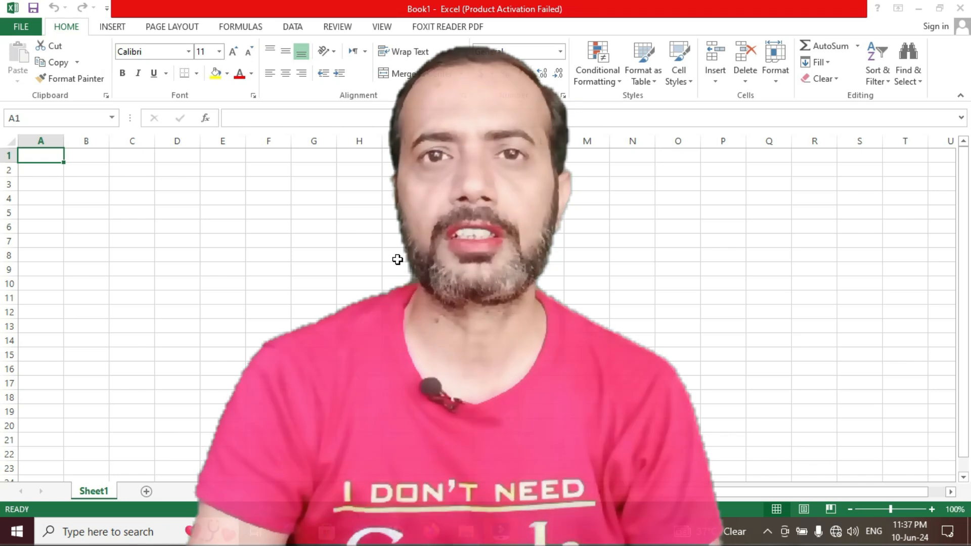
{"action": "left_click", "coordinate": [306, 247]}
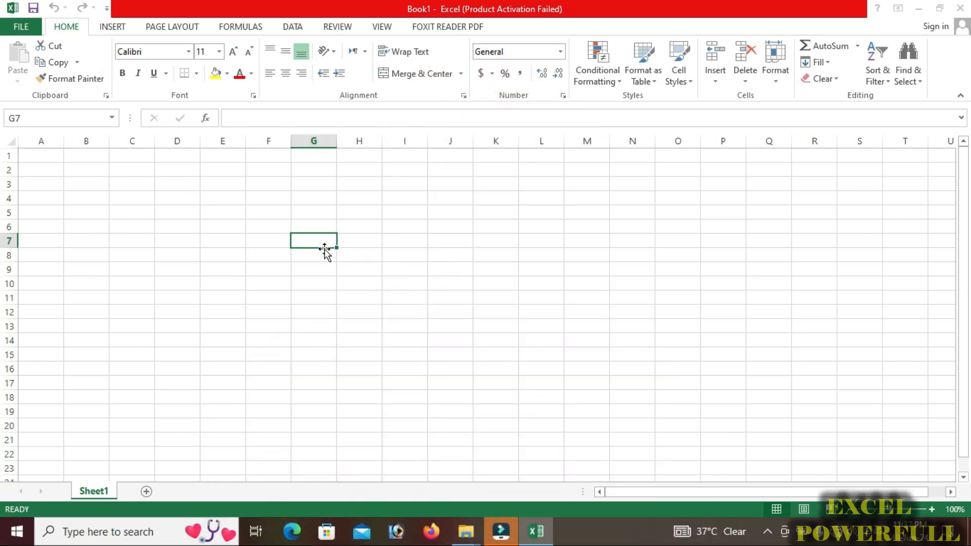
{"action": "left_click", "coordinate": [196, 210]}
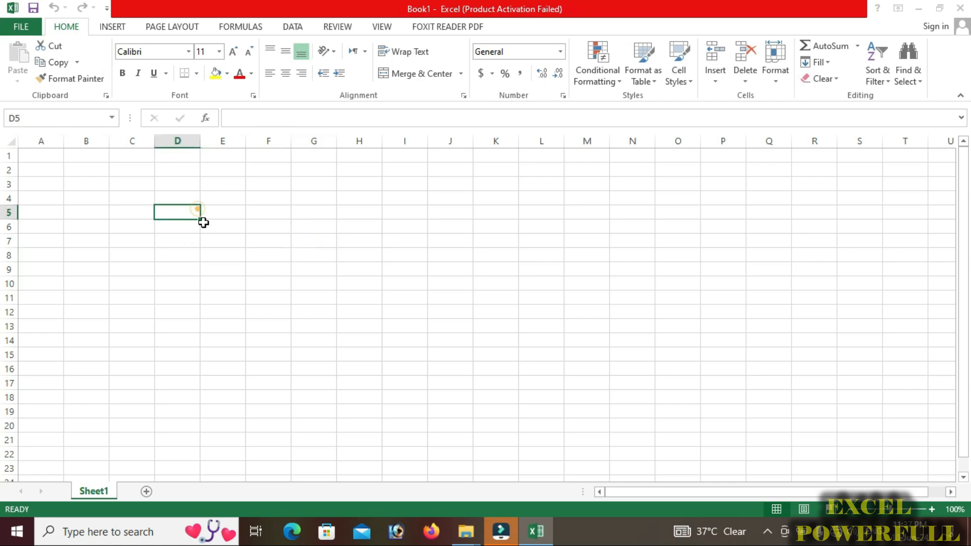
{"action": "left_click", "coordinate": [282, 232]}
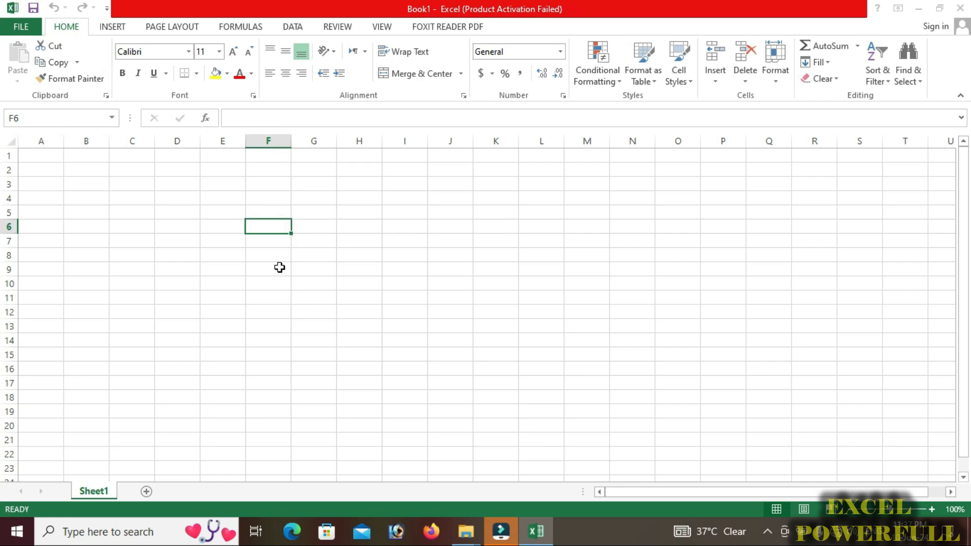
{"action": "left_click", "coordinate": [237, 258]}
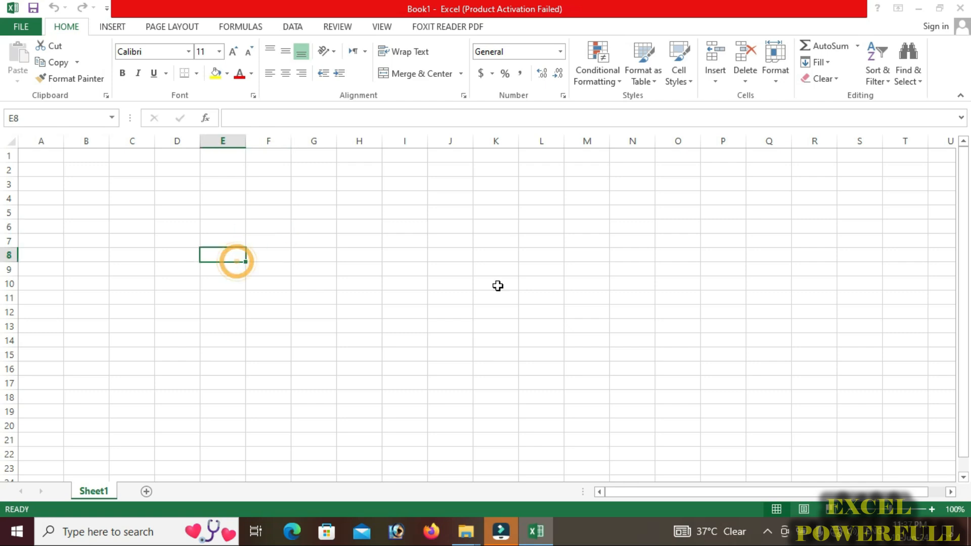
Enter the headers S.NO, GR-NO, NAME and F-NAME in cells A4 to D4.
{"action": "left_click", "coordinate": [931, 509]}
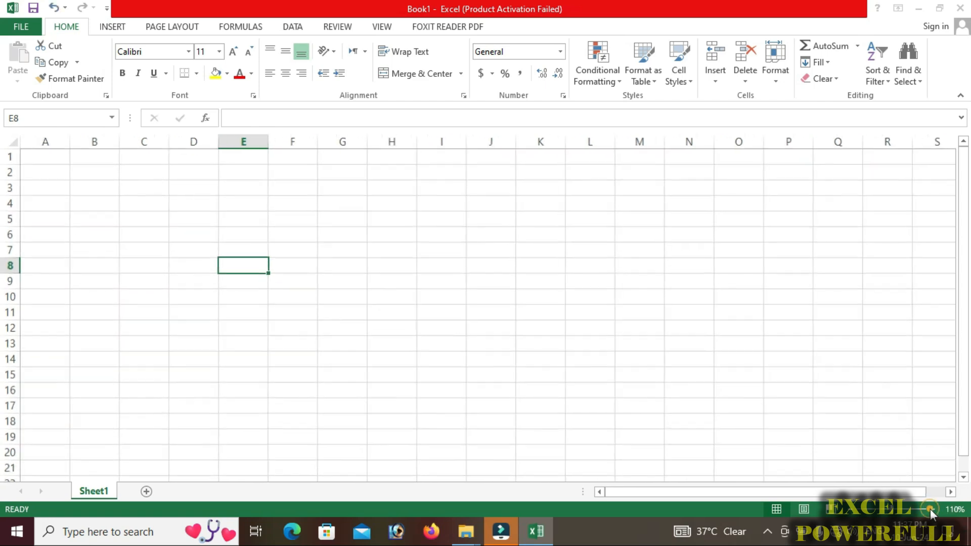
{"action": "left_click", "coordinate": [931, 509]}
{"action": "left_click", "coordinate": [42, 205]}
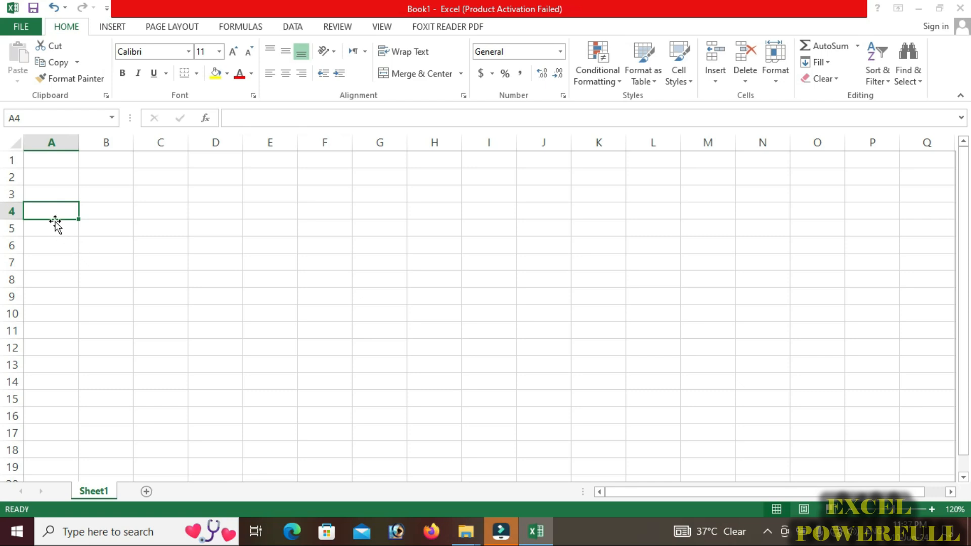
{"action": "type", "text": "S.NO"}
{"action": "key", "text": "Tab"}
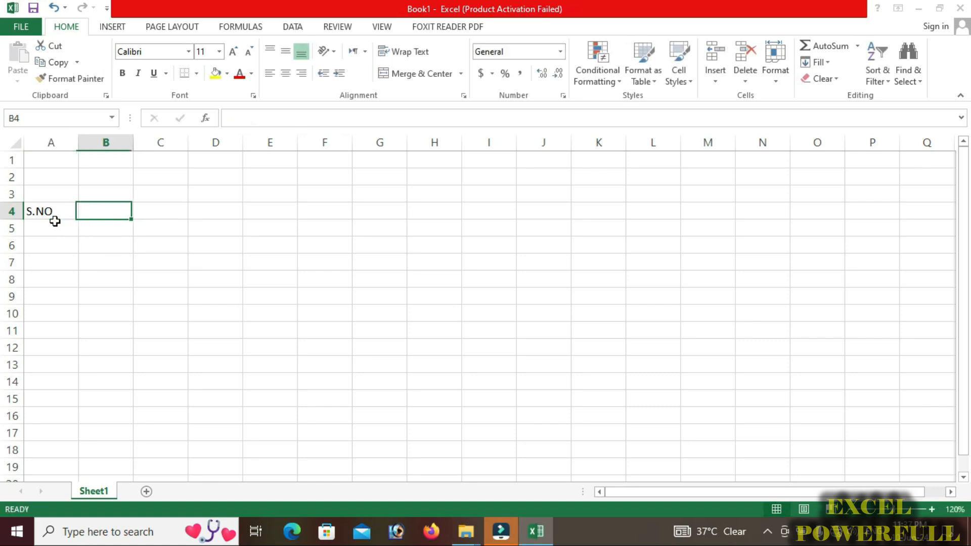
{"action": "type", "text": "GR-NO"}
{"action": "key", "text": "Tab"}
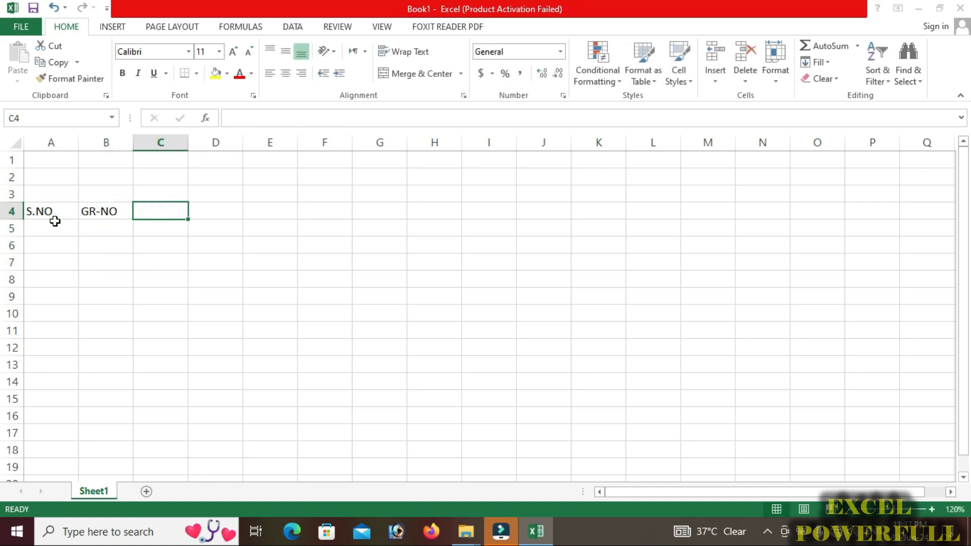
{"action": "type", "text": "NAME"}
{"action": "key", "text": "Tab"}
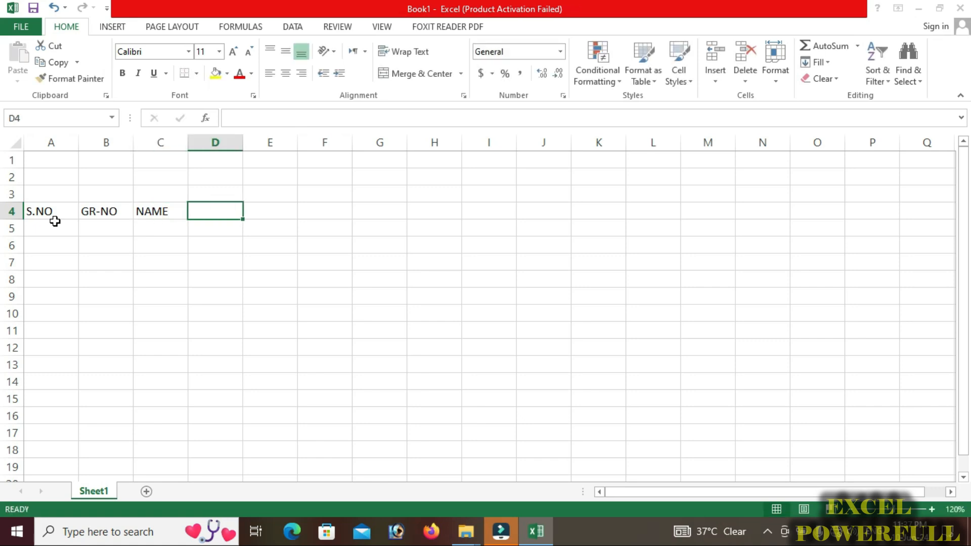
{"action": "type", "text": "F-NAME"}
{"action": "key", "text": "Return"}
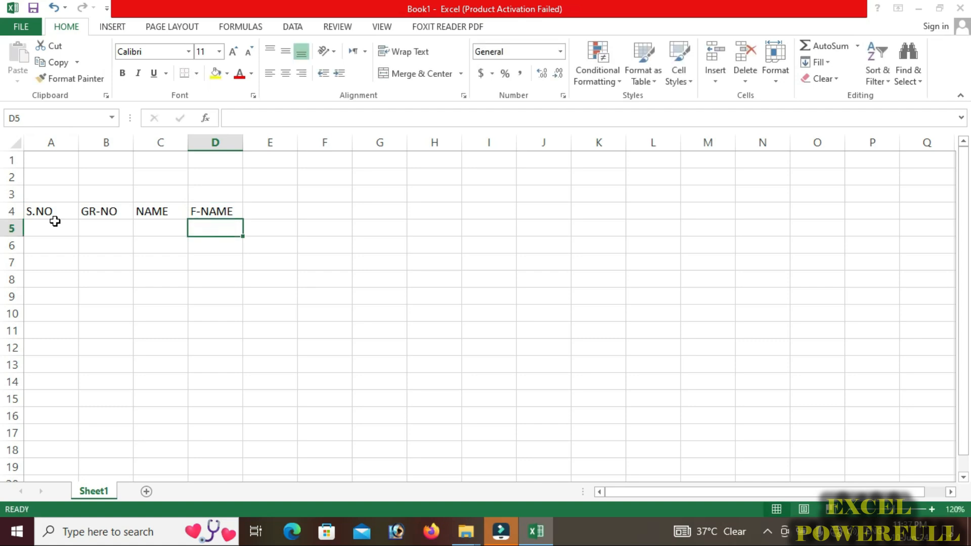
Enter the day numbers 1, 2 and 3 in cells E4 to G4, following the F-NAME header.
{"action": "key", "text": "Right"}
{"action": "key", "text": "Up"}
{"action": "type", "text": "1"}
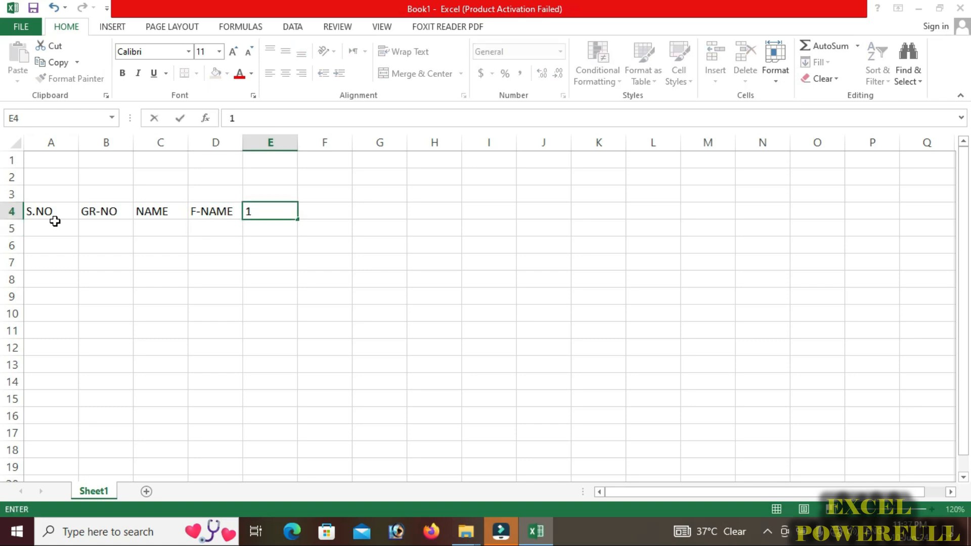
{"action": "key", "text": "Right"}
{"action": "type", "text": "2"}
{"action": "key", "text": "Right"}
{"action": "type", "text": "3"}
{"action": "key", "text": "Right"}
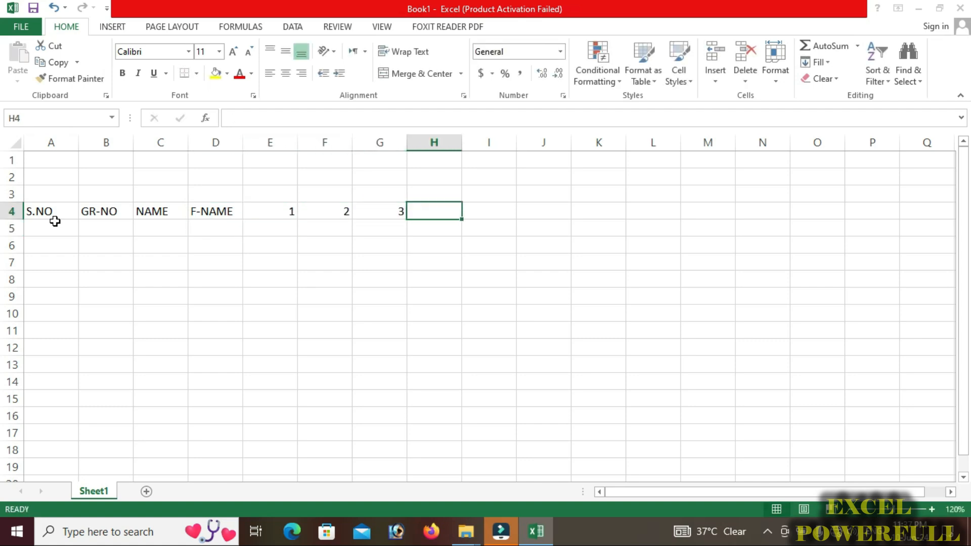
AutoFit the widths of columns E to G to their day numbers.
{"action": "left_click_drag", "start_coordinate": [270, 142], "coordinate": [396, 141]}
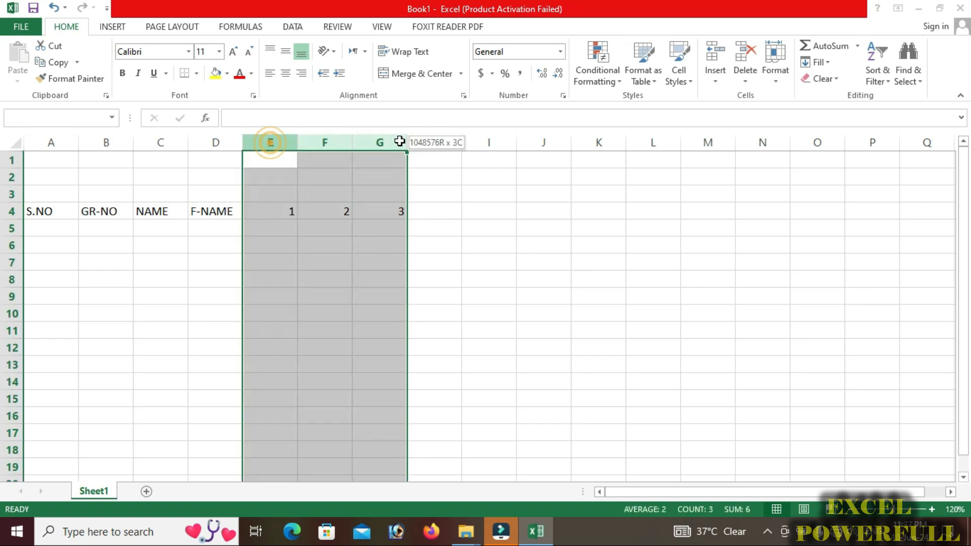
{"action": "double_click", "coordinate": [407, 142]}
{"action": "left_click", "coordinate": [277, 217]}
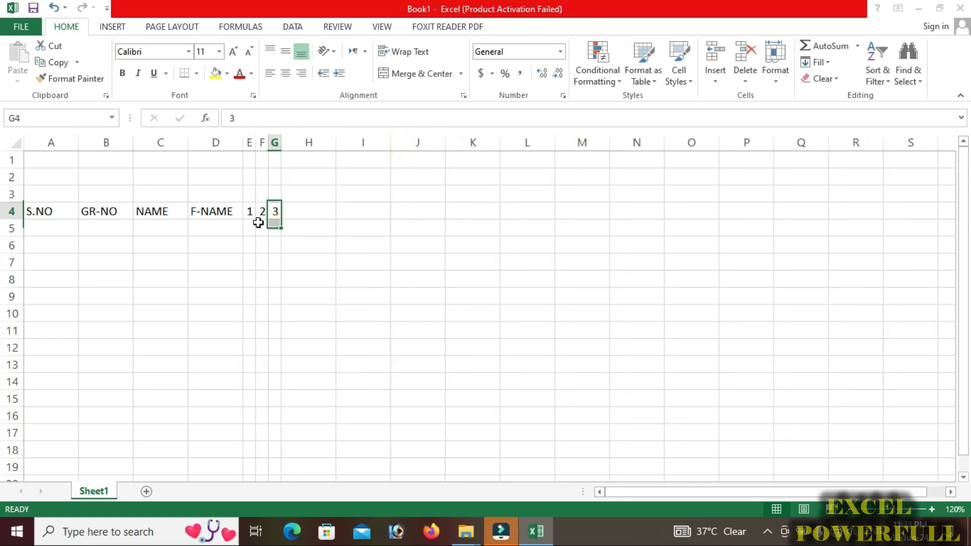
Extend the day number series from E4:G4 to 30 in AH4 and AutoFit columns E to AH.
{"action": "left_click_drag", "start_coordinate": [250, 213], "coordinate": [850, 219]}
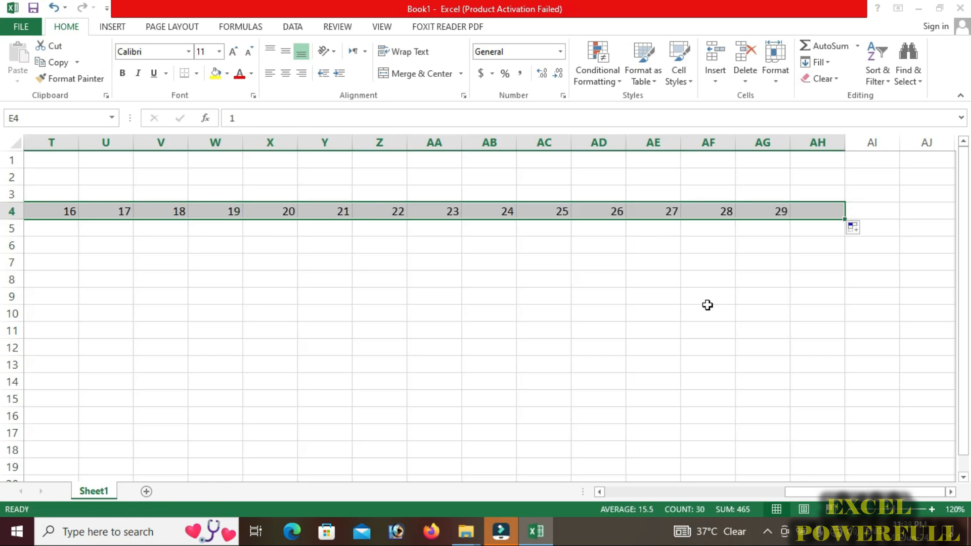
{"action": "left_click_drag", "start_coordinate": [832, 143], "coordinate": [251, 147]}
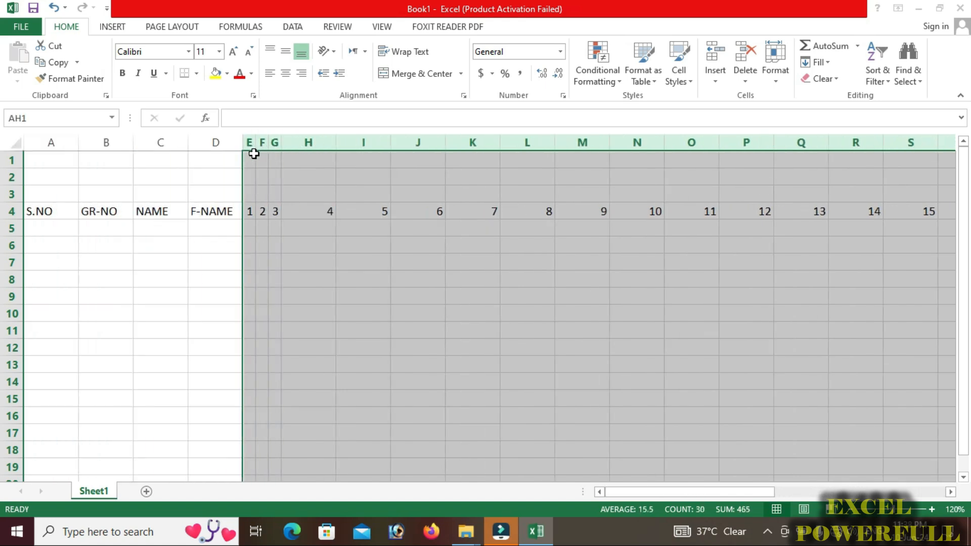
{"action": "double_click", "coordinate": [389, 145]}
{"action": "left_click", "coordinate": [629, 274]}
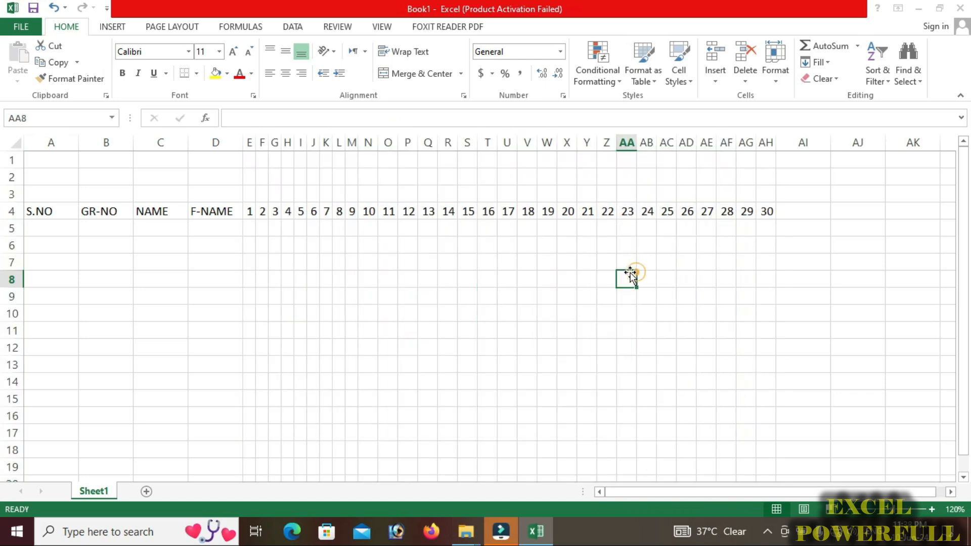
Narrow columns A, B and C to fit the S.NO, GR-NO and NAME headers.
{"action": "left_click", "coordinate": [43, 215]}
{"action": "left_click_drag", "start_coordinate": [73, 145], "coordinate": [139, 147]}
{"action": "left_click", "coordinate": [76, 210]}
{"action": "left_click", "coordinate": [126, 210]}
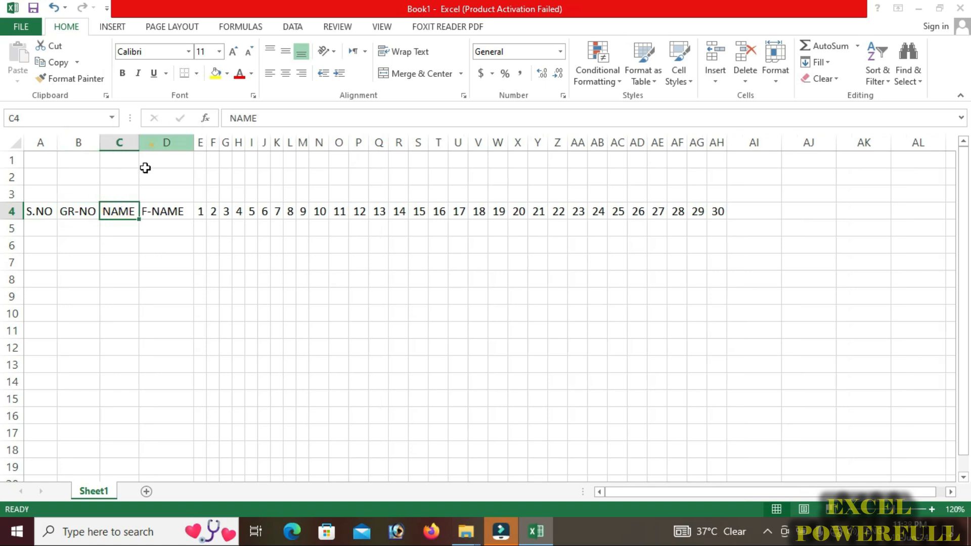
Enter 1 and 2 under S.NO and fill the series down to 8 in A12.
{"action": "left_click_drag", "start_coordinate": [46, 212], "coordinate": [177, 344]}
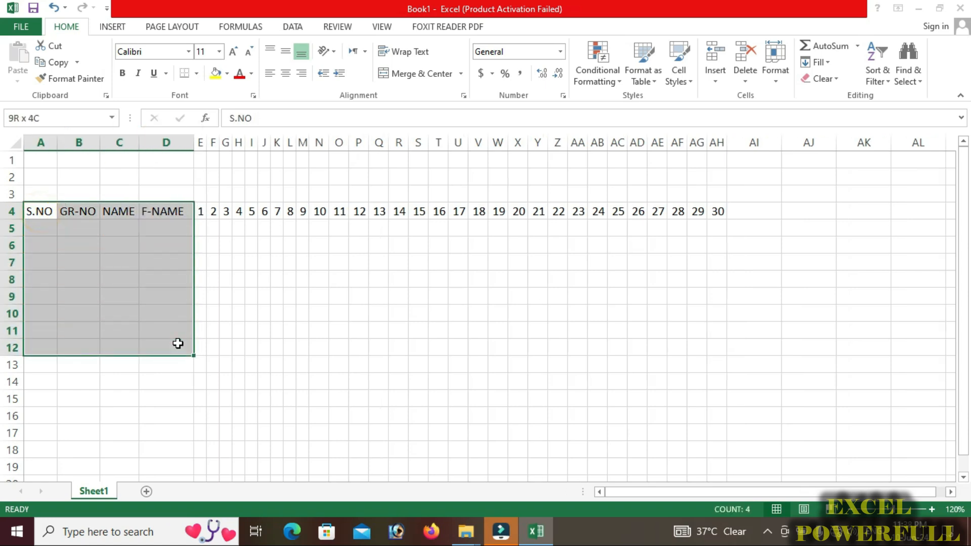
{"action": "left_click", "coordinate": [41, 228]}
{"action": "type", "text": "1"}
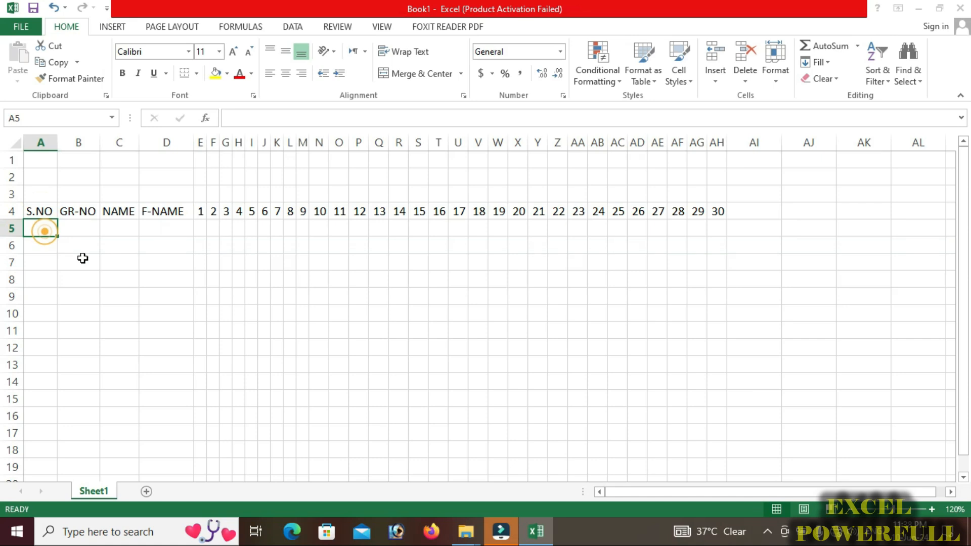
{"action": "key", "text": "Return"}
{"action": "type", "text": "2"}
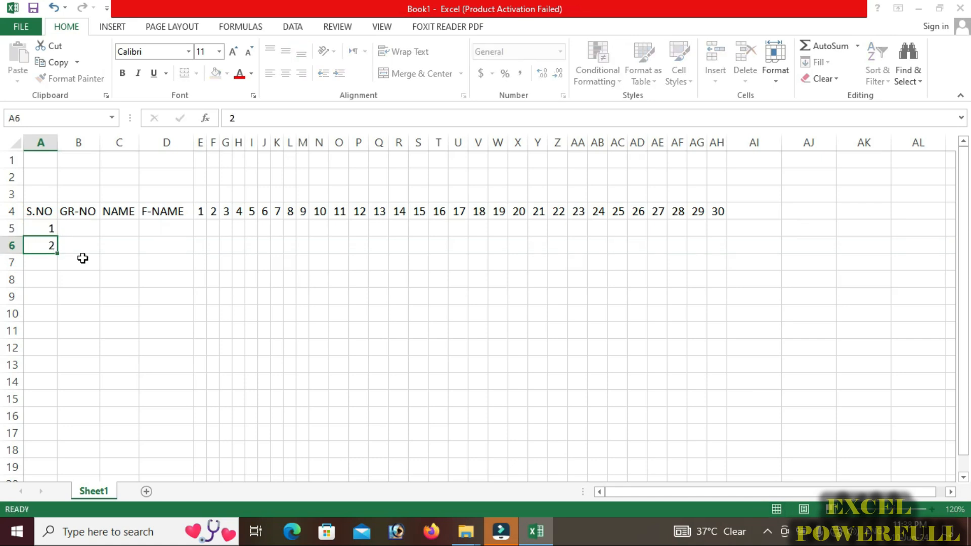
{"action": "key", "text": "Return"}
{"action": "left_click_drag", "start_coordinate": [48, 232], "coordinate": [56, 354]}
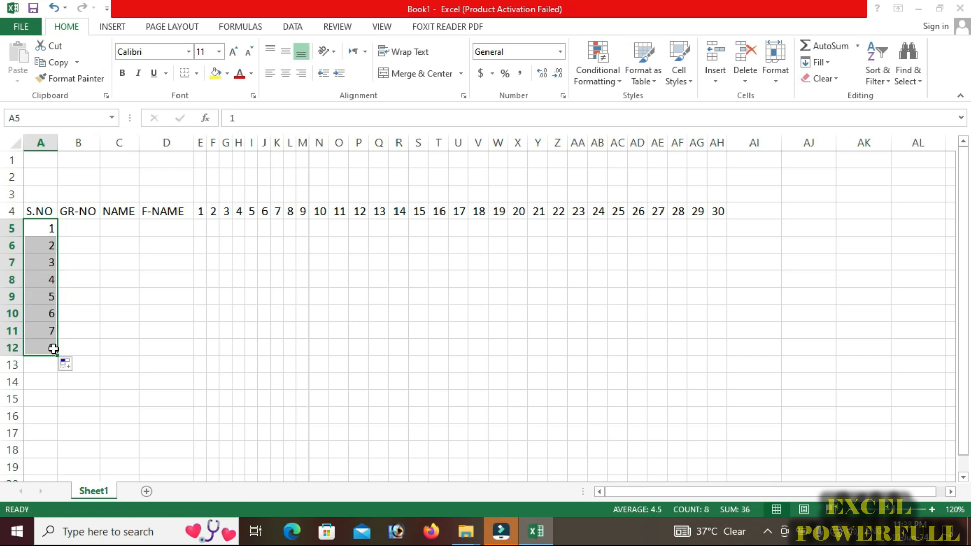
Middle-align, center and bold the serial numbers in A5:A12.
{"action": "left_click", "coordinate": [285, 51]}
{"action": "left_click", "coordinate": [285, 73]}
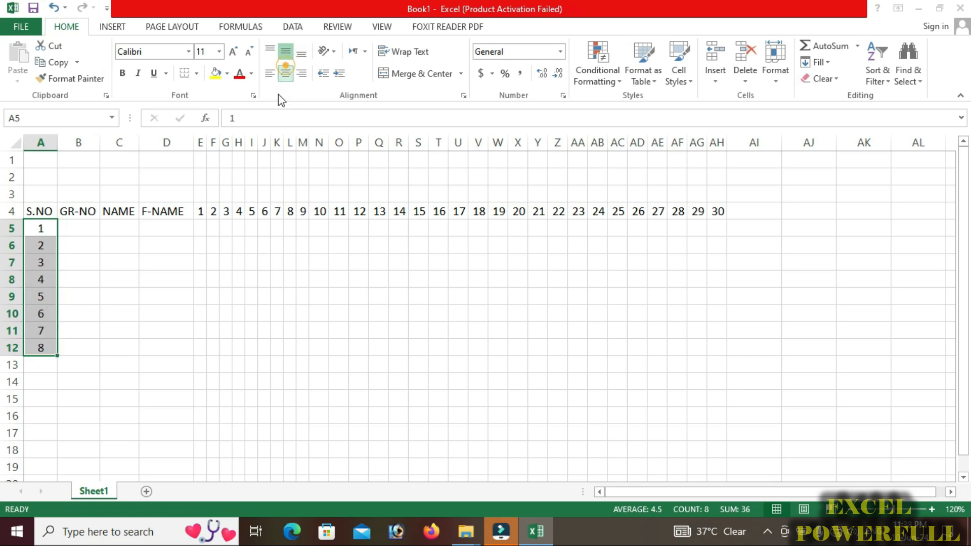
{"action": "left_click", "coordinate": [122, 73]}
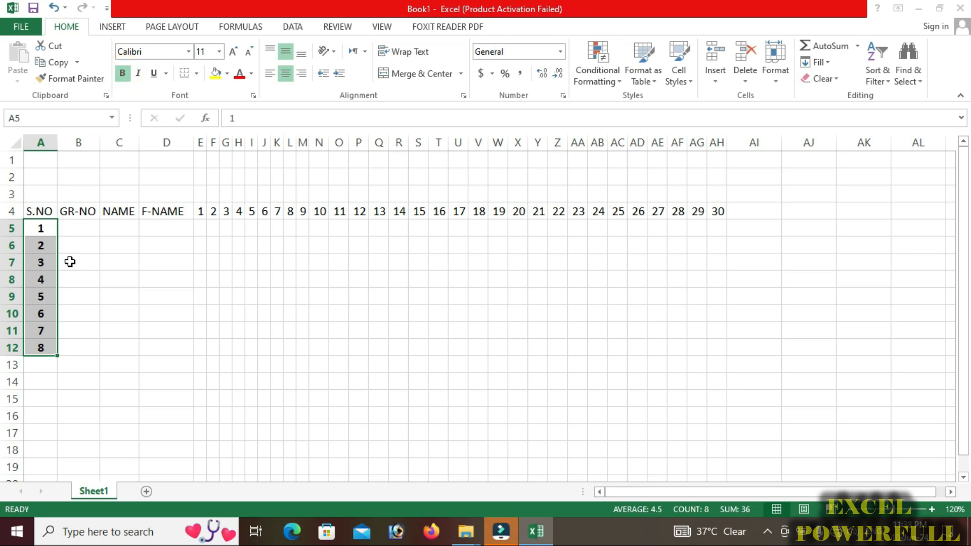
Enter two consecutive register numbers in B5 and B6 under GR-NO and fill the series down to B12.
{"action": "left_click", "coordinate": [87, 228]}
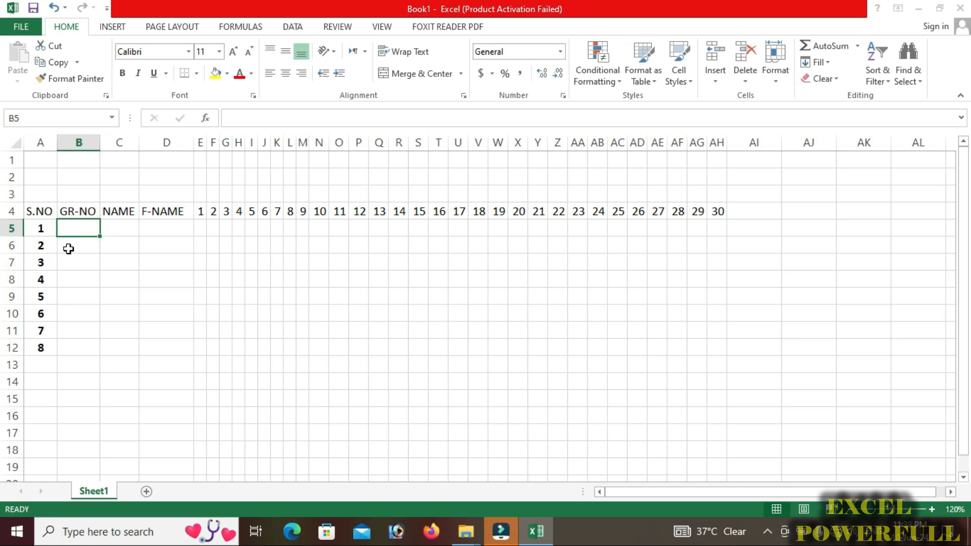
{"action": "type", "text": "1233"}
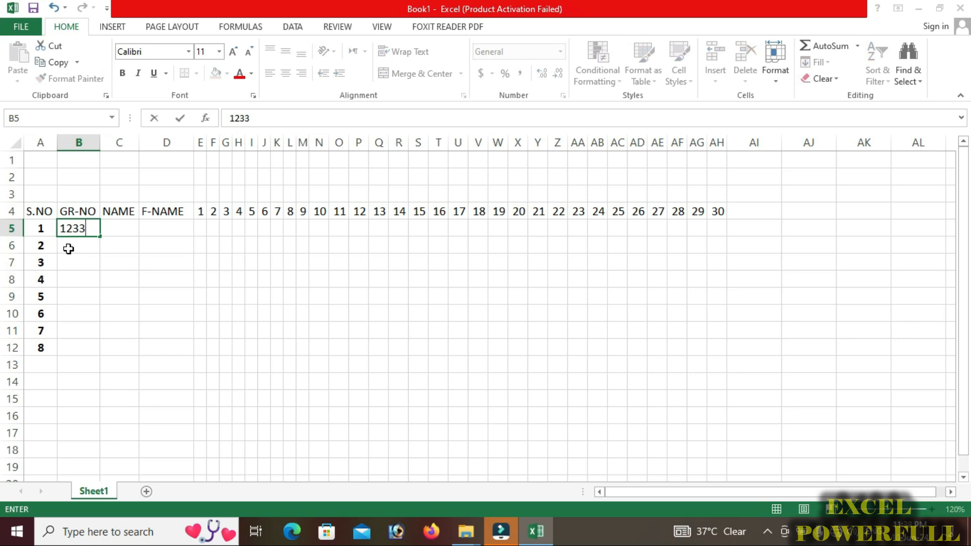
{"action": "key", "text": "Return"}
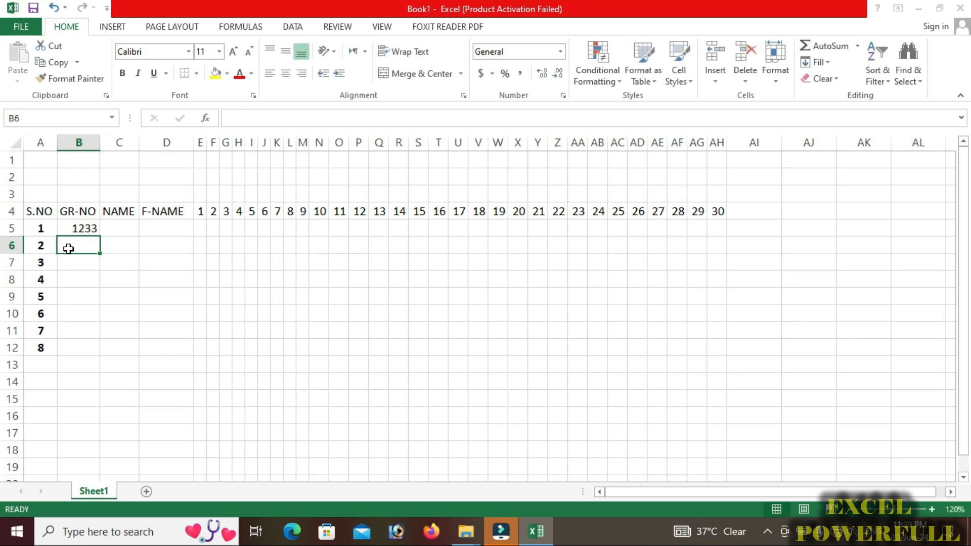
{"action": "type", "text": "1234"}
{"action": "key", "text": "Return"}
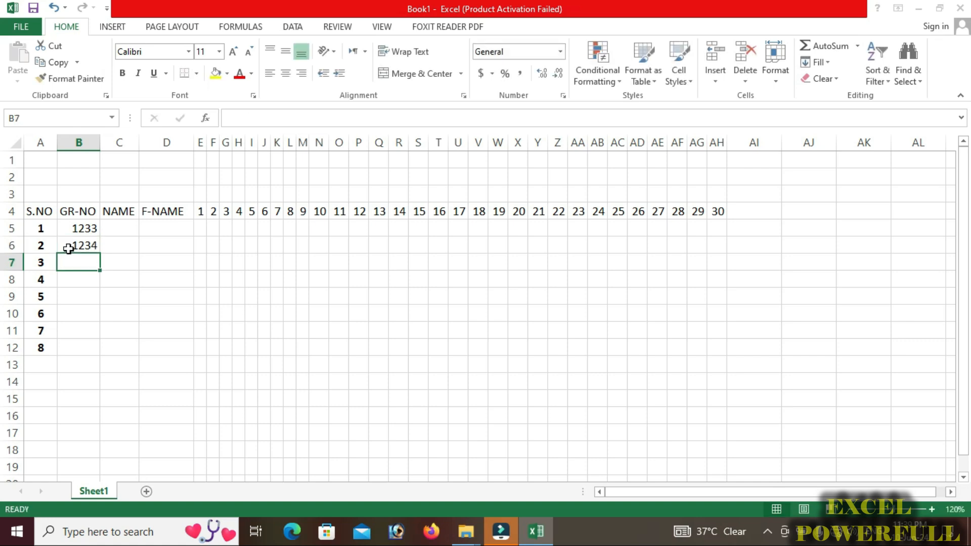
{"action": "left_click_drag", "start_coordinate": [79, 227], "coordinate": [100, 348]}
Apply All Borders to the range A5:D12.
{"action": "left_click", "coordinate": [124, 245]}
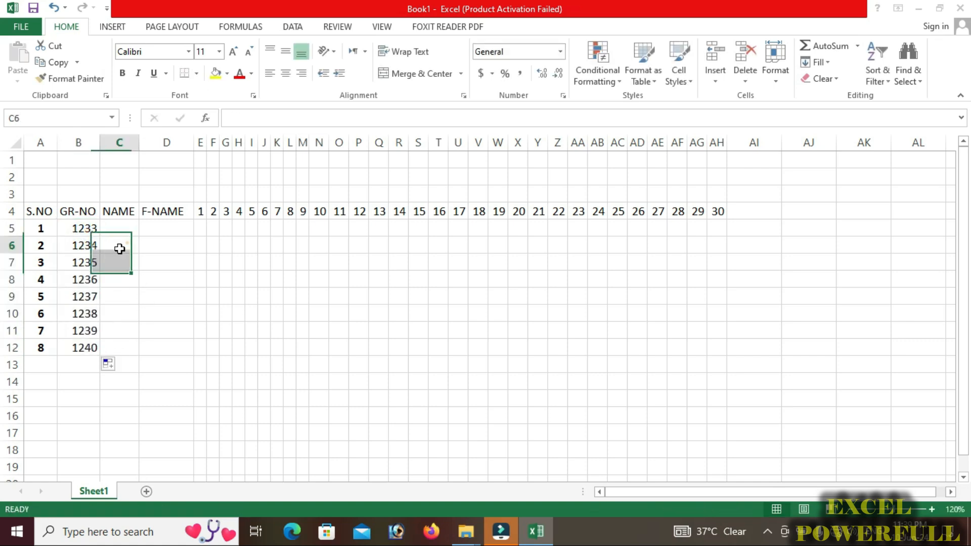
{"action": "left_click_drag", "start_coordinate": [40, 229], "coordinate": [174, 347]}
{"action": "left_click", "coordinate": [197, 74]}
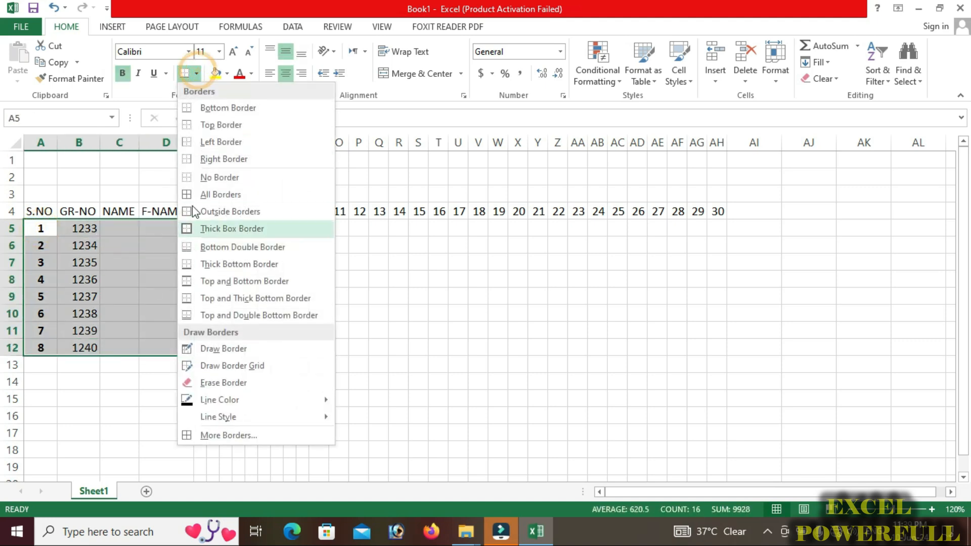
{"action": "left_click", "coordinate": [203, 192]}
Enter the first four students' names in C5:C8 under NAME.
{"action": "left_click", "coordinate": [121, 245]}
{"action": "left_click", "coordinate": [124, 228]}
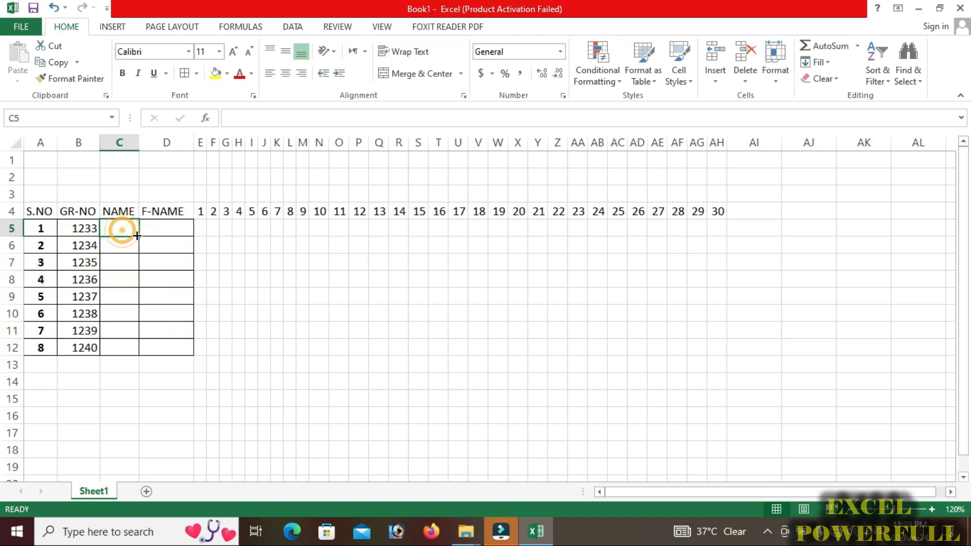
{"action": "type", "text": "AKBAR"}
{"action": "key", "text": "Return"}
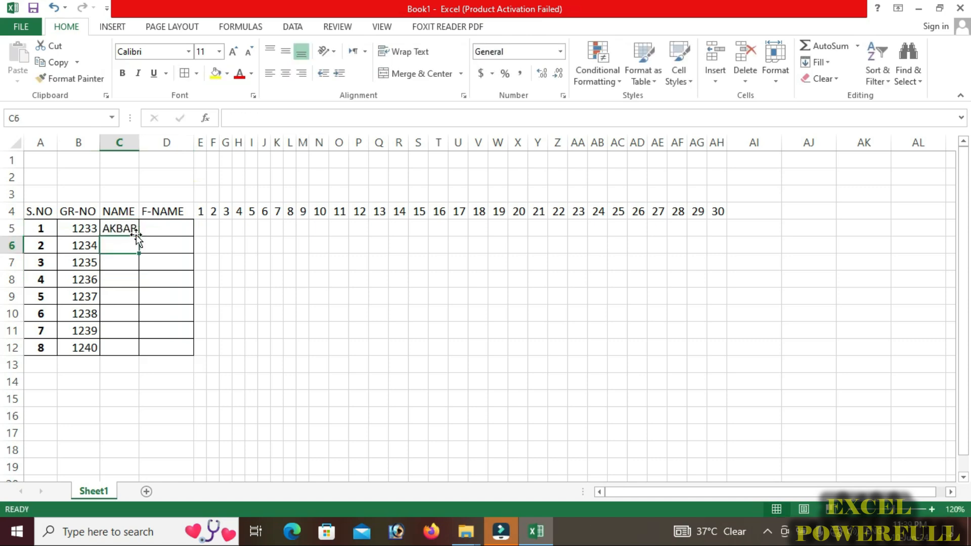
{"action": "type", "text": "ASLAM"}
{"action": "key", "text": "Return"}
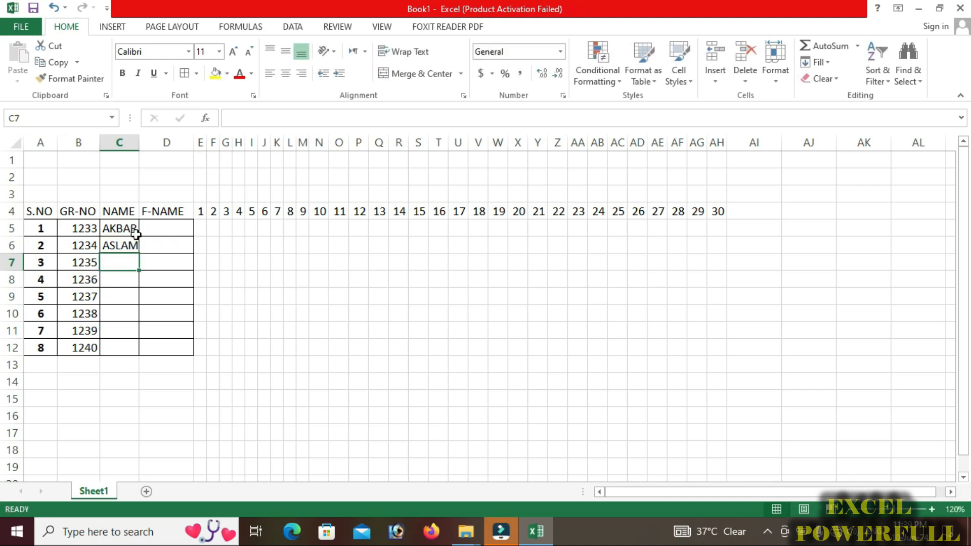
{"action": "type", "text": "AFTAB"}
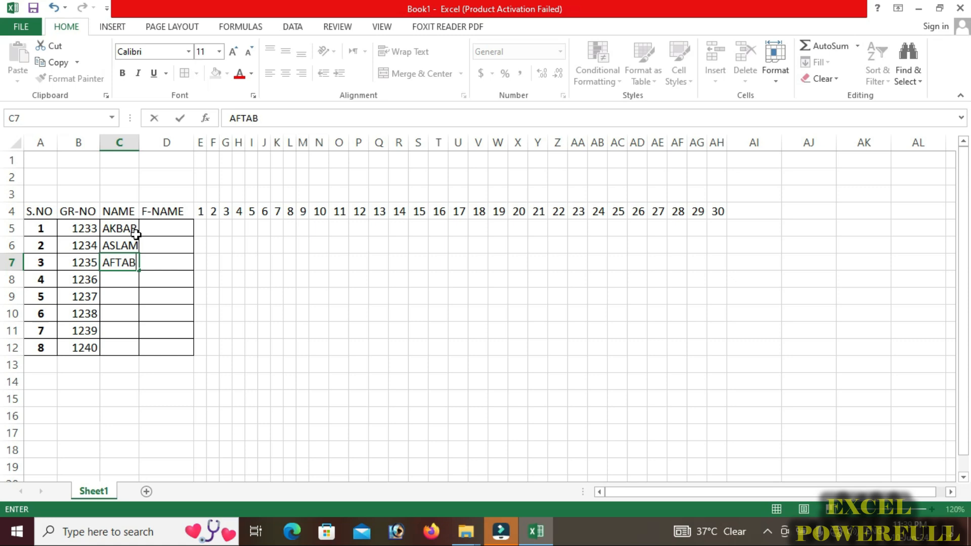
{"action": "key", "text": "Return"}
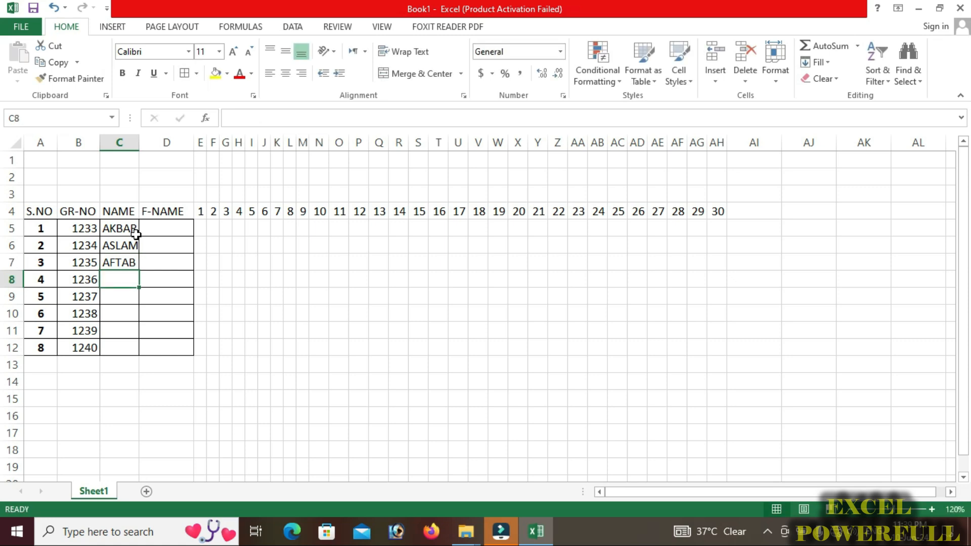
{"action": "type", "text": "AMIR"}
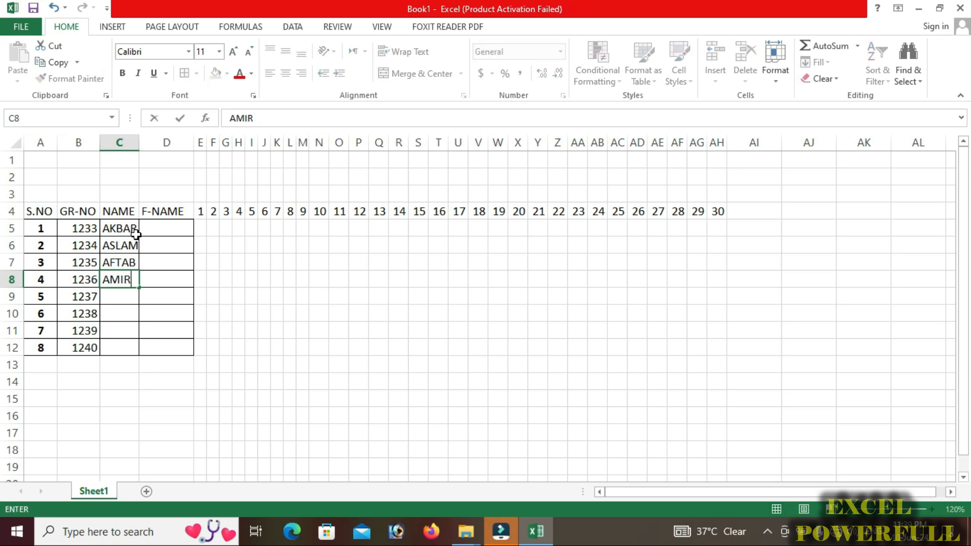
{"action": "key", "text": "Return"}
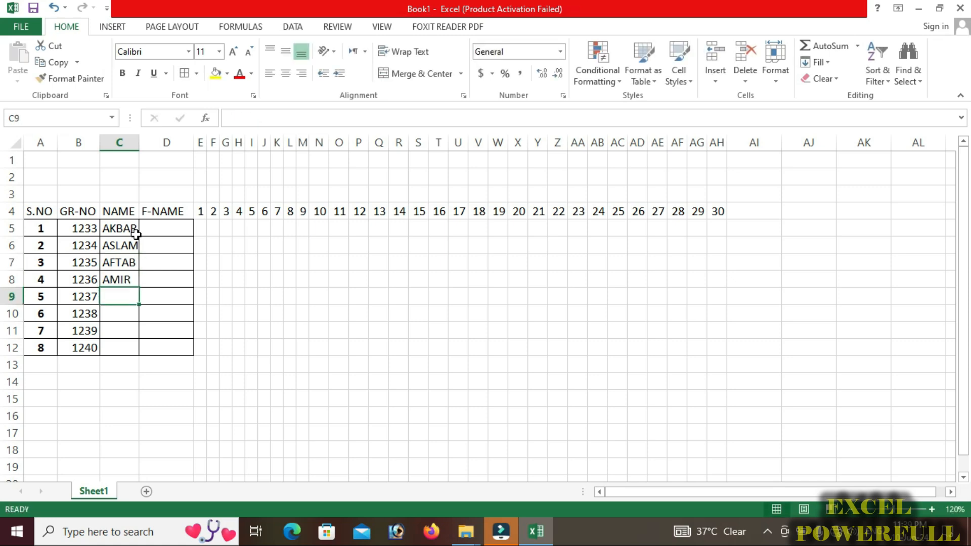
Enter the remaining four students' names in C9:C12 under NAME.
{"action": "type", "text": "SOHAIL"}
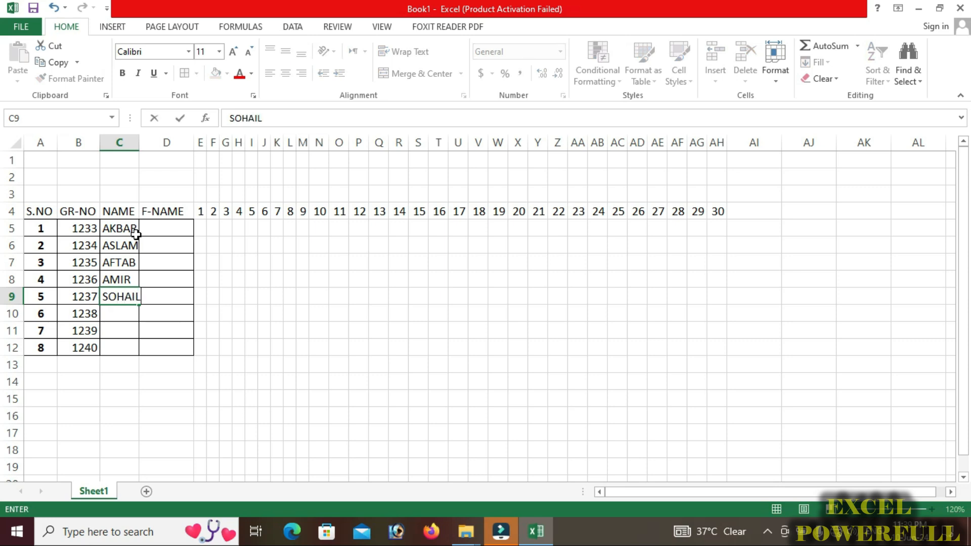
{"action": "key", "text": "Return"}
{"action": "type", "text": "SAMIA"}
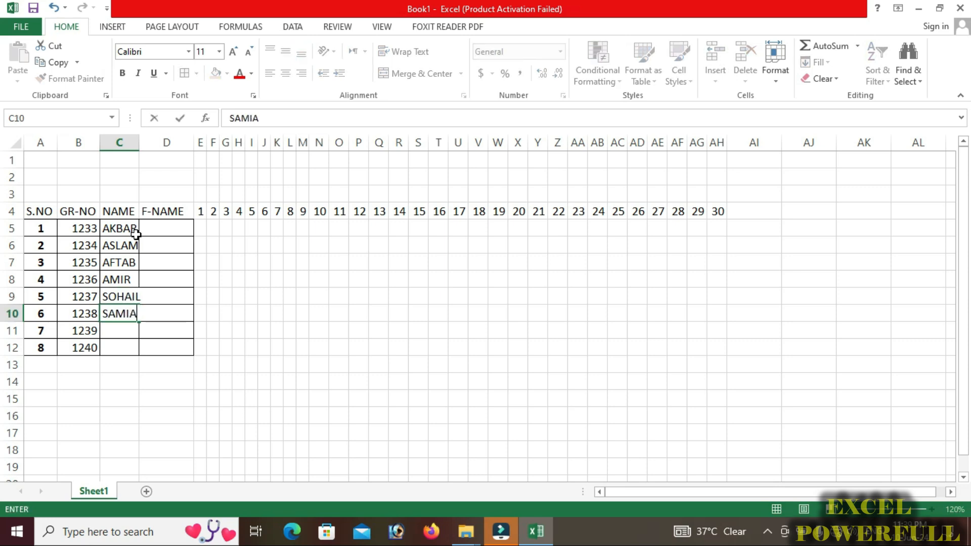
{"action": "key", "text": "Return"}
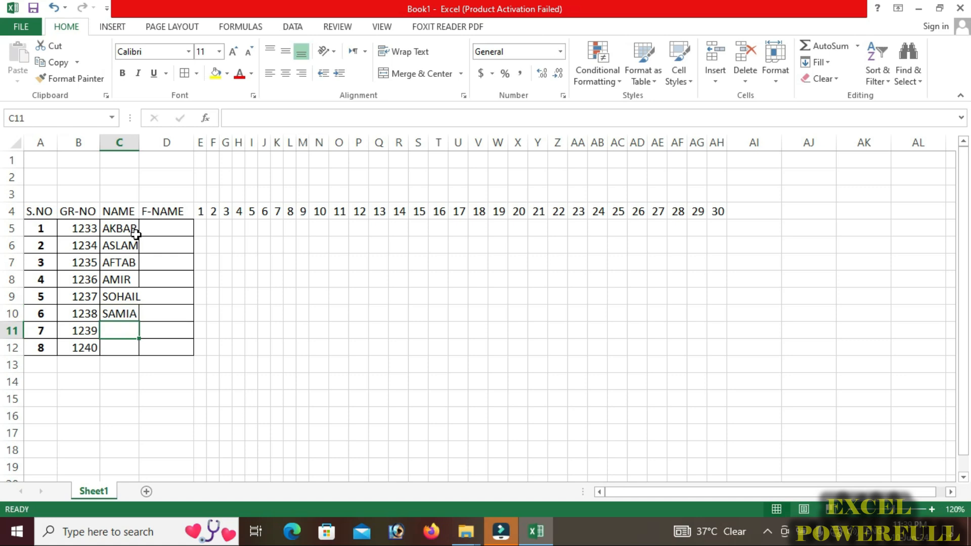
{"action": "type", "text": "SAD"}
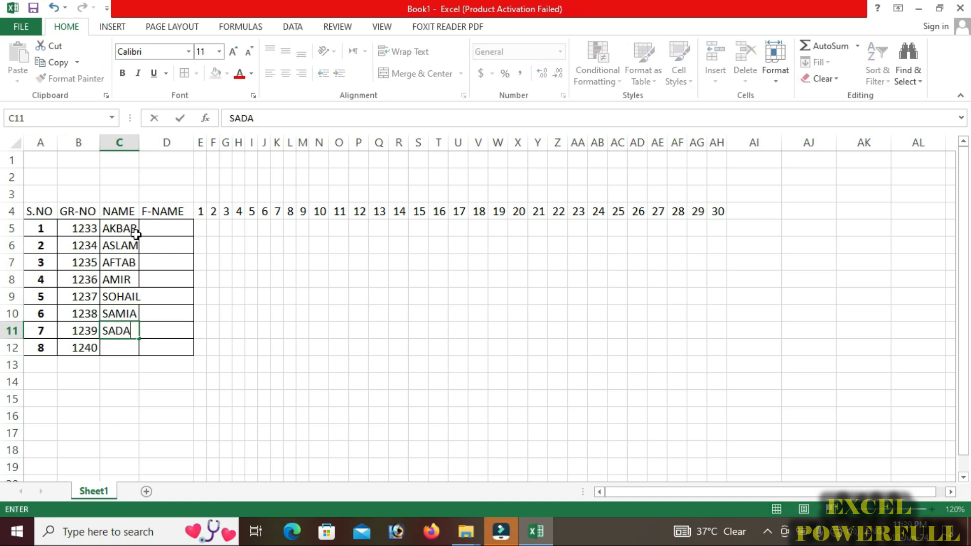
{"action": "type", "text": "IA"}
{"action": "key", "text": "Return"}
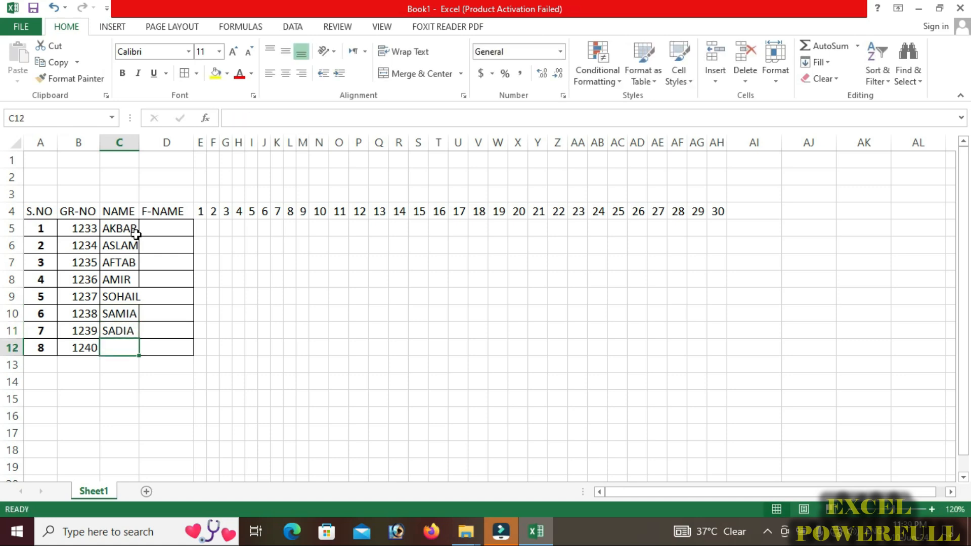
{"action": "type", "text": "SABA"}
{"action": "key", "text": "Tab"}
AutoFit the width of column C to the student names.
{"action": "key", "text": "Up"}
{"action": "key", "text": "Up"}
{"action": "key", "text": "Up"}
{"action": "key", "text": "Up"}
{"action": "key", "text": "Up"}
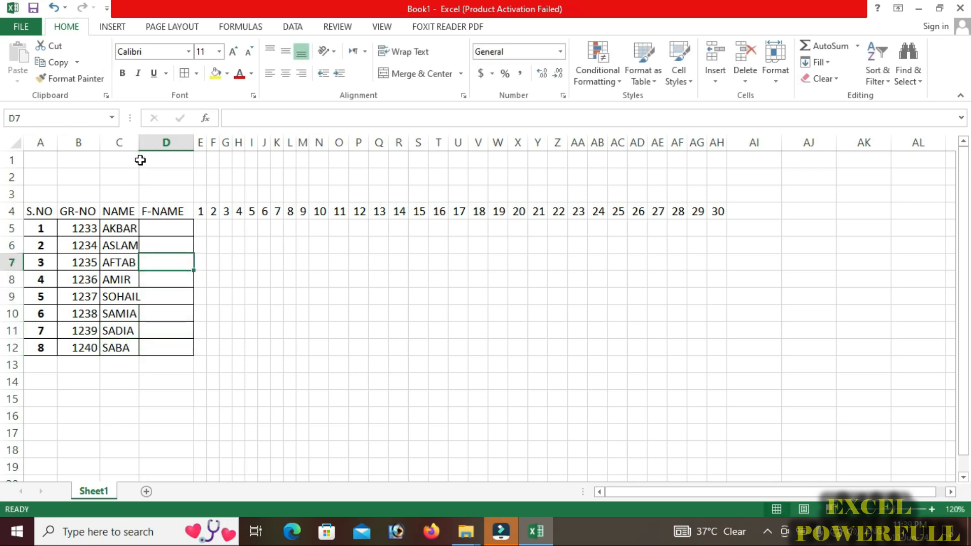
{"action": "double_click", "coordinate": [139, 142]}
Enter the fathers' names for the first four students in D5:D8 under F-NAME.
{"action": "left_click", "coordinate": [162, 232]}
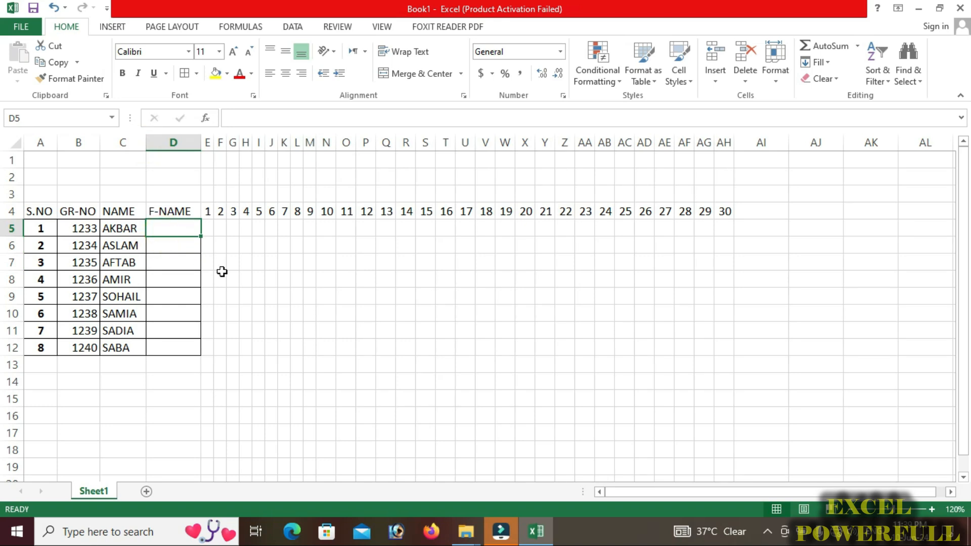
{"action": "type", "text": "IMRAN"}
{"action": "key", "text": "Return"}
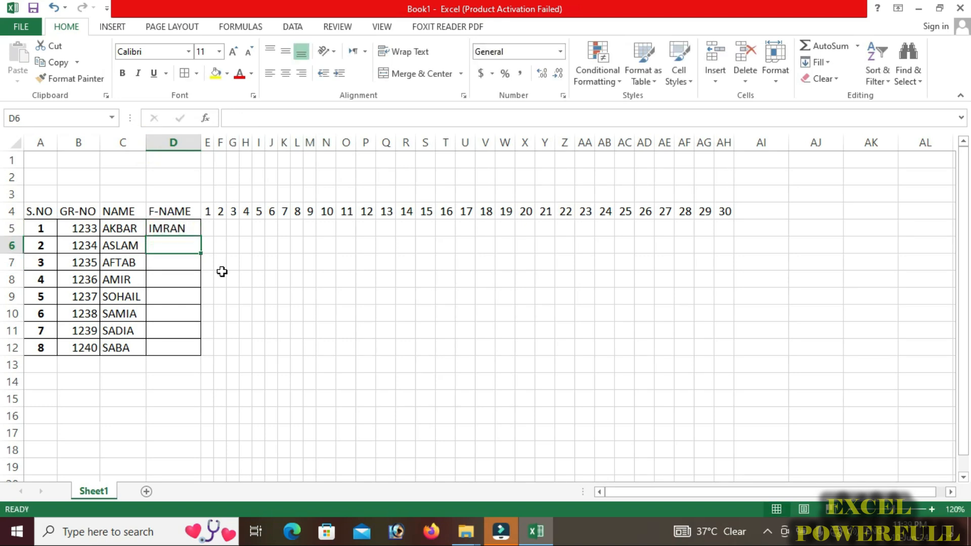
{"action": "type", "text": "MUKHTAR"}
{"action": "key", "text": "Return"}
{"action": "type", "text": "ALI"}
{"action": "key", "text": "Return"}
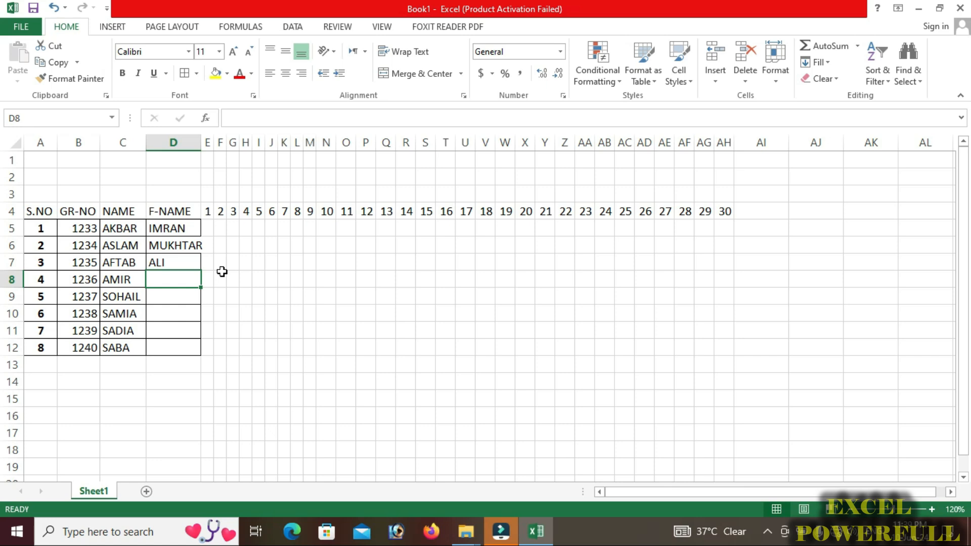
{"action": "type", "text": "SHEHZAD"}
{"action": "key", "text": "Return"}
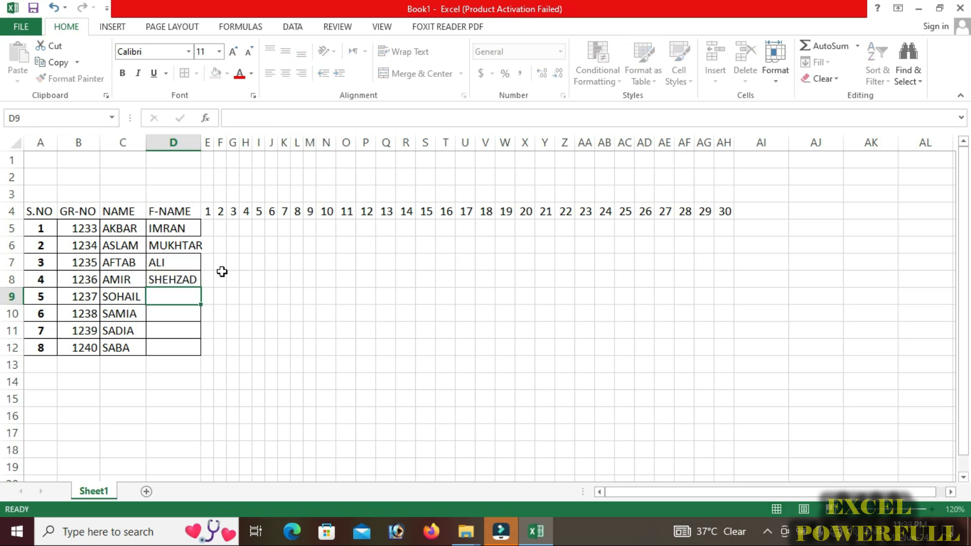
Enter the fathers' names for the last four students in D9:D12 under F-NAME.
{"action": "type", "text": "AHME"}
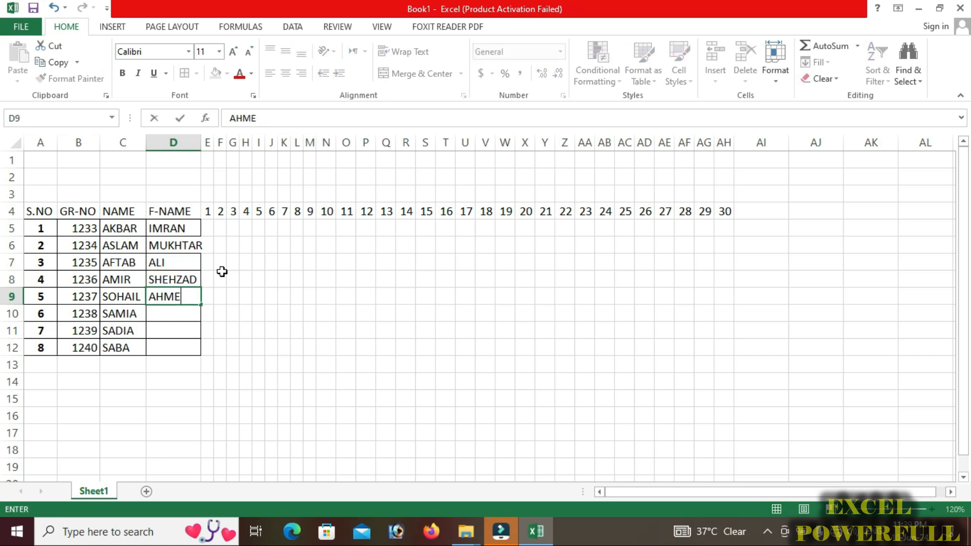
{"action": "type", "text": "D"}
{"action": "key", "text": "Return"}
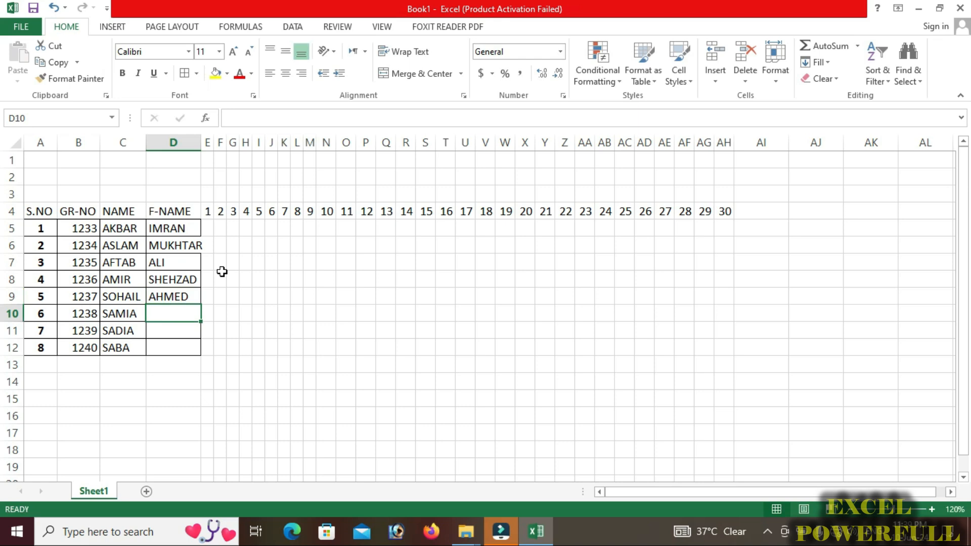
{"action": "type", "text": "IJAZ"}
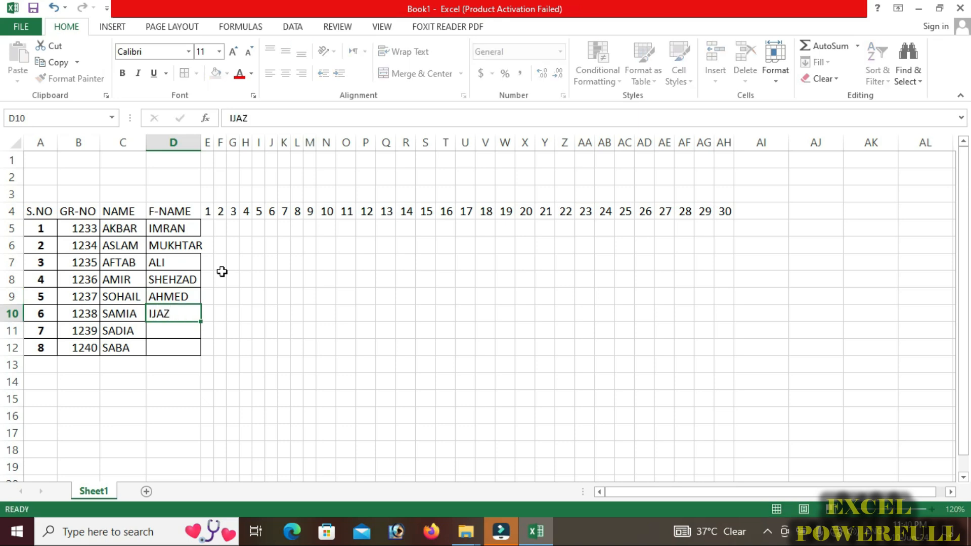
{"action": "key", "text": "Return"}
{"action": "type", "text": "R"}
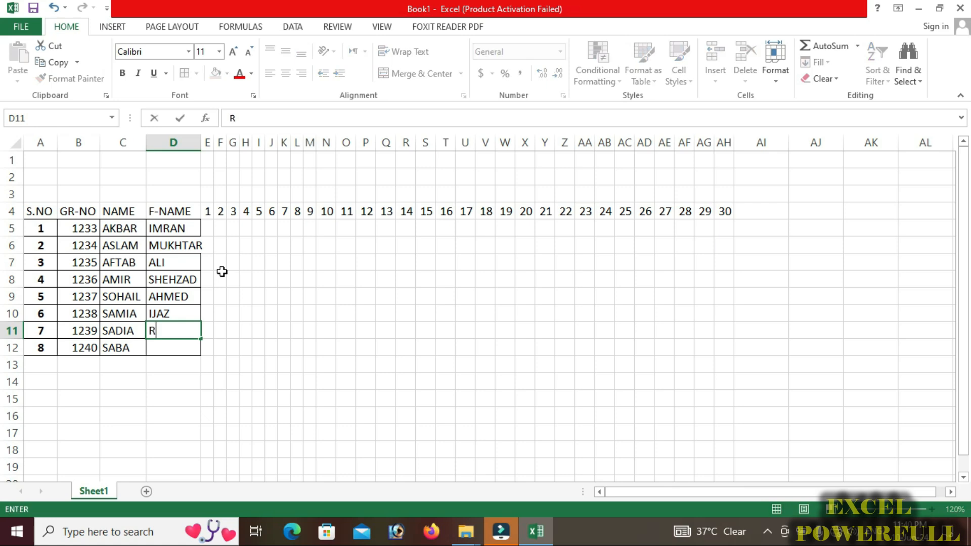
{"action": "type", "text": "AHMAN"}
{"action": "key", "text": "Return"}
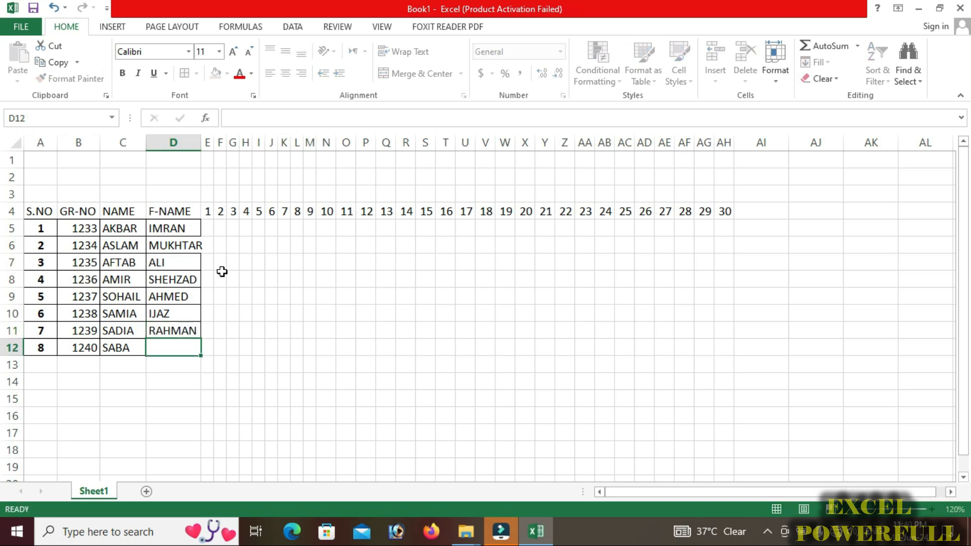
{"action": "type", "text": "QUMAR"}
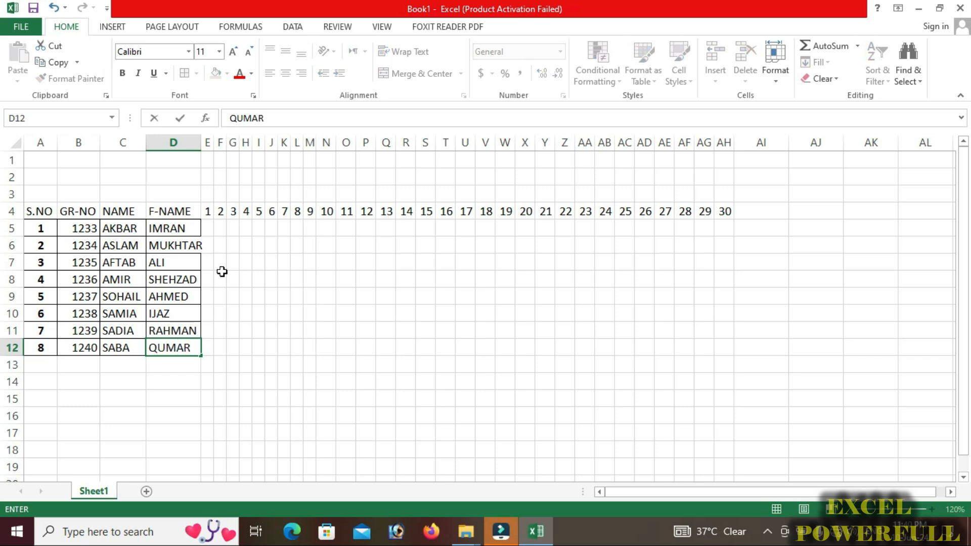
{"action": "key", "text": "Return"}
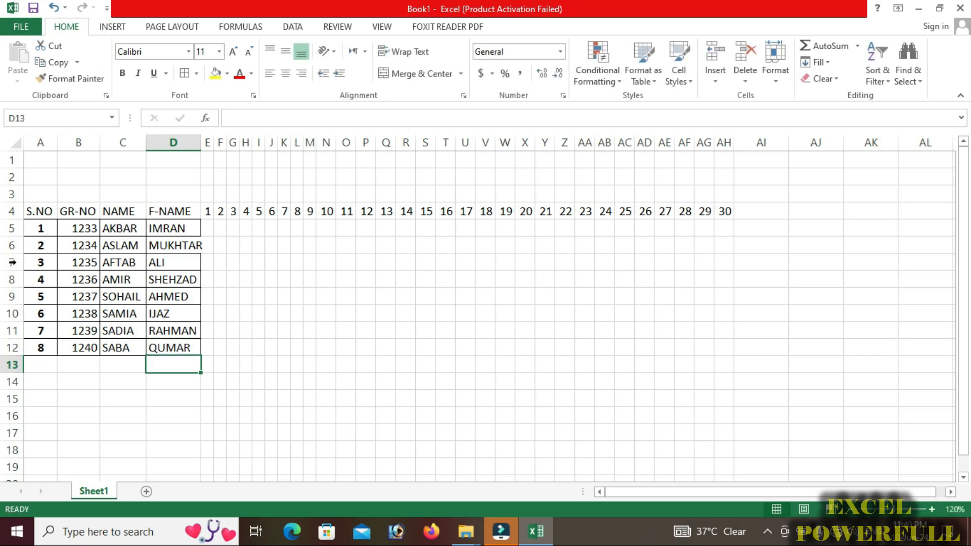
Apply All Borders to the attendance grid E5:AH12.
{"action": "left_click_drag", "start_coordinate": [214, 232], "coordinate": [662, 342]}
{"action": "left_click", "coordinate": [184, 73]}
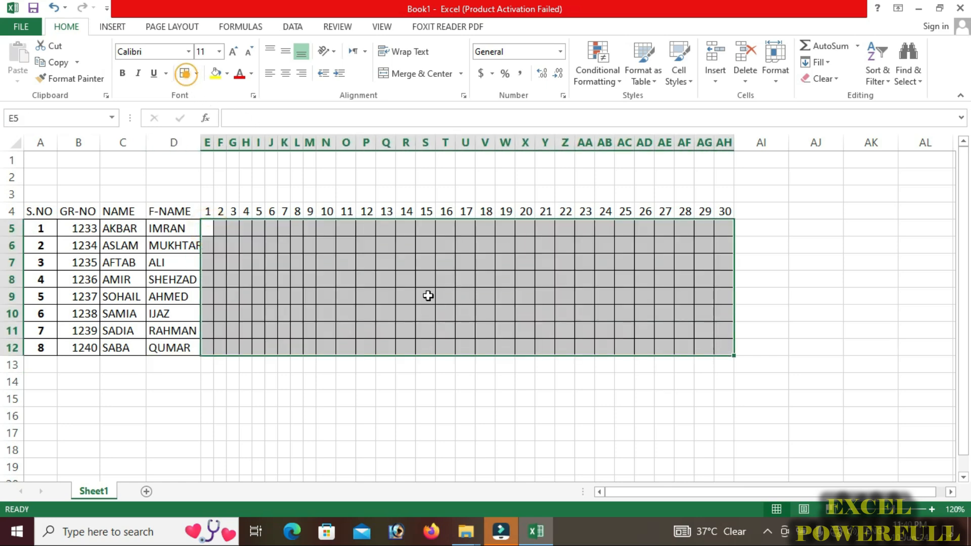
{"action": "left_click", "coordinate": [389, 309]}
Apply All Borders to the header row A4:AH4 and widen column D slightly to fit the longest father's name.
{"action": "left_click_drag", "start_coordinate": [31, 211], "coordinate": [724, 213]}
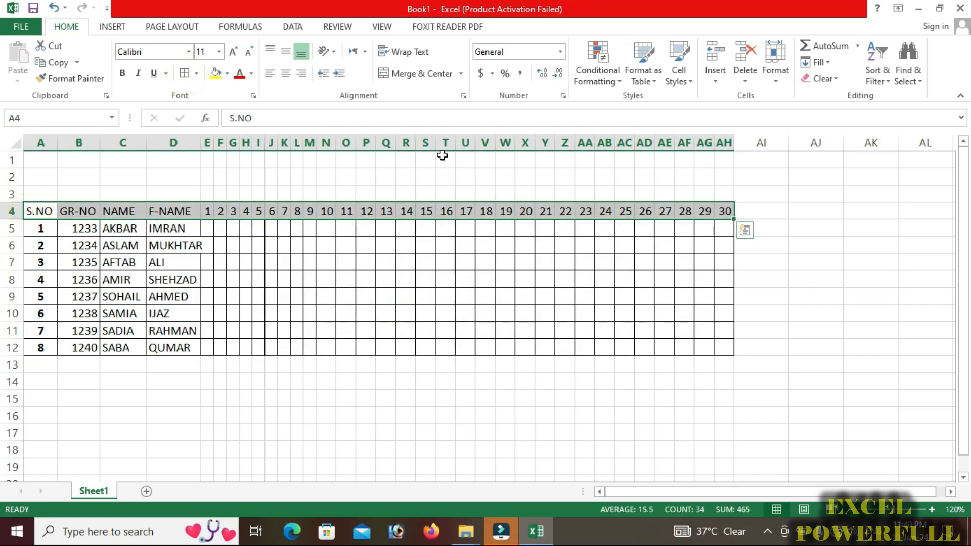
{"action": "left_click", "coordinate": [185, 73]}
{"action": "left_click", "coordinate": [280, 224]}
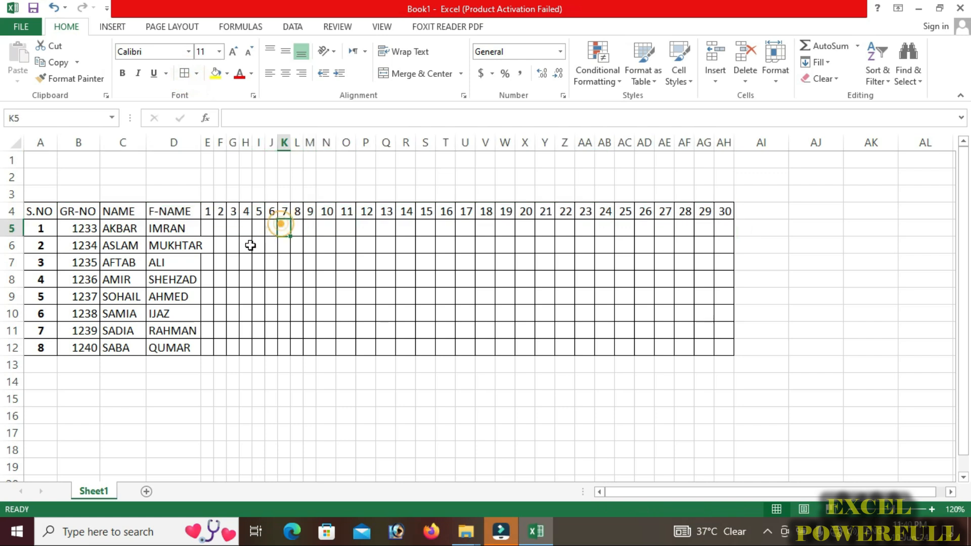
{"action": "left_click_drag", "start_coordinate": [199, 144], "coordinate": [202, 143]}
Check the first weekday of June 2024 in the system calendar, enter SAT in E3 and fill the weekdays across to AH3.
{"action": "left_click", "coordinate": [211, 195]}
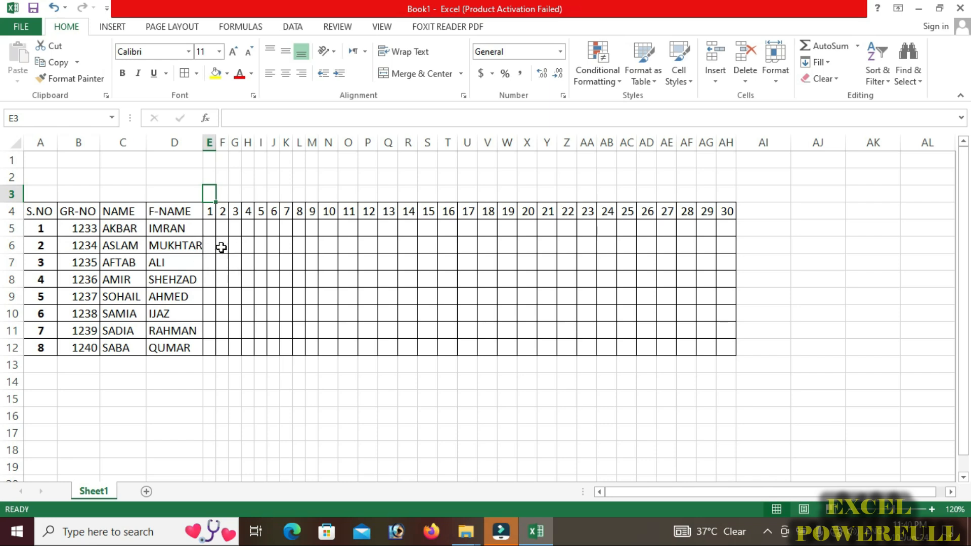
{"action": "left_click", "coordinate": [910, 534]}
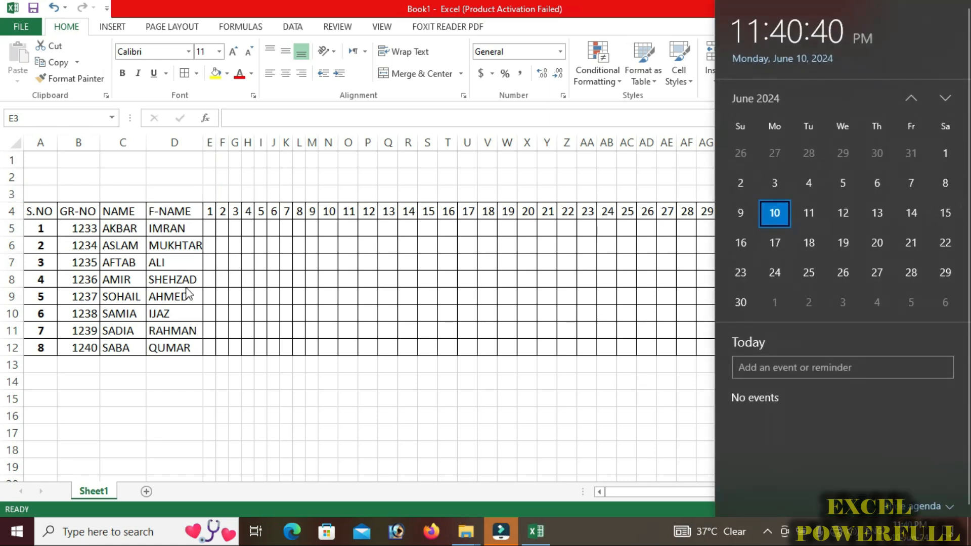
{"action": "left_click", "coordinate": [208, 194]}
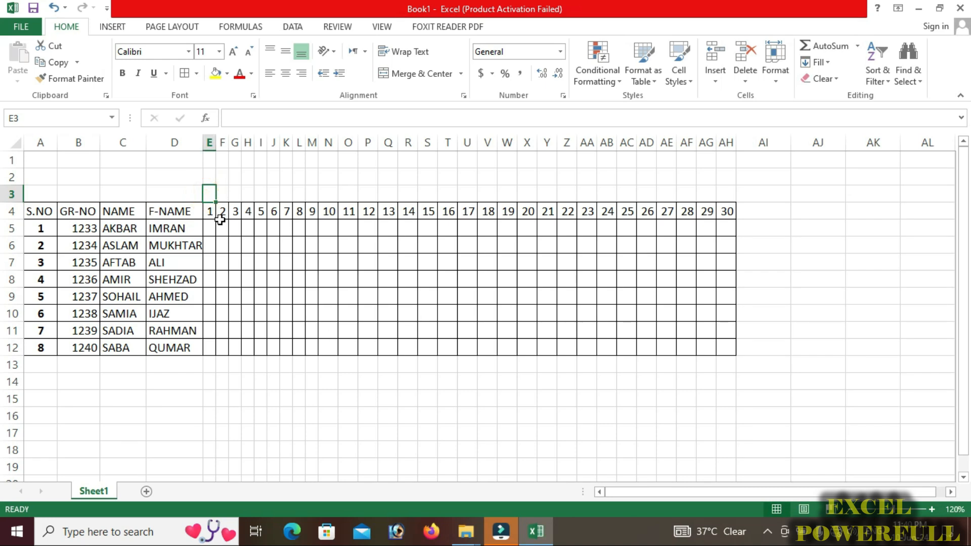
{"action": "type", "text": "S"}
{"action": "key", "text": "Return"}
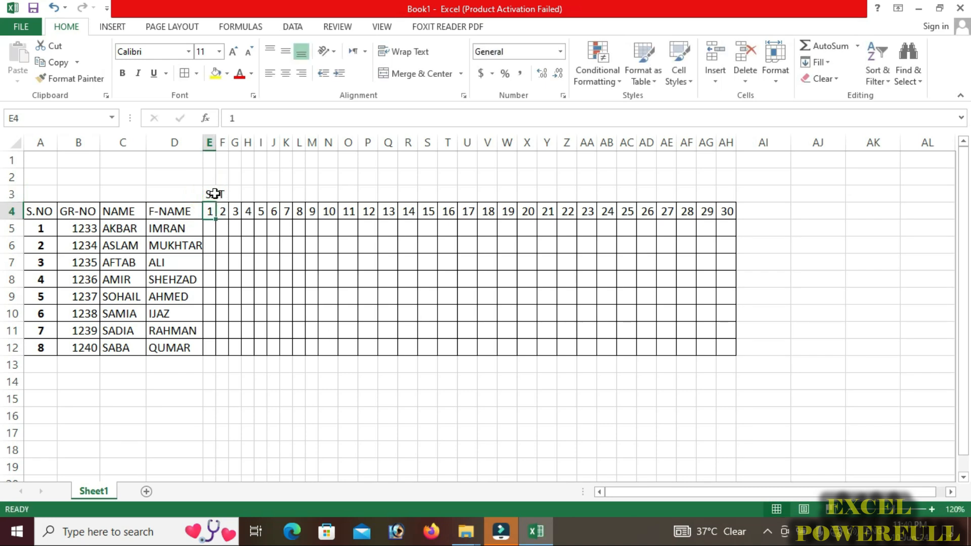
{"action": "left_click", "coordinate": [215, 194]}
{"action": "left_click_drag", "start_coordinate": [216, 202], "coordinate": [736, 210]}
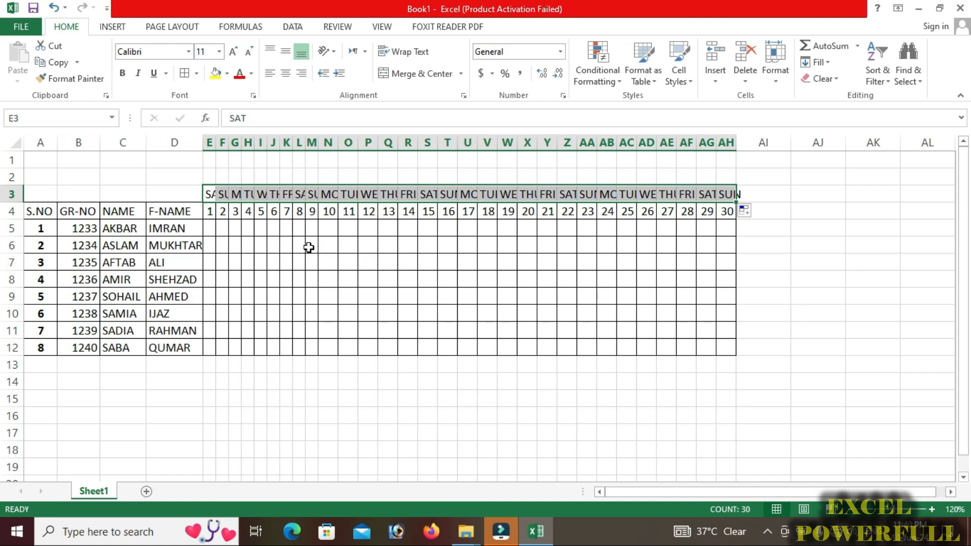
{"action": "left_click", "coordinate": [298, 213]}
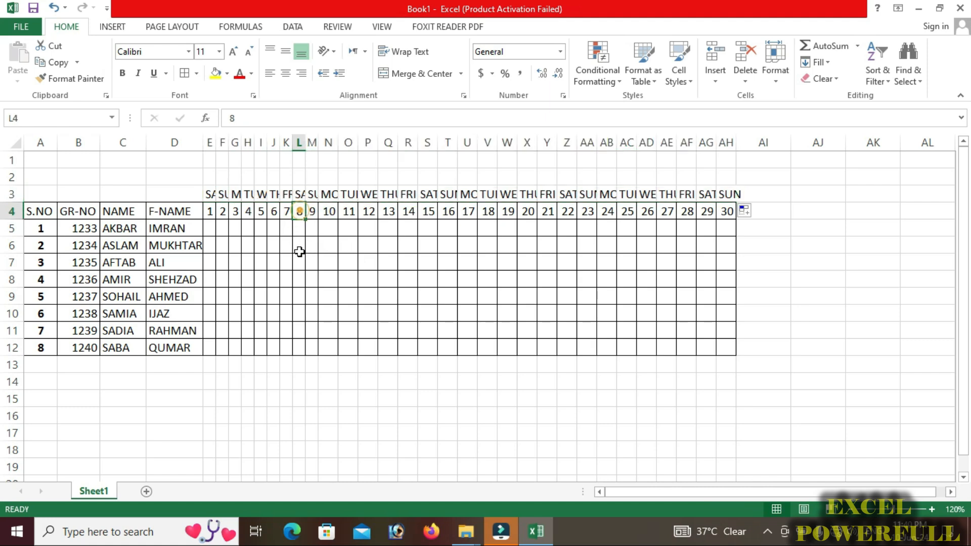
{"action": "left_click", "coordinate": [314, 218]}
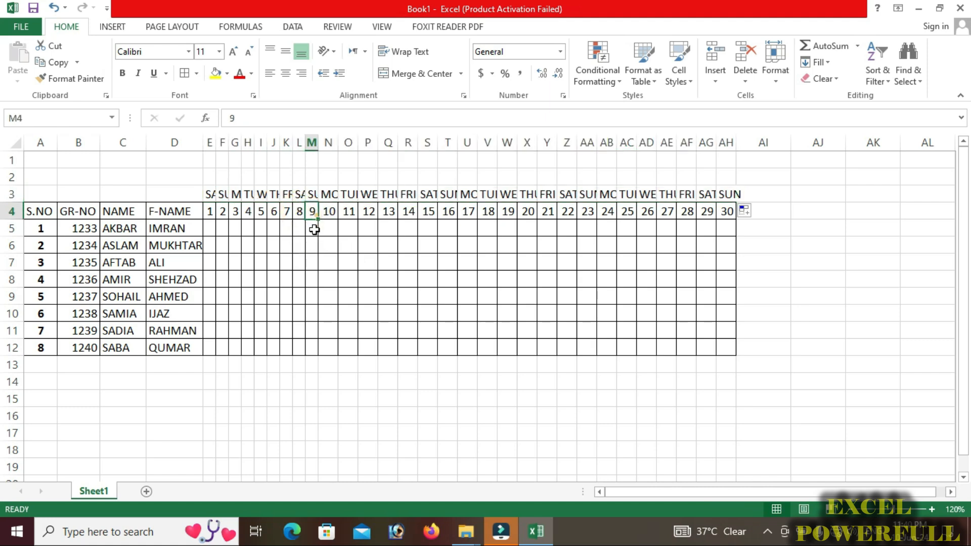
{"action": "left_click", "coordinate": [330, 212]}
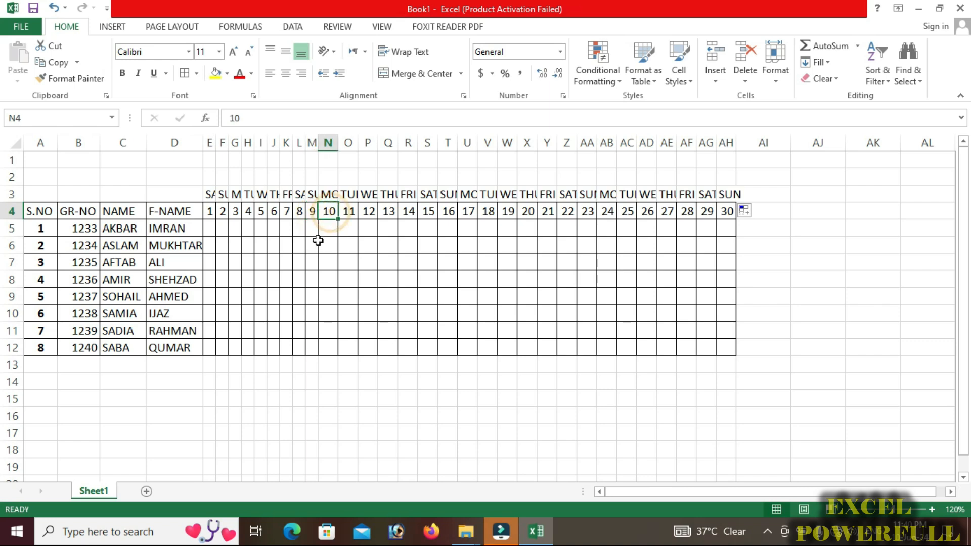
AutoFit the day columns E to AH so their widths match the weekday names.
{"action": "left_click_drag", "start_coordinate": [208, 143], "coordinate": [736, 141]}
{"action": "double_click", "coordinate": [736, 142]}
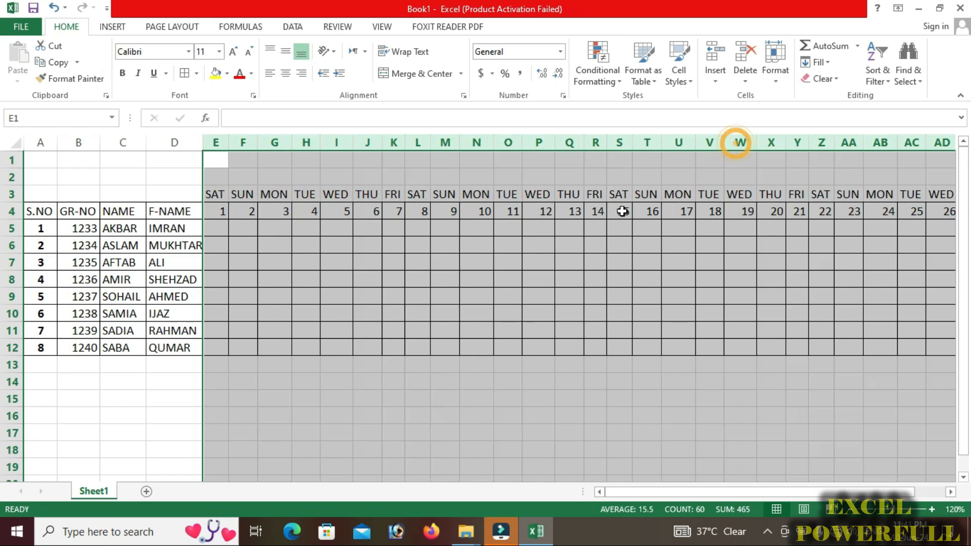
{"action": "left_click", "coordinate": [850, 510]}
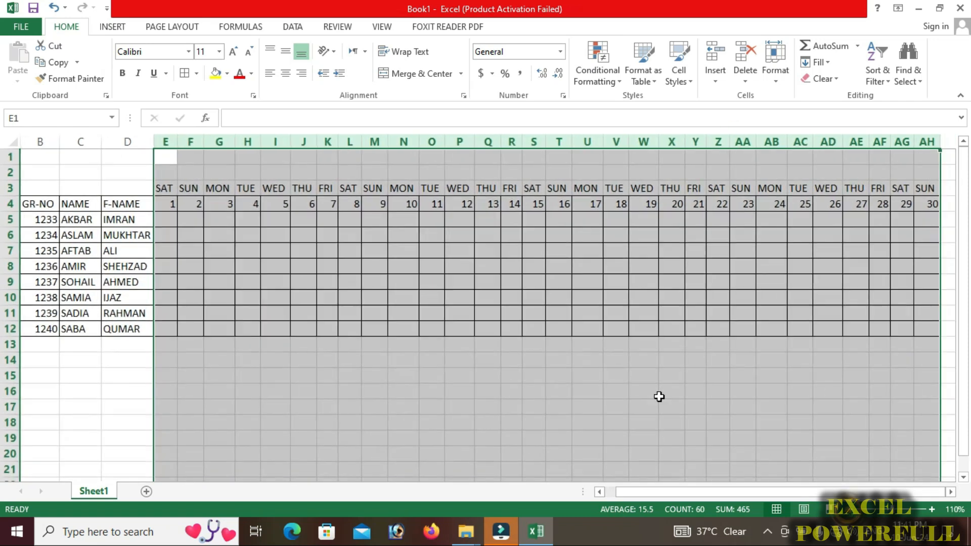
{"action": "left_click", "coordinate": [584, 387]}
Apply All Borders to the weekday row E3:AH3 and make the weekdays and day numbers in E3:AH4 bold.
{"action": "left_click", "coordinate": [217, 217]}
{"action": "left_click_drag", "start_coordinate": [166, 187], "coordinate": [920, 188]}
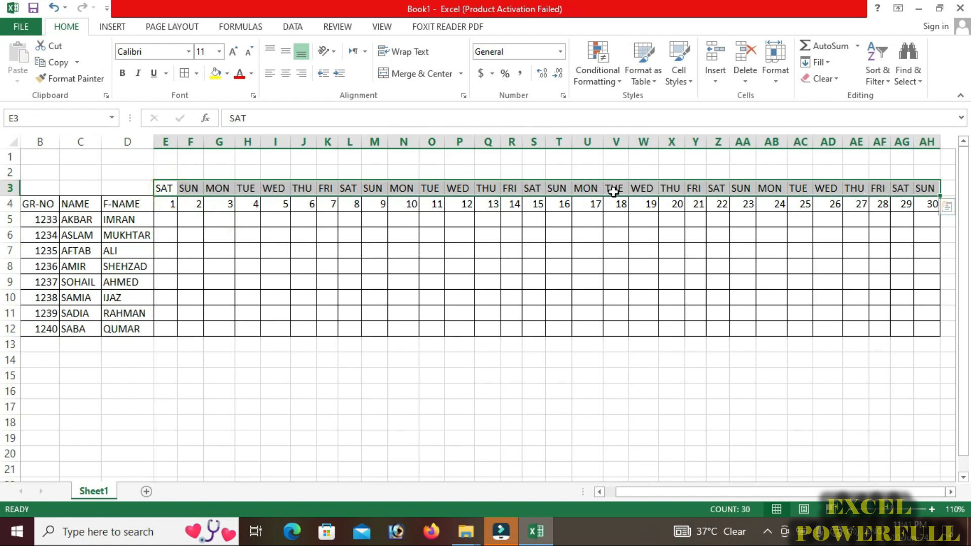
{"action": "left_click", "coordinate": [185, 73]}
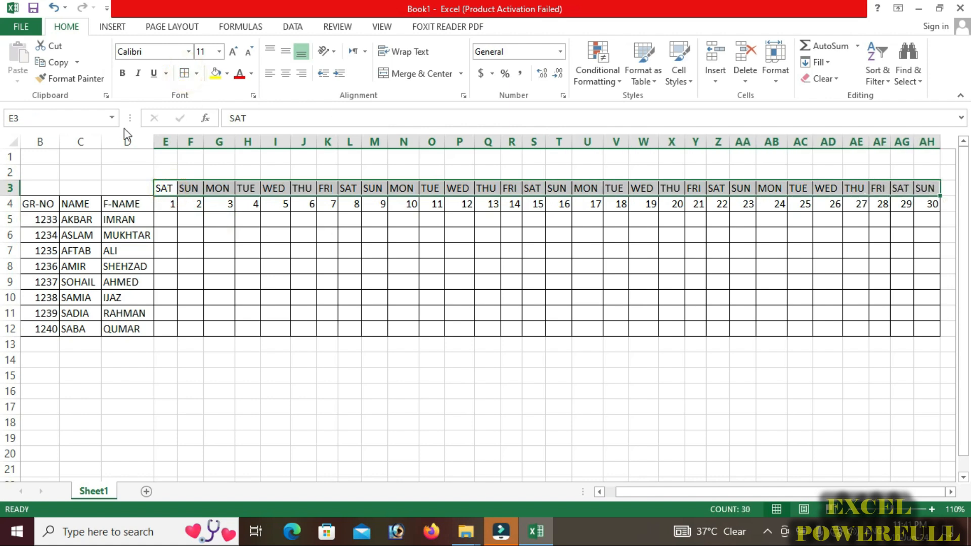
{"action": "left_click_drag", "start_coordinate": [164, 189], "coordinate": [919, 209]}
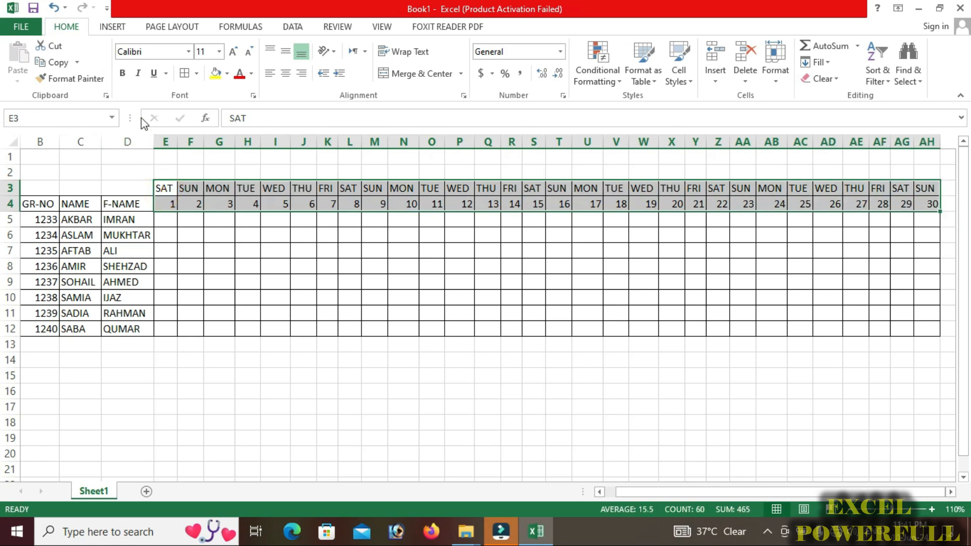
{"action": "left_click", "coordinate": [122, 73]}
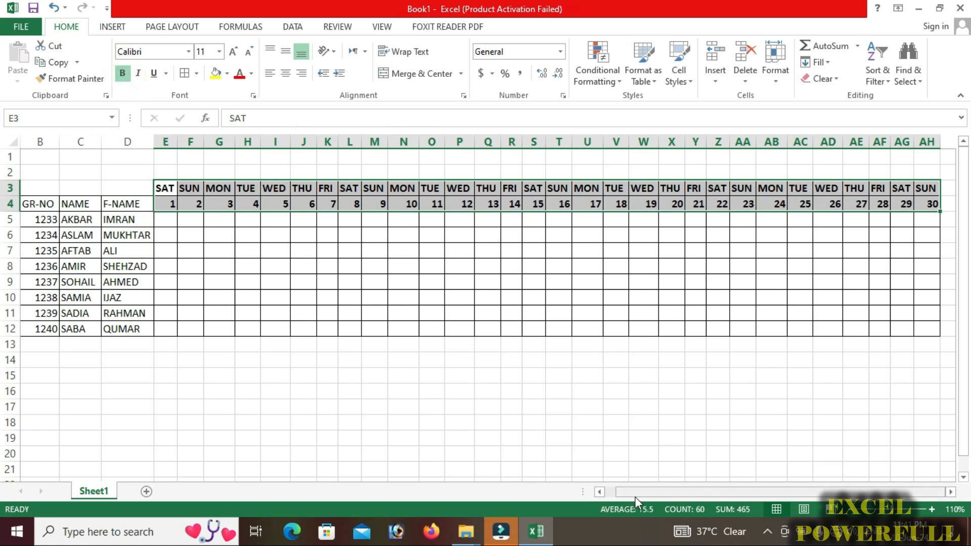
Merge and center each of the S.NO, GR-NO, NAME and F-NAME headers across rows 3 and 4.
{"action": "left_click_drag", "start_coordinate": [635, 496], "coordinate": [625, 496]}
{"action": "left_click", "coordinate": [65, 252]}
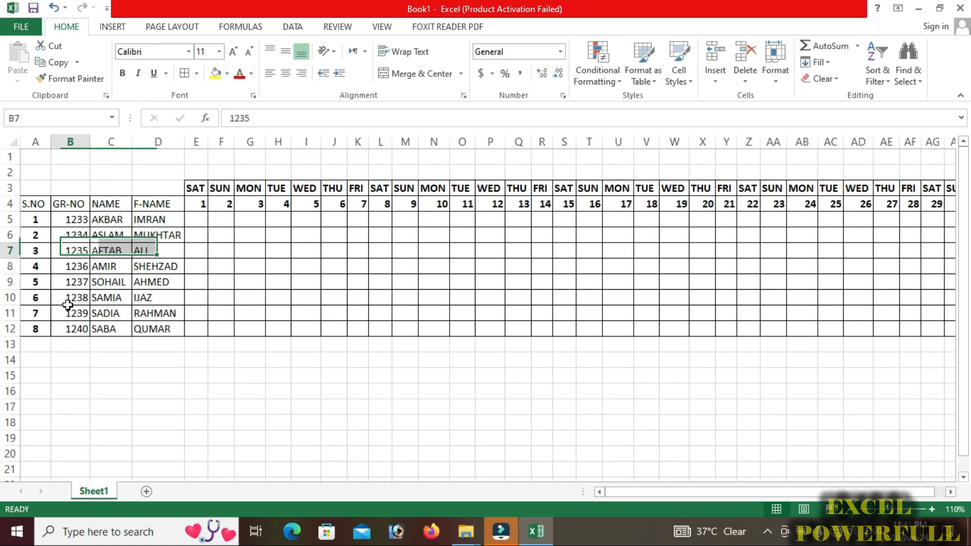
{"action": "left_click", "coordinate": [111, 206]}
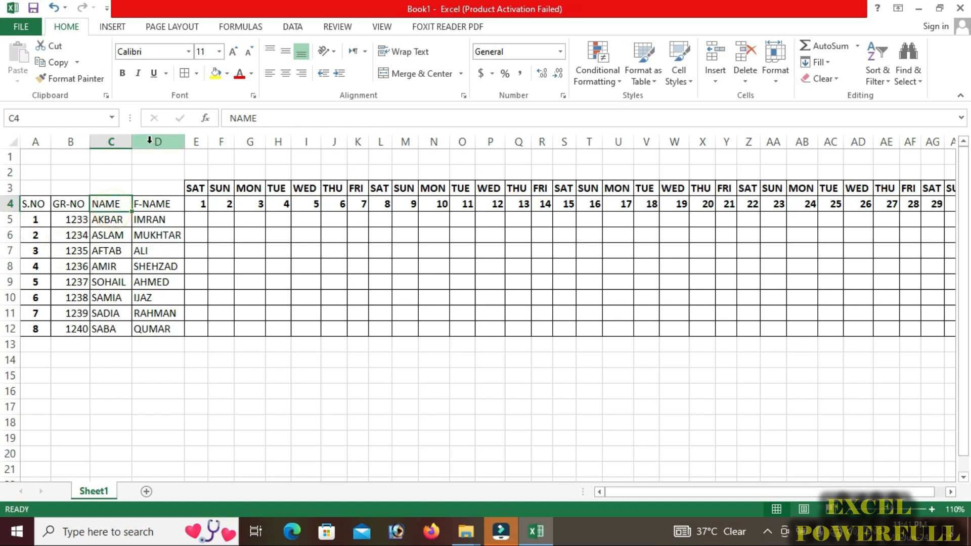
{"action": "mouse_move", "coordinate": [160, 193]}
{"action": "left_mouse_down"}
{"action": "mouse_move", "coordinate": [159, 205]}
{"action": "mouse_move", "coordinate": [76, 193]}
{"action": "mouse_move", "coordinate": [77, 205]}
{"action": "mouse_move", "coordinate": [35, 205]}
{"action": "mouse_move", "coordinate": [151, 198]}
{"action": "left_mouse_up"}
{"action": "left_click", "coordinate": [404, 73]}
{"action": "left_click", "coordinate": [405, 73]}
{"action": "left_click", "coordinate": [412, 73]}
{"action": "left_click", "coordinate": [404, 73]}
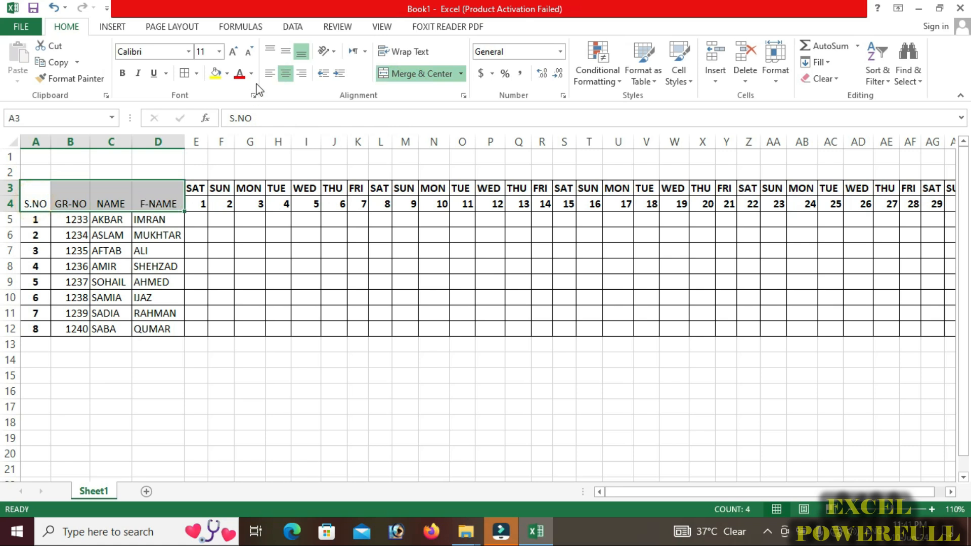
Middle-align and bold the merged headers in A3:D4 and apply borders to them.
{"action": "left_click", "coordinate": [285, 51]}
{"action": "left_click", "coordinate": [123, 74]}
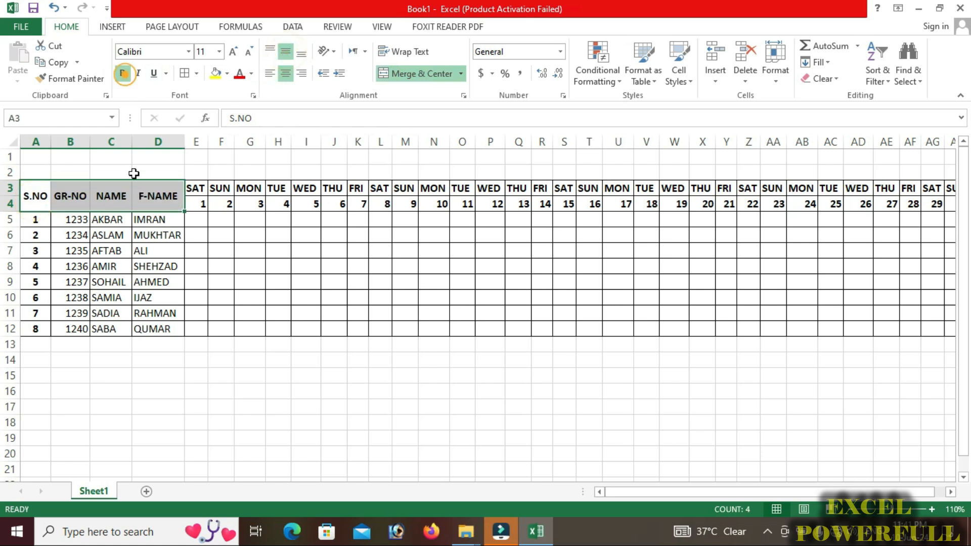
{"action": "left_click", "coordinate": [184, 74]}
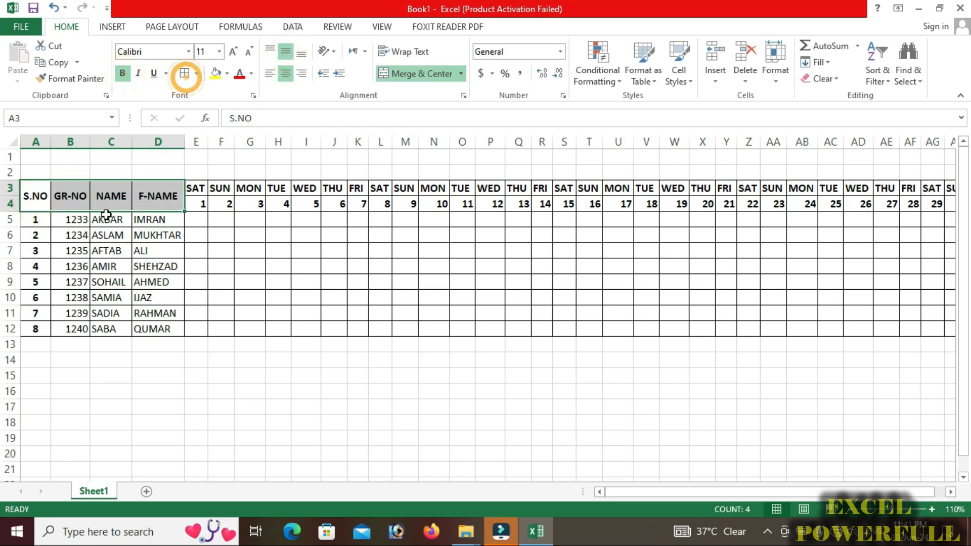
Put a thick box border around each merged header cell: S.NO, GR-NO, NAME and F-NAME.
{"action": "left_click", "coordinate": [35, 195]}
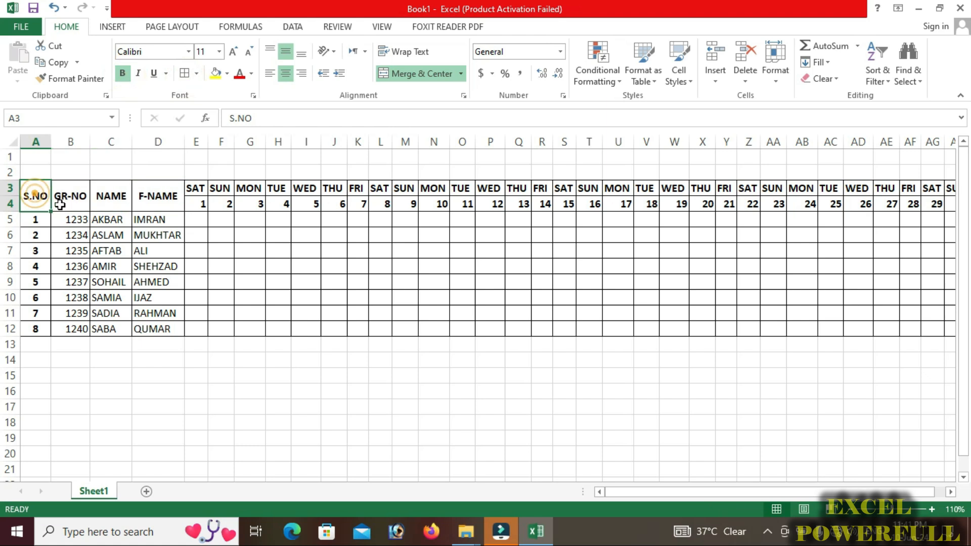
{"action": "left_click", "coordinate": [196, 73]}
{"action": "left_click", "coordinate": [192, 224]}
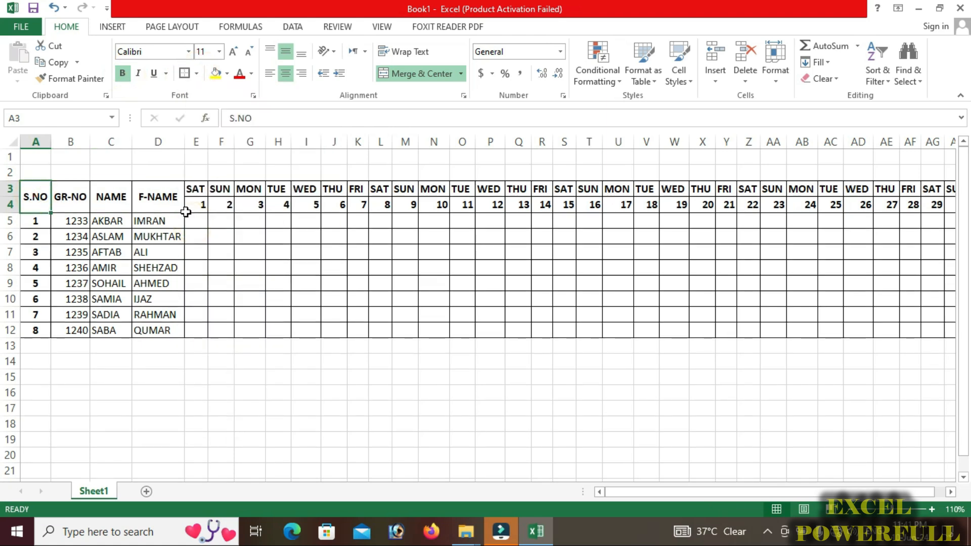
{"action": "left_click", "coordinate": [71, 197]}
{"action": "left_click", "coordinate": [185, 73]}
{"action": "key", "text": "Right"}
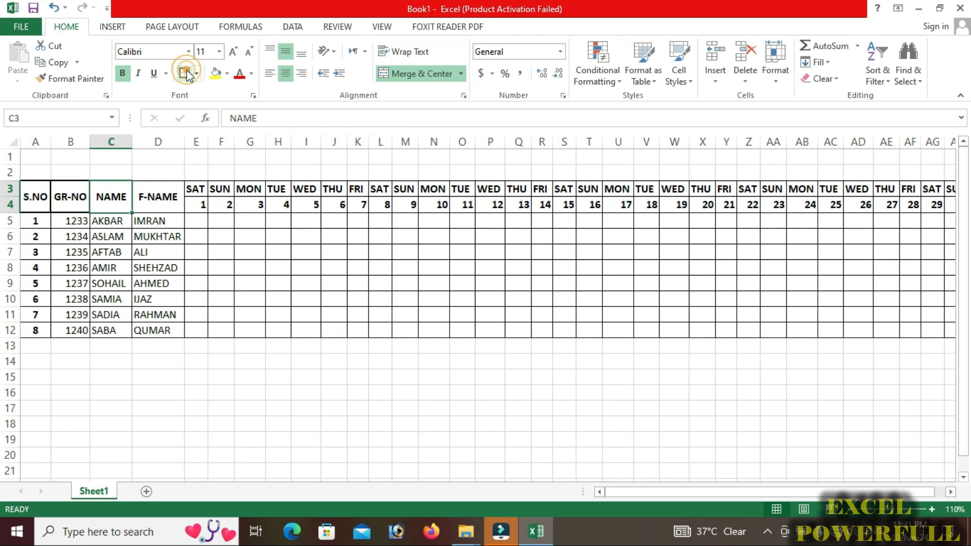
{"action": "left_click", "coordinate": [185, 73]}
{"action": "key", "text": "Right"}
{"action": "left_click", "coordinate": [185, 73]}
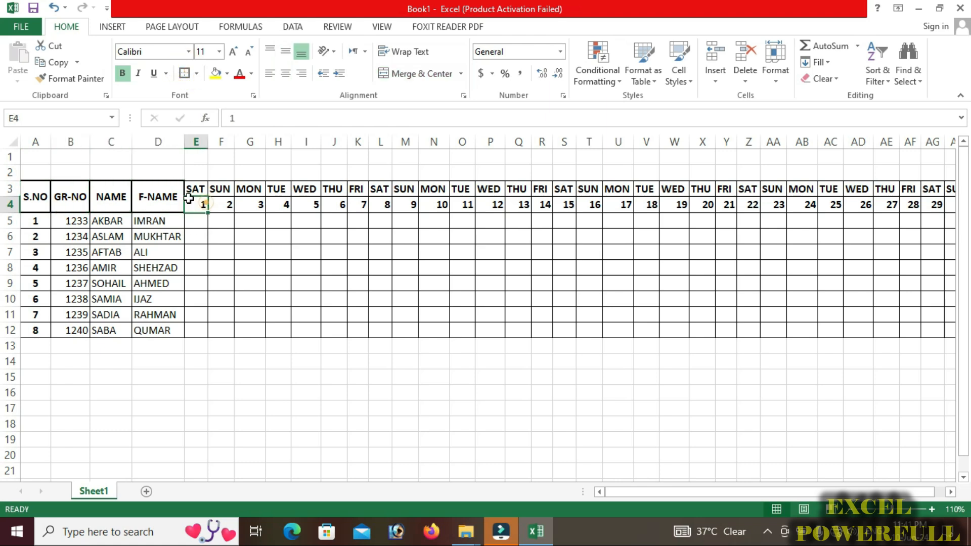
Fill the whole header block A3:AH4 with Gray-25%, Background 2, Darker 25%.
{"action": "left_click_drag", "start_coordinate": [39, 197], "coordinate": [886, 204]}
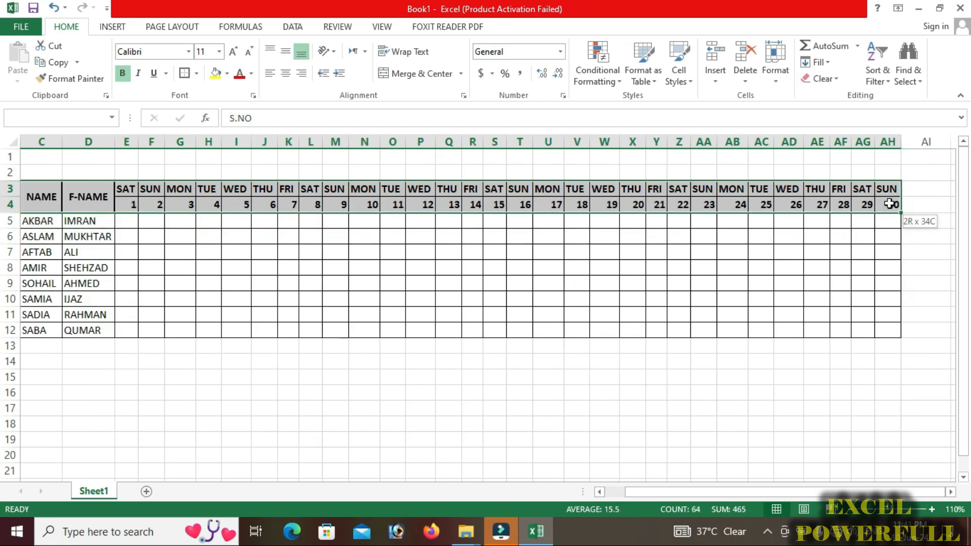
{"action": "left_click", "coordinate": [227, 73]}
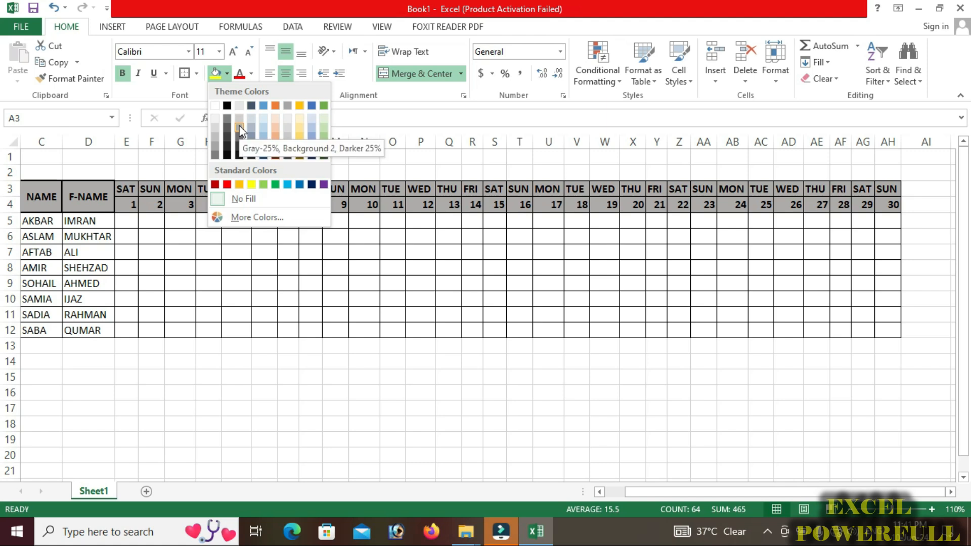
{"action": "left_click", "coordinate": [239, 128]}
{"action": "scroll", "coordinate": [479, 264], "scroll_direction": "left", "scroll_amount": 2}
{"action": "left_click", "coordinate": [480, 273]}
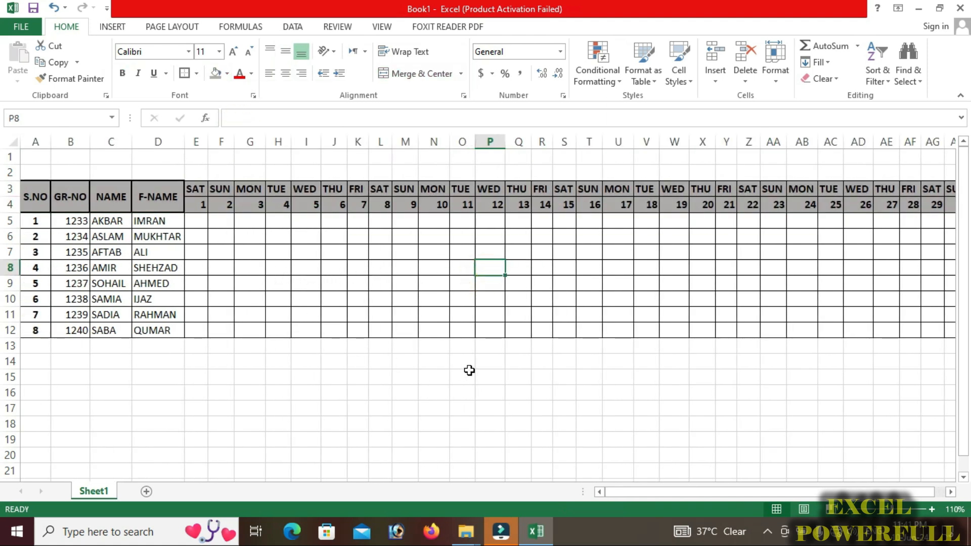
Center the weekdays and day numbers in E3:AH4 both horizontally and vertically.
{"action": "left_click_drag", "start_coordinate": [814, 493], "coordinate": [840, 495]}
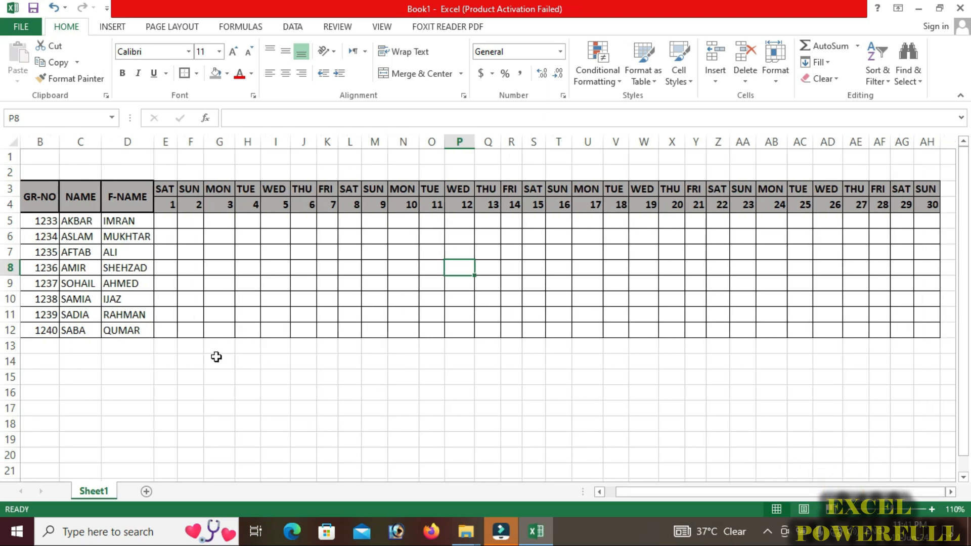
{"action": "left_click", "coordinate": [171, 210]}
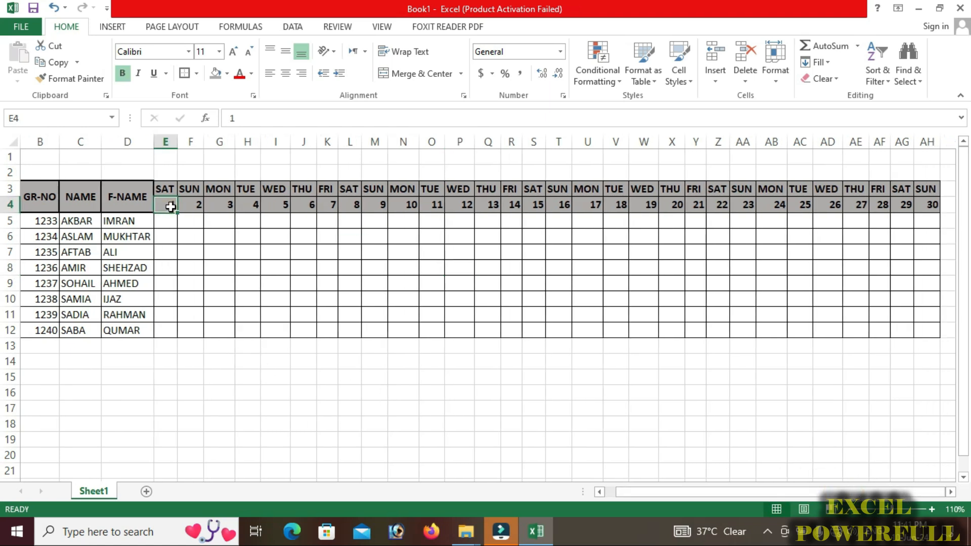
{"action": "left_click", "coordinate": [931, 209]}
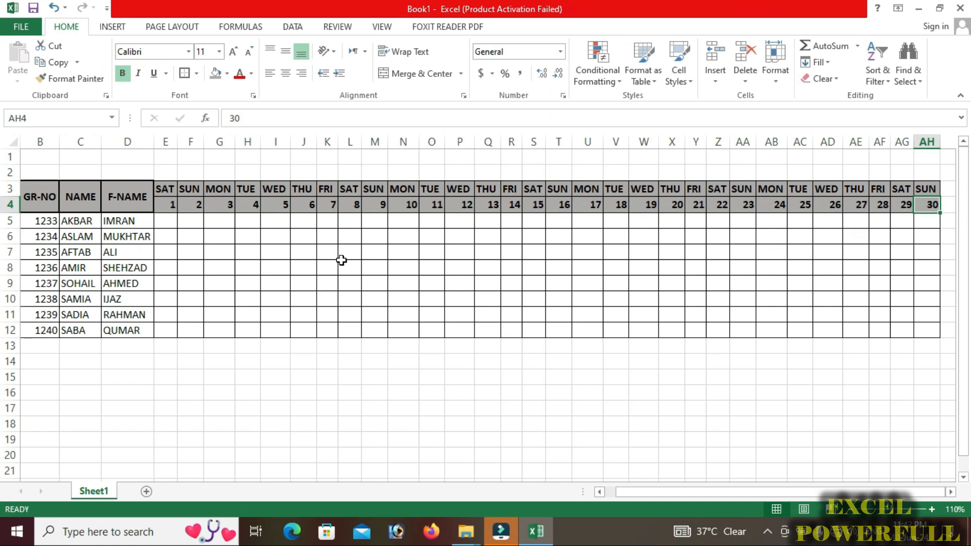
{"action": "left_click_drag", "start_coordinate": [168, 207], "coordinate": [921, 205]}
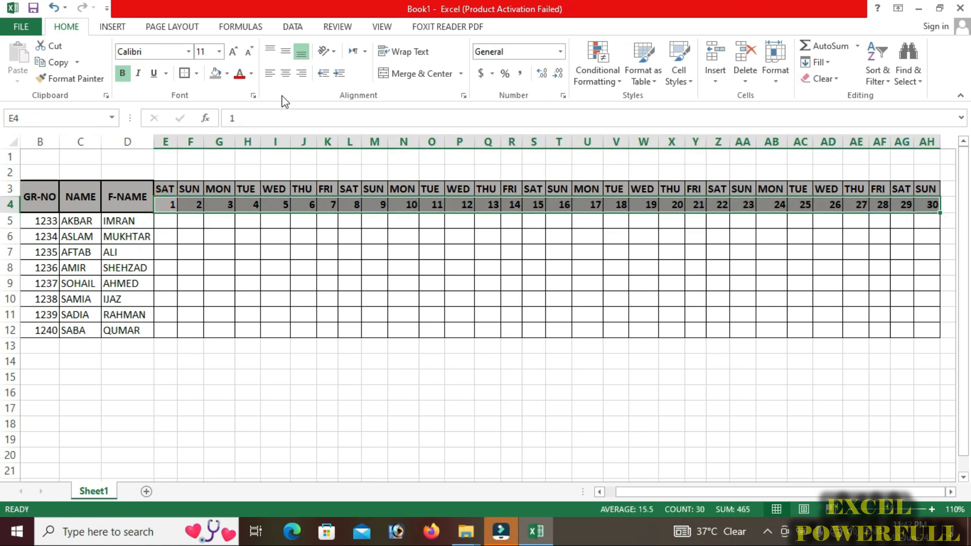
{"action": "left_click", "coordinate": [286, 51]}
{"action": "left_click", "coordinate": [285, 73]}
{"action": "left_click_drag", "start_coordinate": [162, 186], "coordinate": [928, 205]}
{"action": "left_click", "coordinate": [285, 51]}
{"action": "left_click", "coordinate": [286, 73]}
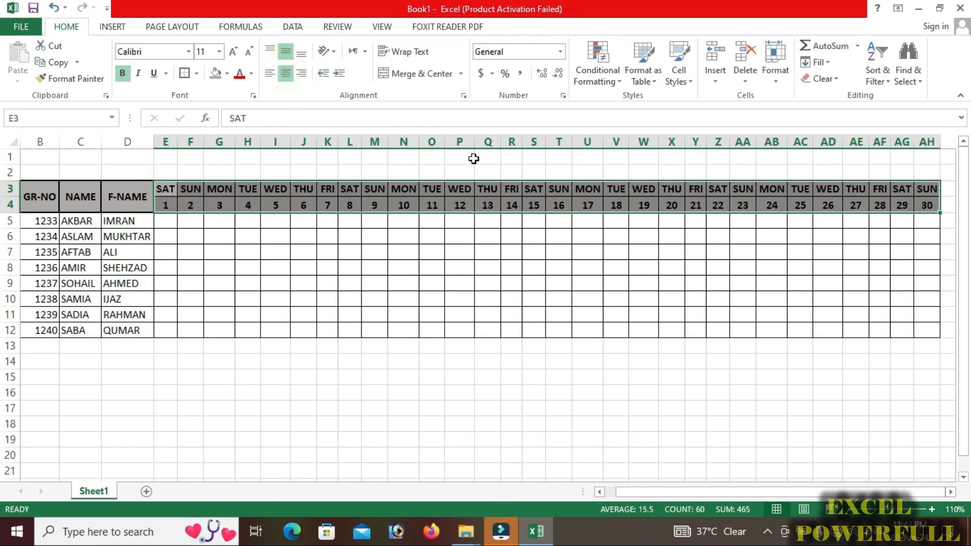
Refit the widths of the day columns E to AH to their centered headings.
{"action": "left_click_drag", "start_coordinate": [165, 141], "coordinate": [889, 140]}
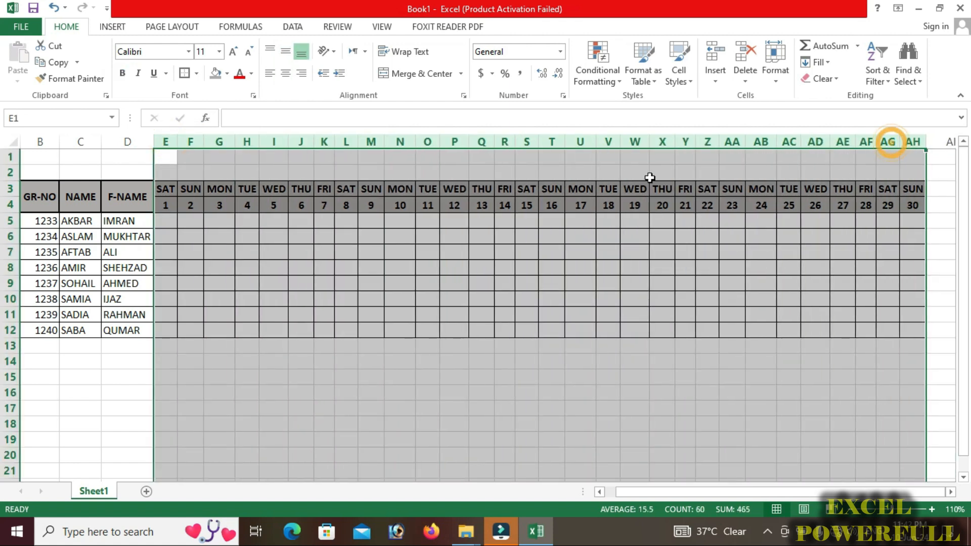
{"action": "left_click", "coordinate": [562, 143]}
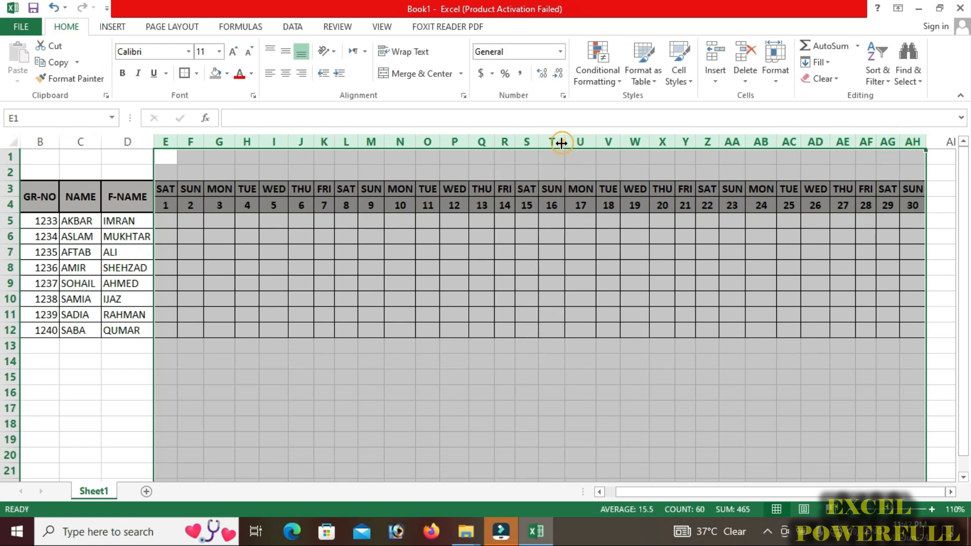
{"action": "left_click", "coordinate": [507, 188]}
{"action": "left_click_drag", "start_coordinate": [165, 141], "coordinate": [910, 139]}
{"action": "left_click", "coordinate": [578, 205]}
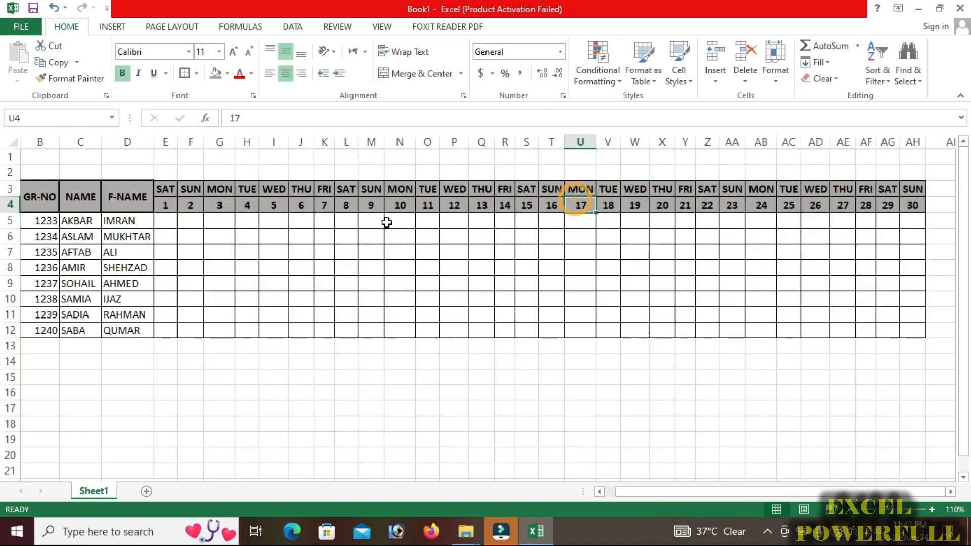
Fill the attendance cells under the first two Sundays, F5:F12 and M5:M12, with yellow.
{"action": "left_click_drag", "start_coordinate": [190, 220], "coordinate": [187, 326]}
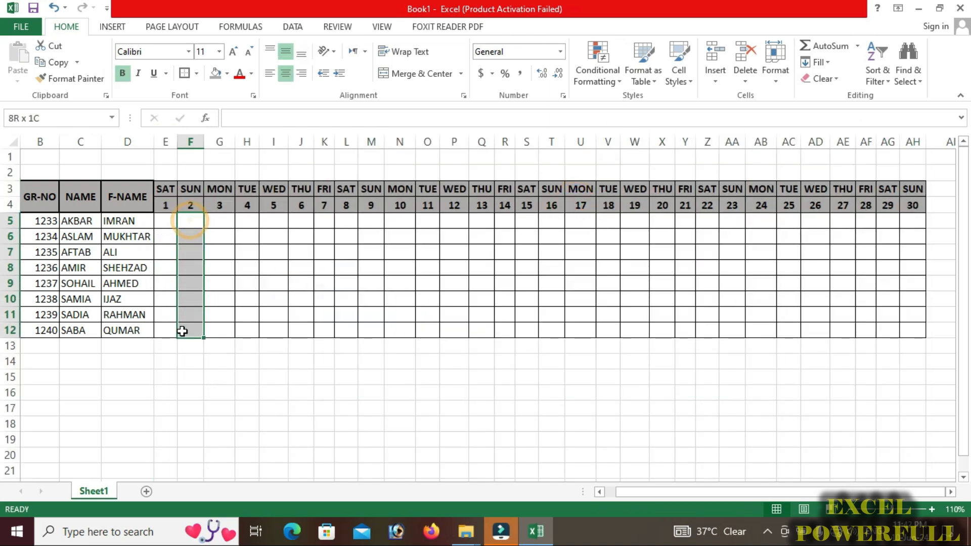
{"action": "left_click", "coordinate": [228, 74]}
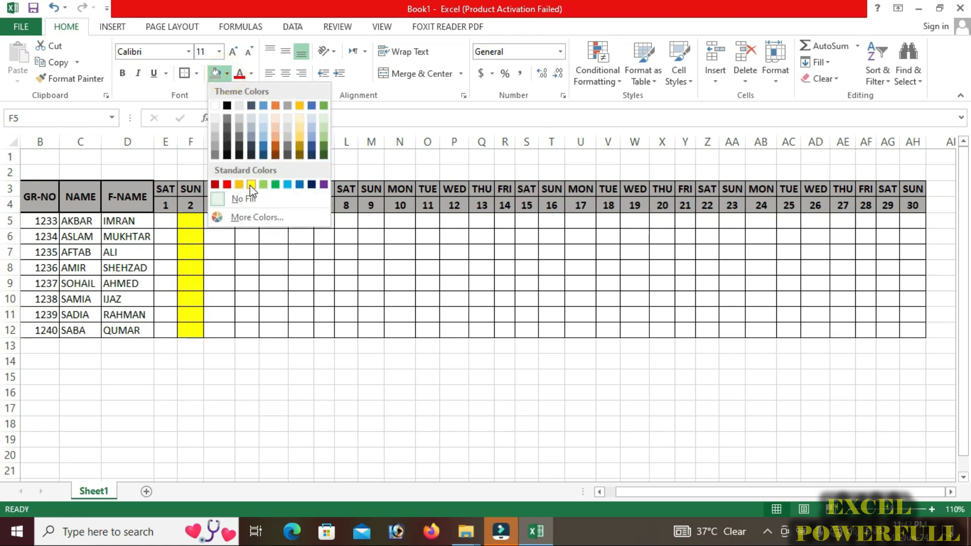
{"action": "left_click", "coordinate": [250, 185]}
{"action": "left_click", "coordinate": [278, 259]}
{"action": "left_click_drag", "start_coordinate": [373, 220], "coordinate": [379, 329]}
{"action": "left_click", "coordinate": [216, 74]}
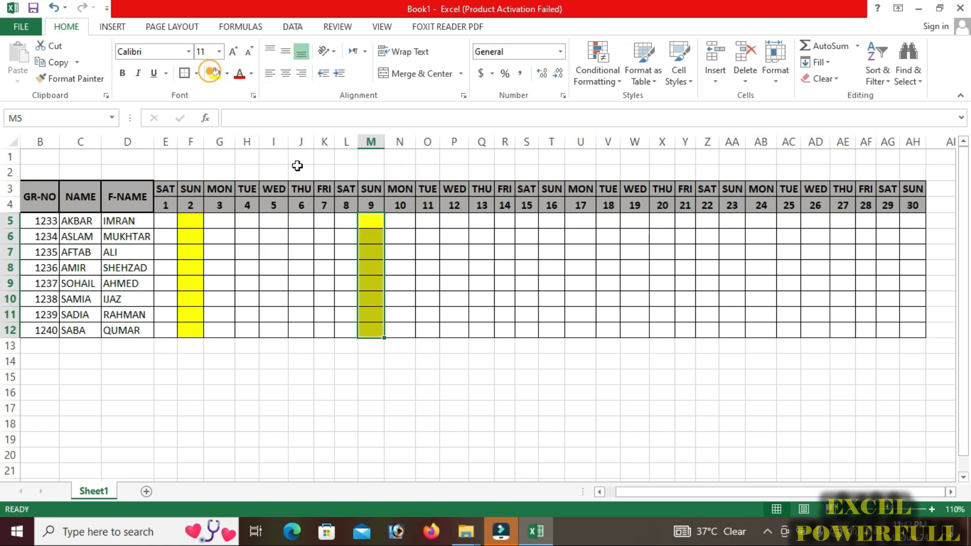
Undo the yellow fills of both Sunday columns.
{"action": "key", "text": "ctrl+z"}
{"action": "key", "text": "ctrl+z"}
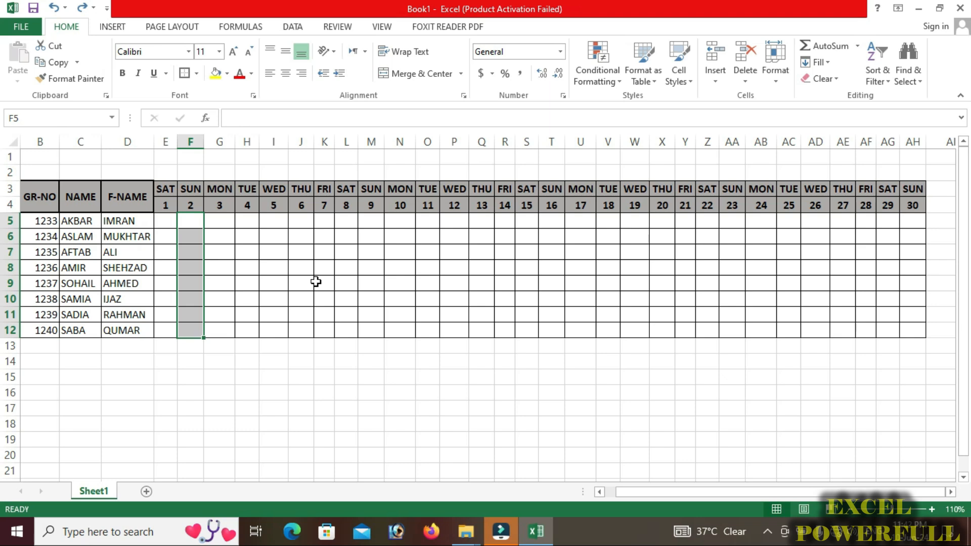
{"action": "left_click", "coordinate": [223, 298]}
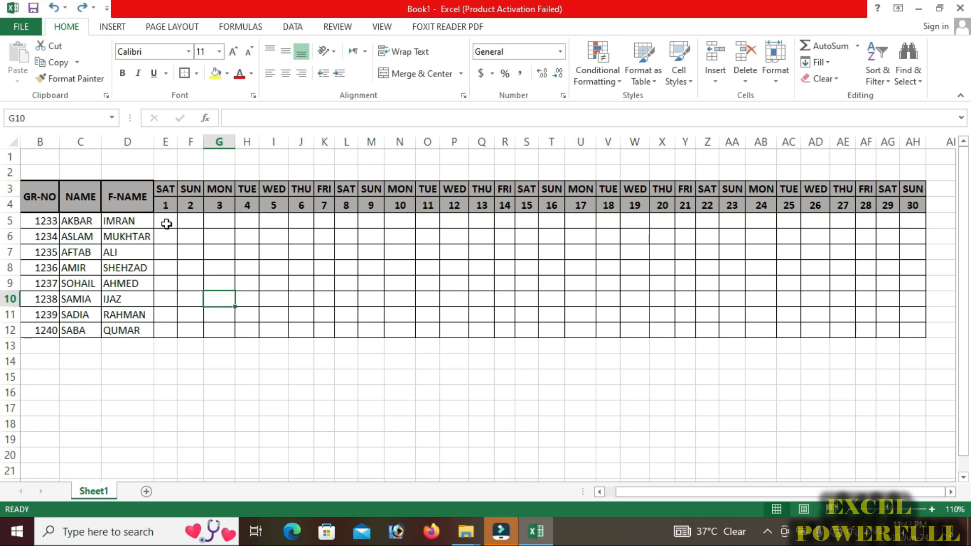
Start a formula-based conditional formatting rule for cell E5 with a yellow fill as its format.
{"action": "left_click", "coordinate": [167, 224]}
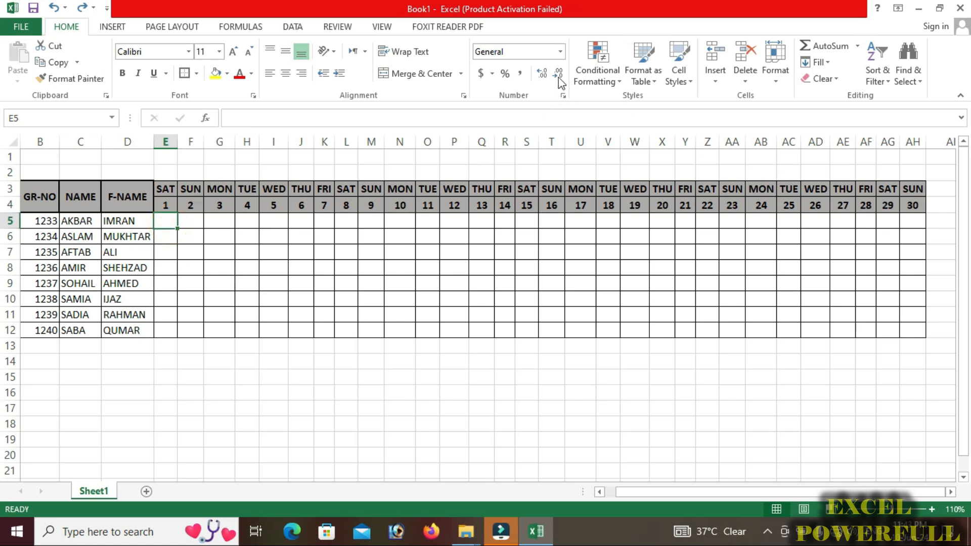
{"action": "left_click", "coordinate": [597, 73]}
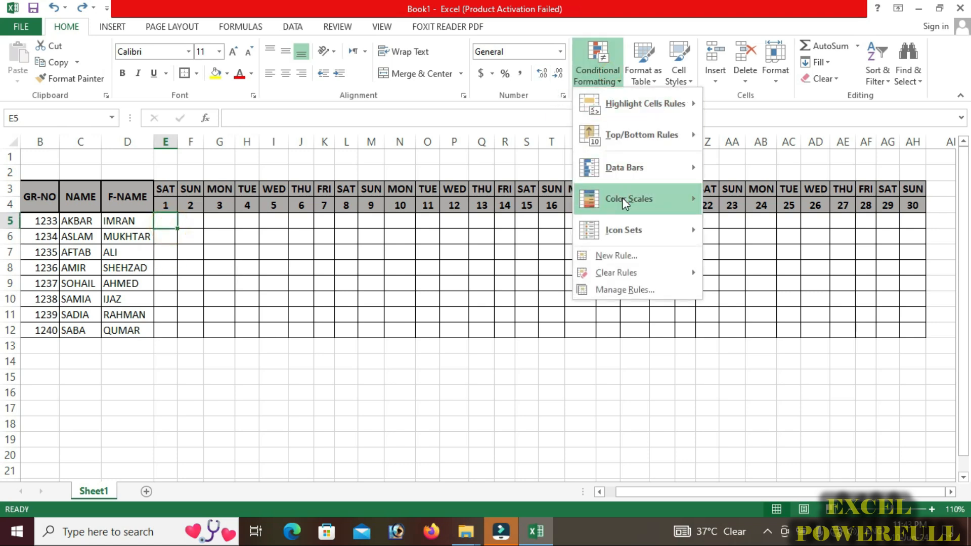
{"action": "left_click", "coordinate": [618, 253]}
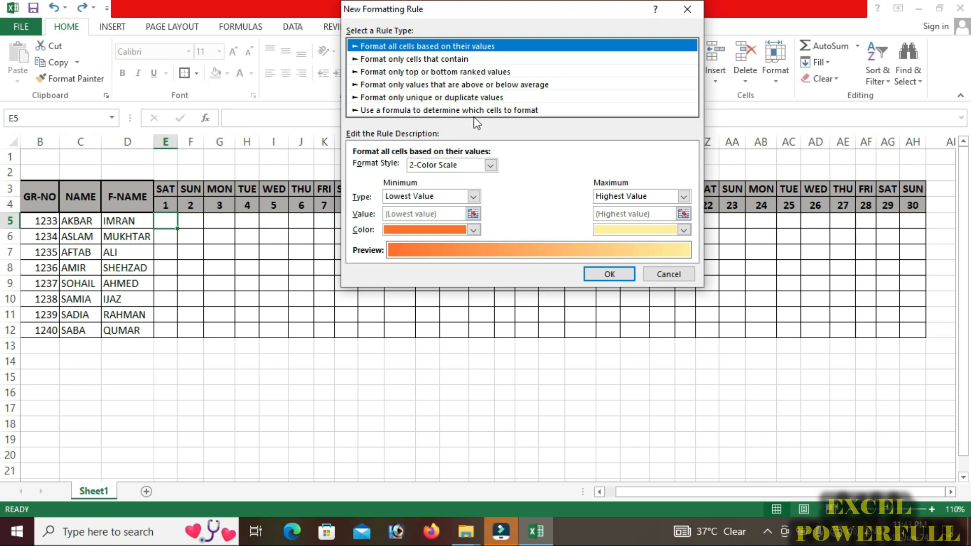
{"action": "left_click", "coordinate": [535, 111]}
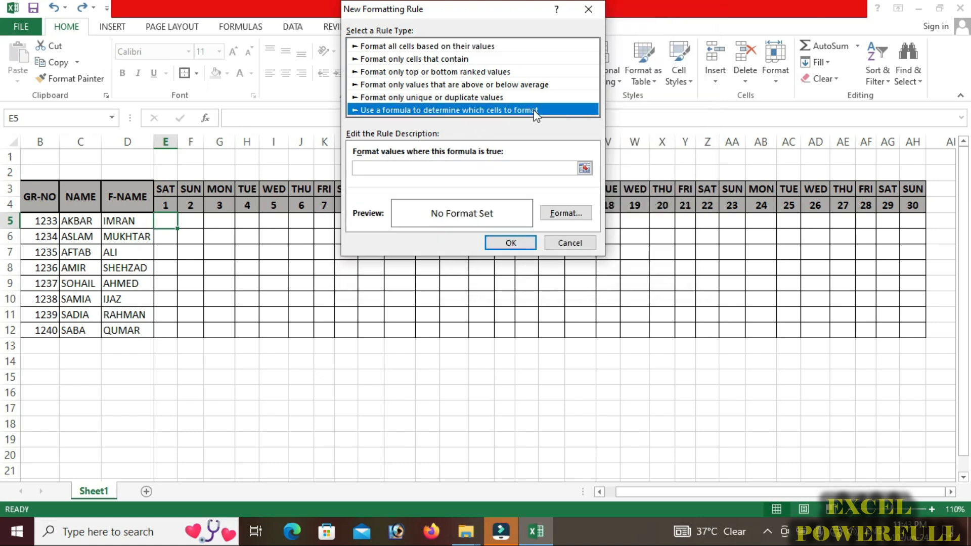
{"action": "left_click", "coordinate": [579, 222]}
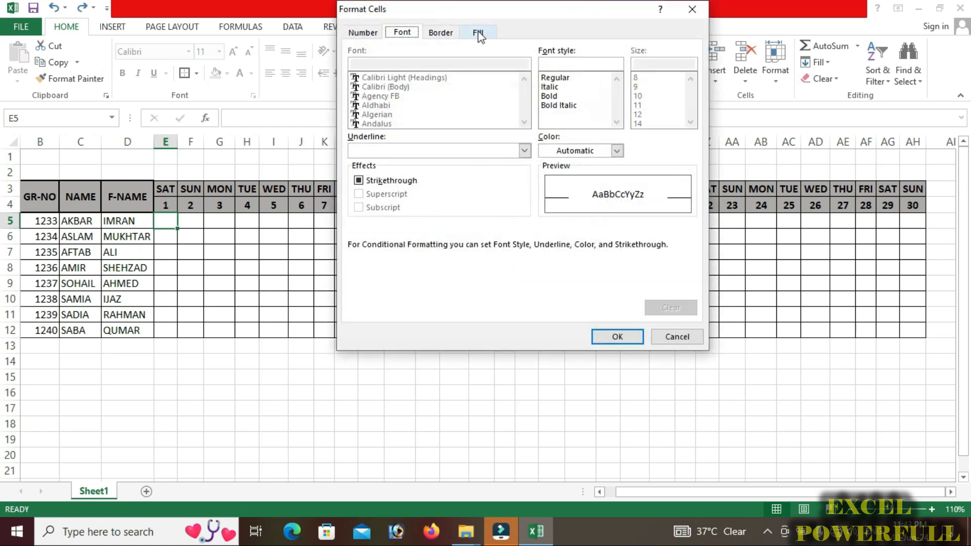
{"action": "left_click", "coordinate": [477, 33]}
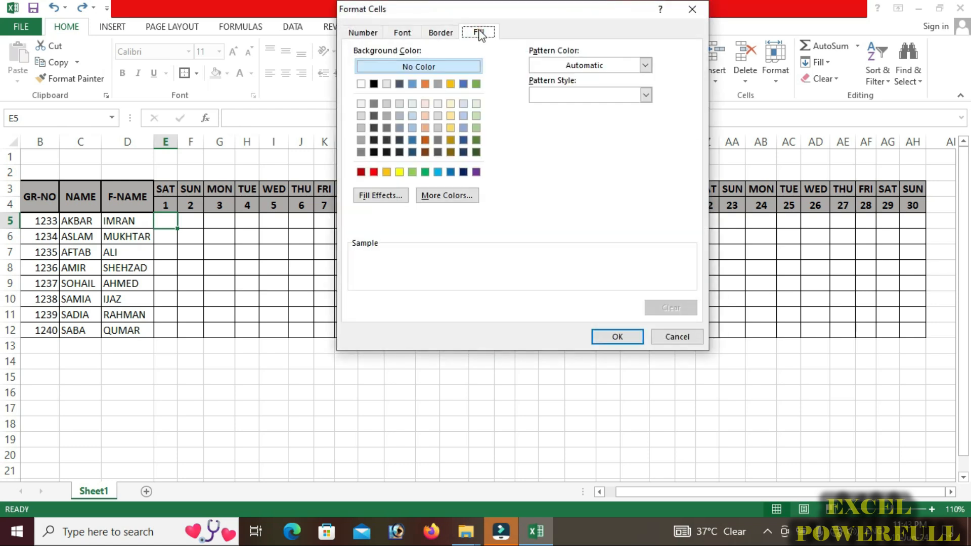
{"action": "left_click", "coordinate": [400, 173]}
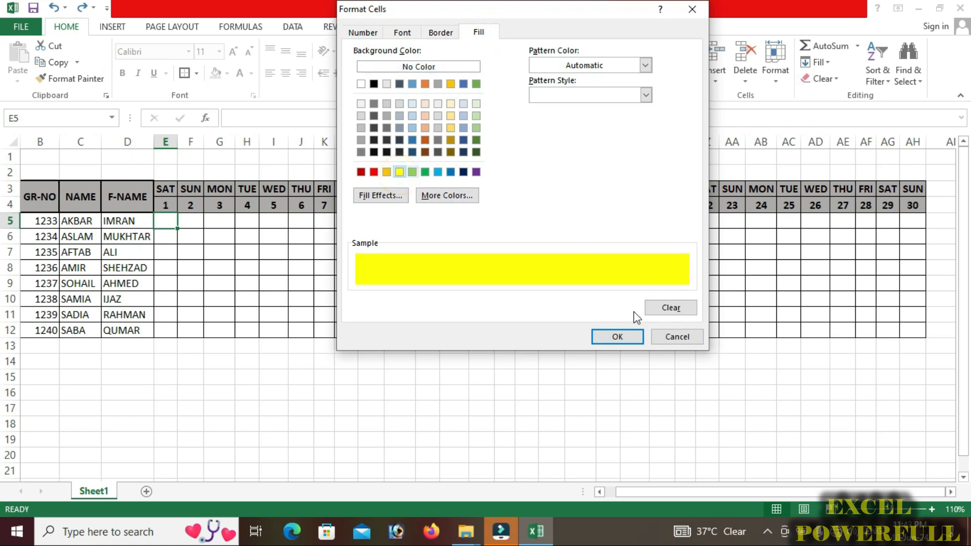
{"action": "left_click", "coordinate": [623, 337]}
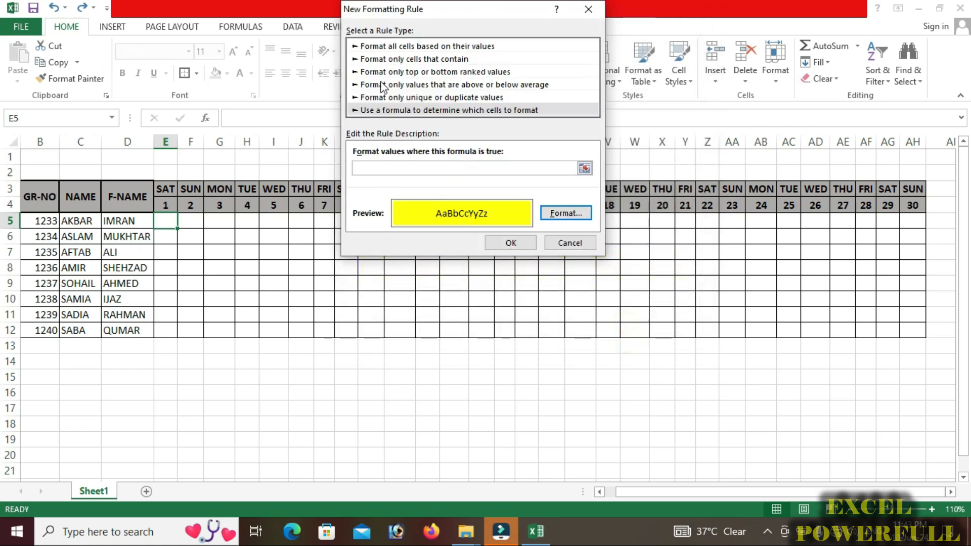
Enter a rule formula that tests whether E$3 is Sunday, with only the row locked, and apply the rule to E5.
{"action": "left_click_drag", "start_coordinate": [429, 6], "coordinate": [541, 12]}
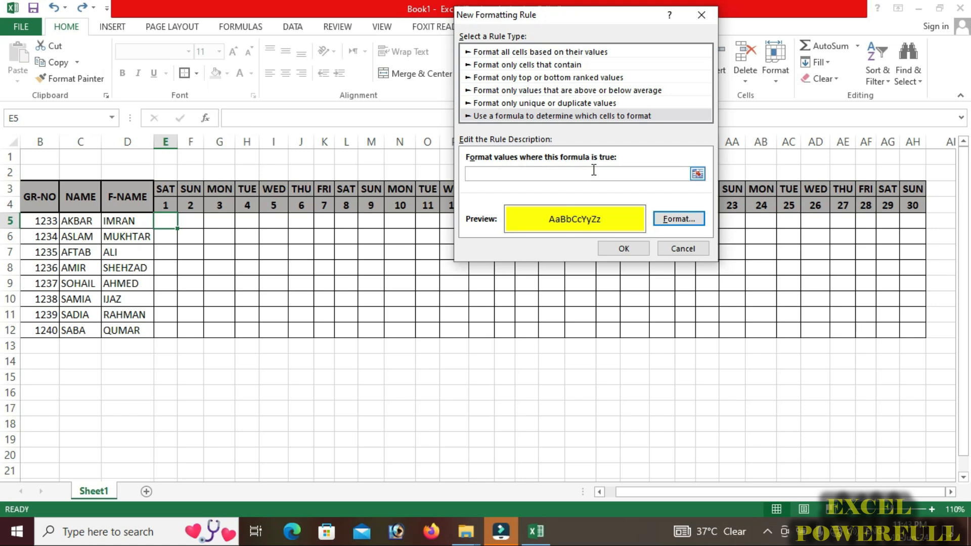
{"action": "left_click", "coordinate": [492, 174]}
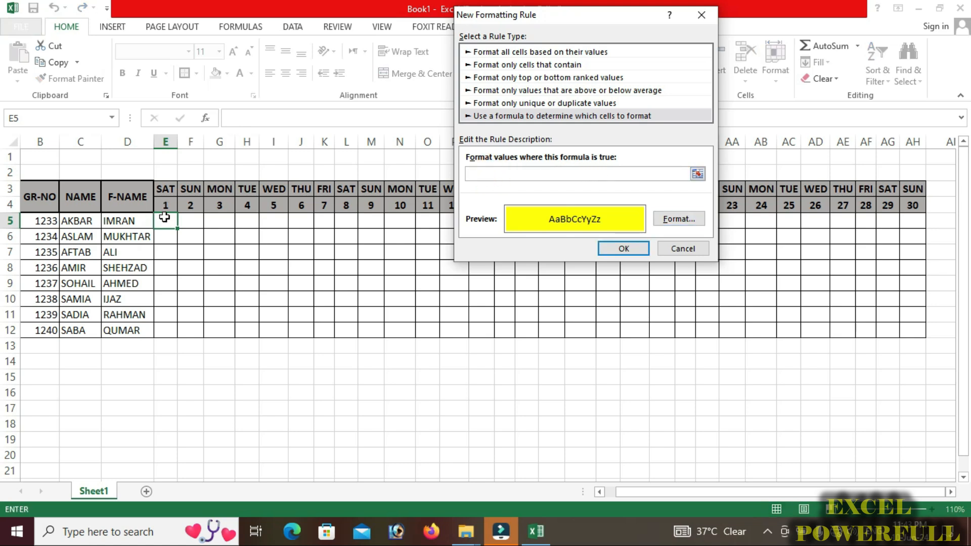
{"action": "left_click", "coordinate": [166, 193]}
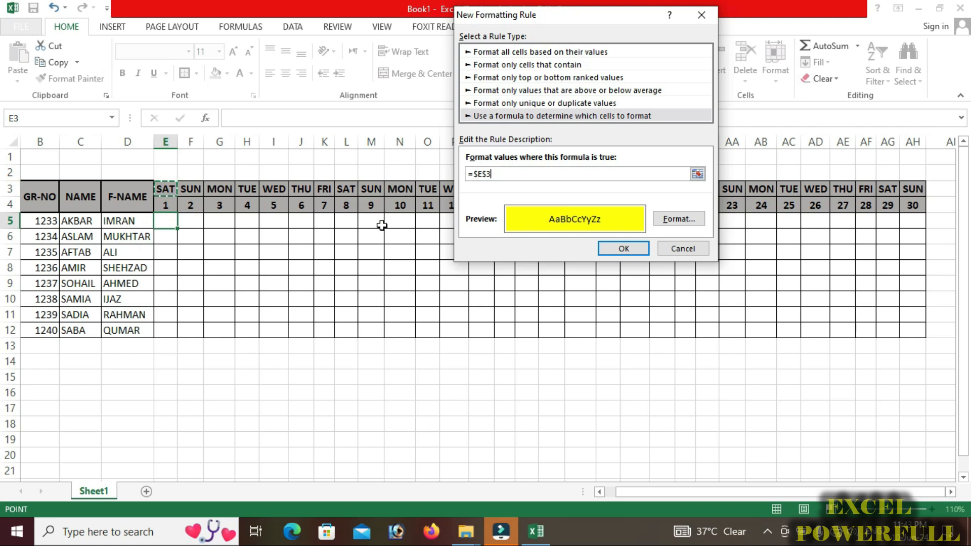
{"action": "left_click", "coordinate": [479, 174]}
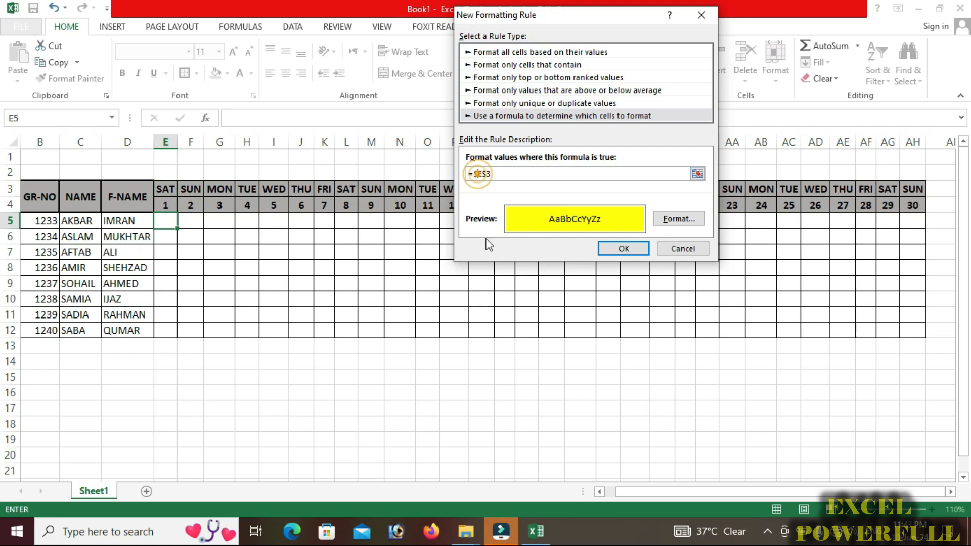
{"action": "key", "text": "BackSpace"}
{"action": "left_click", "coordinate": [494, 170]}
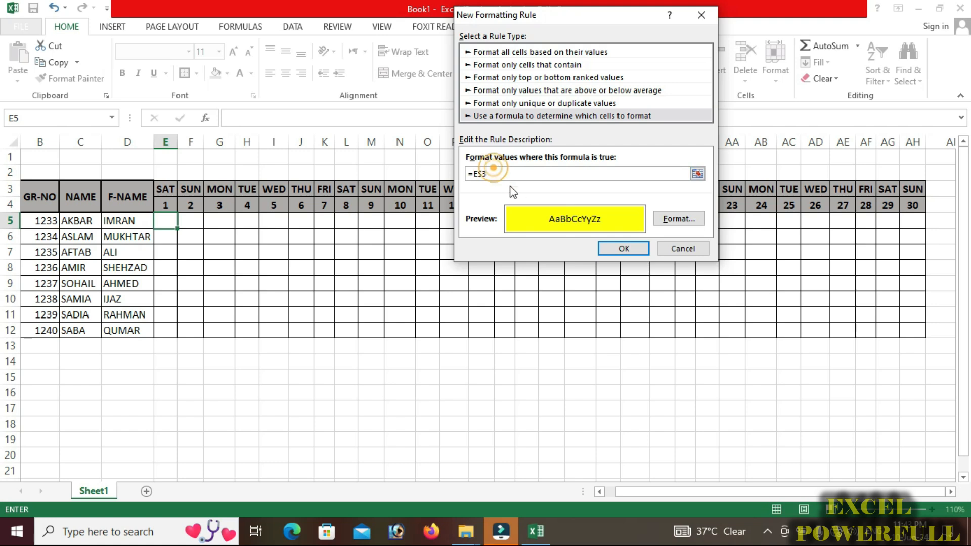
{"action": "left_click", "coordinate": [503, 170]}
{"action": "left_click", "coordinate": [623, 248]}
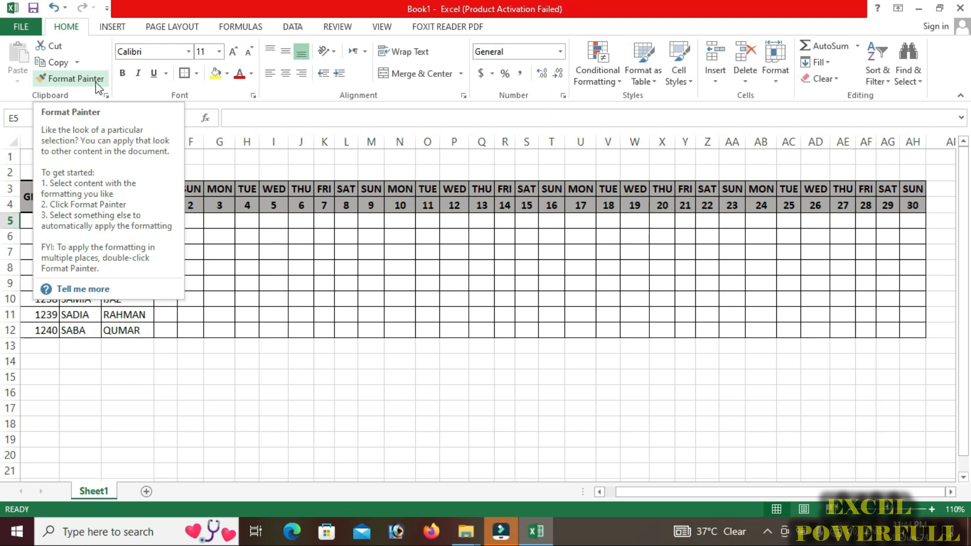
Copy E5's formatting onto the attendance cells E5:AH12 with Format Painter.
{"action": "left_click", "coordinate": [71, 80]}
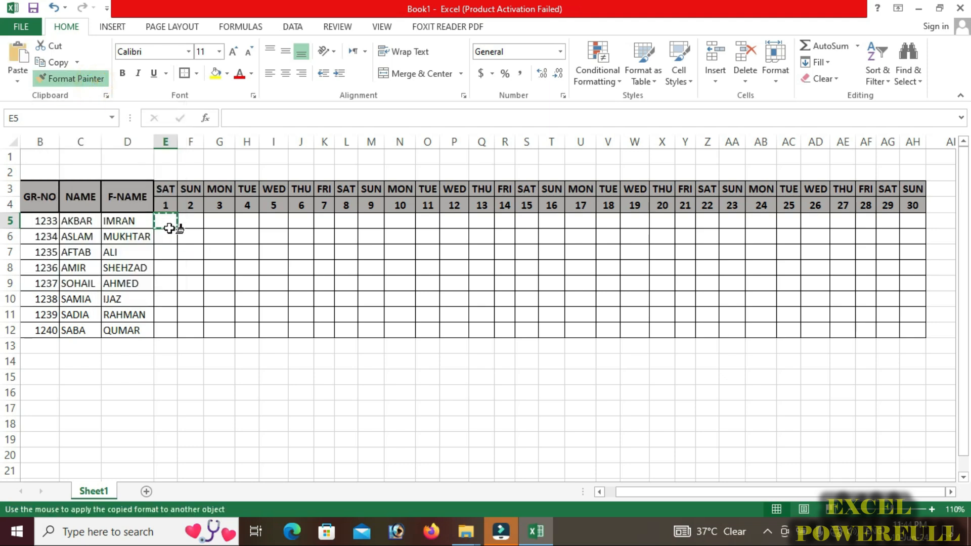
{"action": "mouse_move", "coordinate": [166, 218]}
{"action": "left_mouse_down"}
{"action": "mouse_move", "coordinate": [535, 257]}
{"action": "mouse_move", "coordinate": [912, 271]}
{"action": "mouse_move", "coordinate": [908, 327]}
{"action": "left_mouse_up"}
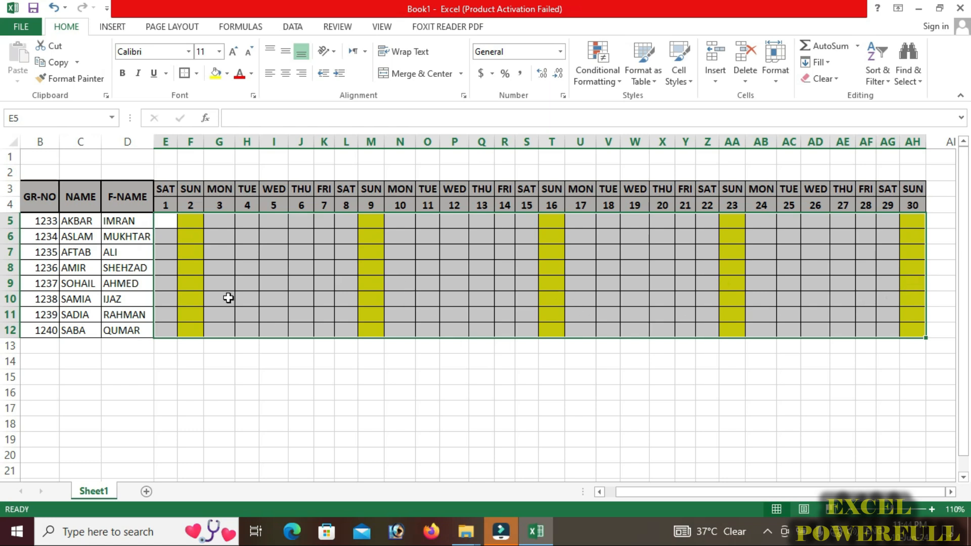
Undo the formatting painted onto E5:AH12 and cancel the pending copy.
{"action": "key", "text": "ctrl+z"}
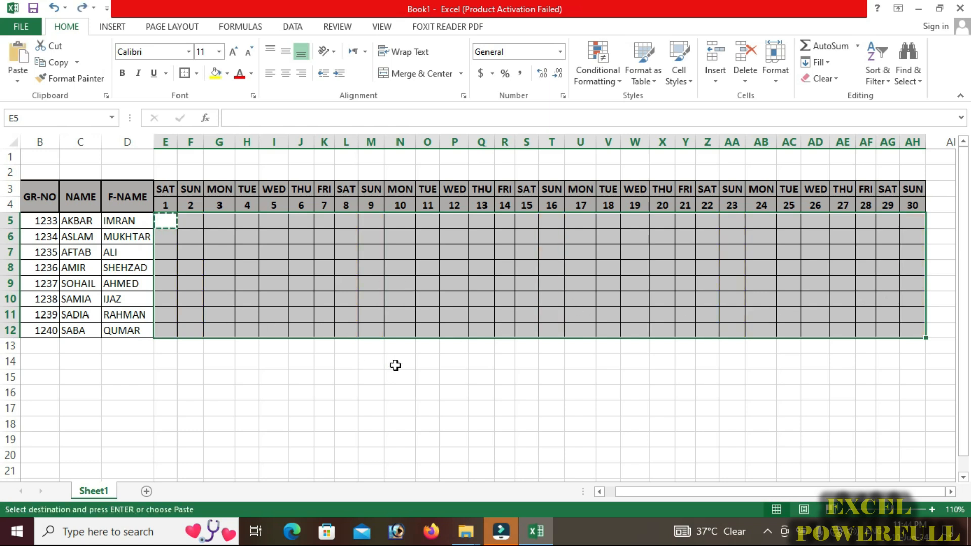
{"action": "left_click", "coordinate": [217, 328]}
{"action": "left_click", "coordinate": [168, 266]}
{"action": "key", "text": "Escape"}
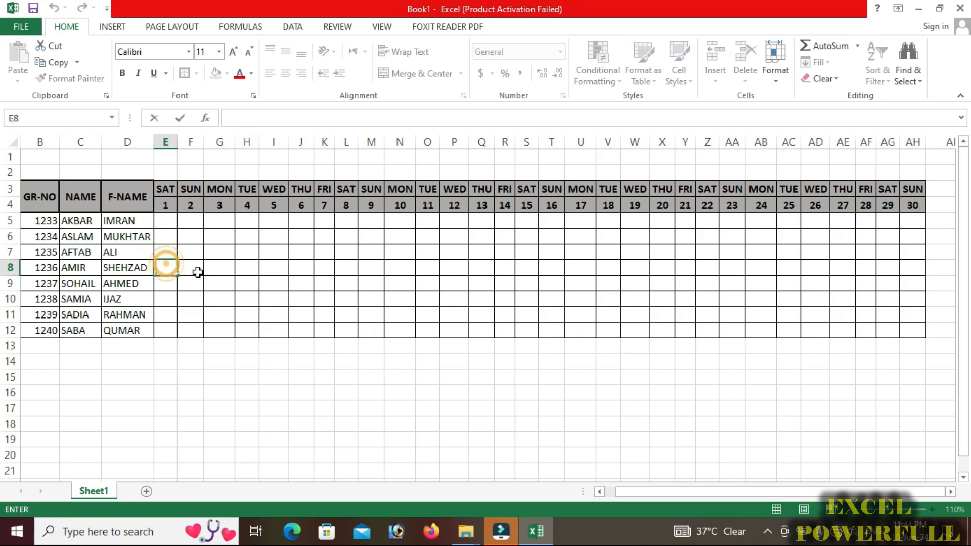
{"action": "left_click", "coordinate": [197, 271]}
{"action": "left_click", "coordinate": [168, 228]}
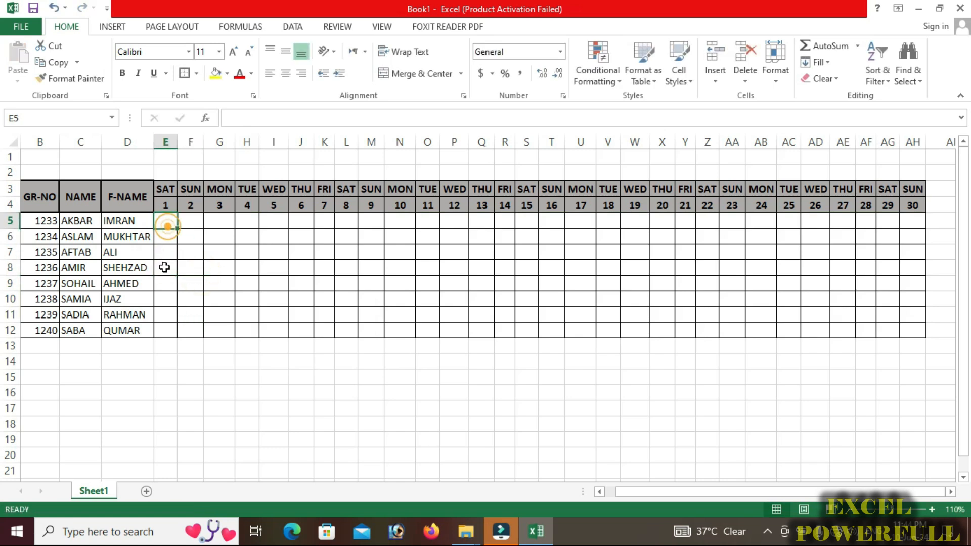
{"action": "left_click", "coordinate": [274, 283]}
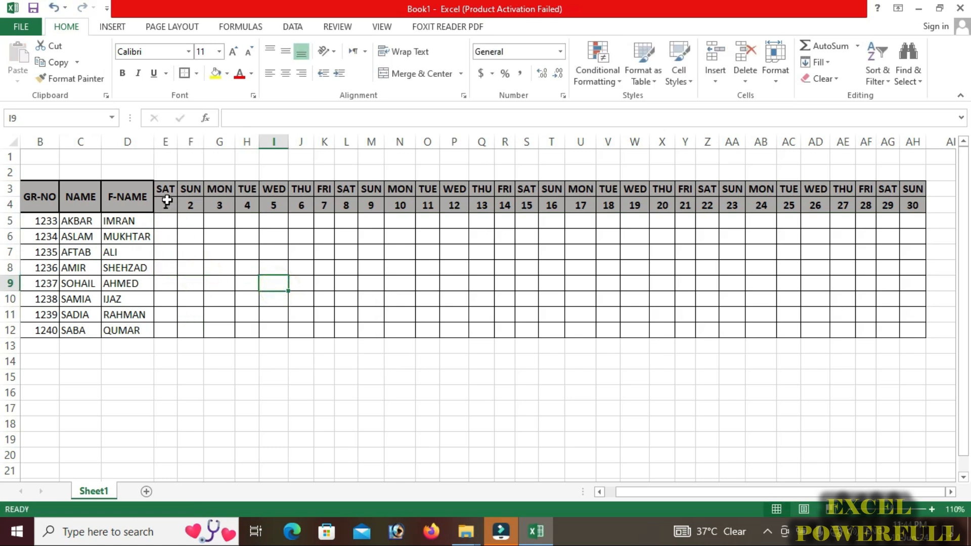
Start a new conditional formatting rule for E5 that uses a formula, and set its format to a yellow fill.
{"action": "left_click", "coordinate": [166, 222]}
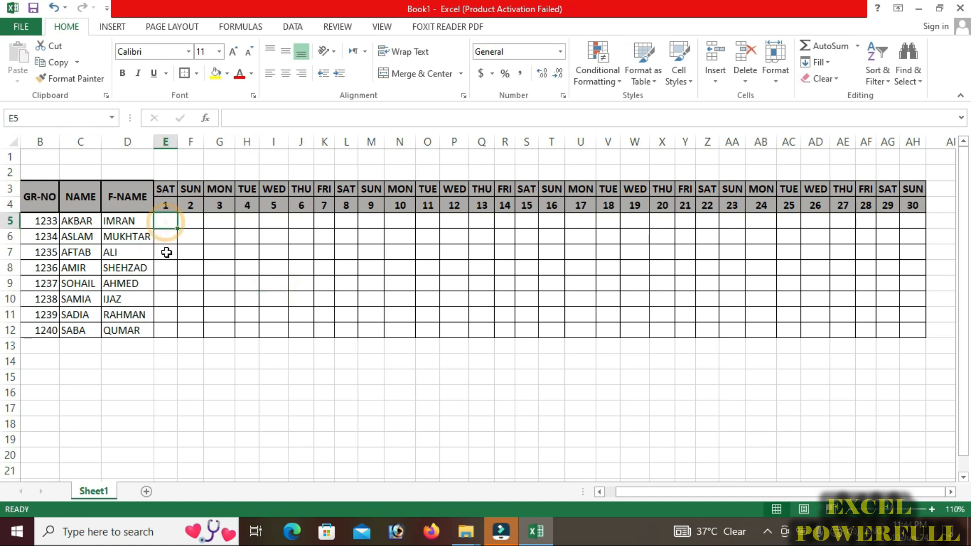
{"action": "left_click", "coordinate": [611, 80]}
{"action": "left_click", "coordinate": [616, 255]}
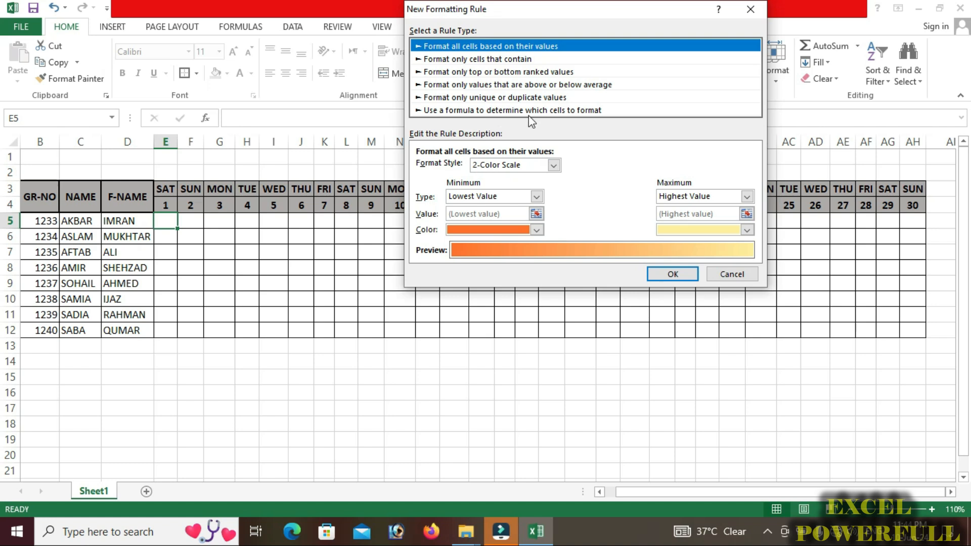
{"action": "left_click", "coordinate": [593, 111]}
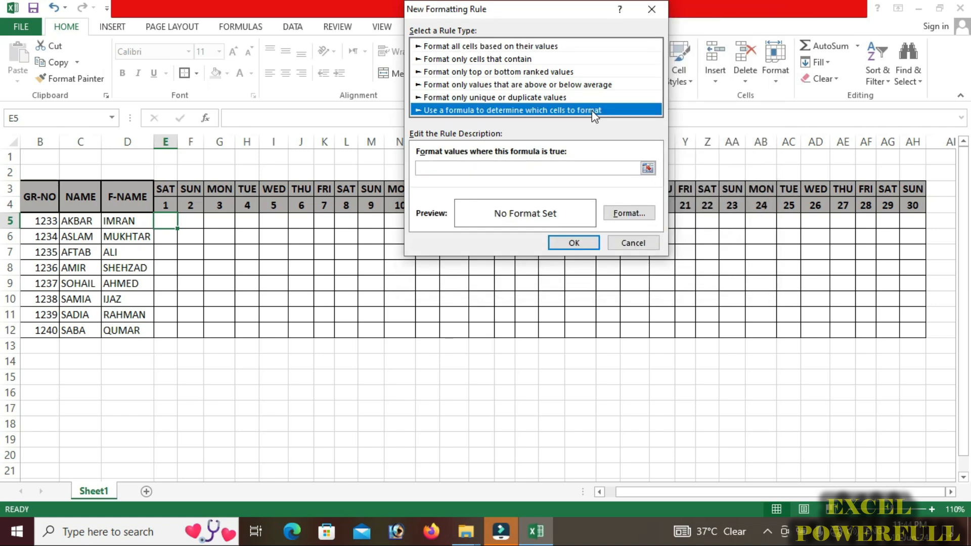
{"action": "left_click", "coordinate": [629, 212]}
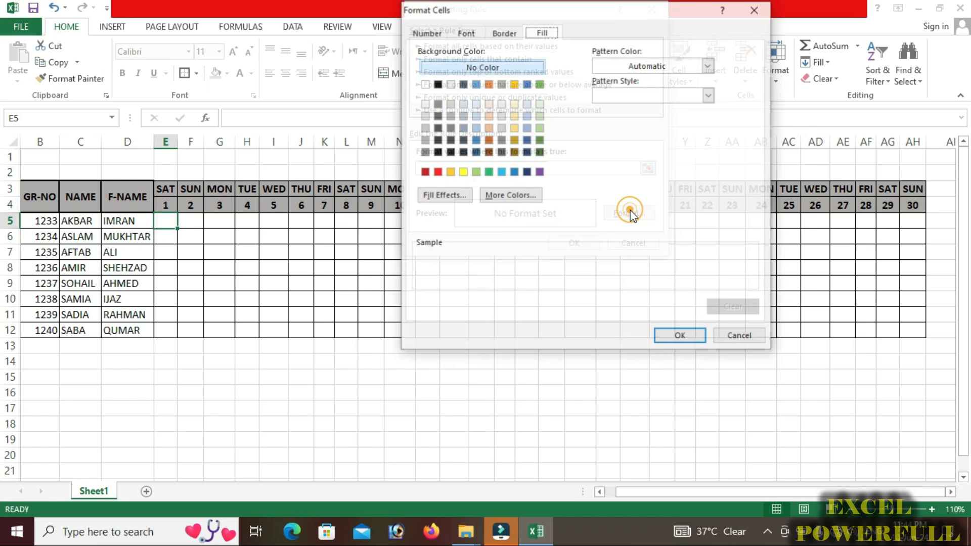
{"action": "left_click", "coordinate": [463, 171]}
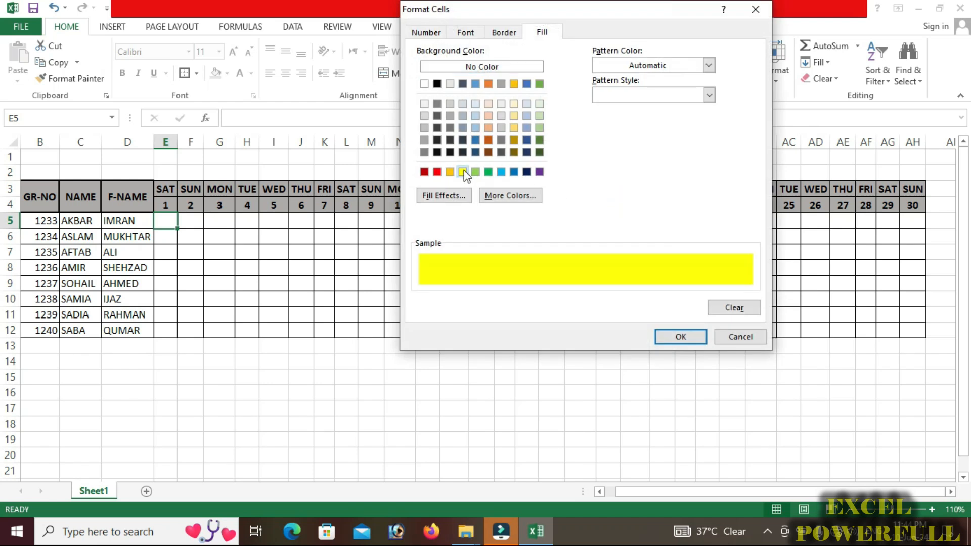
{"action": "left_click", "coordinate": [679, 336]}
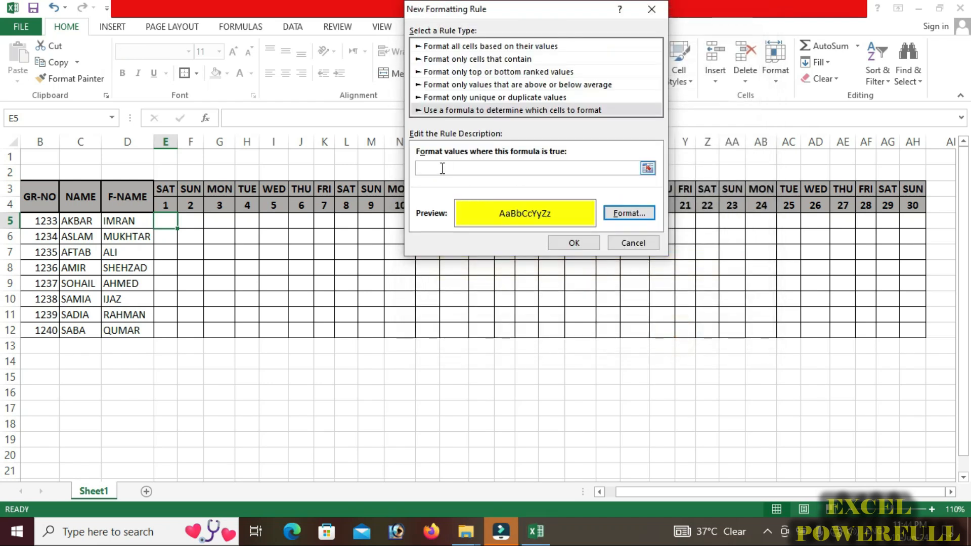
Complete E5's rule with a formula checking whether the weekday in row-locked E$3 is Sunday.
{"action": "left_click_drag", "start_coordinate": [494, 10], "coordinate": [608, 17]}
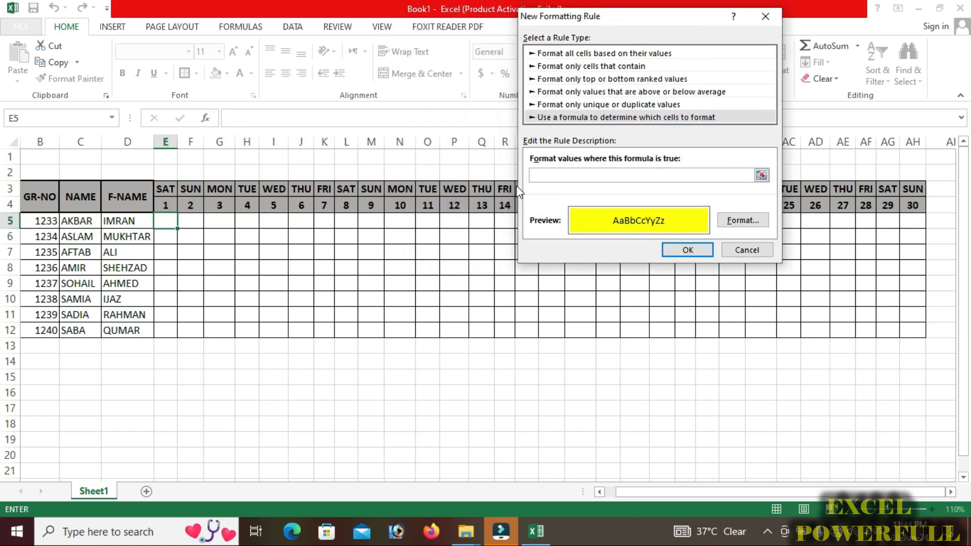
{"action": "left_click", "coordinate": [163, 191]}
{"action": "left_click", "coordinate": [542, 176]}
{"action": "key", "text": "BackSpace"}
{"action": "left_click", "coordinate": [564, 176]}
{"action": "type", "text": "="}
{"action": "left_click", "coordinate": [684, 250]}
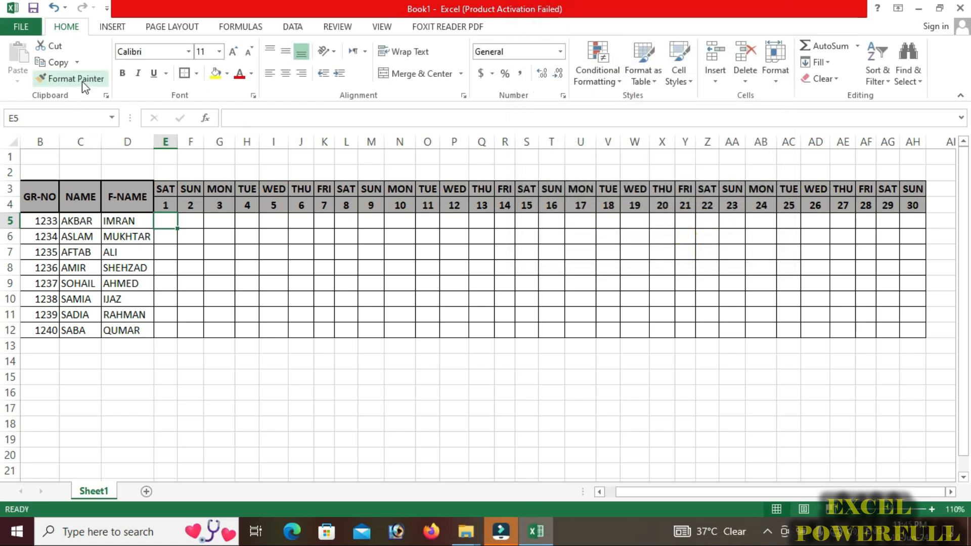
Apply E5's conditional formatting to the whole attendance range E5:AH12 with Format Painter.
{"action": "left_click", "coordinate": [49, 80]}
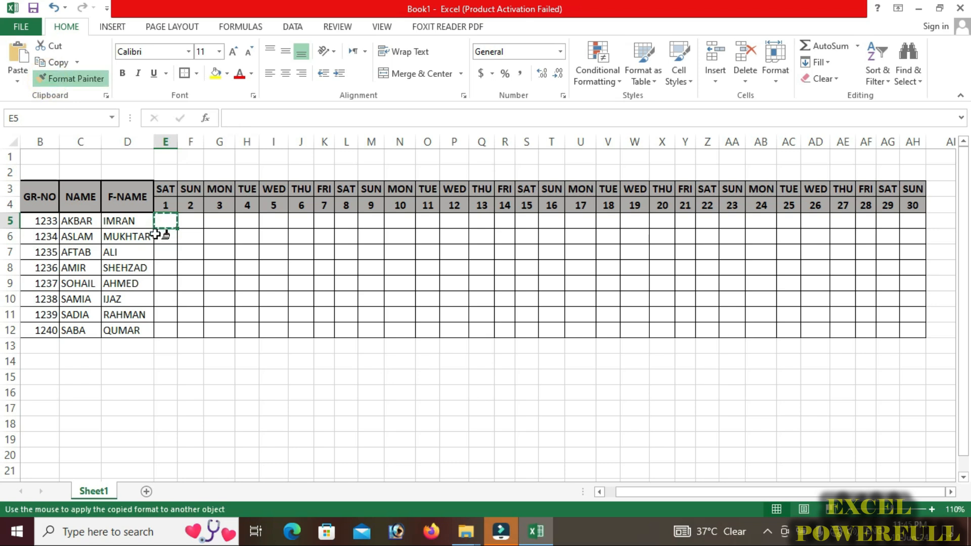
{"action": "mouse_move", "coordinate": [160, 216]}
{"action": "left_mouse_down"}
{"action": "mouse_move", "coordinate": [655, 254]}
{"action": "mouse_move", "coordinate": [915, 249]}
{"action": "mouse_move", "coordinate": [911, 328]}
{"action": "left_mouse_up"}
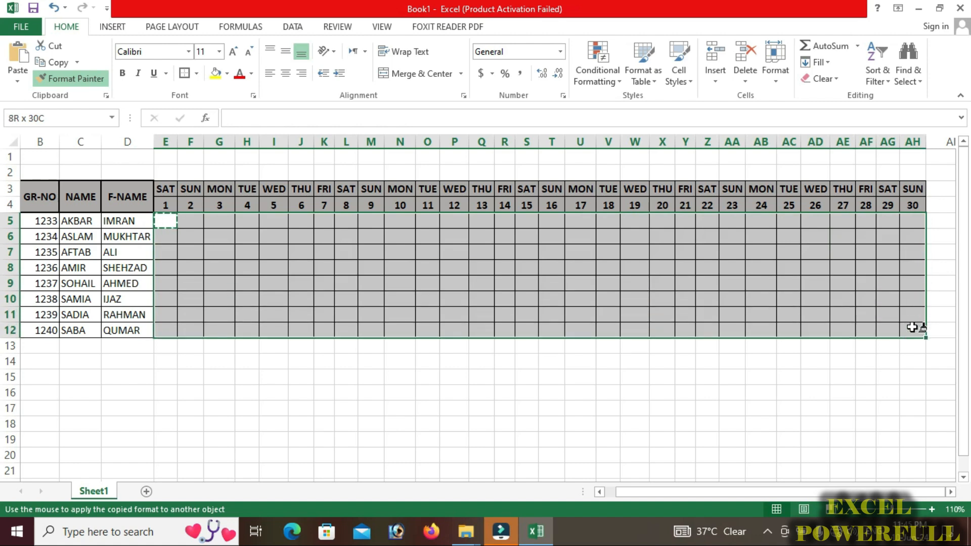
{"action": "left_click_drag", "start_coordinate": [911, 328], "coordinate": [912, 328]}
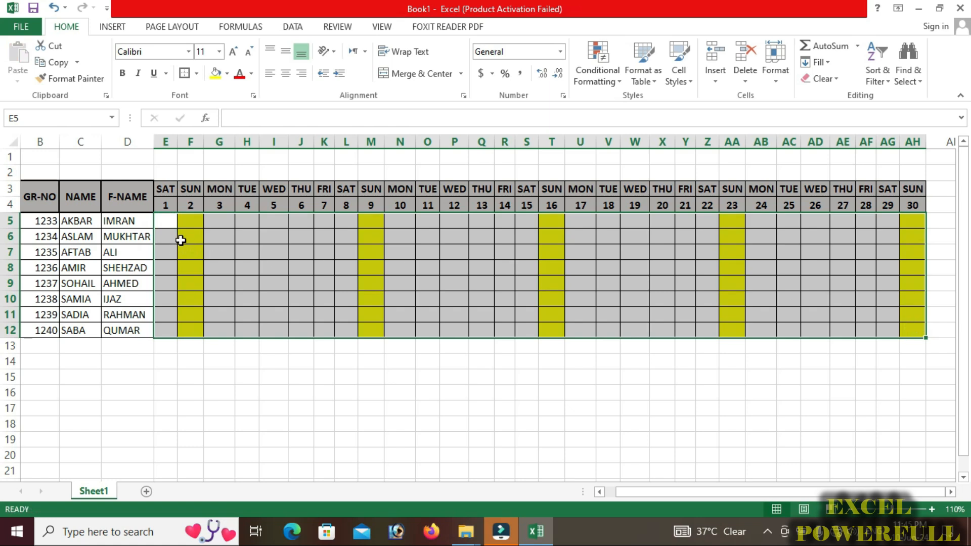
{"action": "left_click", "coordinate": [337, 264]}
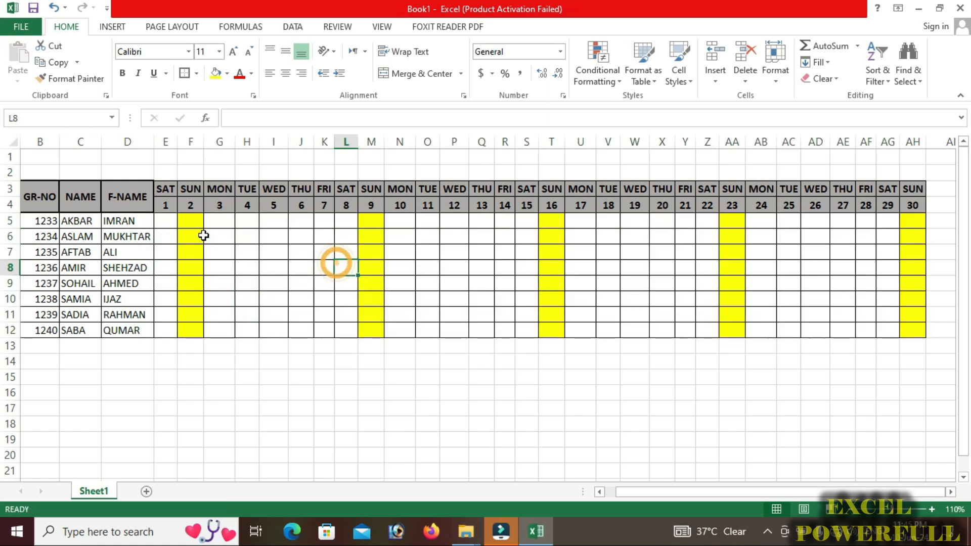
{"action": "left_click", "coordinate": [203, 235]}
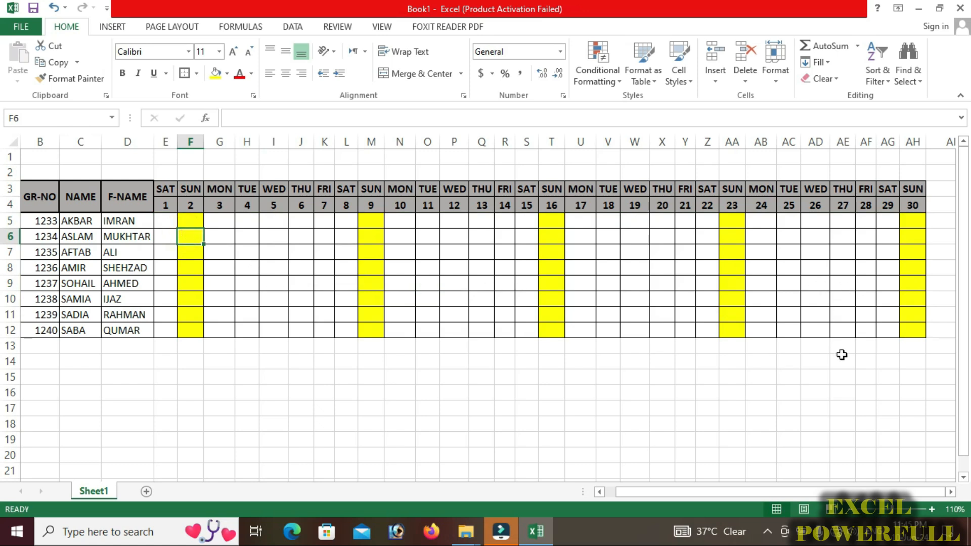
Merge and center AI3:AI4 after the last day column and enter the header T-P.
{"action": "left_click", "coordinate": [950, 492]}
{"action": "left_click", "coordinate": [951, 492]}
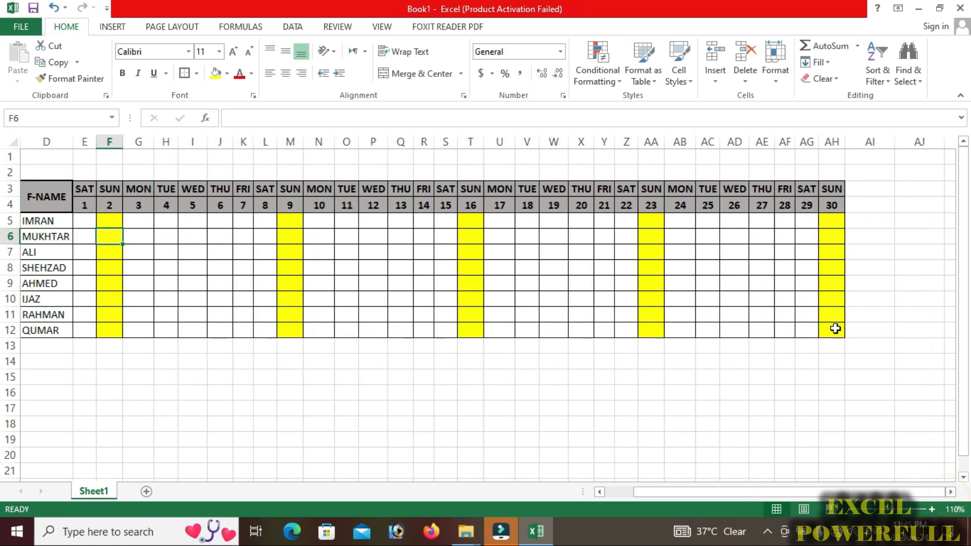
{"action": "left_click_drag", "start_coordinate": [864, 192], "coordinate": [864, 203]}
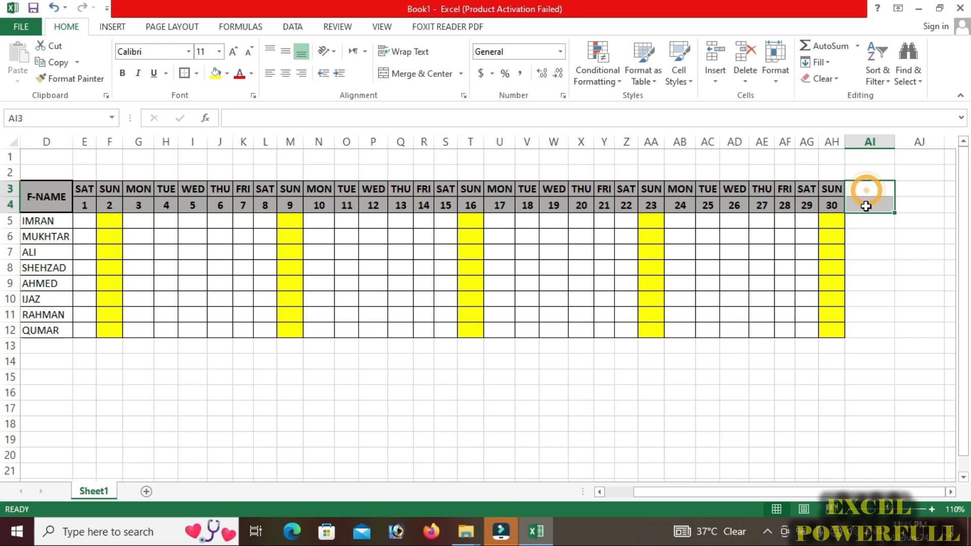
{"action": "left_click", "coordinate": [377, 74]}
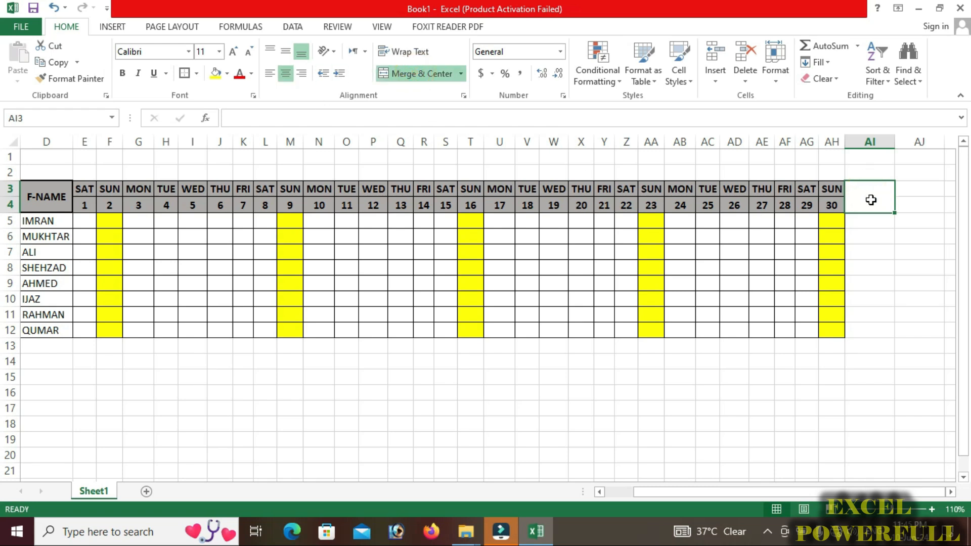
{"action": "type", "text": "t"}
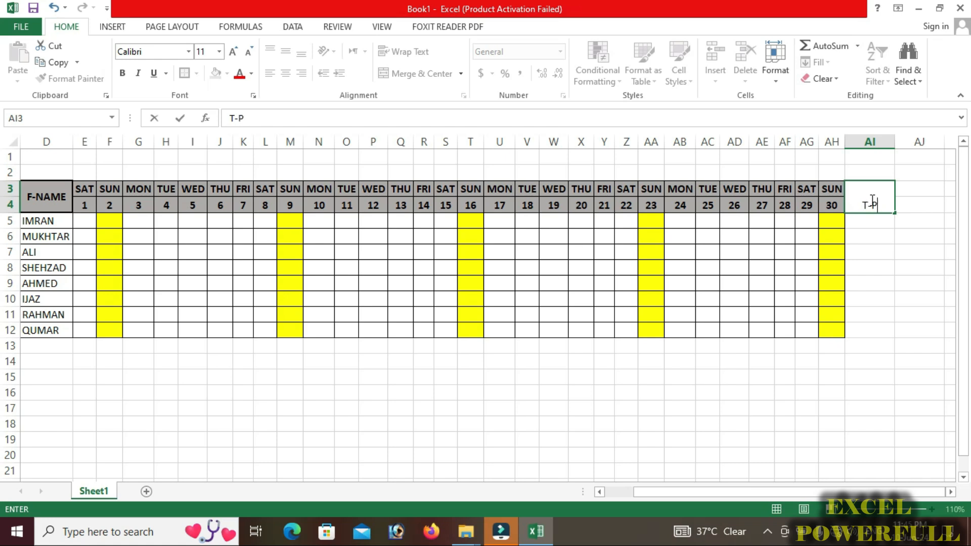
{"action": "key", "text": "Tab"}
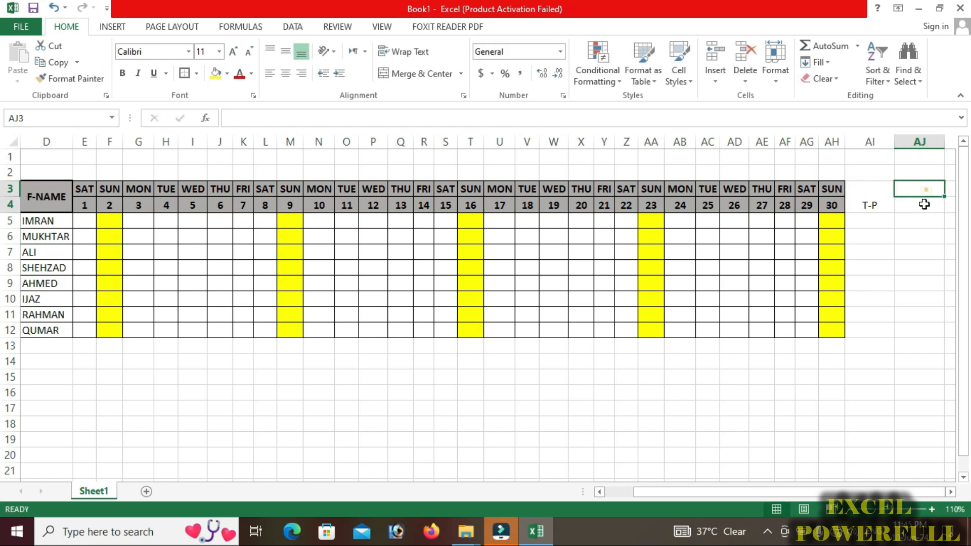
Merge and center AJ3:AJ4 and enter the header T-A.
{"action": "left_click_drag", "start_coordinate": [925, 189], "coordinate": [925, 205]}
{"action": "left_click", "coordinate": [404, 73]}
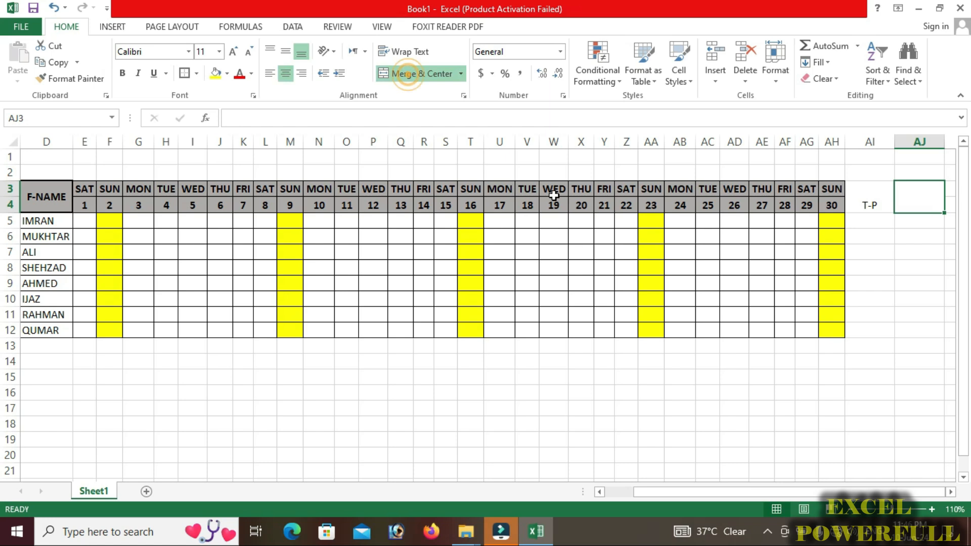
{"action": "type", "text": "T-B"}
{"action": "key", "text": "BackSpace"}
{"action": "type", "text": "A"}
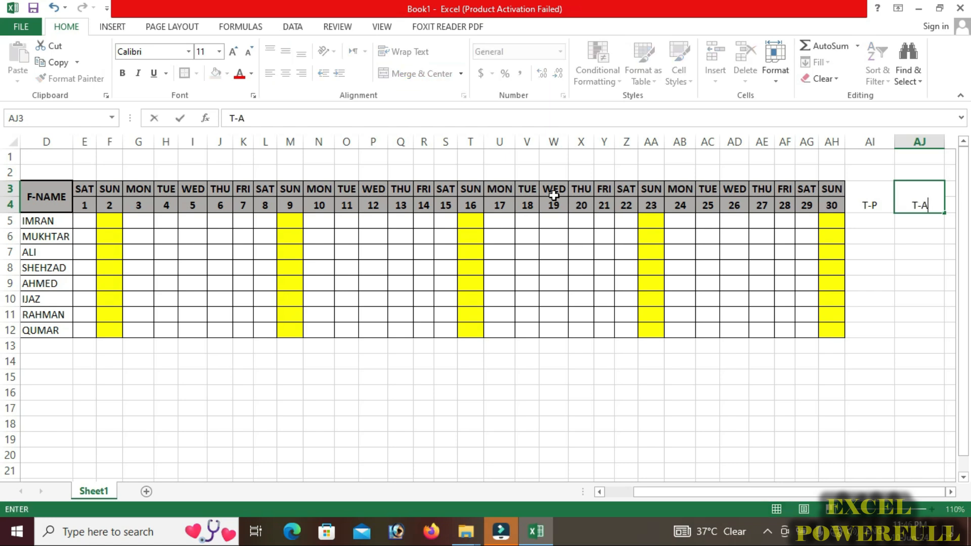
{"action": "key", "text": "Tab"}
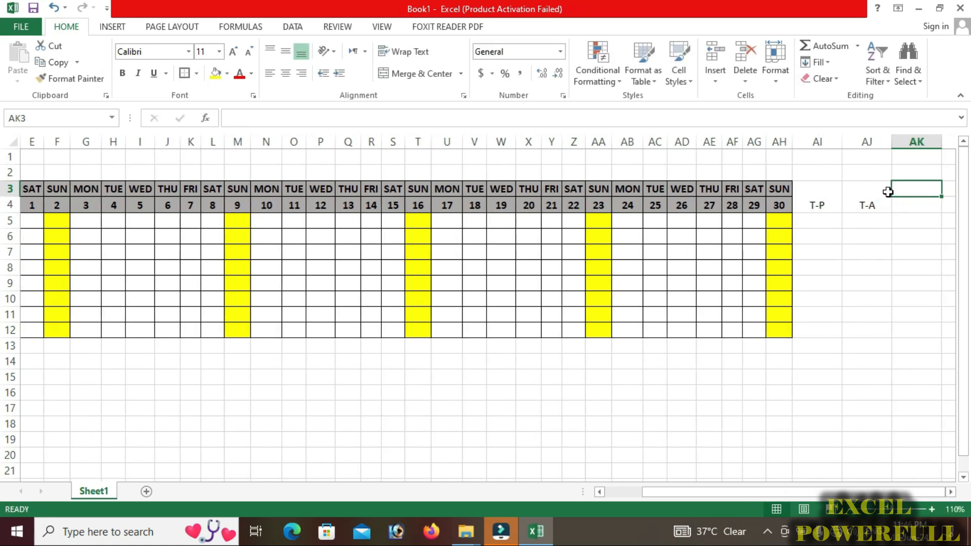
Merge and center AK3:AK4 and enter the header T-L.
{"action": "left_click_drag", "start_coordinate": [909, 189], "coordinate": [910, 204]}
{"action": "left_click", "coordinate": [419, 74]}
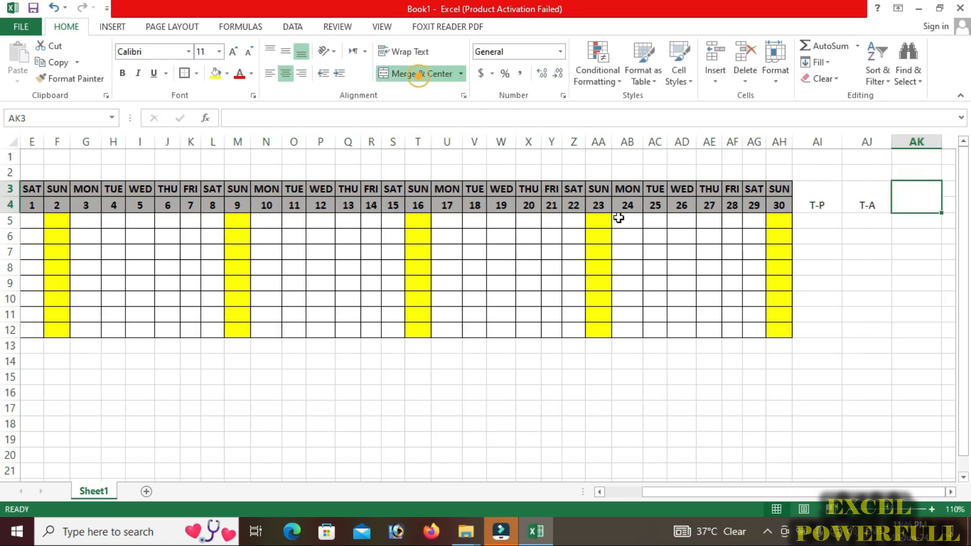
{"action": "type", "text": "T-L"}
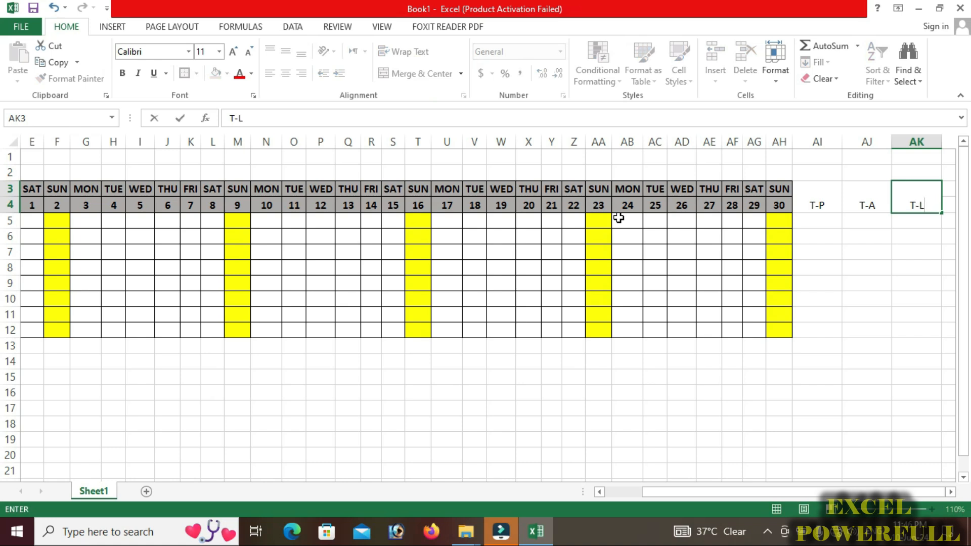
{"action": "left_click", "coordinate": [908, 284]}
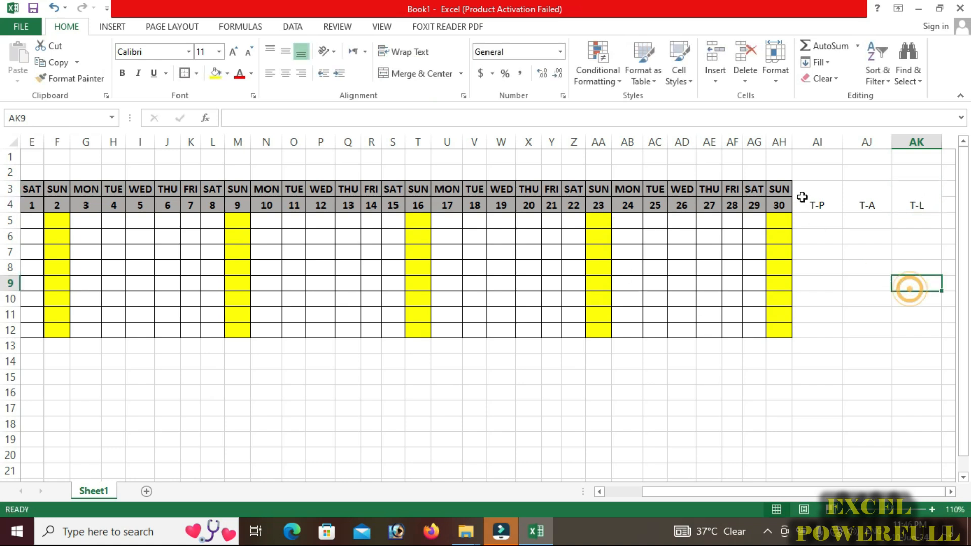
Narrow columns AI to AK to fit their headers and make the T-P, T-A and T-L headers bold.
{"action": "left_click_drag", "start_coordinate": [814, 141], "coordinate": [863, 141]}
{"action": "left_click", "coordinate": [828, 238]}
{"action": "left_click", "coordinate": [817, 198]}
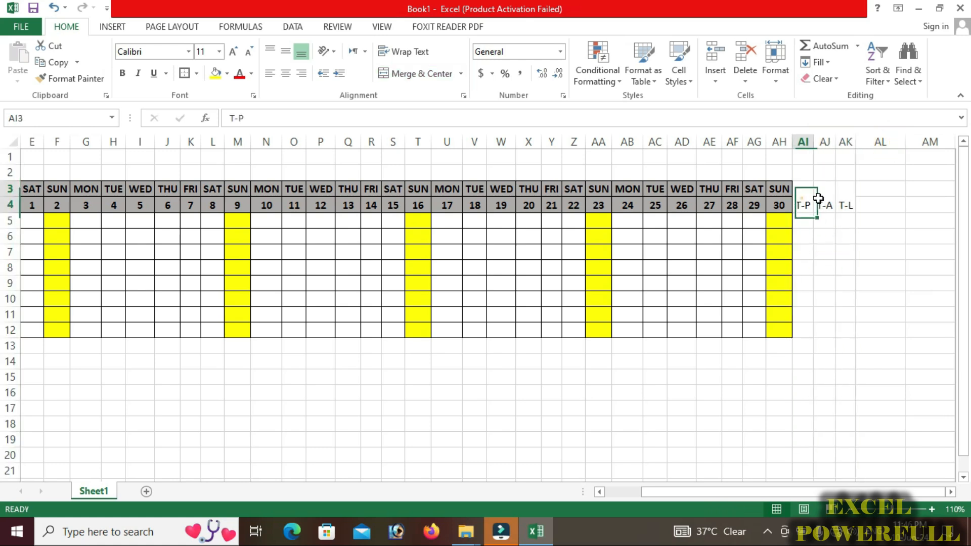
{"action": "left_click_drag", "start_coordinate": [818, 198], "coordinate": [844, 201]}
{"action": "left_click", "coordinate": [123, 74]}
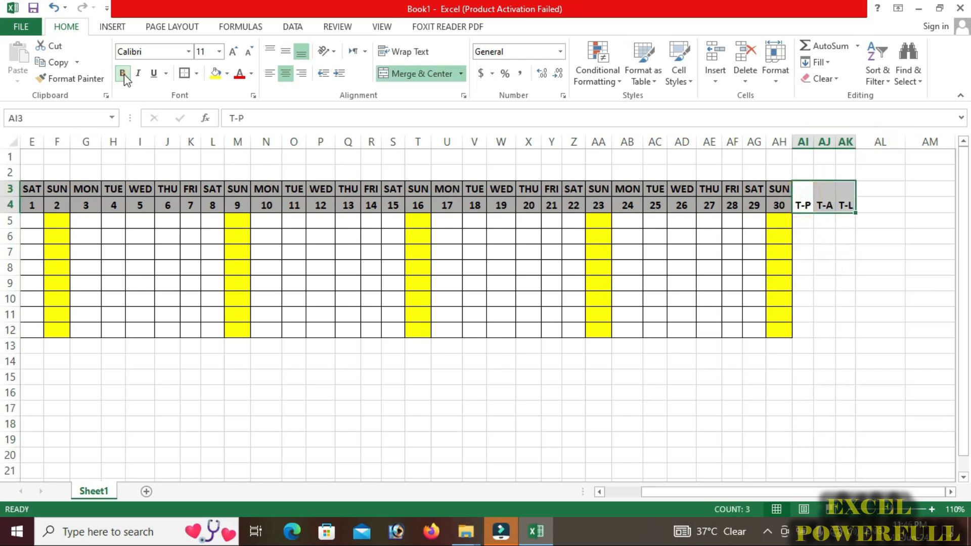
Apply all borders to the headers in AI3:AK4 and to the cells below them in AI5:AK12.
{"action": "left_click", "coordinate": [196, 74]}
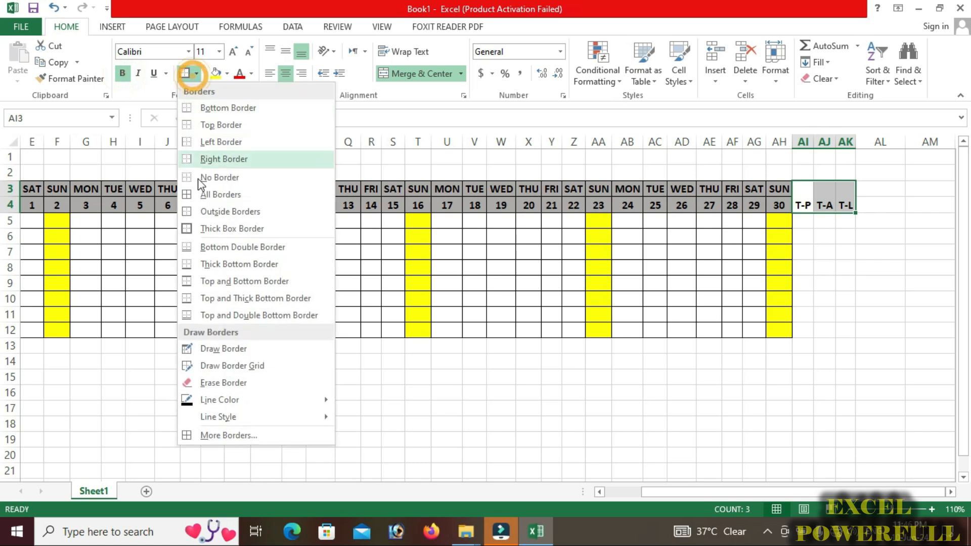
{"action": "left_click", "coordinate": [208, 194]}
{"action": "left_click_drag", "start_coordinate": [803, 221], "coordinate": [838, 332]}
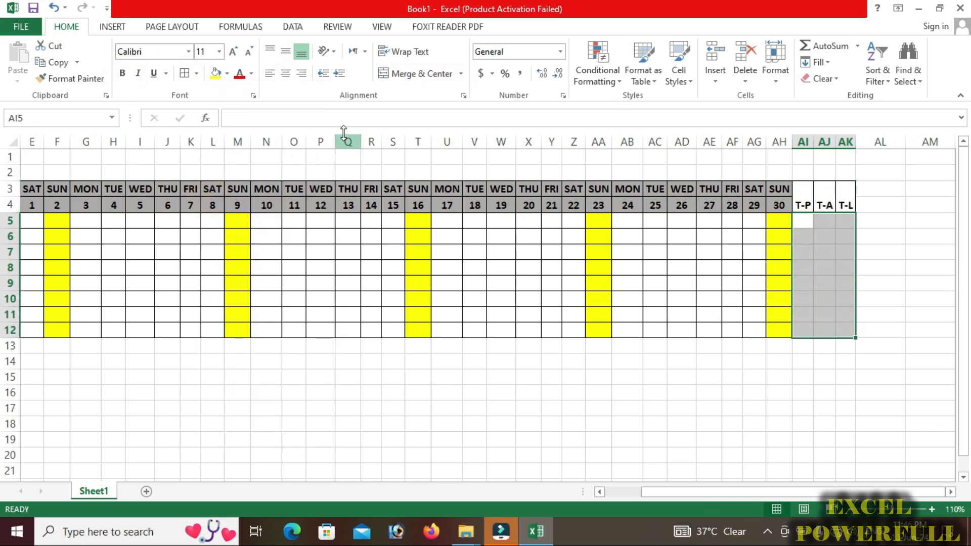
{"action": "left_click", "coordinate": [184, 73]}
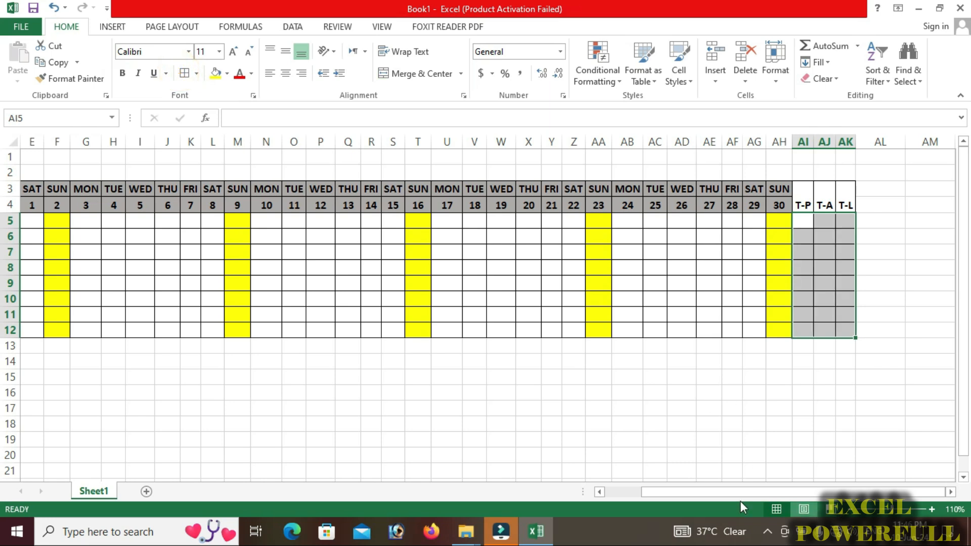
Middle-align the T-P, T-A and T-L headers vertically in their merged cells.
{"action": "left_click_drag", "start_coordinate": [703, 497], "coordinate": [619, 488]}
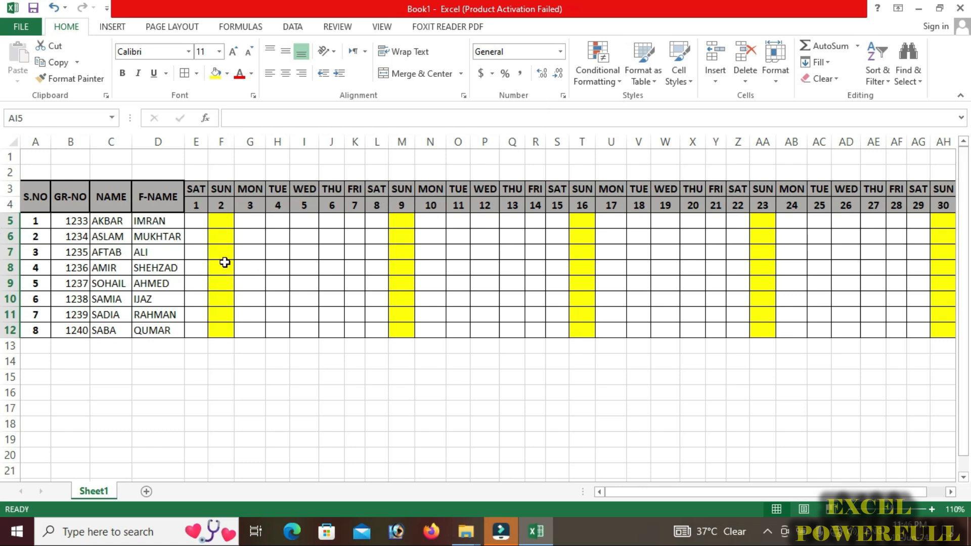
{"action": "left_click_drag", "start_coordinate": [695, 491], "coordinate": [786, 501]}
{"action": "left_click", "coordinate": [207, 267]}
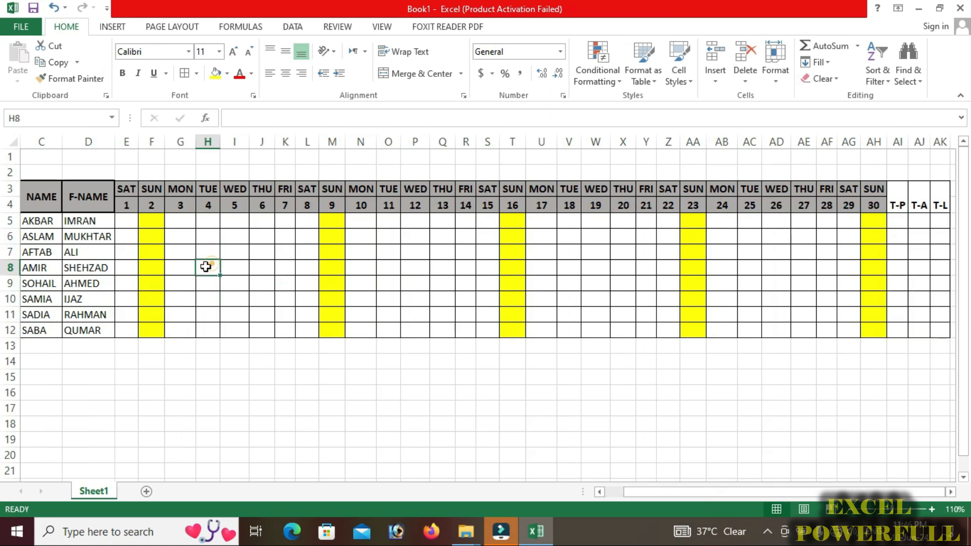
{"action": "left_click_drag", "start_coordinate": [903, 196], "coordinate": [936, 200]}
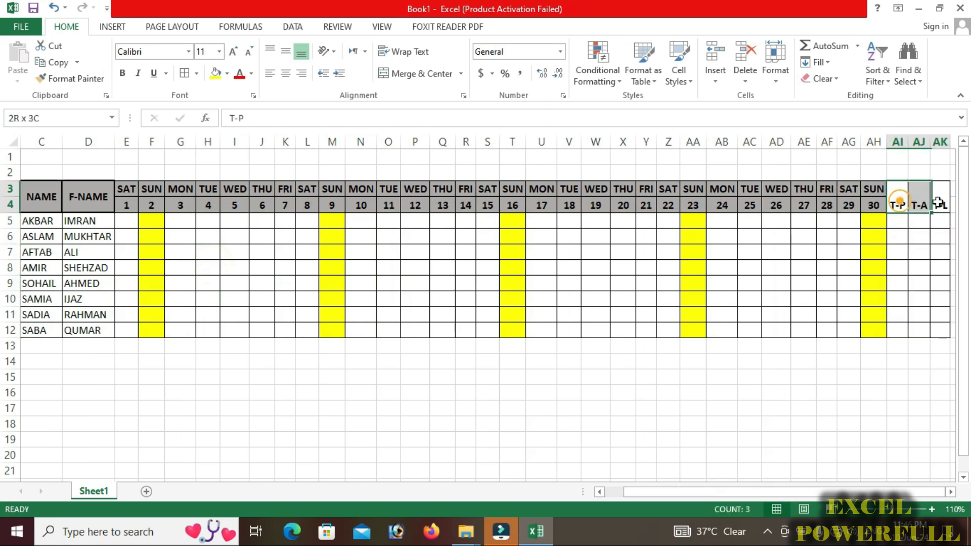
{"action": "left_click", "coordinate": [288, 52]}
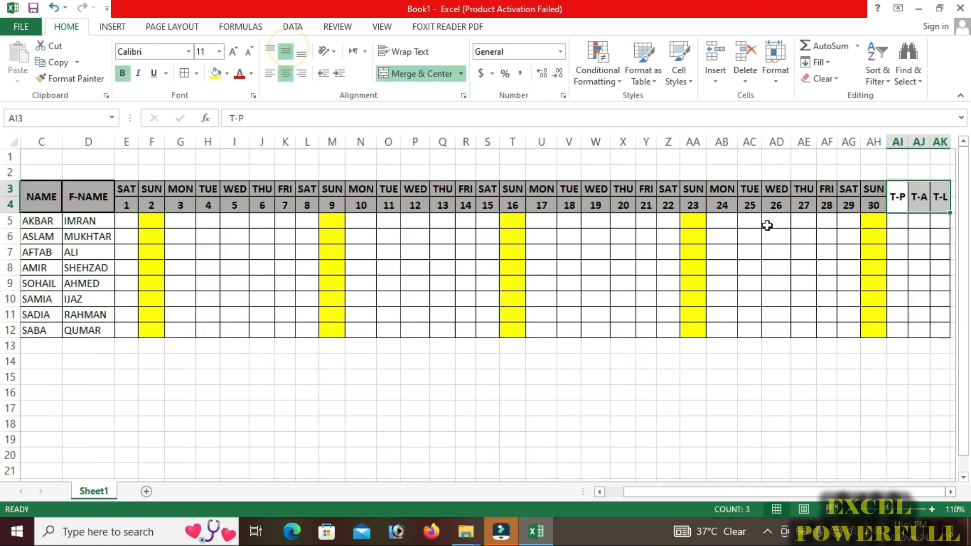
{"action": "left_click", "coordinate": [426, 252]}
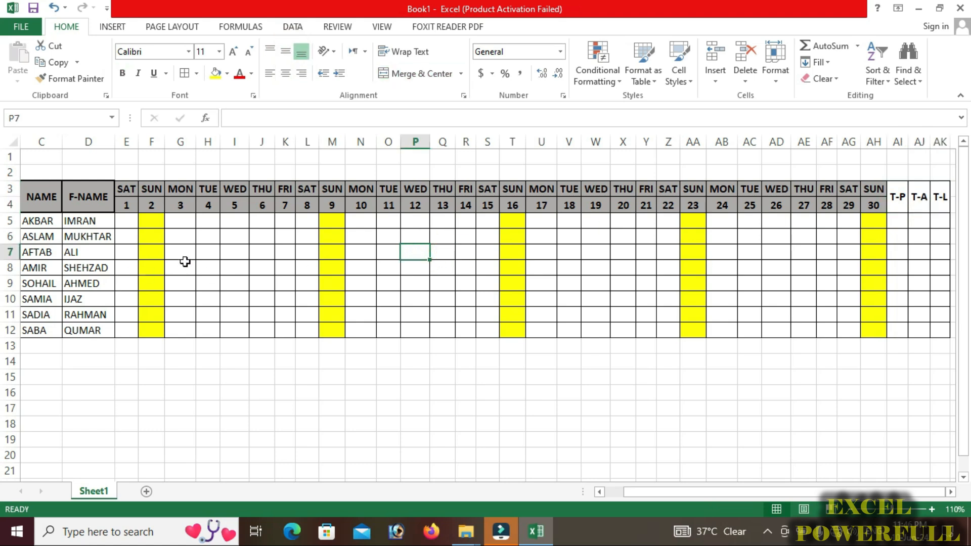
{"action": "left_click", "coordinate": [183, 233]}
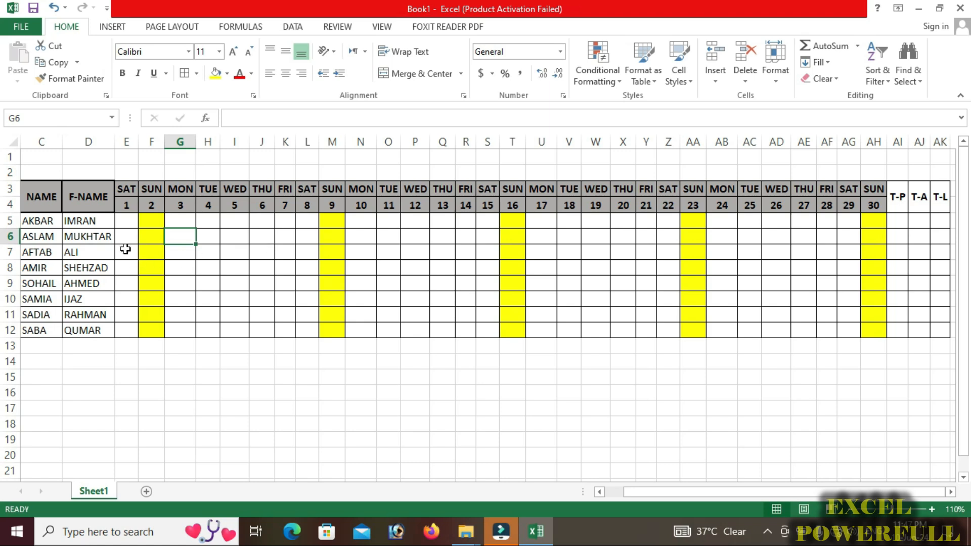
{"action": "left_click_drag", "start_coordinate": [125, 222], "coordinate": [540, 248]}
{"action": "left_click", "coordinate": [279, 317]}
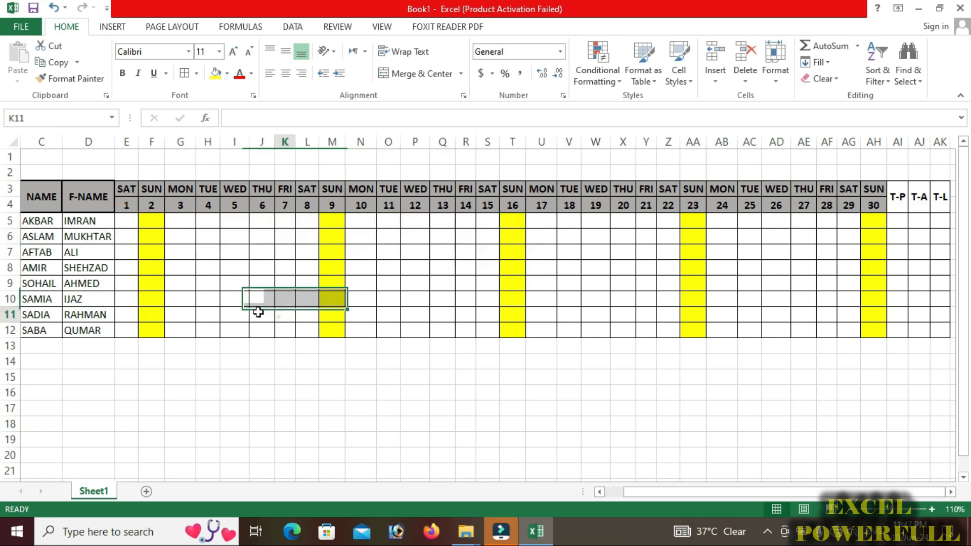
Add list data validation to the attendance range E5:AH12 with the source P,A,L,OFF.
{"action": "left_click_drag", "start_coordinate": [126, 222], "coordinate": [724, 334]}
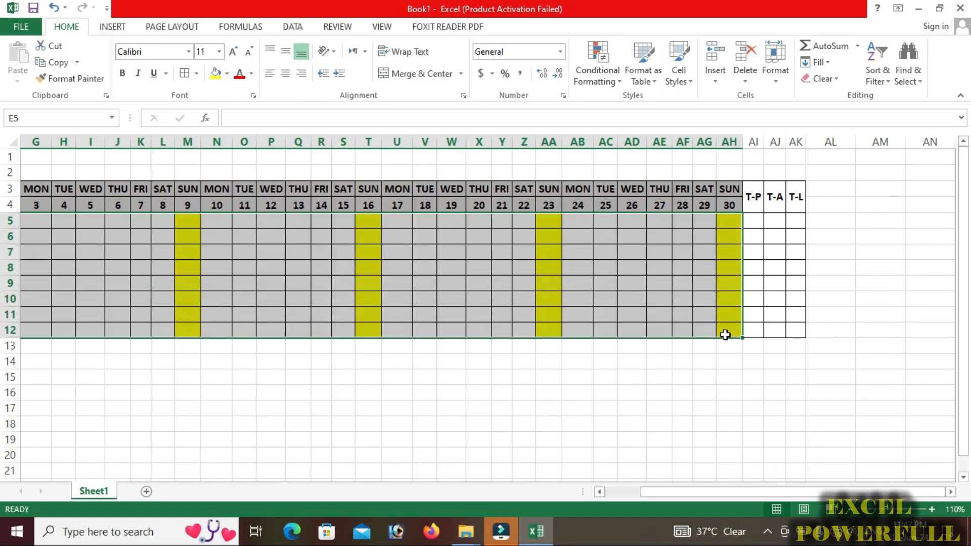
{"action": "left_click", "coordinate": [294, 27]}
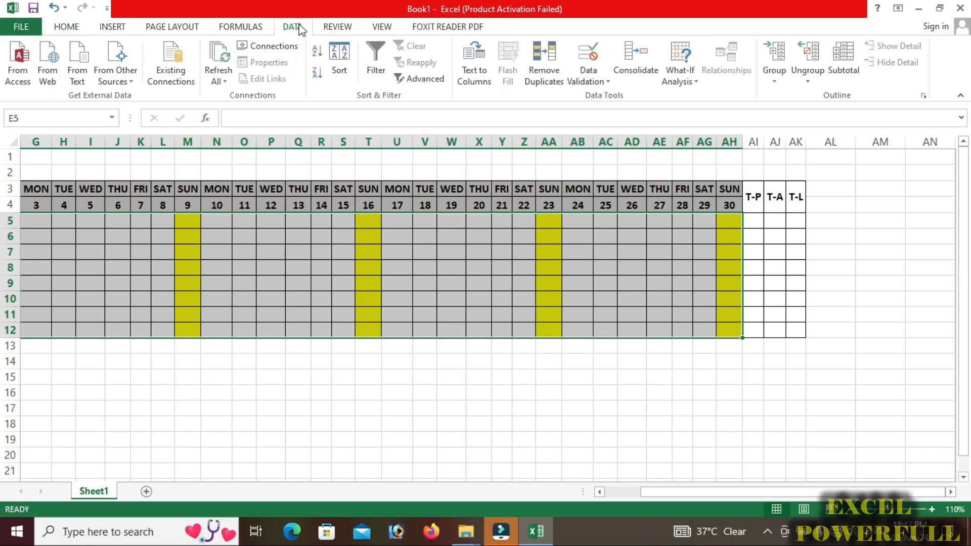
{"action": "left_click", "coordinate": [603, 83]}
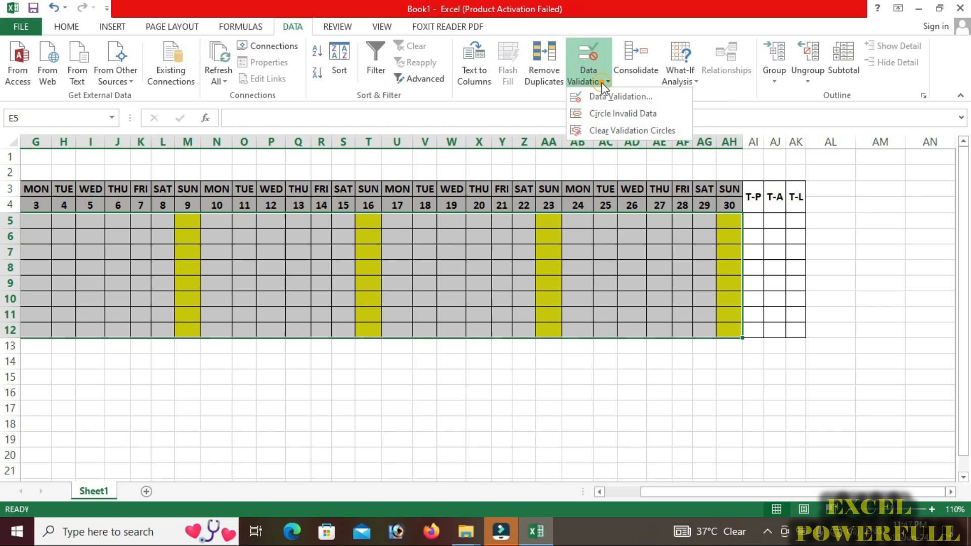
{"action": "left_click", "coordinate": [625, 98]}
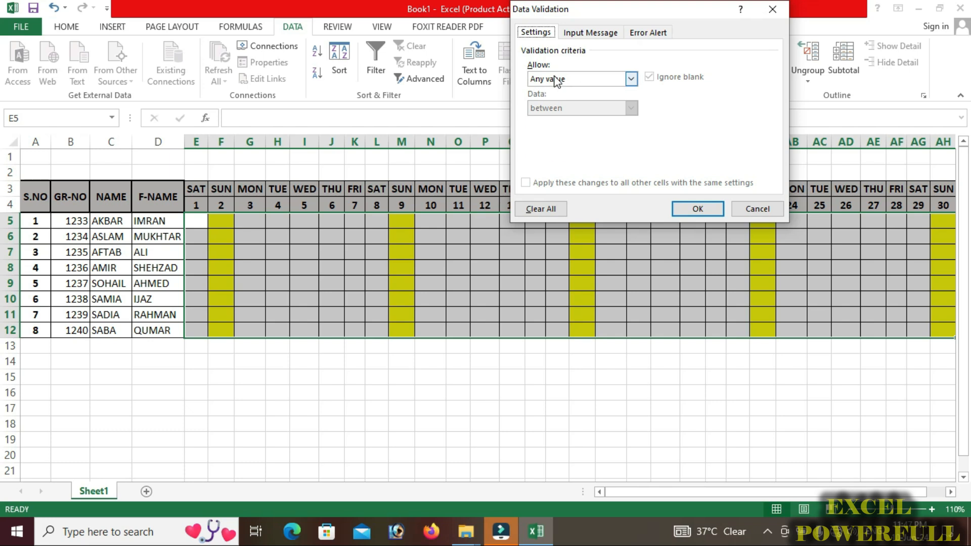
{"action": "left_click", "coordinate": [556, 80]}
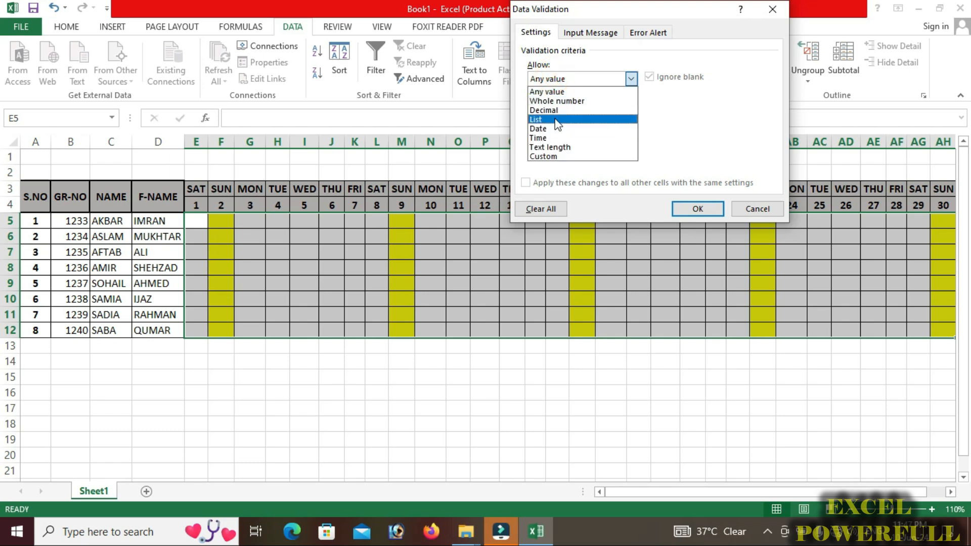
{"action": "left_click", "coordinate": [556, 120]}
{"action": "left_click", "coordinate": [555, 138]}
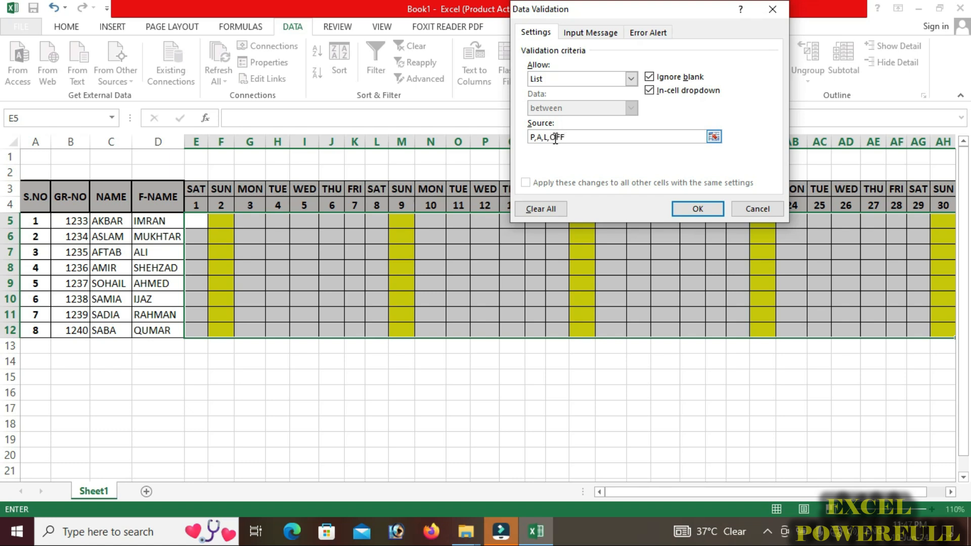
{"action": "left_click", "coordinate": [699, 209]}
Choose P from the validation list for the first student's day 1 in E5.
{"action": "left_click", "coordinate": [244, 279]}
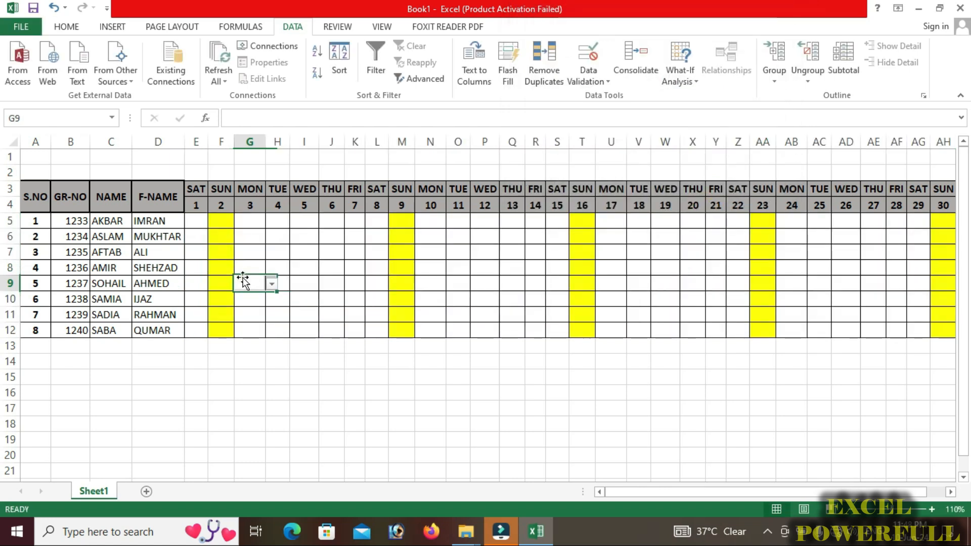
{"action": "left_click", "coordinate": [325, 276]}
{"action": "left_click", "coordinate": [248, 247]}
{"action": "left_click", "coordinate": [196, 221]}
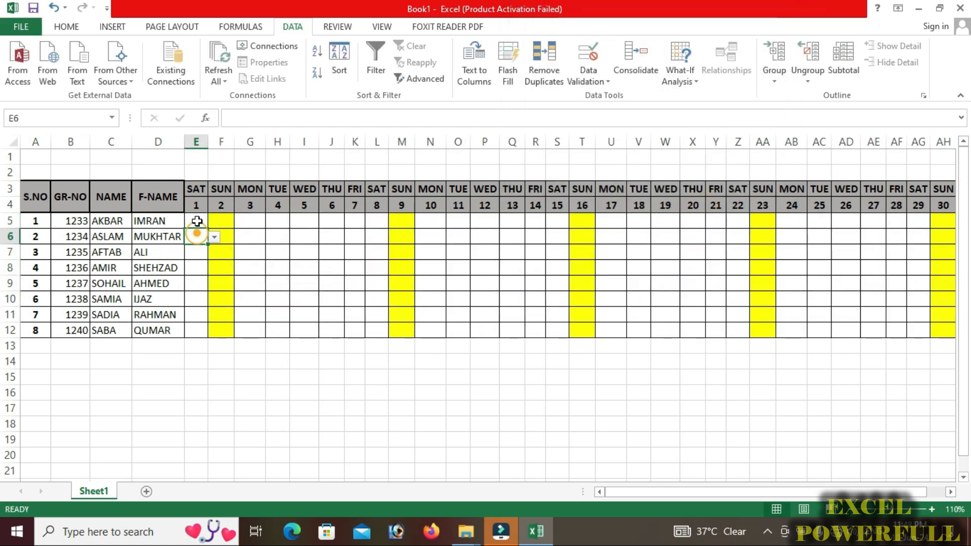
{"action": "left_click", "coordinate": [215, 223]}
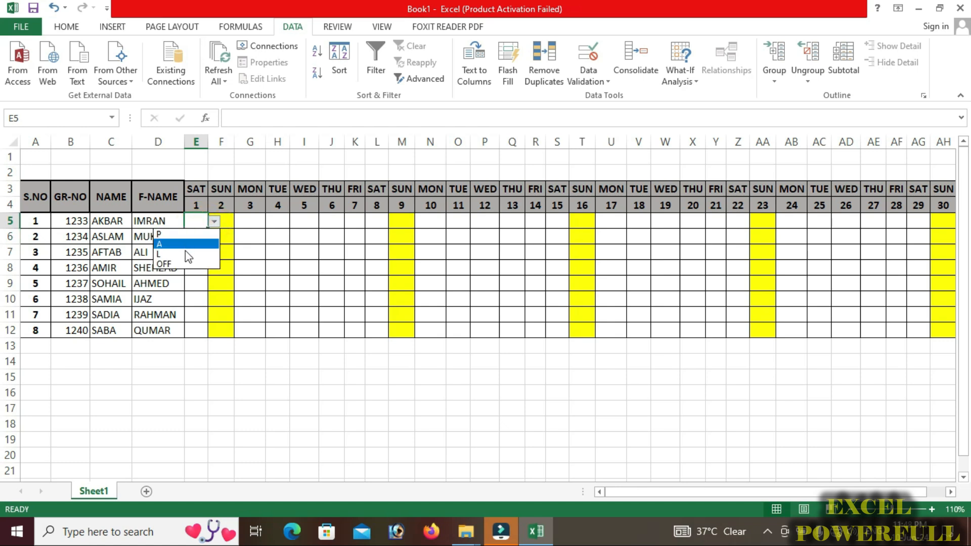
{"action": "left_click", "coordinate": [185, 234]}
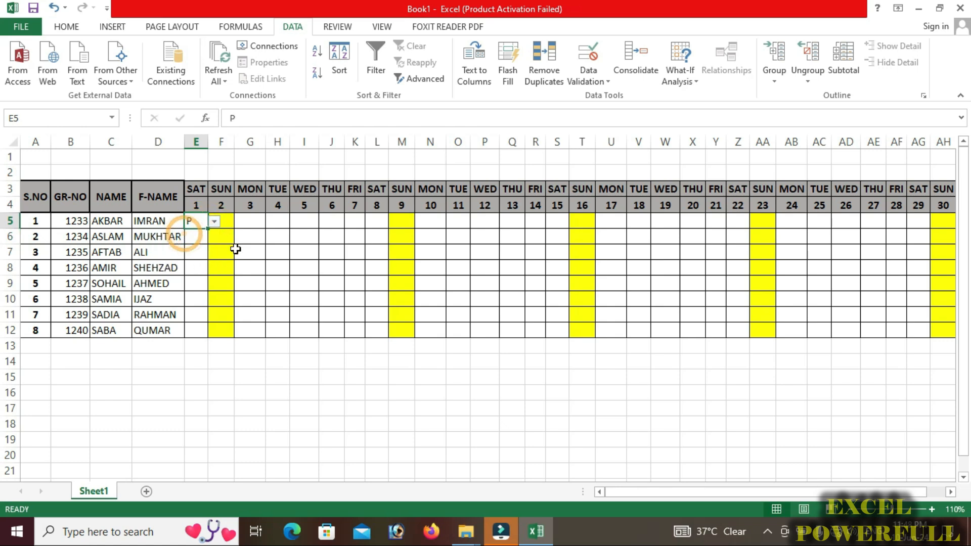
Choose OFF from the validation list for the first student's Sunday, day 2, in F5.
{"action": "left_click", "coordinate": [242, 226]}
{"action": "left_click", "coordinate": [222, 227]}
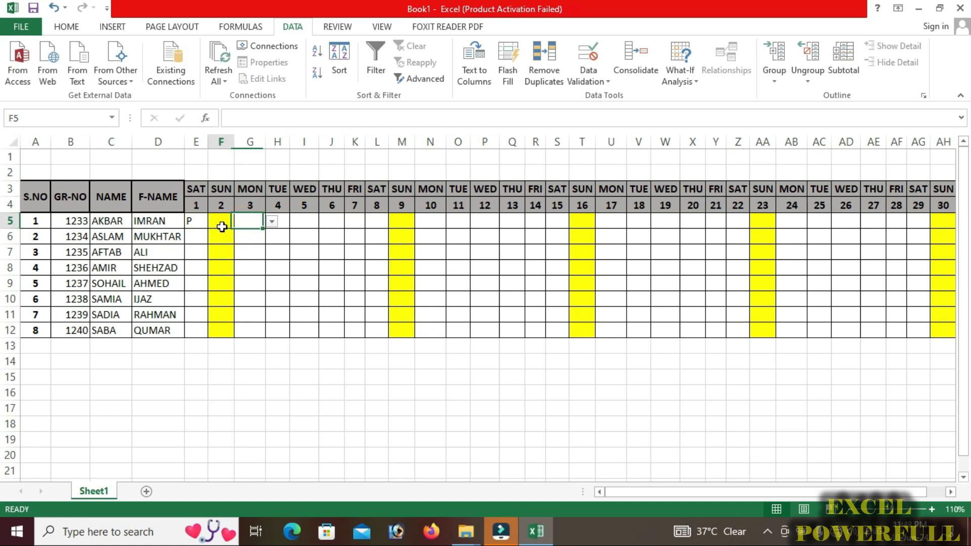
{"action": "left_click", "coordinate": [241, 222]}
{"action": "left_click", "coordinate": [219, 261]}
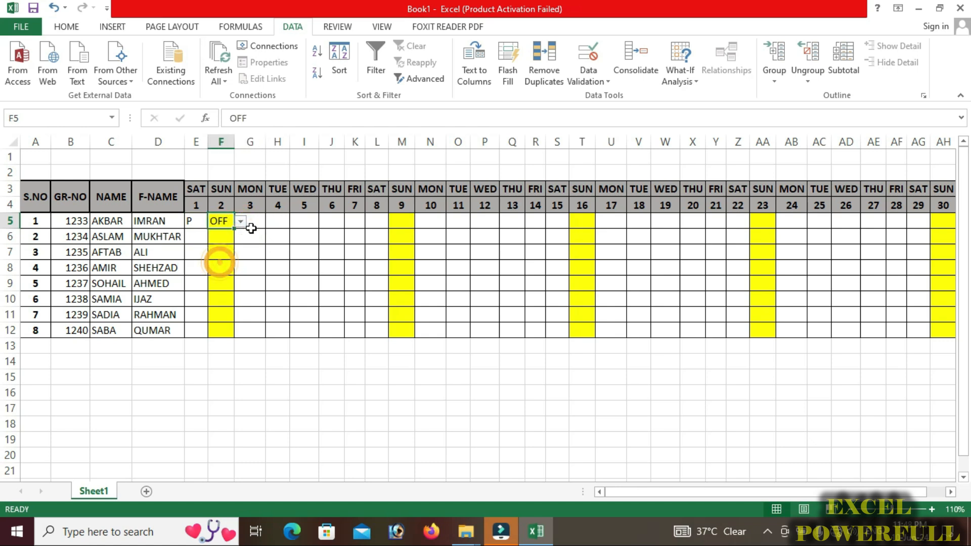
Mark the first student's days 3 to 5 in G5:I5 as A, P and L from the validation lists.
{"action": "left_click", "coordinate": [251, 228]}
{"action": "left_click", "coordinate": [273, 223]}
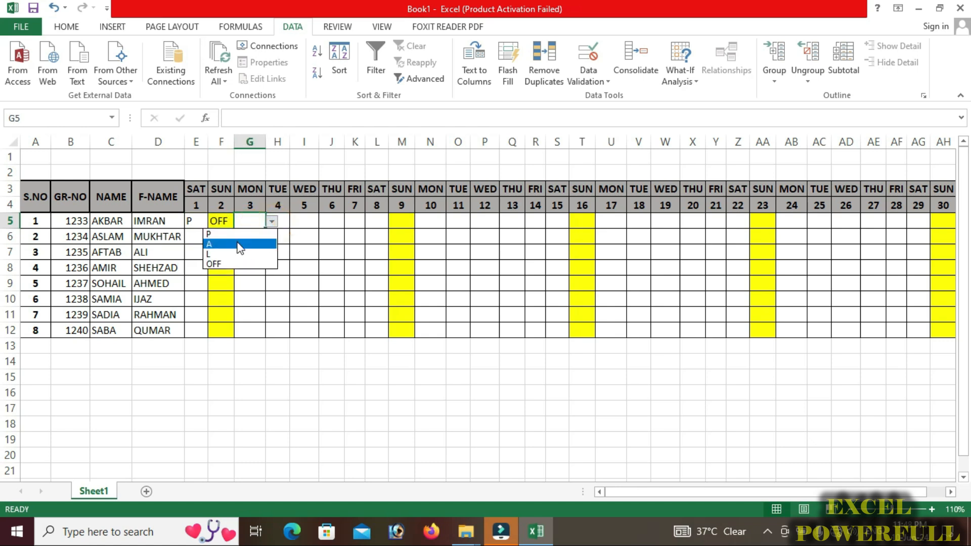
{"action": "left_click", "coordinate": [240, 248]}
{"action": "left_click", "coordinate": [278, 223]}
{"action": "left_click", "coordinate": [296, 222]}
{"action": "left_click", "coordinate": [268, 234]}
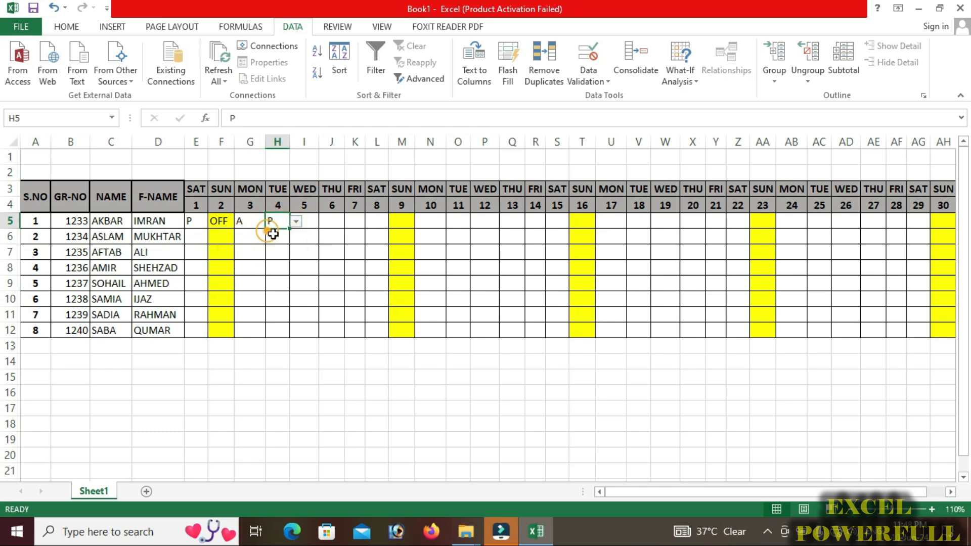
{"action": "left_click", "coordinate": [302, 222]}
{"action": "left_click", "coordinate": [324, 222]}
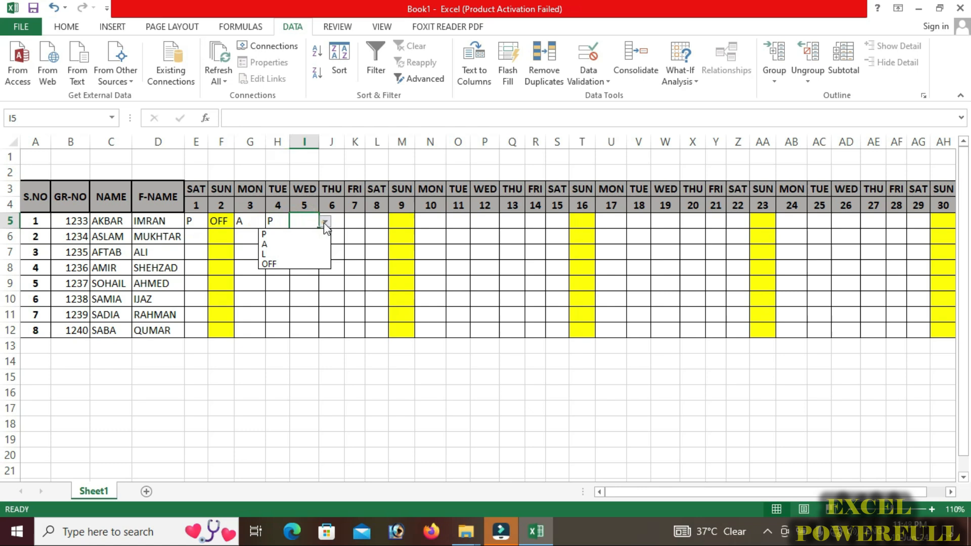
{"action": "left_click", "coordinate": [286, 256]}
Make the whole attendance range E5:AH12 bold.
{"action": "left_click_drag", "start_coordinate": [197, 221], "coordinate": [878, 331]}
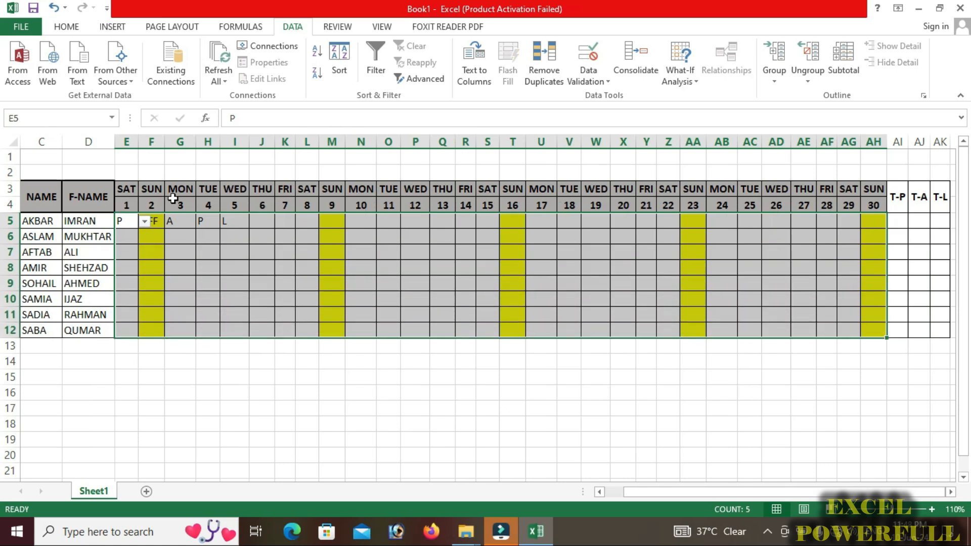
{"action": "left_click", "coordinate": [66, 26]}
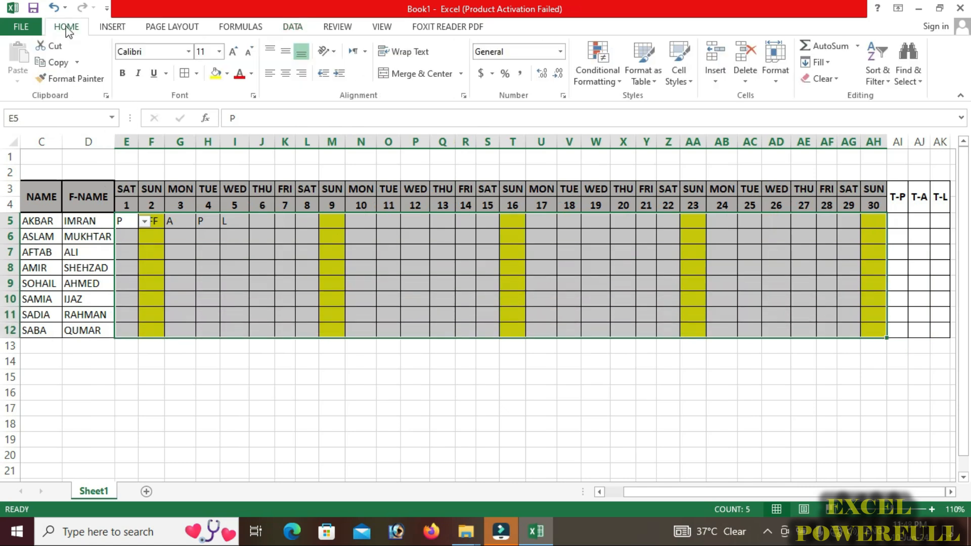
{"action": "left_click", "coordinate": [128, 72]}
{"action": "left_click", "coordinate": [261, 297]}
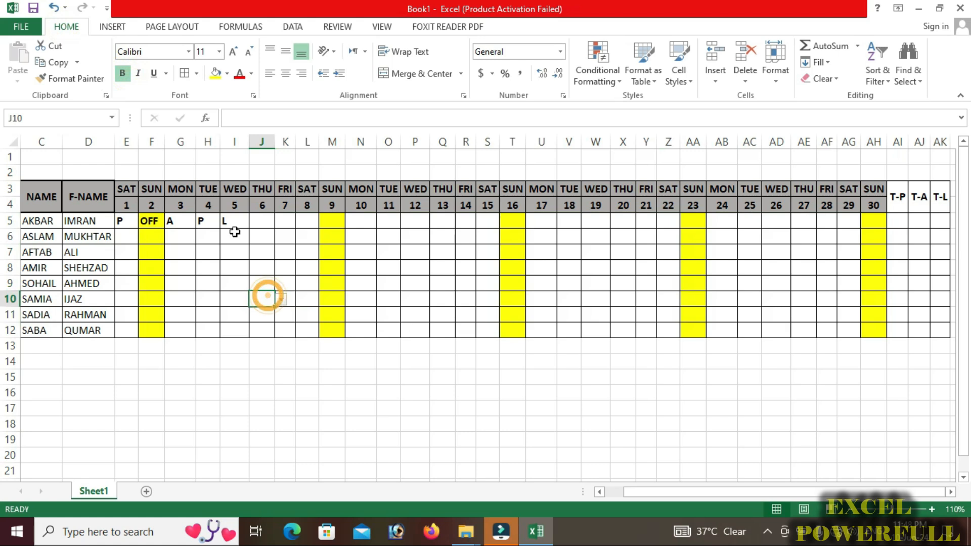
Choose P from the validation lists for the first student's days 6 and 7 in J5 and K5.
{"action": "left_click", "coordinate": [236, 223]}
{"action": "left_click", "coordinate": [256, 224]}
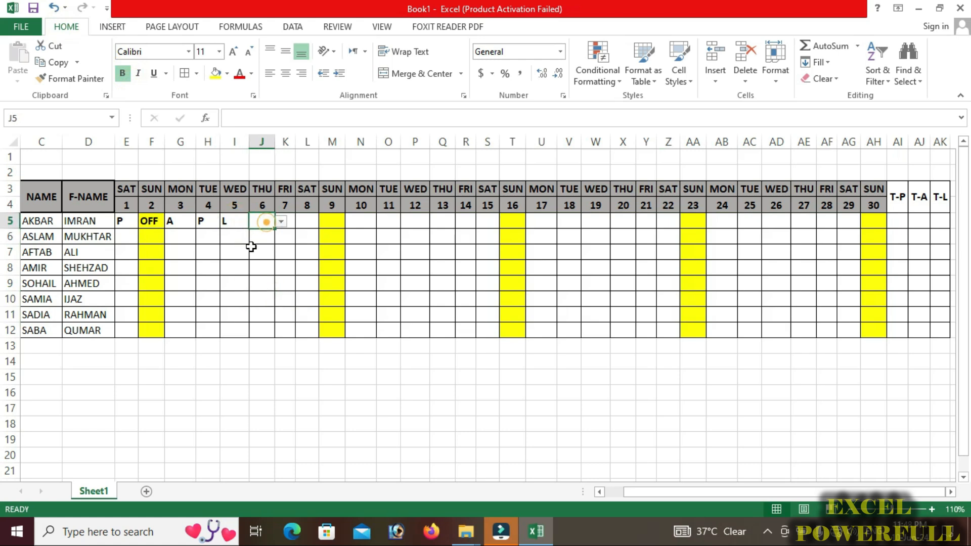
{"action": "left_click", "coordinate": [281, 221]}
{"action": "left_click", "coordinate": [256, 233]}
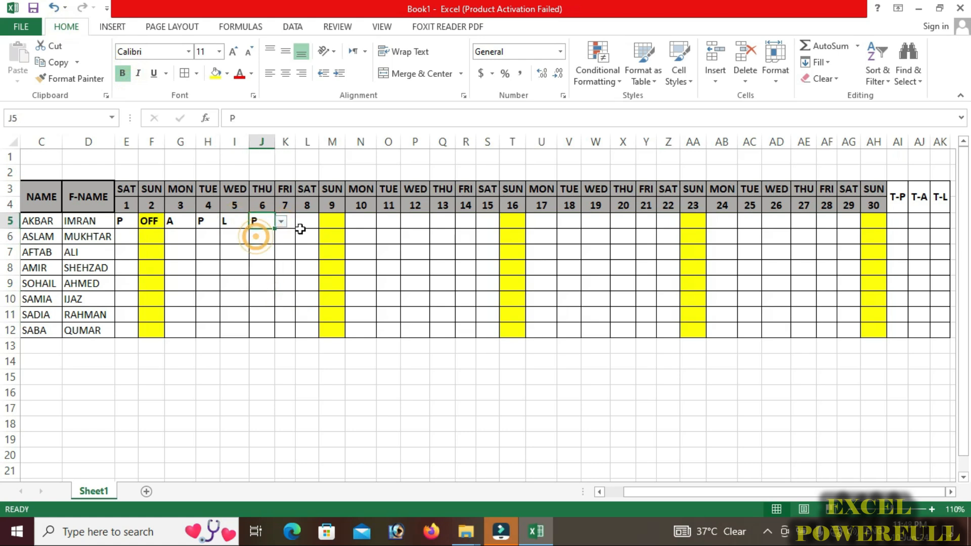
{"action": "left_click", "coordinate": [281, 221]}
{"action": "left_click", "coordinate": [280, 223]}
{"action": "left_click", "coordinate": [286, 221]}
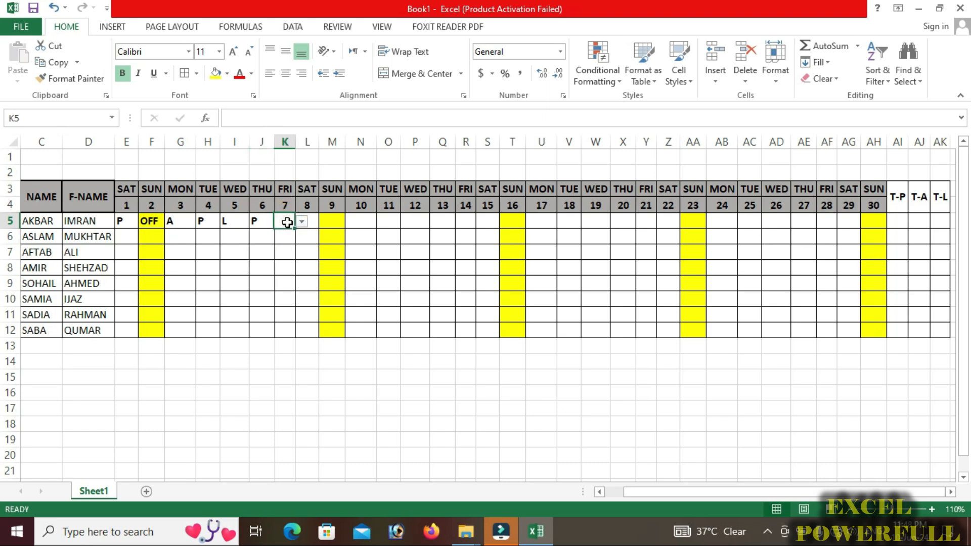
{"action": "left_click", "coordinate": [301, 221]}
{"action": "left_click", "coordinate": [288, 234]}
Choose A for the first student's day 8 in L5 and OFF for Sunday, day 9, in M5.
{"action": "left_click", "coordinate": [310, 221]}
{"action": "left_click", "coordinate": [326, 222]}
{"action": "left_click", "coordinate": [297, 241]}
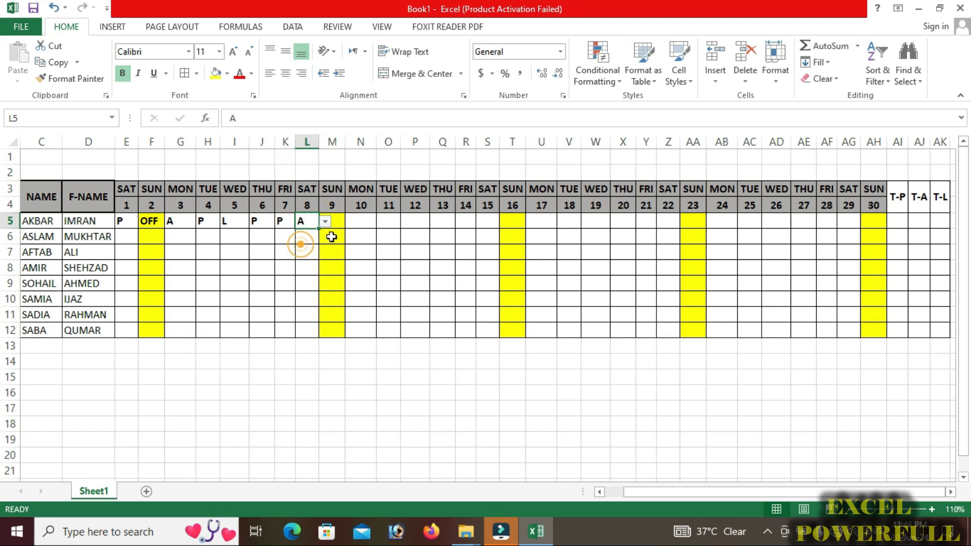
{"action": "left_click", "coordinate": [336, 224]}
{"action": "left_click", "coordinate": [351, 222]}
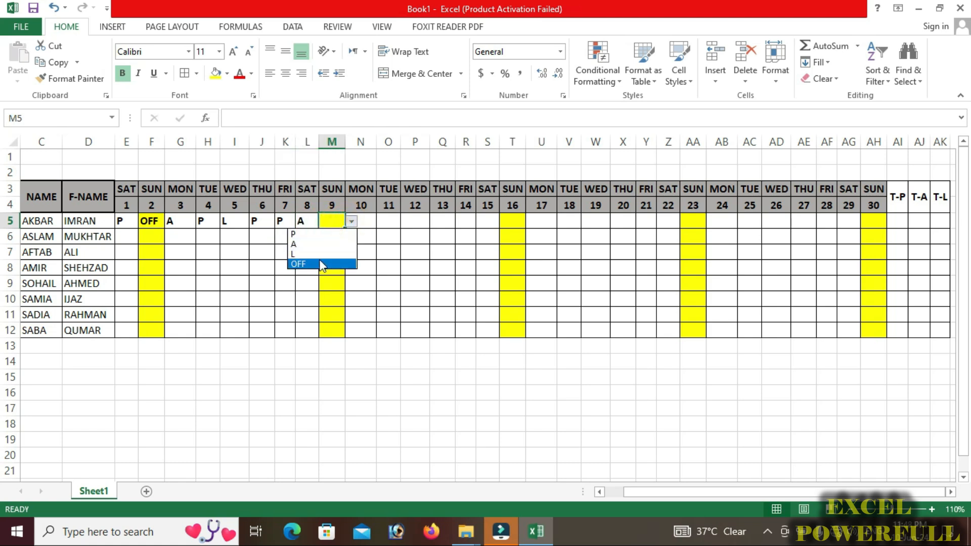
{"action": "left_click", "coordinate": [318, 260]}
Choose A for the first student's day 10 in N5 and P for day 11 in O5.
{"action": "left_click", "coordinate": [358, 224]}
{"action": "left_click", "coordinate": [380, 221]}
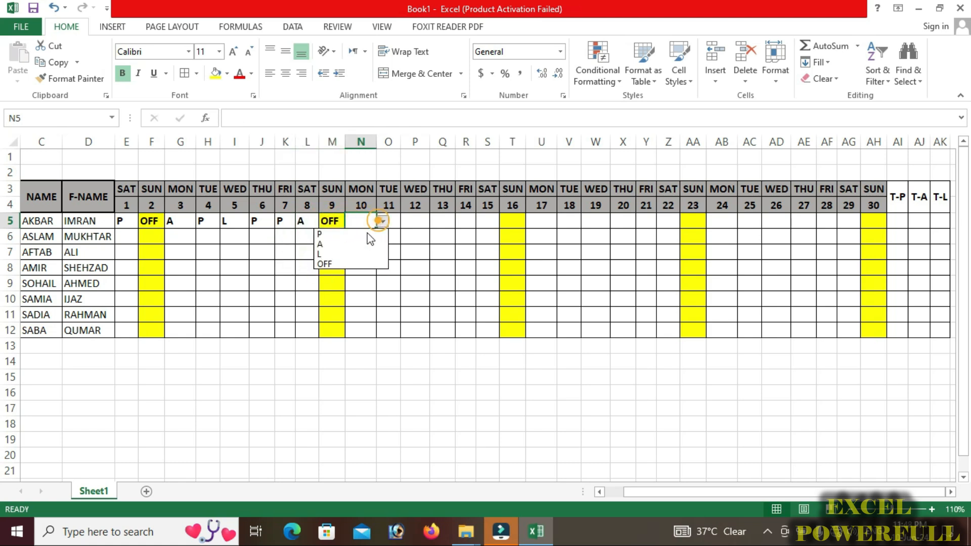
{"action": "left_click", "coordinate": [357, 245]}
{"action": "left_click", "coordinate": [389, 224]}
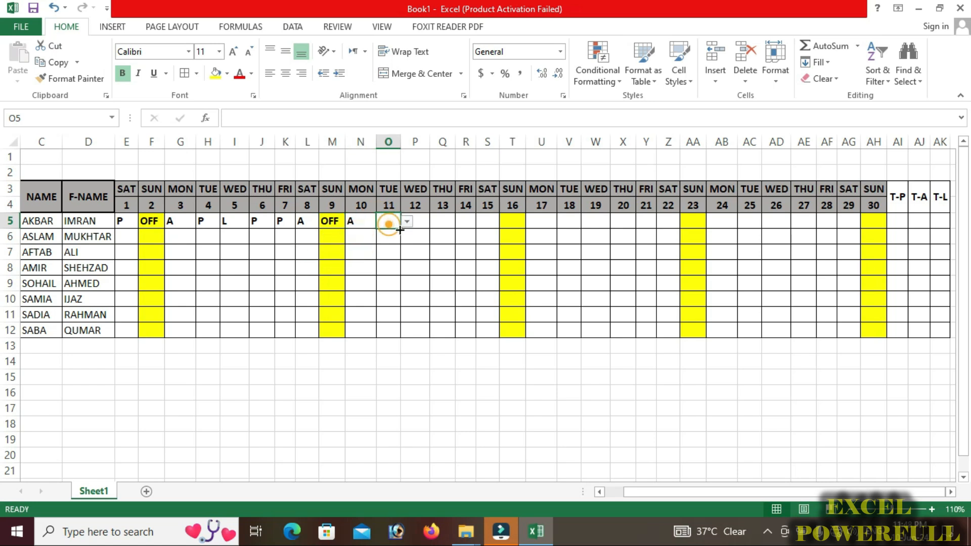
{"action": "left_click", "coordinate": [407, 222]}
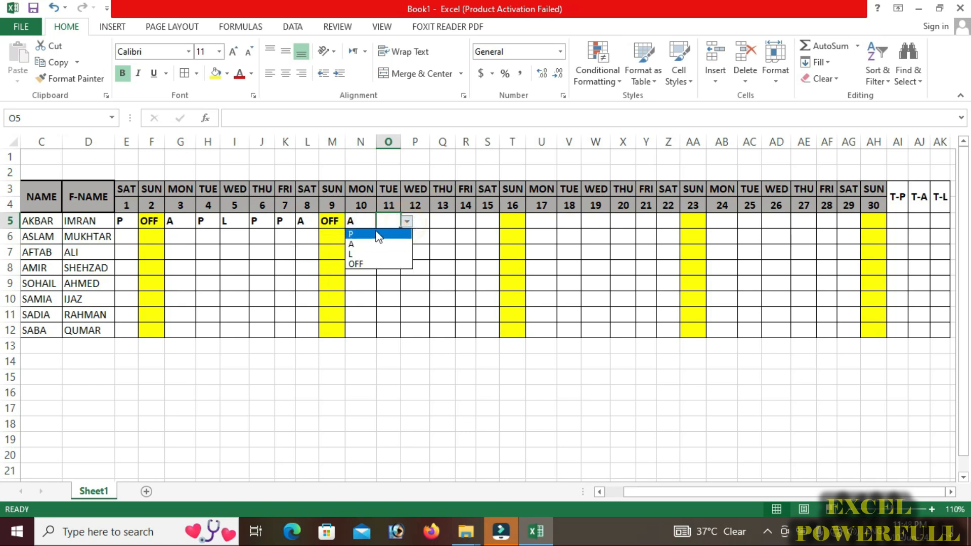
{"action": "left_click", "coordinate": [354, 233]}
Choose L for the first student's day 12 in P5 and P for day 13 in Q5.
{"action": "left_click", "coordinate": [415, 221]}
{"action": "left_click", "coordinate": [434, 222]}
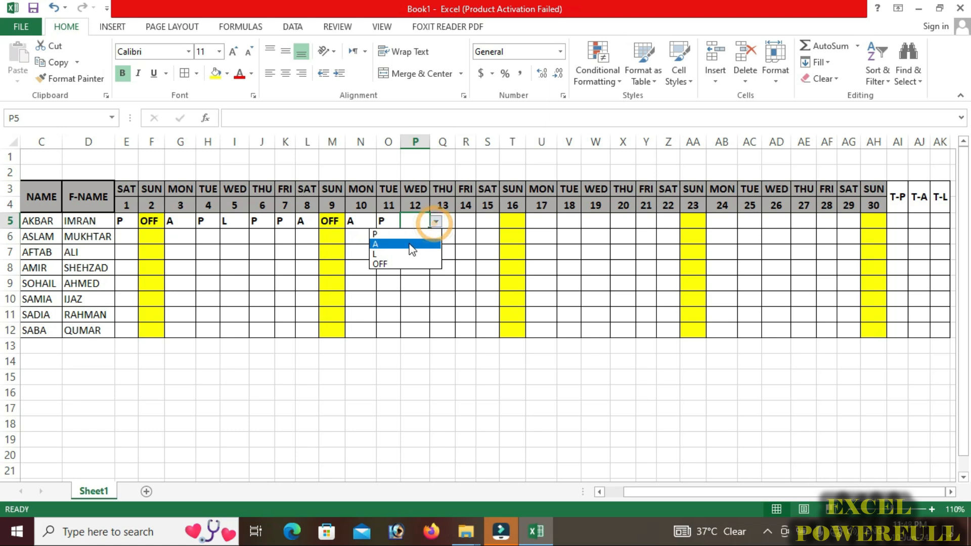
{"action": "left_click", "coordinate": [406, 249]}
{"action": "left_click", "coordinate": [445, 222]}
{"action": "left_click", "coordinate": [461, 221]}
{"action": "left_click", "coordinate": [443, 234]}
Choose P from the validation lists for the first student's days 14 and 15 in R5 and S5.
{"action": "left_click", "coordinate": [467, 223]}
{"action": "left_click", "coordinate": [482, 221]}
{"action": "left_click", "coordinate": [483, 221]}
{"action": "left_click", "coordinate": [482, 221]}
{"action": "left_click", "coordinate": [463, 233]}
{"action": "left_click", "coordinate": [487, 221]}
{"action": "left_click", "coordinate": [506, 222]}
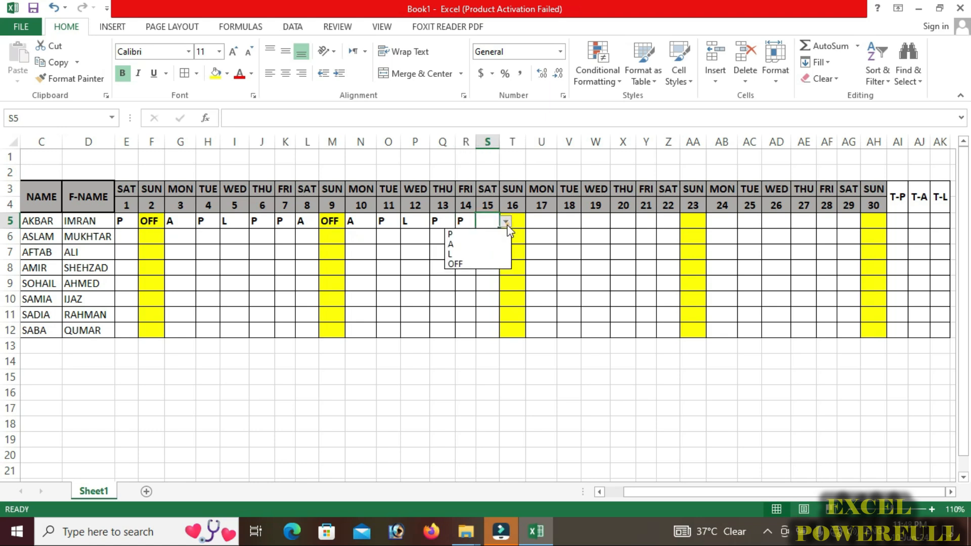
{"action": "left_click", "coordinate": [488, 234]}
Choose OFF for the first student's Sunday, day 16, in T5 and L for day 17 in U5.
{"action": "left_click", "coordinate": [513, 221]}
{"action": "left_click", "coordinate": [532, 222]}
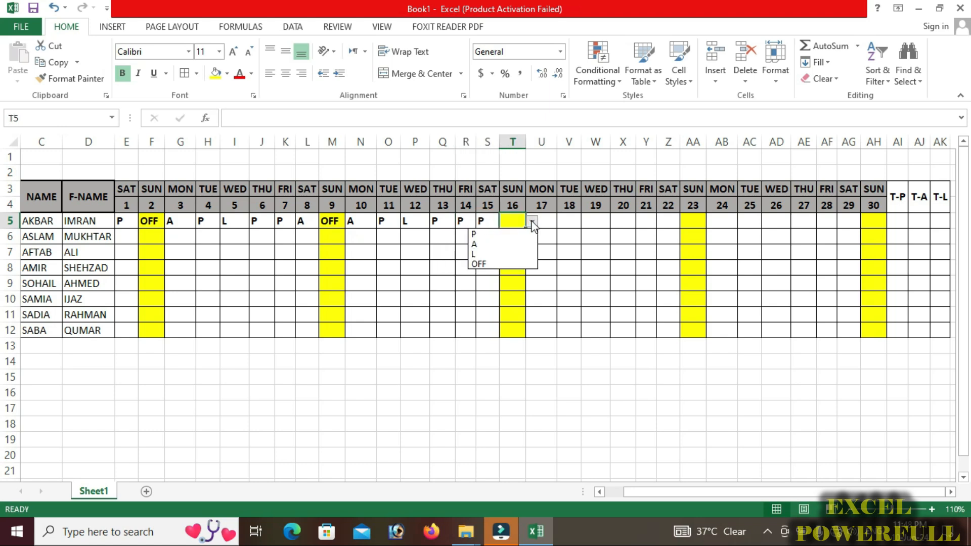
{"action": "left_click", "coordinate": [503, 263]}
{"action": "left_click", "coordinate": [539, 222]}
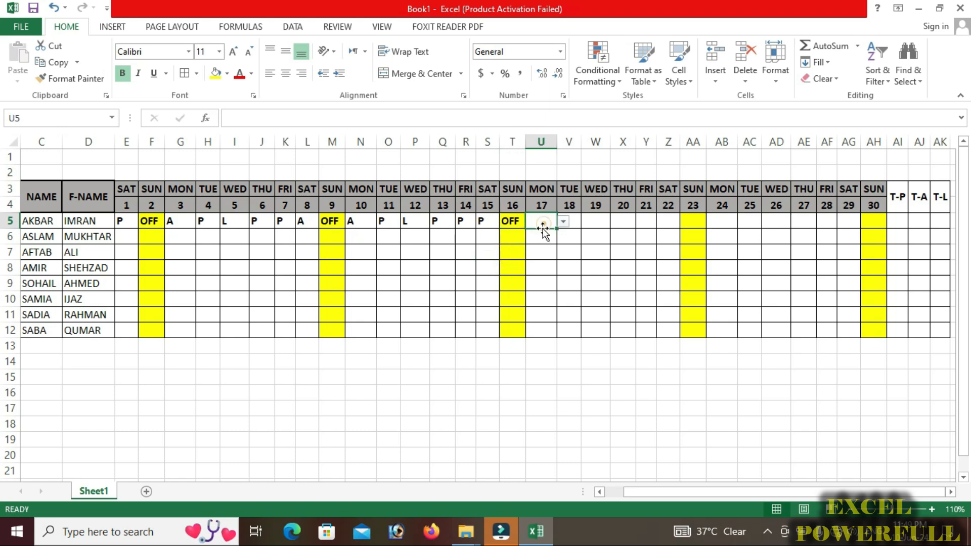
{"action": "left_click", "coordinate": [562, 222]}
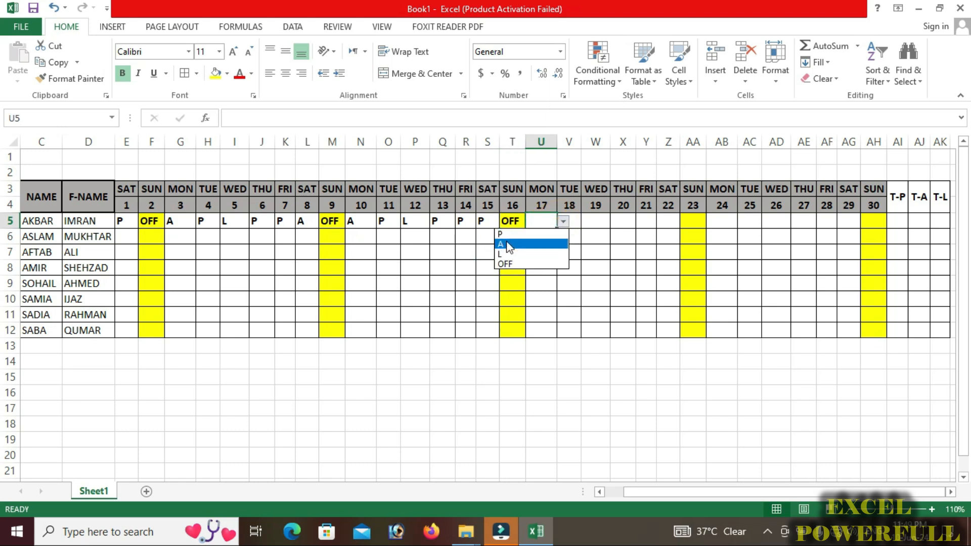
{"action": "left_click", "coordinate": [506, 255]}
Choose P for the first student's day 18 in V5 and A for day 19 in W5.
{"action": "left_click", "coordinate": [572, 223]}
{"action": "left_click", "coordinate": [587, 221]}
{"action": "left_click", "coordinate": [552, 234]}
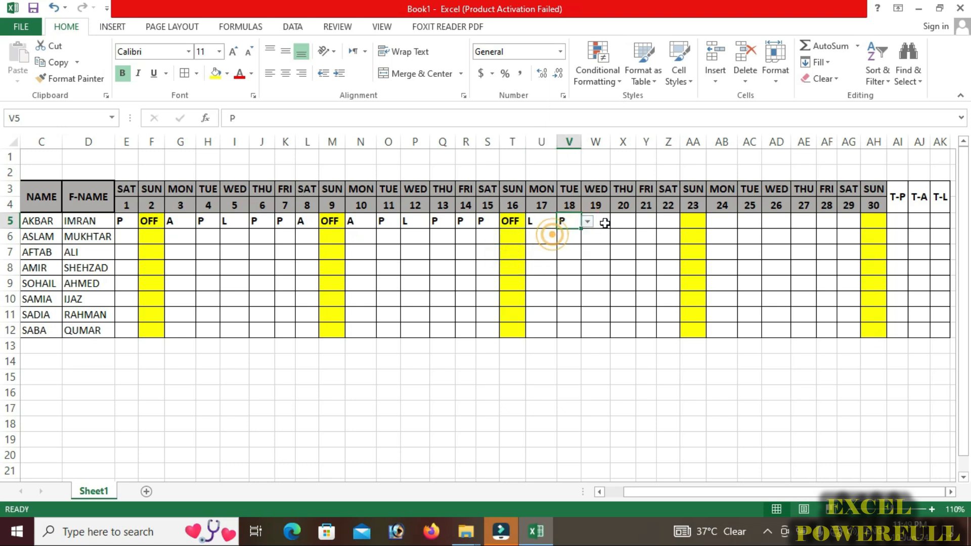
{"action": "left_click", "coordinate": [605, 223]}
{"action": "left_click", "coordinate": [617, 221]}
{"action": "left_click", "coordinate": [588, 242]}
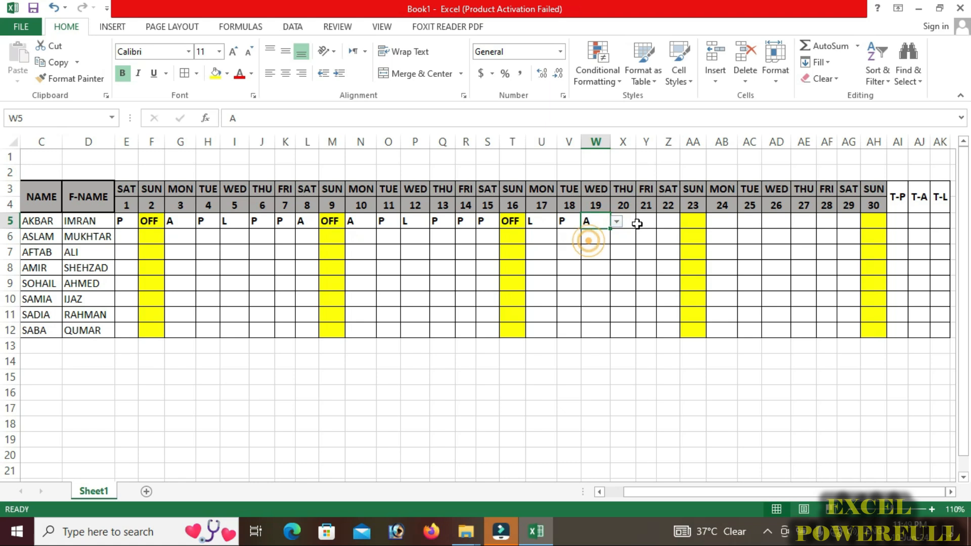
Choose P from the validation lists for the first student's days 20 to 22 in X5:Z5.
{"action": "left_click", "coordinate": [628, 223]}
{"action": "left_click", "coordinate": [641, 221]}
{"action": "left_click", "coordinate": [626, 234]}
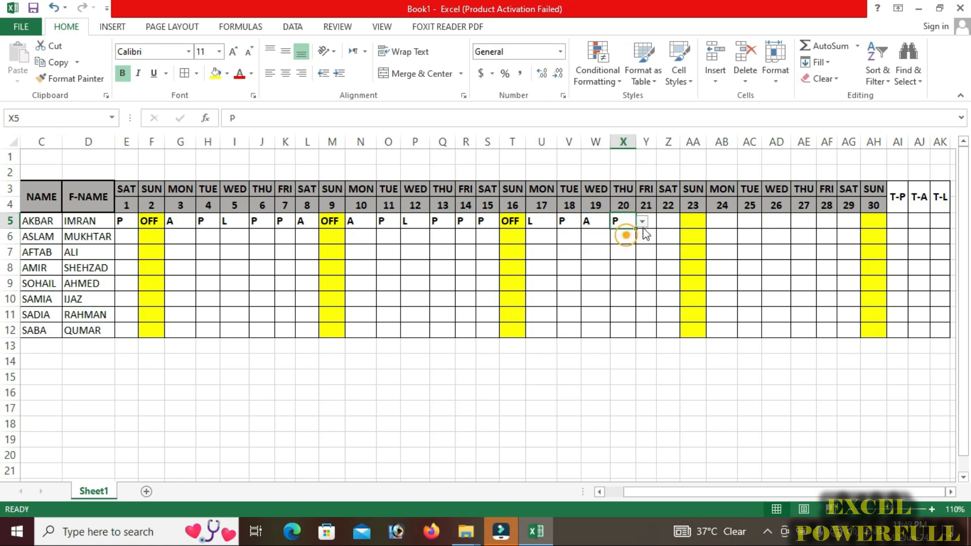
{"action": "left_click", "coordinate": [646, 222]}
{"action": "left_click", "coordinate": [662, 221]}
{"action": "left_click", "coordinate": [644, 234]}
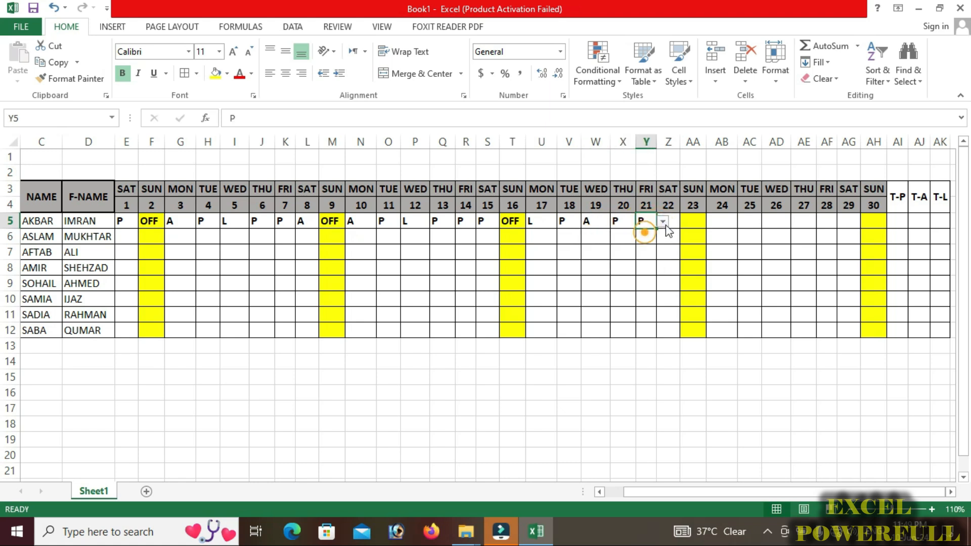
{"action": "left_click", "coordinate": [669, 222]}
{"action": "left_click", "coordinate": [685, 221]}
{"action": "left_click", "coordinate": [658, 234]}
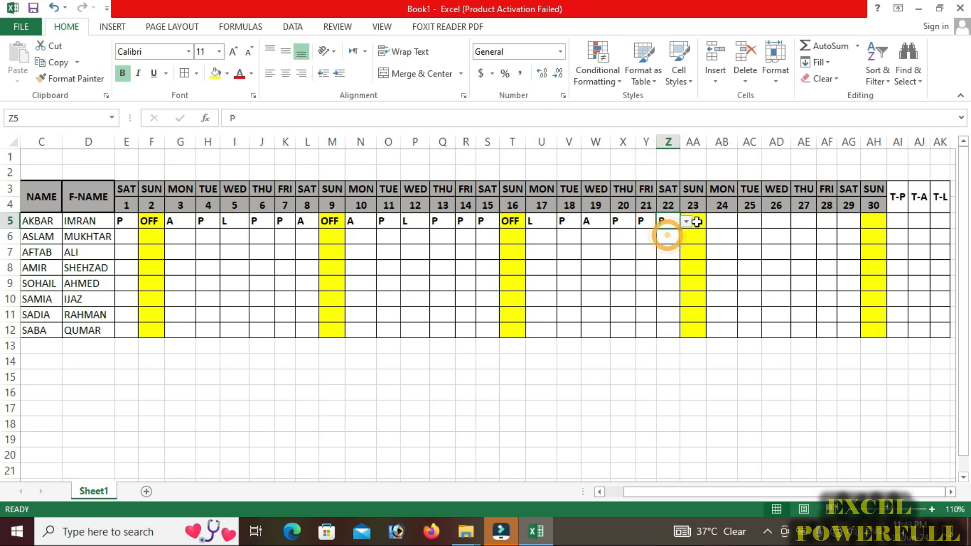
Choose OFF for the first student's Sunday, day 23, in AA5 and A for day 24 in AB5.
{"action": "left_click", "coordinate": [697, 222]}
{"action": "left_click", "coordinate": [712, 222]}
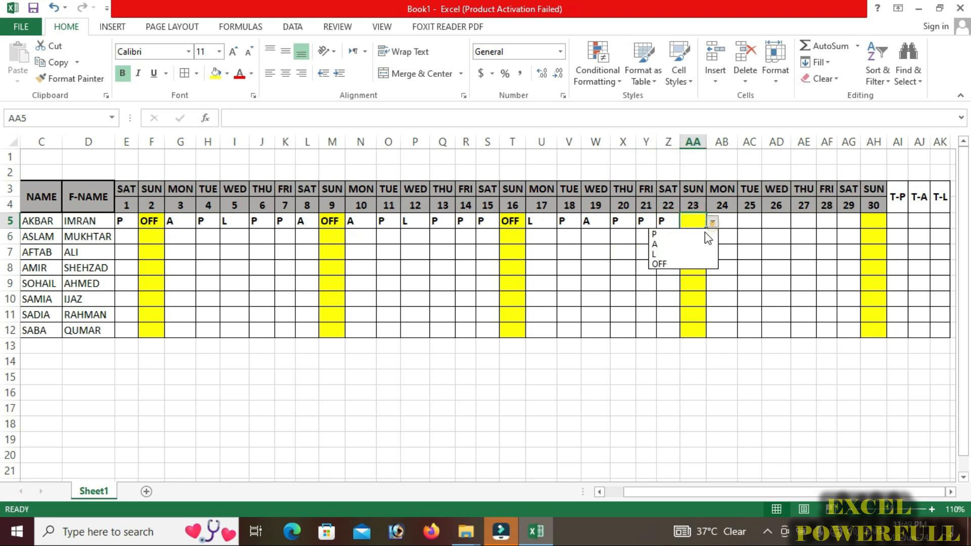
{"action": "left_click", "coordinate": [691, 264]}
{"action": "left_click", "coordinate": [722, 221]}
{"action": "left_click", "coordinate": [743, 221]}
{"action": "left_click", "coordinate": [716, 261]}
{"action": "left_click", "coordinate": [745, 222]}
{"action": "left_click", "coordinate": [706, 240]}
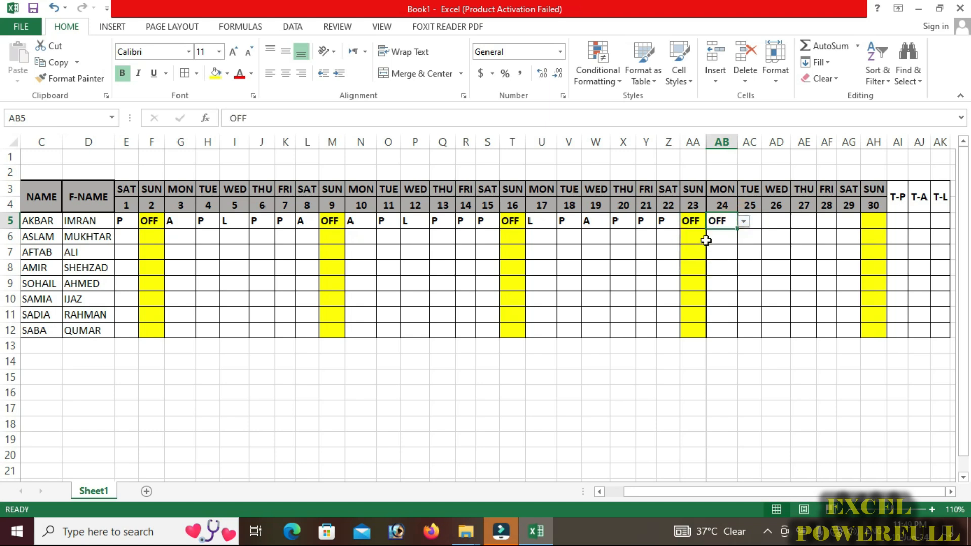
Choose P from the validation lists for the first student's days 25 to 27 in AC5:AE5.
{"action": "left_click", "coordinate": [750, 224]}
{"action": "left_click", "coordinate": [767, 222]}
{"action": "left_click", "coordinate": [748, 240]}
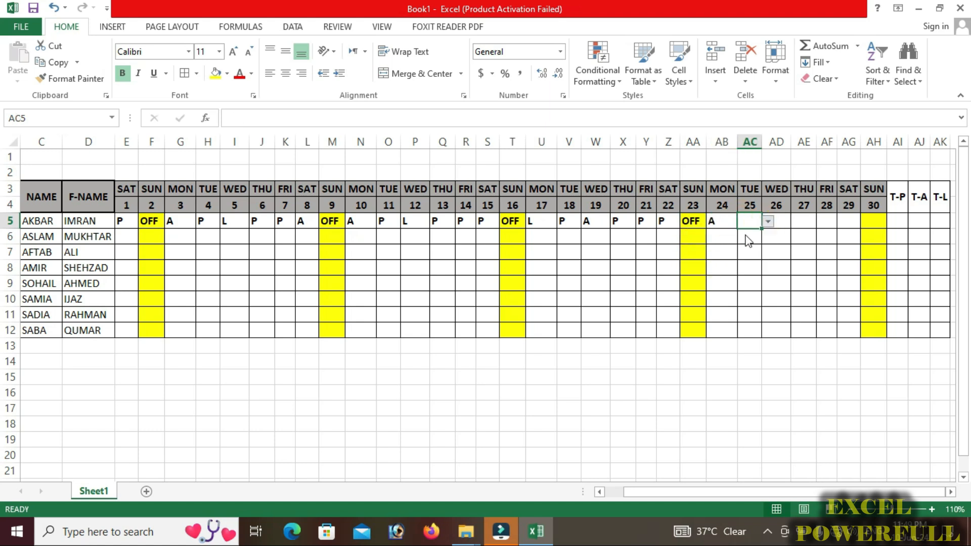
{"action": "left_click", "coordinate": [778, 220]}
{"action": "left_click", "coordinate": [794, 222]}
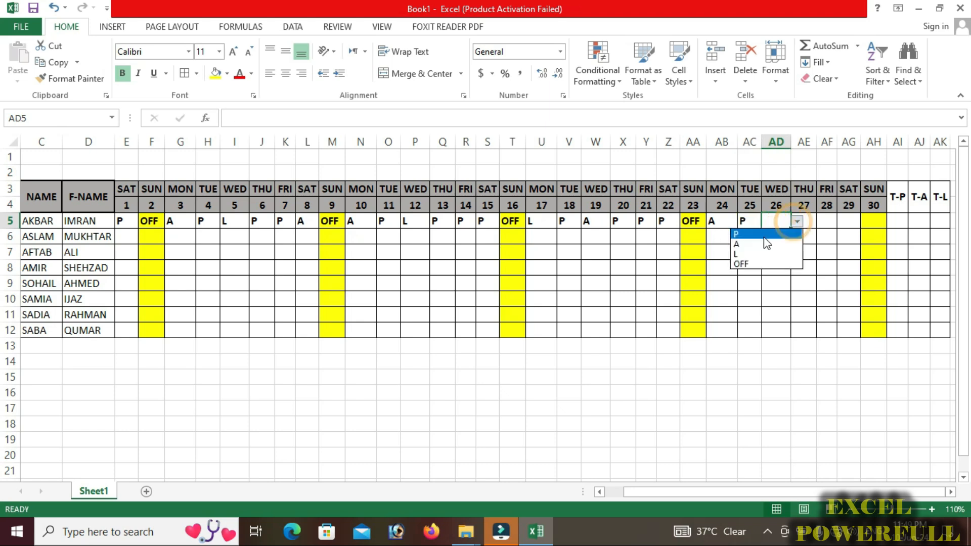
{"action": "left_click", "coordinate": [764, 236]}
{"action": "left_click", "coordinate": [803, 221]}
{"action": "left_click", "coordinate": [822, 222]}
{"action": "left_click", "coordinate": [800, 236]}
Choose P from the validation lists for the first student's days 28 and 29 in AF5 and AG5.
{"action": "left_click", "coordinate": [825, 223]}
{"action": "left_click", "coordinate": [843, 222]}
{"action": "left_click", "coordinate": [834, 234]}
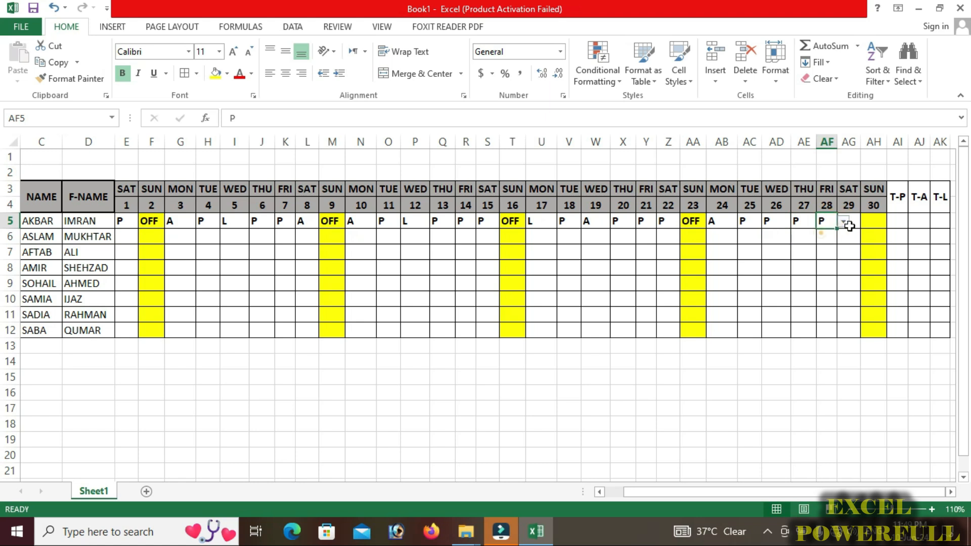
{"action": "left_click", "coordinate": [850, 222]}
{"action": "left_click", "coordinate": [865, 222]}
{"action": "left_click", "coordinate": [845, 231]}
{"action": "left_click", "coordinate": [866, 222]}
{"action": "left_click", "coordinate": [859, 231]}
Choose OFF from the validation list for the first student's Sunday, day 30, in AH5.
{"action": "left_click", "coordinate": [879, 222]}
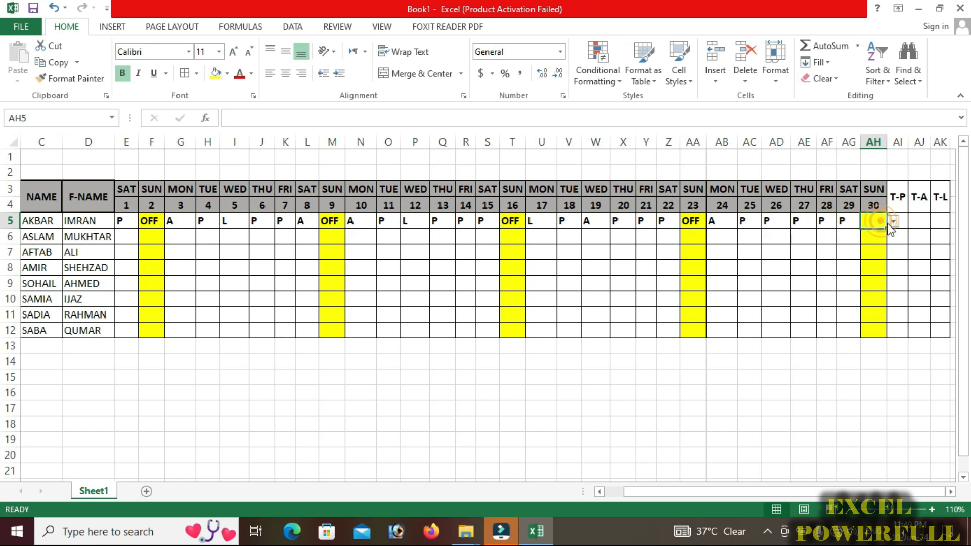
{"action": "left_click", "coordinate": [892, 222]}
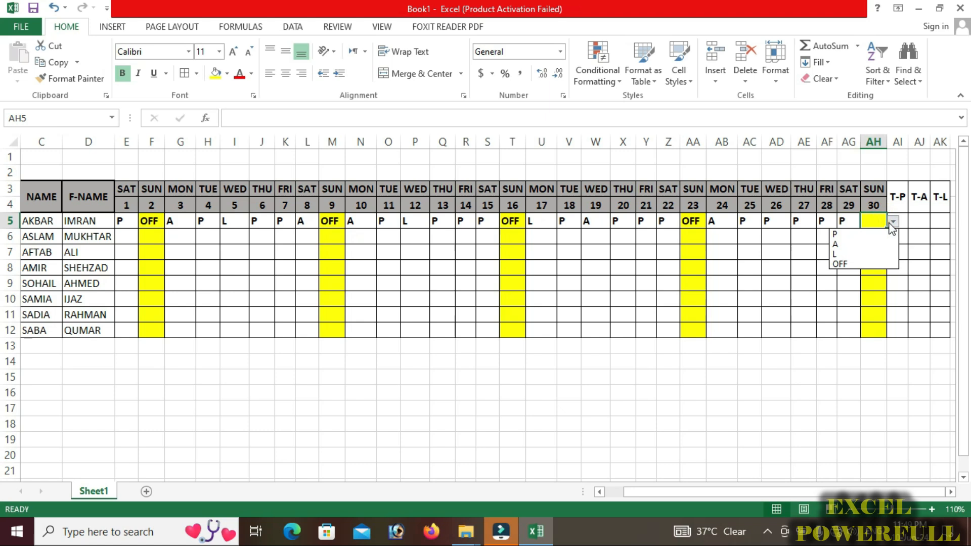
{"action": "left_click", "coordinate": [864, 263]}
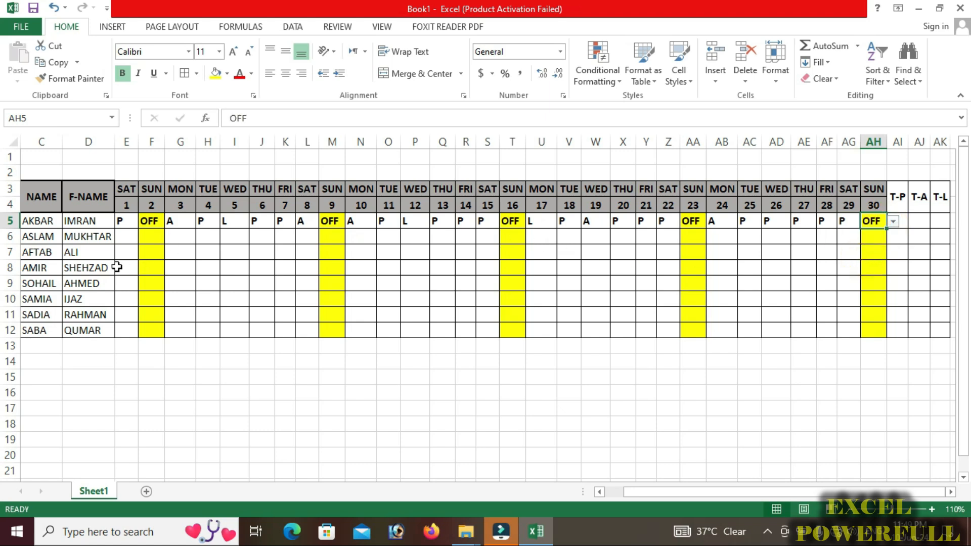
Choose A for the second student's day 1 in E6 and OFF for Sunday, day 2, in F6.
{"action": "left_click", "coordinate": [600, 493]}
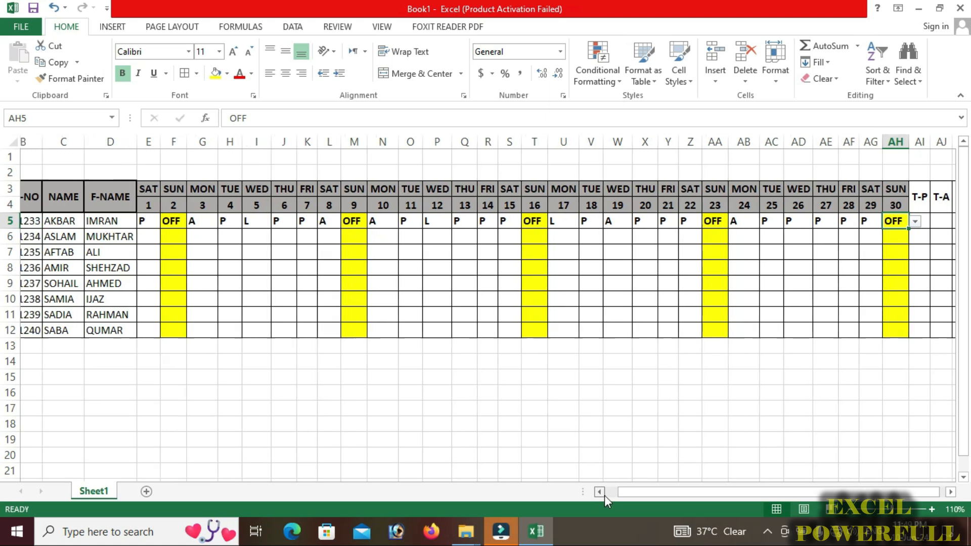
{"action": "left_click", "coordinate": [601, 493]}
{"action": "left_click", "coordinate": [213, 241]}
{"action": "left_click", "coordinate": [196, 237]}
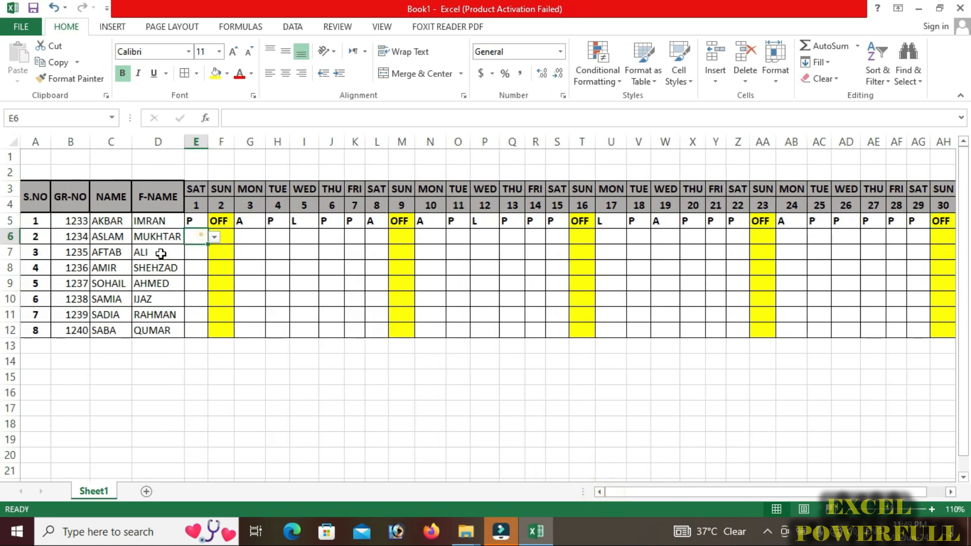
{"action": "left_click", "coordinate": [214, 237]}
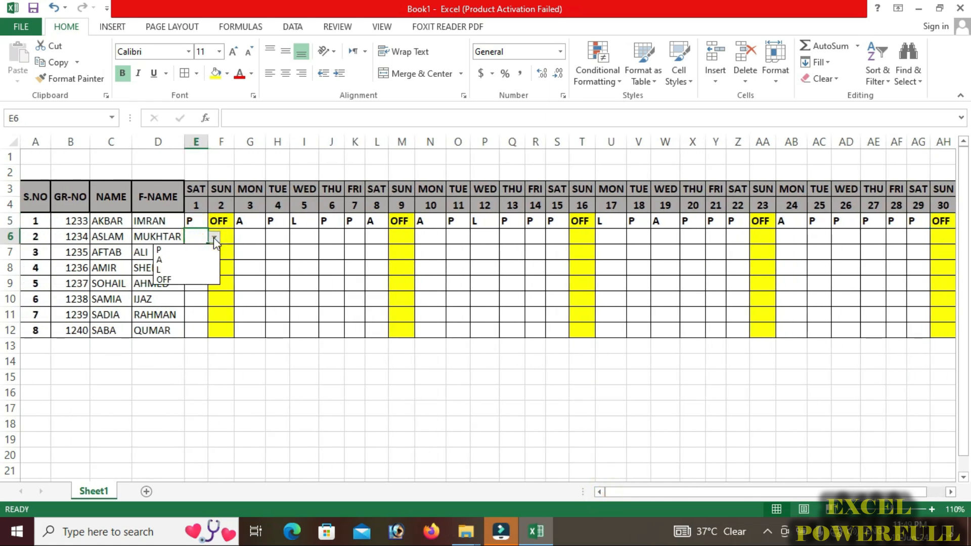
{"action": "left_click", "coordinate": [190, 257]}
{"action": "left_click", "coordinate": [219, 236]}
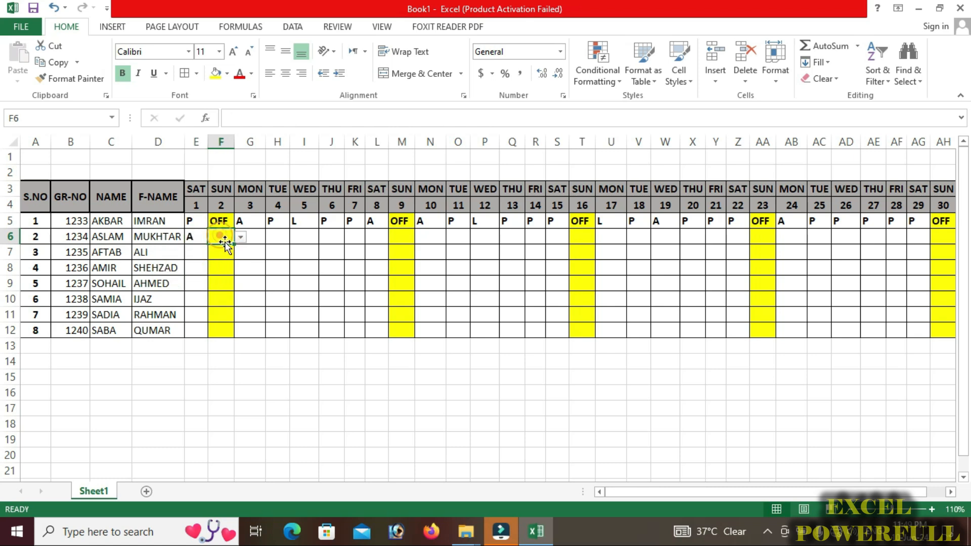
{"action": "left_click", "coordinate": [240, 236]}
{"action": "left_click", "coordinate": [205, 280]}
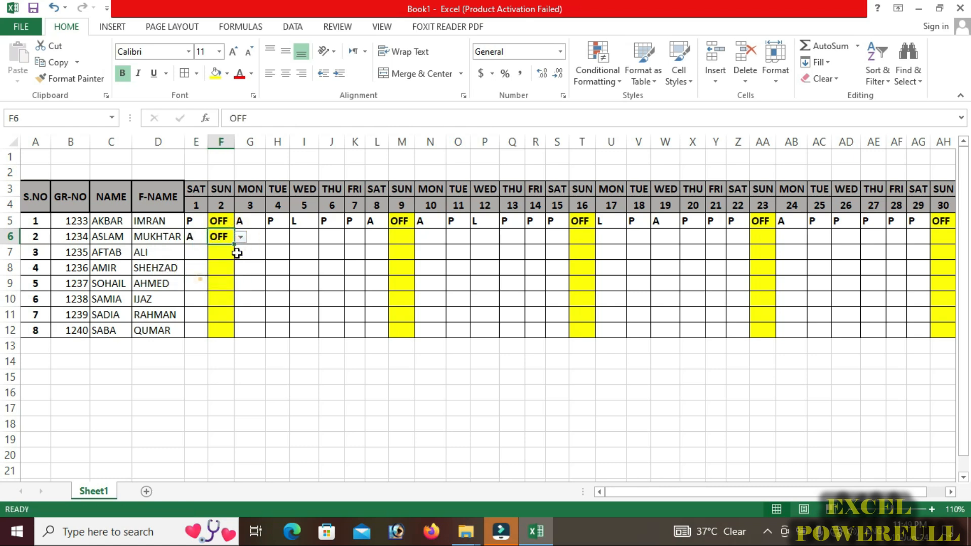
Choose P for the second student's day 3 in G6 and A for day 4 in H6.
{"action": "left_click", "coordinate": [251, 238]}
{"action": "left_click", "coordinate": [271, 238]}
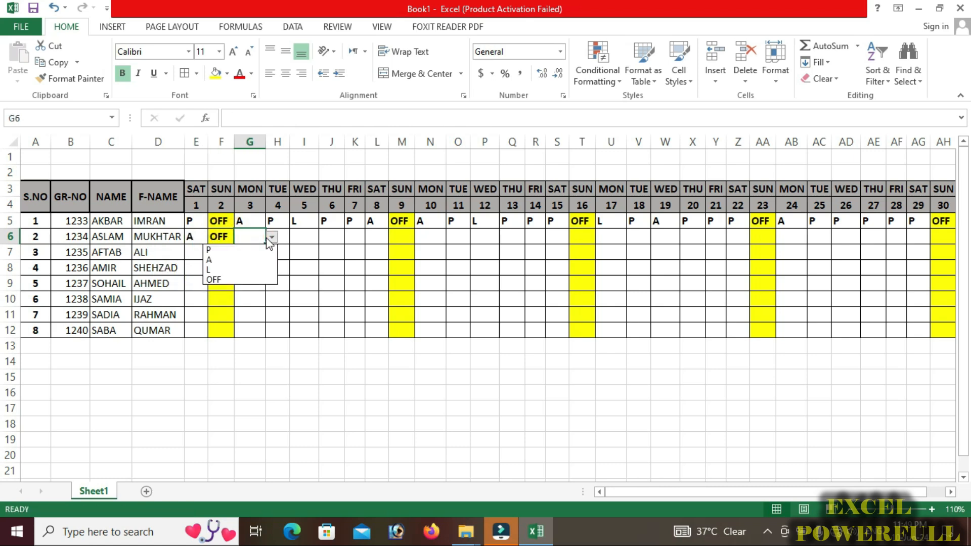
{"action": "left_click", "coordinate": [236, 251]}
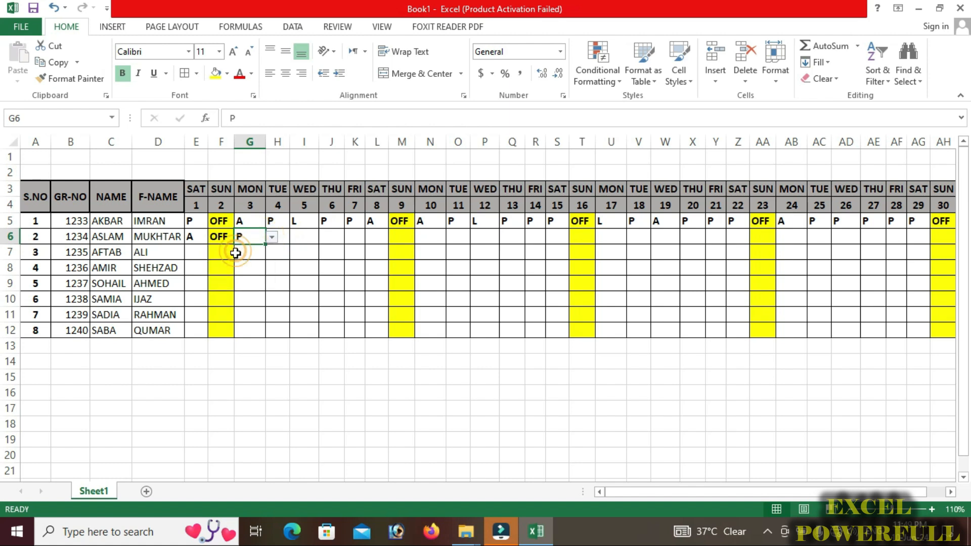
{"action": "left_click", "coordinate": [277, 238]}
{"action": "left_click", "coordinate": [295, 238]}
{"action": "left_click", "coordinate": [253, 260]}
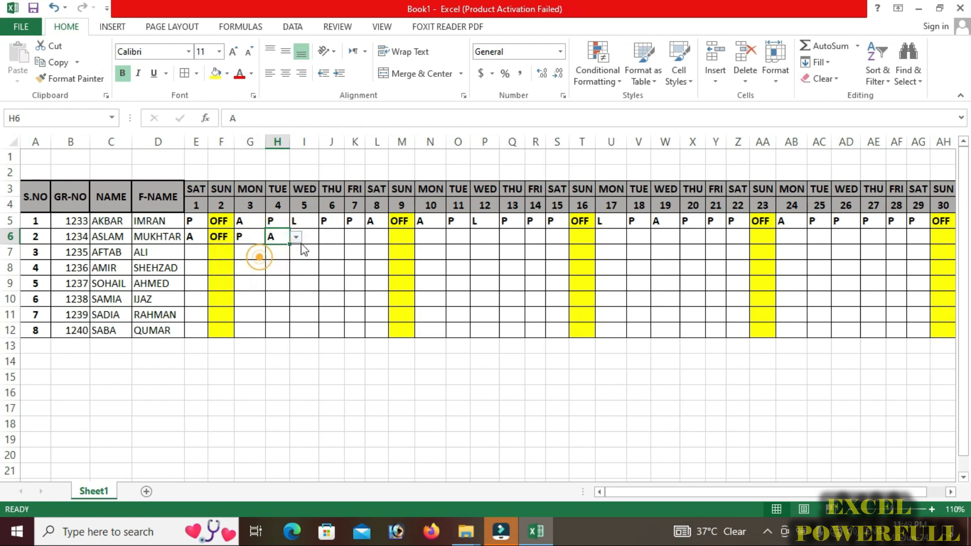
Choose P from the validation lists for the second student's days 5 and 6 in I6 and J6.
{"action": "left_click", "coordinate": [306, 238]}
{"action": "left_click", "coordinate": [325, 238]}
{"action": "left_click", "coordinate": [325, 238]}
{"action": "left_click", "coordinate": [325, 238]}
{"action": "left_click", "coordinate": [328, 248]}
{"action": "left_click", "coordinate": [334, 237]}
{"action": "left_click", "coordinate": [350, 236]}
{"action": "left_click", "coordinate": [318, 251]}
Choose L from the validation lists for the second student's days 7 and 8 in K6 and L6.
{"action": "left_click", "coordinate": [355, 236]}
{"action": "left_click", "coordinate": [371, 236]}
{"action": "left_click", "coordinate": [342, 269]}
{"action": "left_click", "coordinate": [377, 237]}
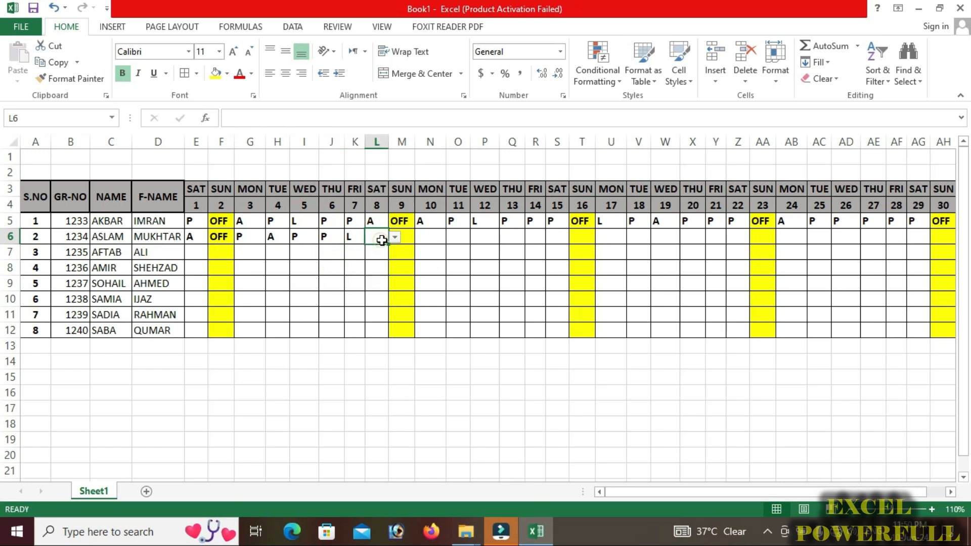
{"action": "left_click", "coordinate": [394, 236]}
{"action": "left_click", "coordinate": [369, 269]}
Choose OFF for the second student's Sunday, day 9, in M6 and P for day 10 in N6.
{"action": "left_click", "coordinate": [404, 237]}
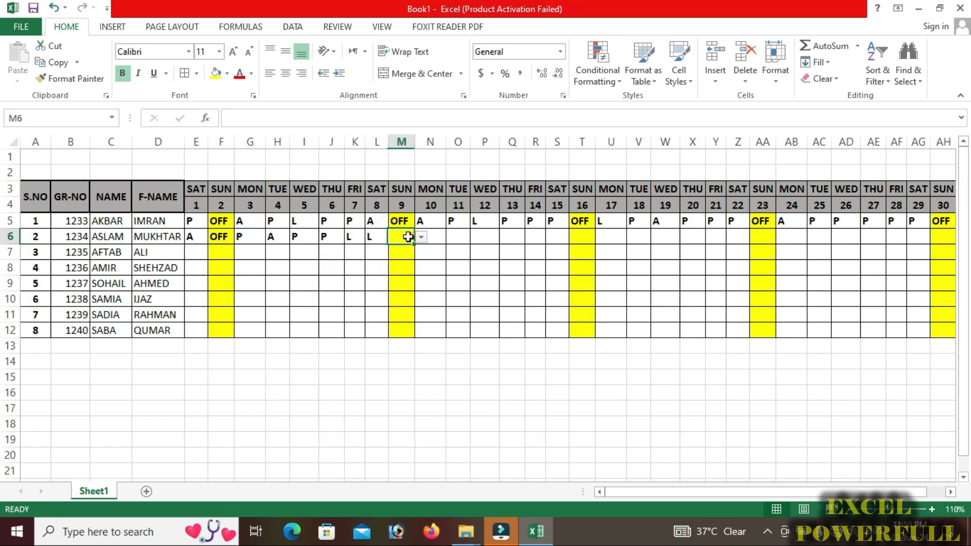
{"action": "left_click", "coordinate": [421, 237]}
{"action": "left_click", "coordinate": [384, 279]}
{"action": "left_click", "coordinate": [432, 238]}
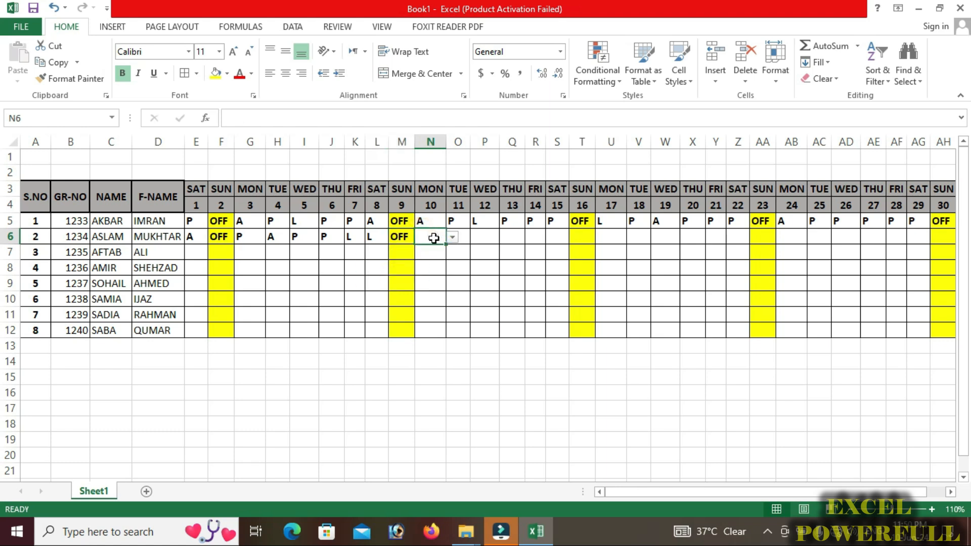
{"action": "left_click", "coordinate": [452, 236]}
{"action": "left_click", "coordinate": [430, 251]}
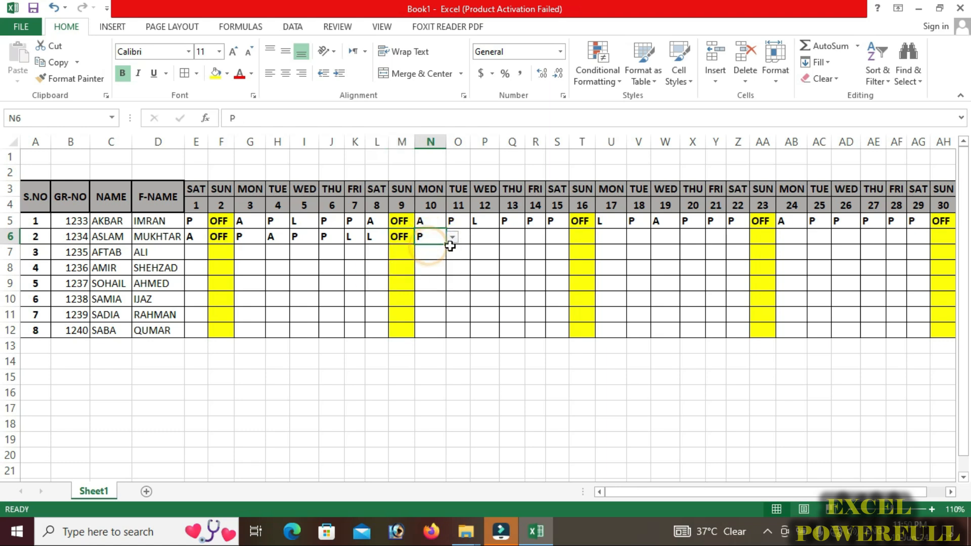
Choose P from the validation lists for the second student's days 11 and 12 in O6 and P6.
{"action": "left_click", "coordinate": [463, 238]}
{"action": "left_click", "coordinate": [456, 251]}
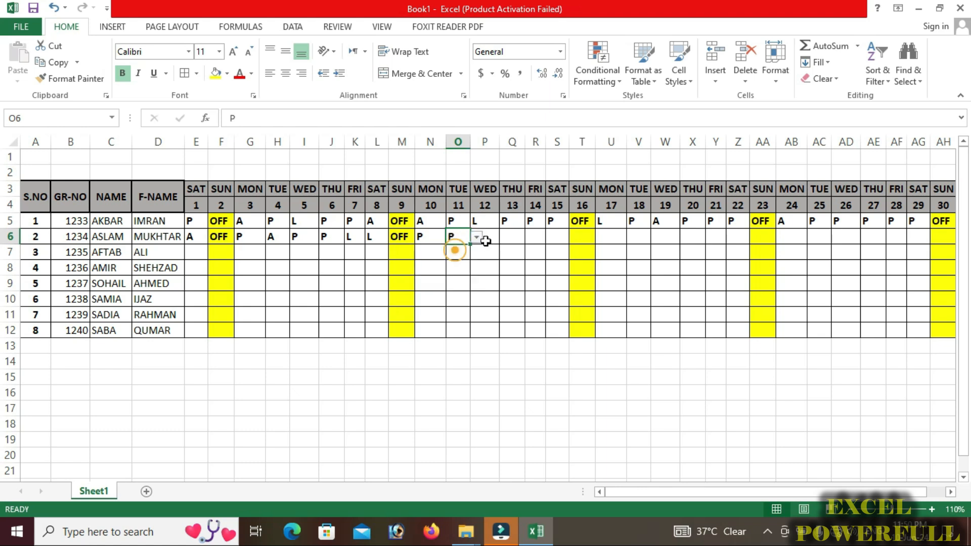
{"action": "left_click", "coordinate": [488, 238]}
{"action": "left_click", "coordinate": [505, 237]}
{"action": "left_click", "coordinate": [498, 250]}
Choose L from the validation lists for the second student's days 13 to 15 in Q6:S6.
{"action": "left_click", "coordinate": [511, 239]}
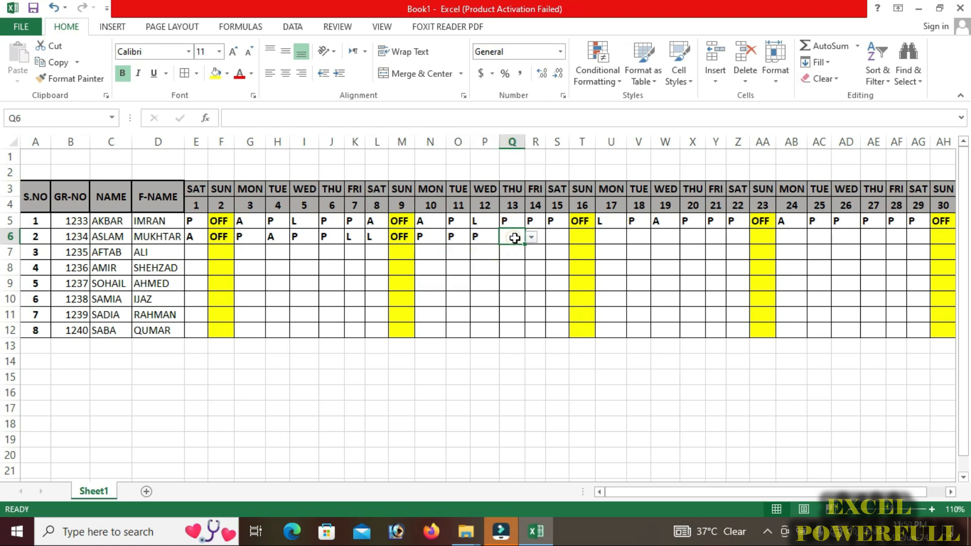
{"action": "left_click", "coordinate": [530, 237]}
{"action": "left_click", "coordinate": [514, 269]}
{"action": "left_click", "coordinate": [534, 238]}
{"action": "left_click", "coordinate": [550, 238]}
{"action": "left_click", "coordinate": [525, 269]}
{"action": "left_click", "coordinate": [559, 240]}
{"action": "left_click", "coordinate": [576, 237]}
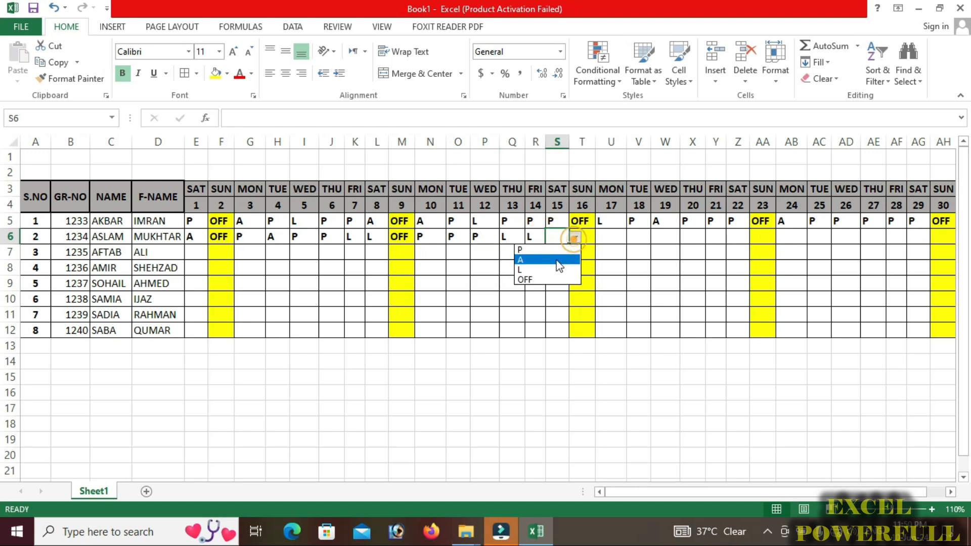
{"action": "left_click", "coordinate": [541, 269]}
Choose OFF for the second student's Sunday, day 16, in T6 and P for day 17 in U6.
{"action": "left_click", "coordinate": [586, 241]}
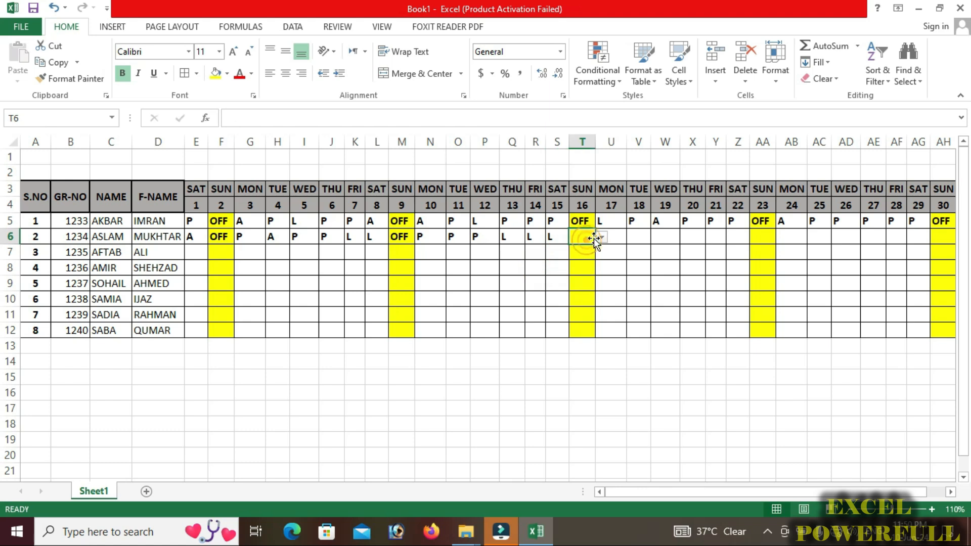
{"action": "left_click", "coordinate": [602, 237]}
{"action": "left_click", "coordinate": [566, 277]}
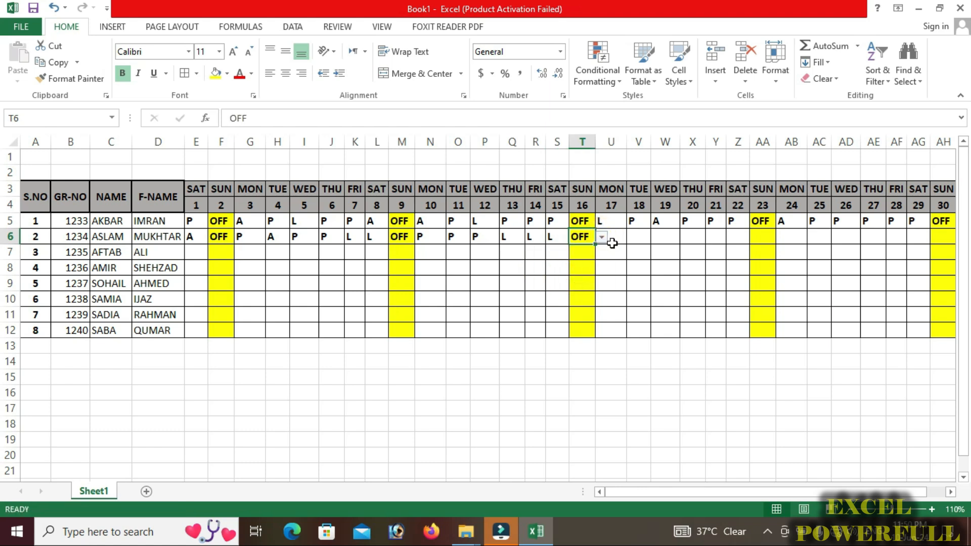
{"action": "left_click", "coordinate": [612, 240]}
{"action": "left_click", "coordinate": [632, 237]}
{"action": "left_click", "coordinate": [600, 281]}
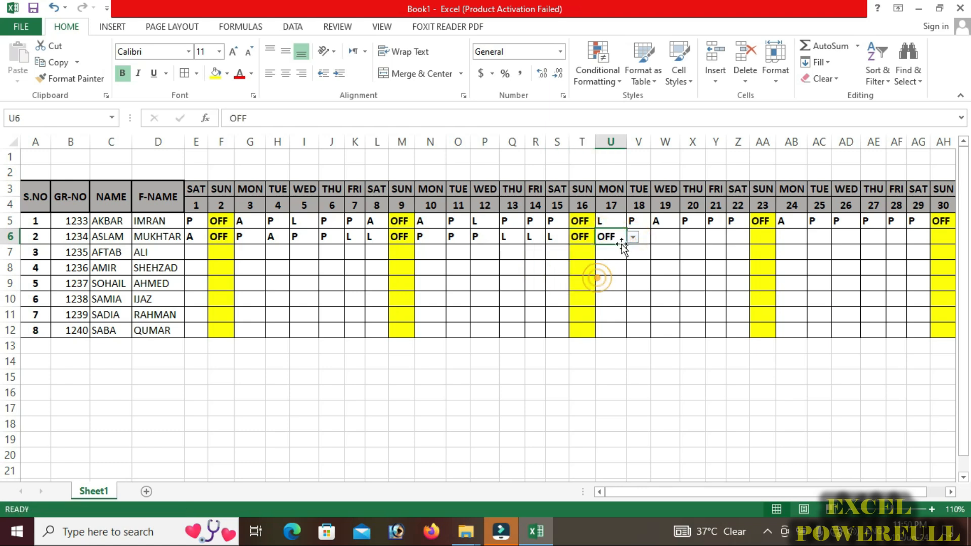
{"action": "left_click", "coordinate": [633, 237]}
{"action": "left_click", "coordinate": [605, 249]}
Choose P from the validation lists for the second student's days 18 to 20 in V6:X6.
{"action": "left_click", "coordinate": [638, 236]}
{"action": "left_click", "coordinate": [656, 237]}
{"action": "left_click", "coordinate": [633, 250]}
{"action": "left_click", "coordinate": [665, 236]}
{"action": "left_click", "coordinate": [686, 237]}
{"action": "left_click", "coordinate": [662, 250]}
{"action": "left_click", "coordinate": [703, 235]}
{"action": "left_click", "coordinate": [713, 237]}
{"action": "left_click", "coordinate": [697, 249]}
Choose P for the second student's day 21 in Y6 and L for day 22 in Z6.
{"action": "left_click", "coordinate": [719, 242]}
{"action": "left_click", "coordinate": [732, 237]}
{"action": "left_click", "coordinate": [728, 249]}
{"action": "left_click", "coordinate": [740, 237]}
{"action": "left_click", "coordinate": [756, 237]}
{"action": "left_click", "coordinate": [723, 266]}
Choose OFF for the second student's Sunday, day 23, in AA6 and enter P for day 24 in AB6.
{"action": "left_click", "coordinate": [771, 240]}
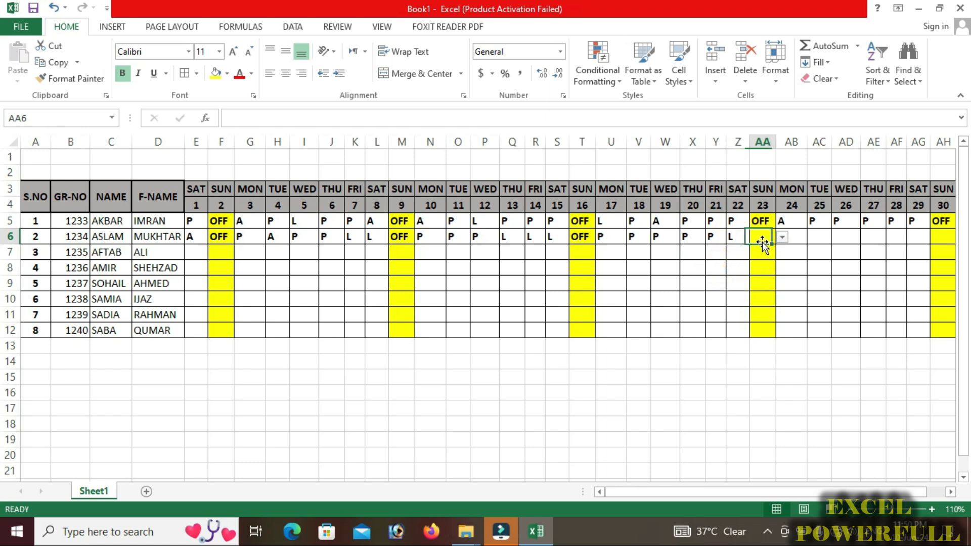
{"action": "left_click", "coordinate": [782, 237]}
{"action": "left_click", "coordinate": [781, 277]}
{"action": "left_click", "coordinate": [793, 242]}
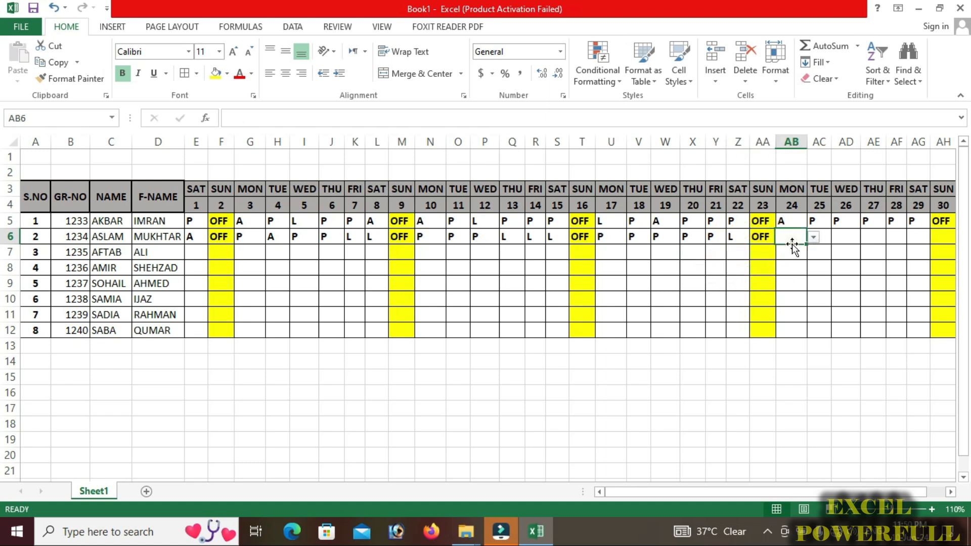
{"action": "left_click", "coordinate": [810, 242]}
{"action": "left_click", "coordinate": [797, 240]}
{"action": "type", "text": "P"}
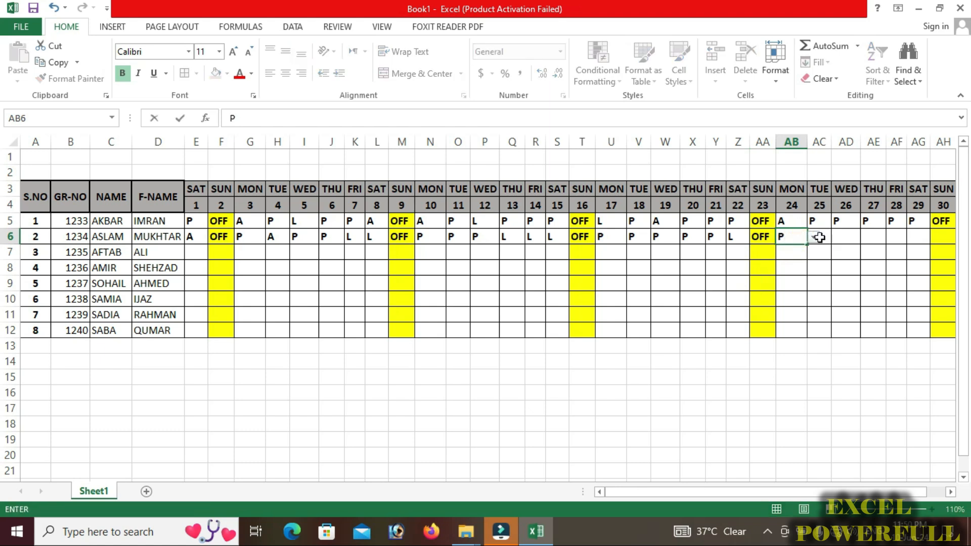
Choose A for the second student's day 25 in AC6 and P for day 26 in AD6.
{"action": "left_click", "coordinate": [819, 237]}
{"action": "left_click", "coordinate": [838, 237]}
{"action": "left_click", "coordinate": [804, 260]}
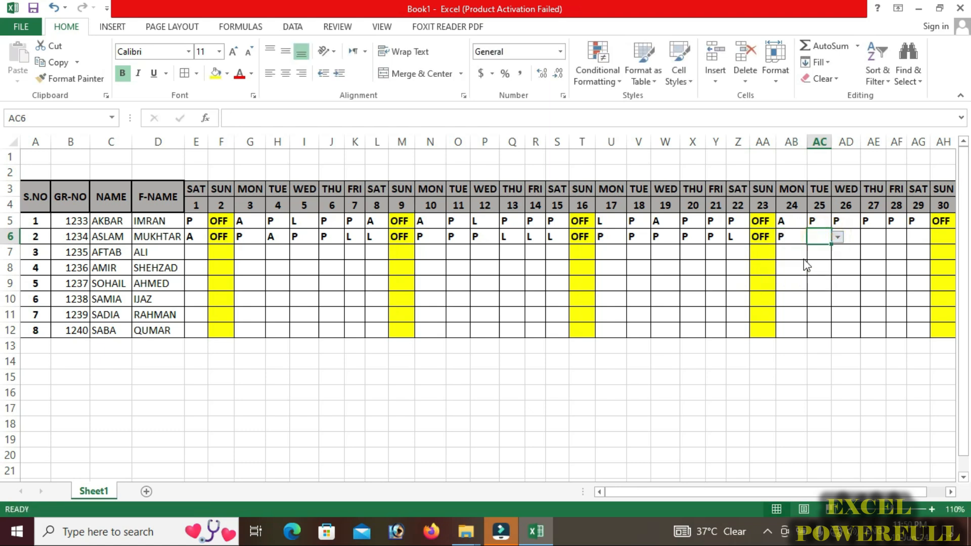
{"action": "left_click", "coordinate": [852, 239]}
{"action": "left_click", "coordinate": [866, 238]}
{"action": "left_click", "coordinate": [840, 248]}
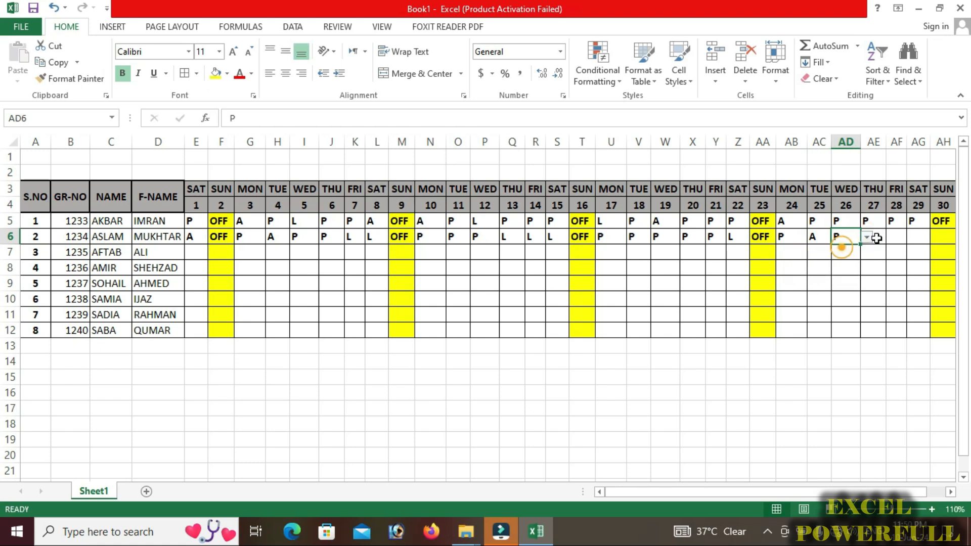
Choose P from the validation lists for the second student's days 27 to 29 in AE6:AG6.
{"action": "left_click", "coordinate": [877, 238]}
{"action": "left_click", "coordinate": [892, 238]}
{"action": "left_click", "coordinate": [876, 250]}
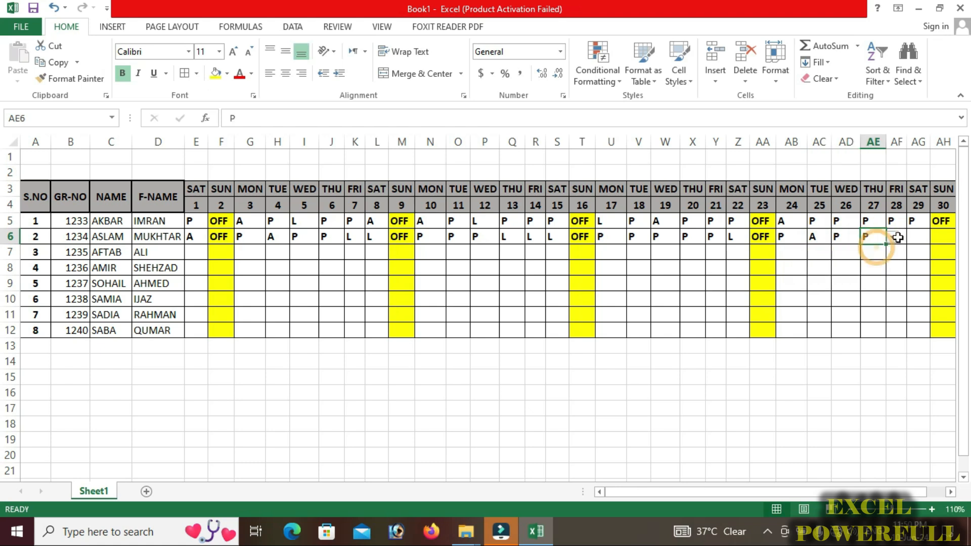
{"action": "left_click", "coordinate": [897, 237]}
{"action": "left_click", "coordinate": [913, 237]}
{"action": "left_click", "coordinate": [894, 250]}
{"action": "left_click", "coordinate": [918, 237]}
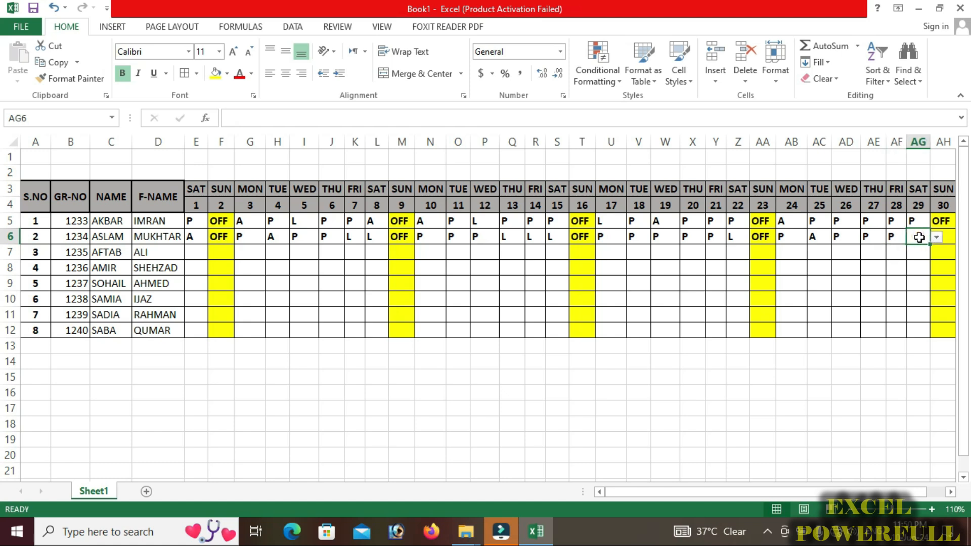
{"action": "left_click", "coordinate": [936, 237]}
{"action": "left_click", "coordinate": [921, 249]}
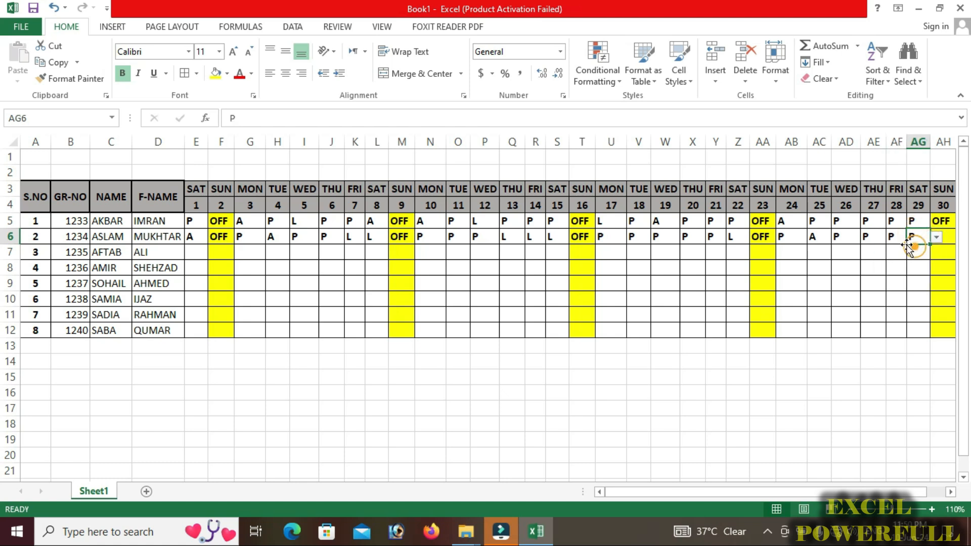
Choose OFF from the validation list for the second student's Sunday, day 30, in AH6.
{"action": "left_click", "coordinate": [936, 237]}
{"action": "left_click", "coordinate": [919, 292]}
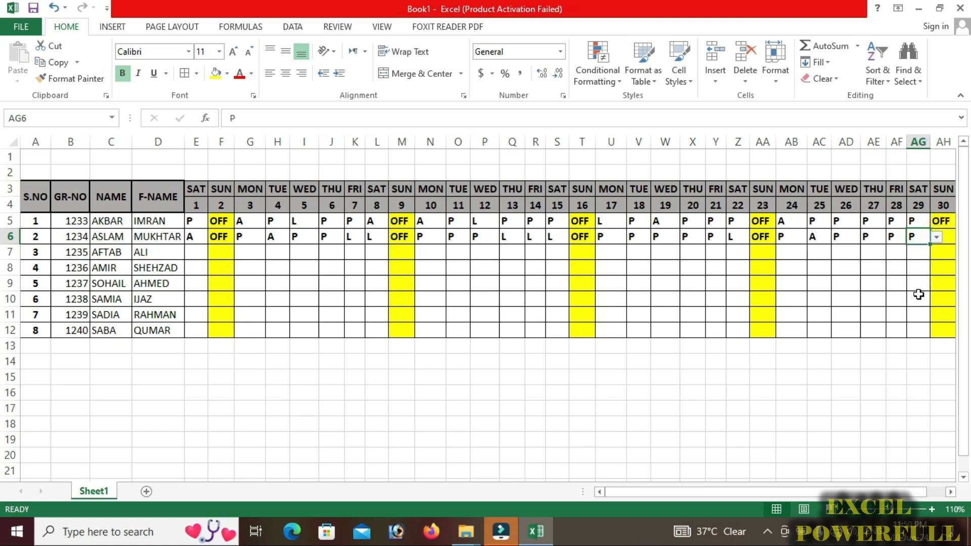
{"action": "left_click", "coordinate": [944, 241]}
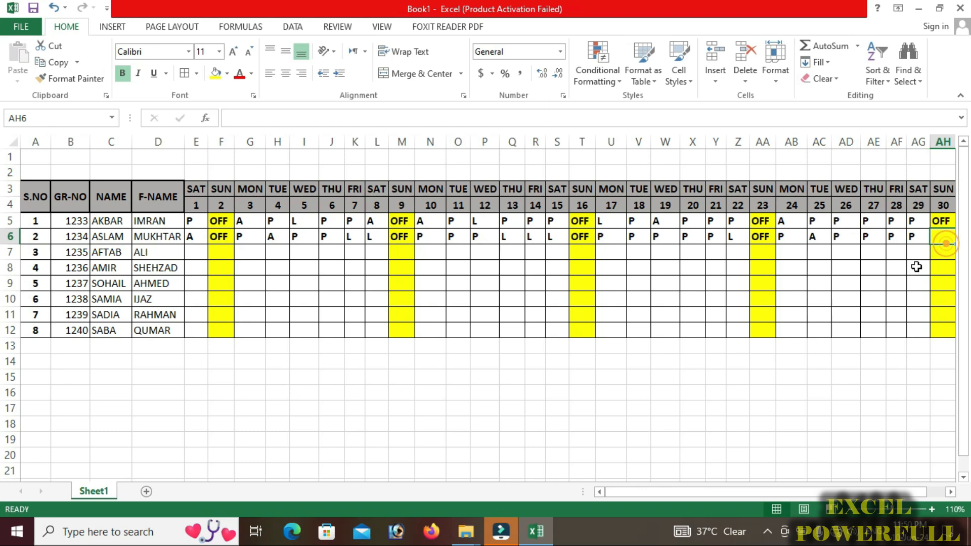
{"action": "left_click", "coordinate": [939, 493]}
{"action": "left_click", "coordinate": [932, 238]}
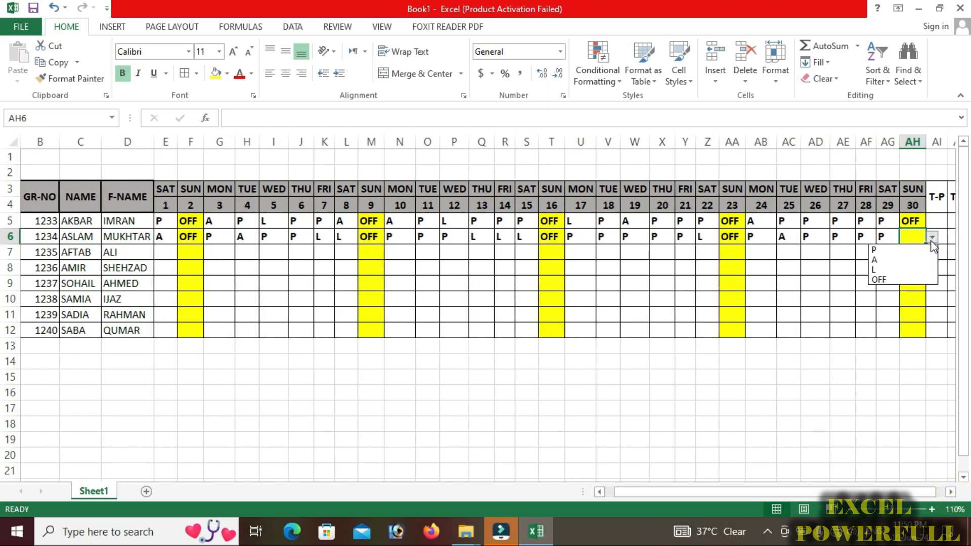
{"action": "left_click", "coordinate": [879, 250]}
{"action": "left_click", "coordinate": [931, 237]}
{"action": "left_click", "coordinate": [886, 279]}
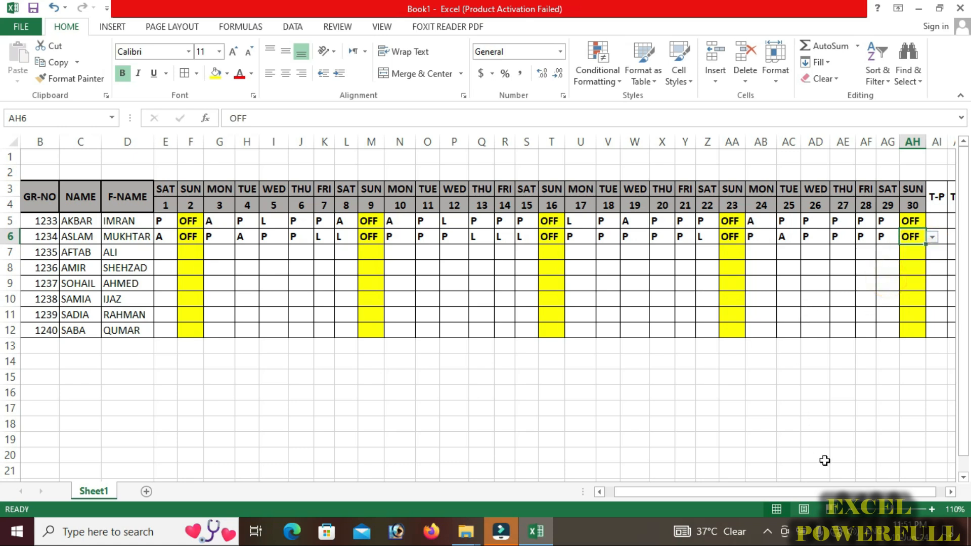
Enter =COUNTIF(E5:AH5,"P") in AI5 to total the first student's present days under T-P.
{"action": "left_click_drag", "start_coordinate": [930, 491], "coordinate": [935, 490]}
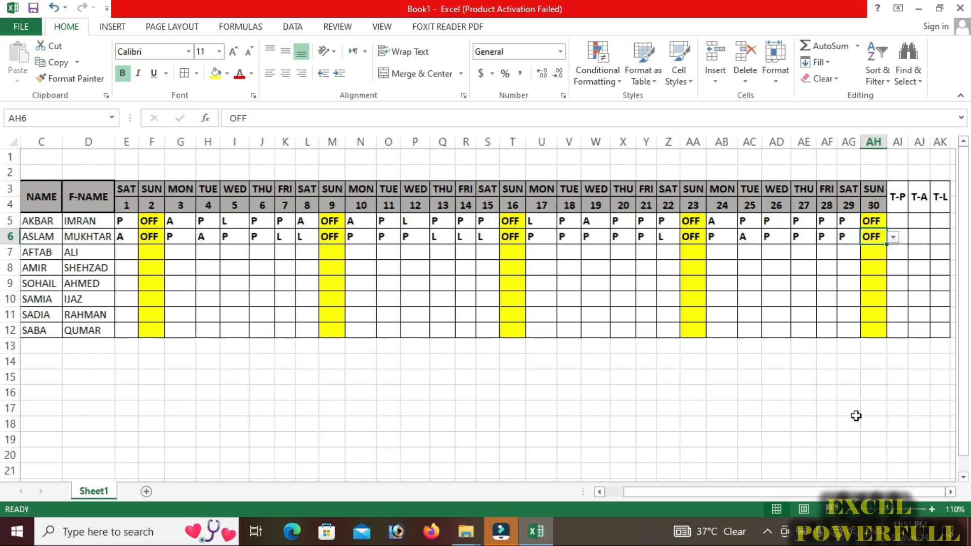
{"action": "left_click", "coordinate": [895, 225]}
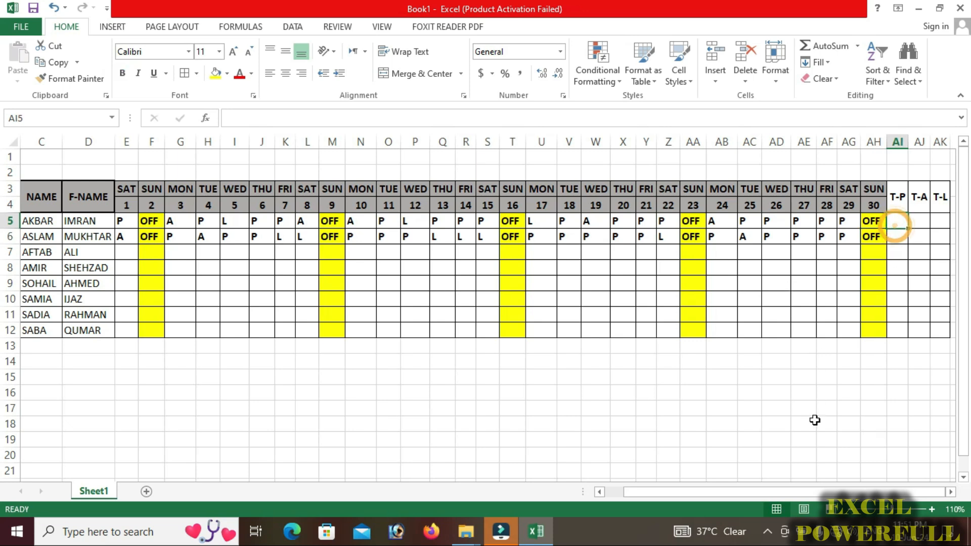
{"action": "mouse_move", "coordinate": [694, 491]}
{"action": "left_mouse_down"}
{"action": "mouse_move", "coordinate": [632, 494]}
{"action": "mouse_move", "coordinate": [686, 491]}
{"action": "left_mouse_up"}
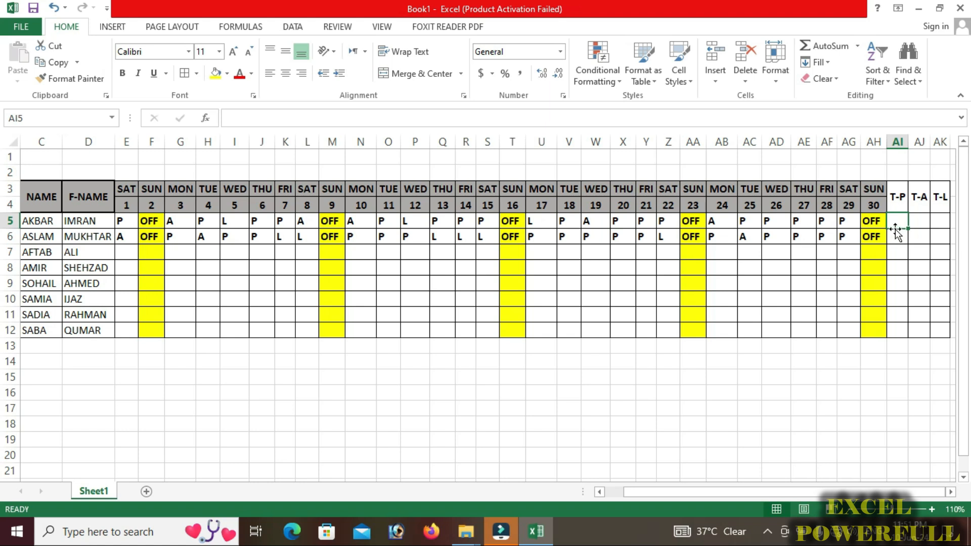
{"action": "type", "text": "=COUNTIF("}
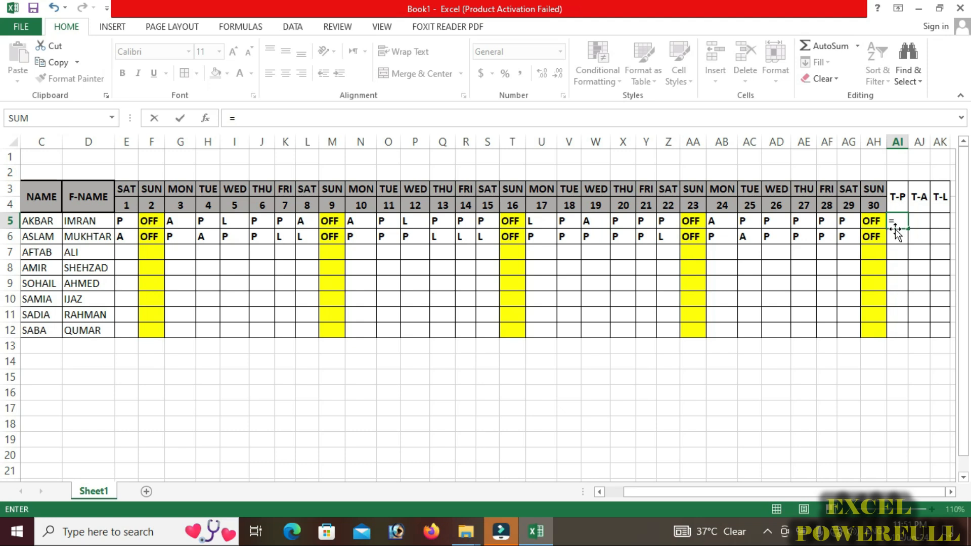
{"action": "type", "text": "CO"}
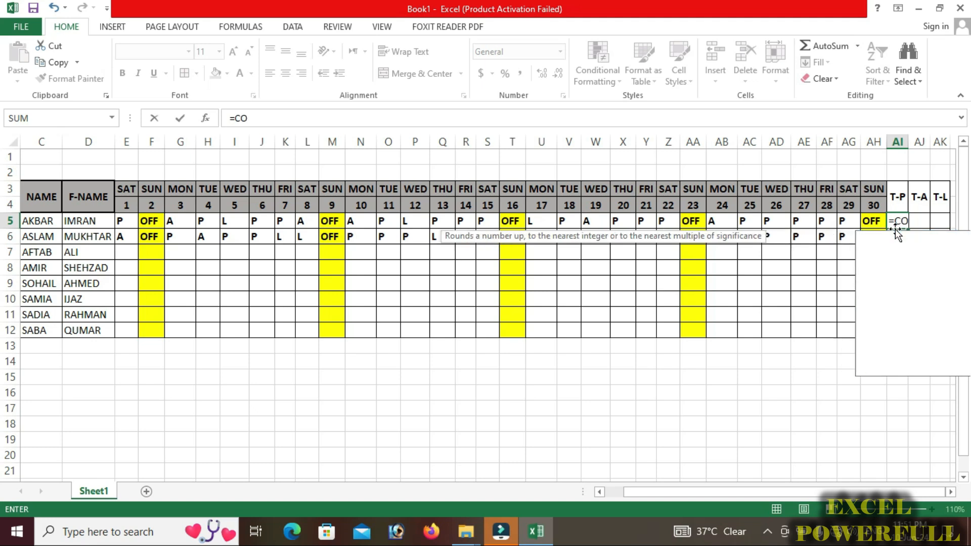
{"action": "type", "text": "UNTIF"}
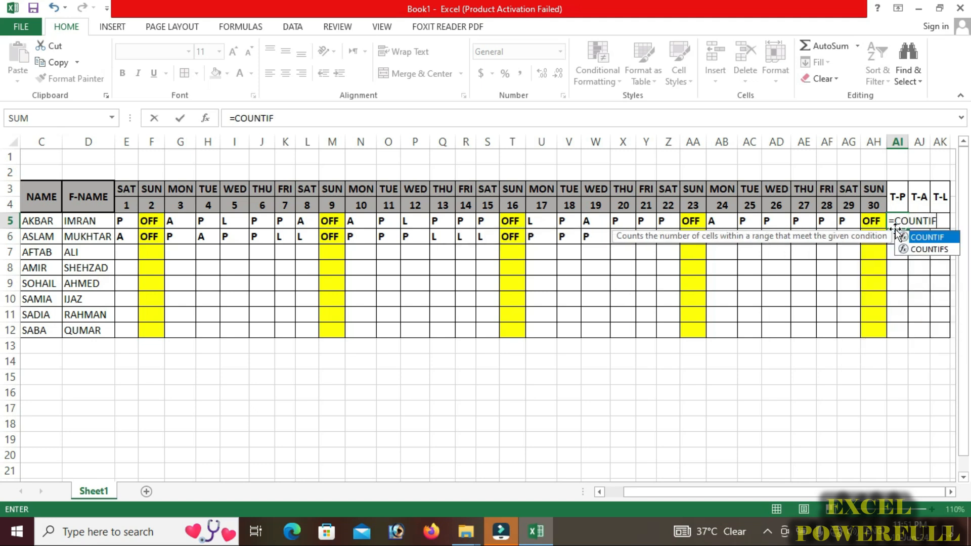
{"action": "type", "text": "("}
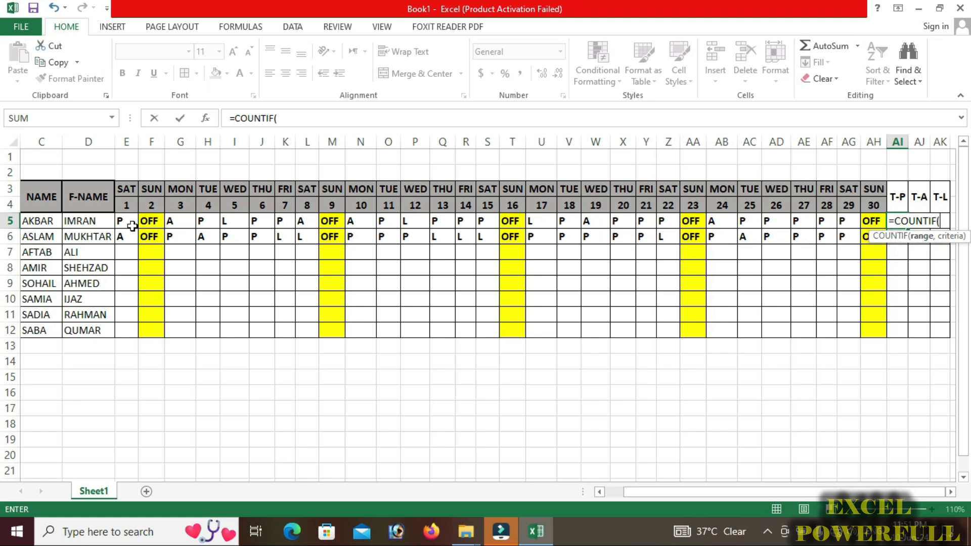
{"action": "left_click_drag", "start_coordinate": [125, 222], "coordinate": [872, 221]}
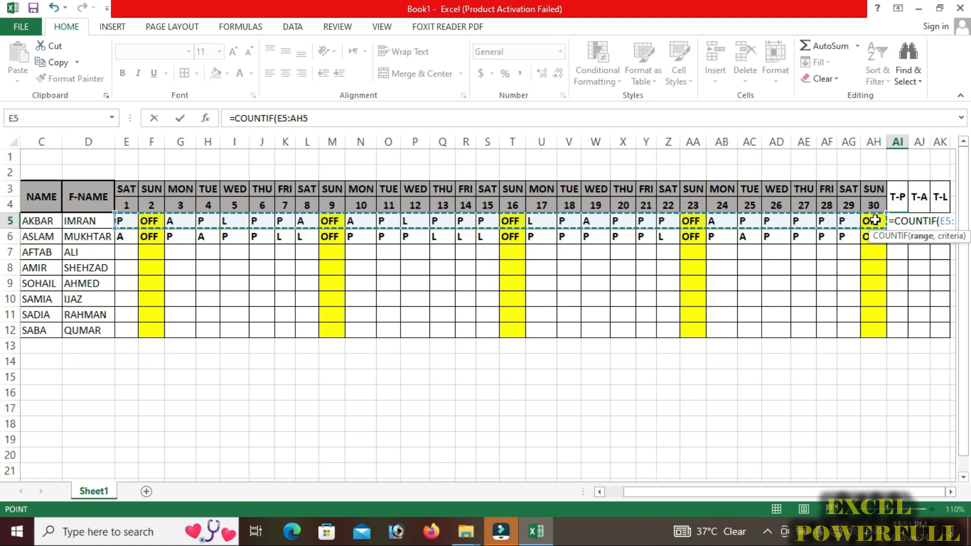
{"action": "left_click", "coordinate": [950, 492]}
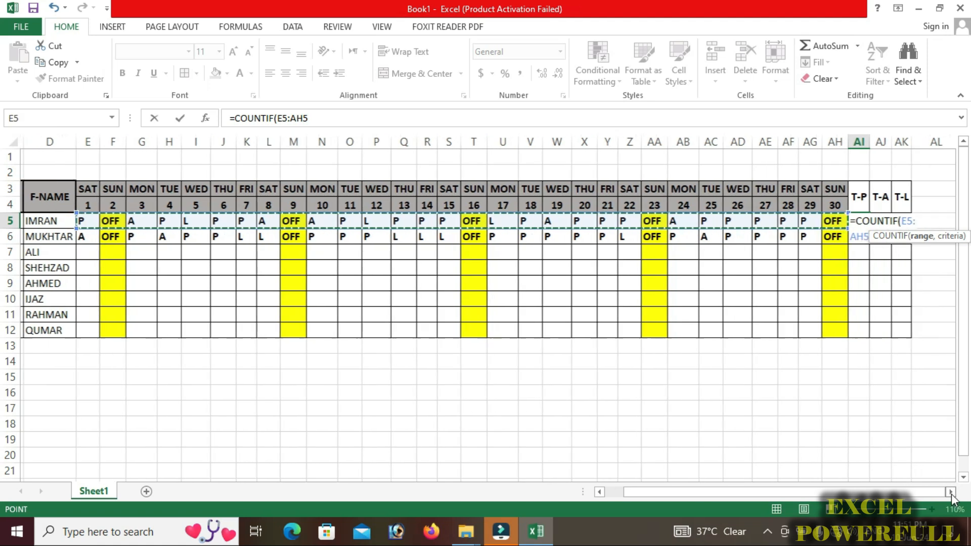
{"action": "left_click", "coordinate": [950, 492]}
{"action": "type", "text": ",\"P"}
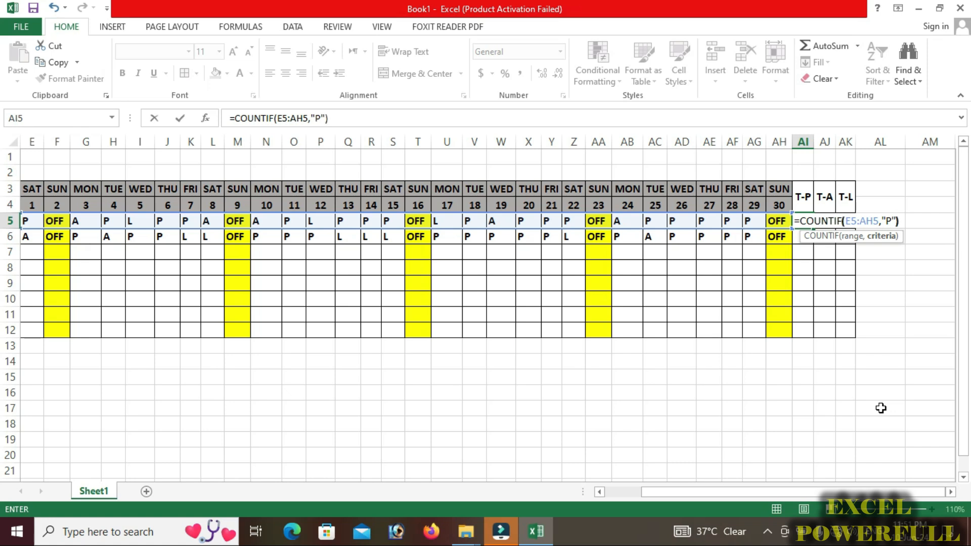
{"action": "key", "text": "Return"}
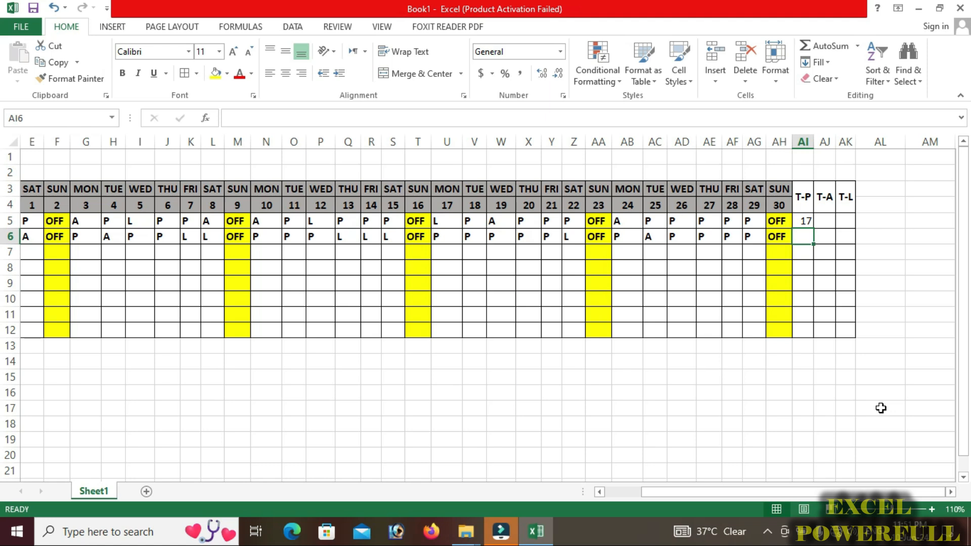
Fill the AI5 formula across AJ5:AK5 and change the COUNTIF criterion in AJ5 to "A".
{"action": "left_click", "coordinate": [806, 224]}
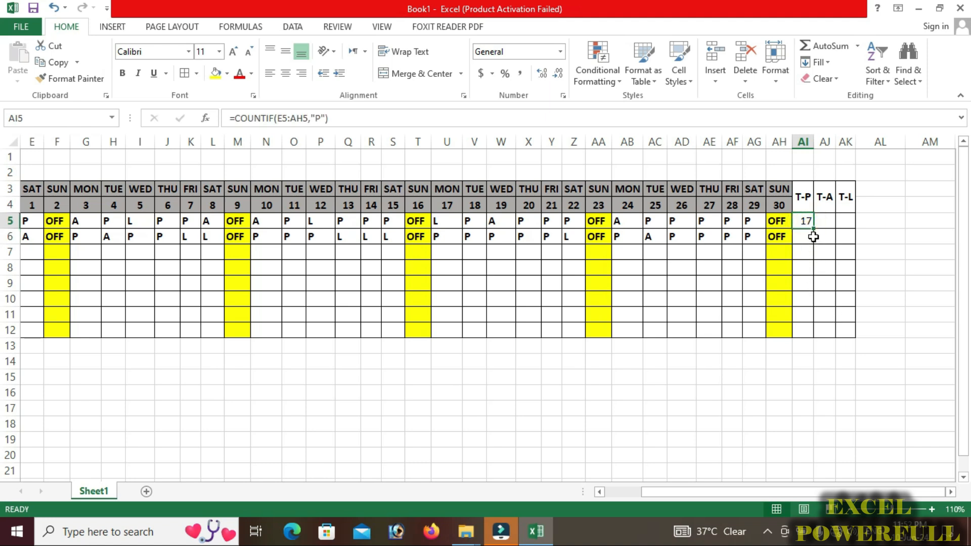
{"action": "left_click_drag", "start_coordinate": [813, 229], "coordinate": [853, 229]}
{"action": "left_click", "coordinate": [827, 223]}
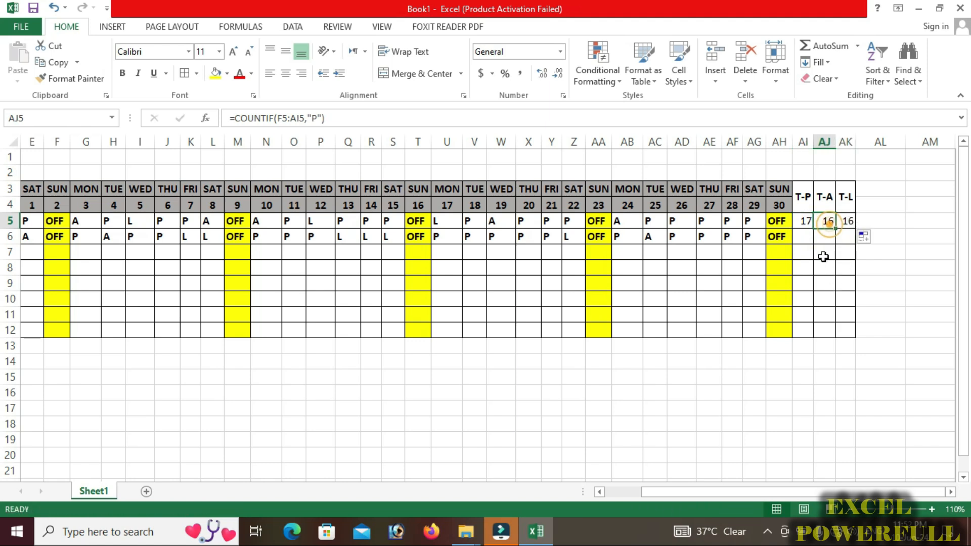
{"action": "key", "text": "F2"}
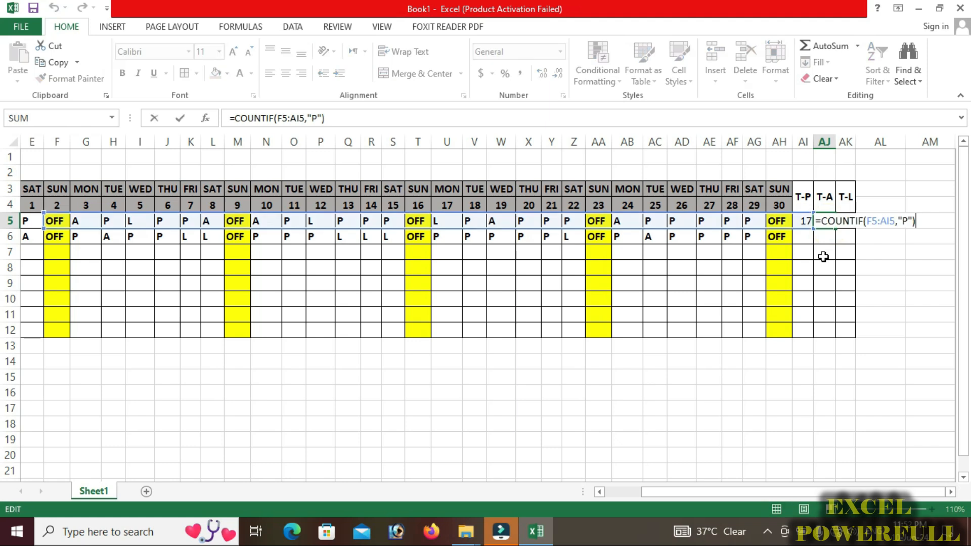
{"action": "left_click", "coordinate": [906, 224]}
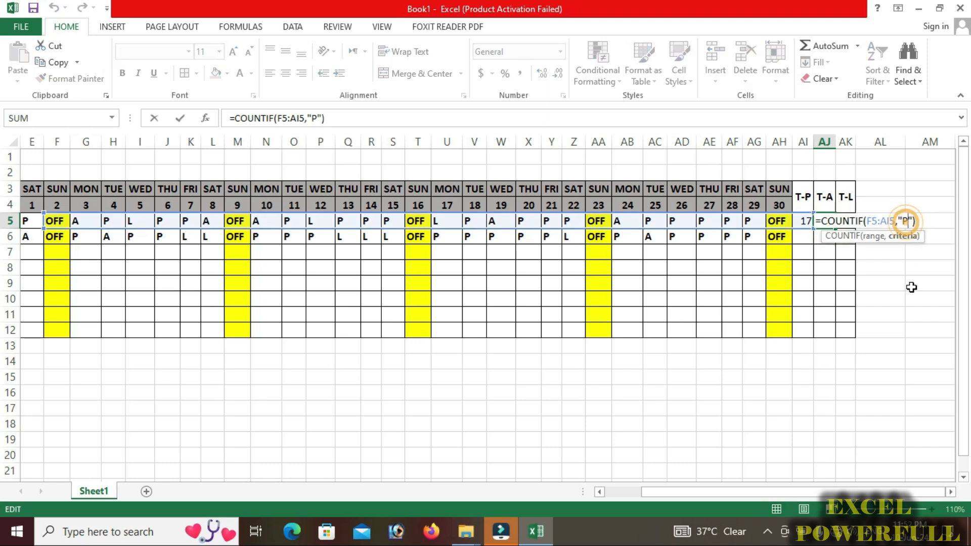
{"action": "key", "text": "BackSpace"}
{"action": "type", "text": "L"}
{"action": "key", "text": "BackSpace"}
{"action": "type", "text": "A"}
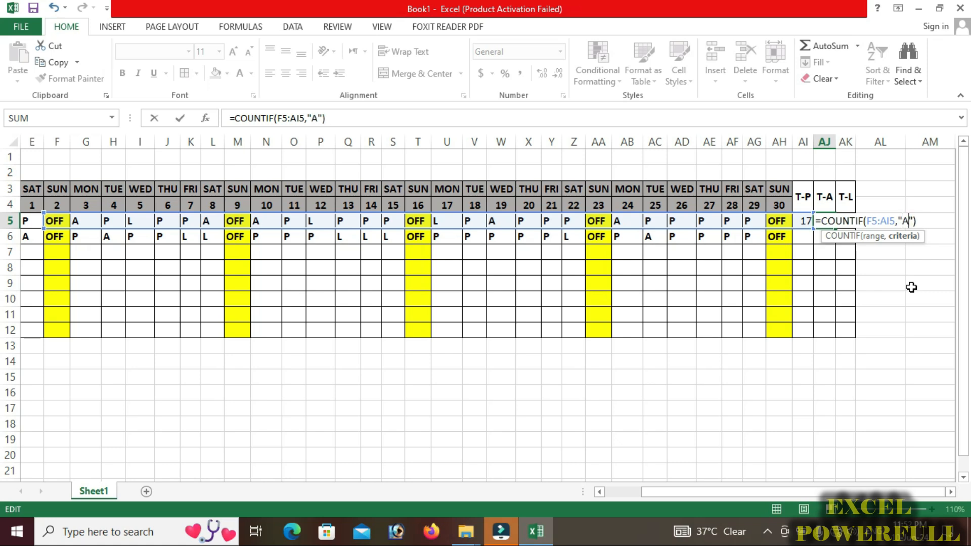
{"action": "key", "text": "Return"}
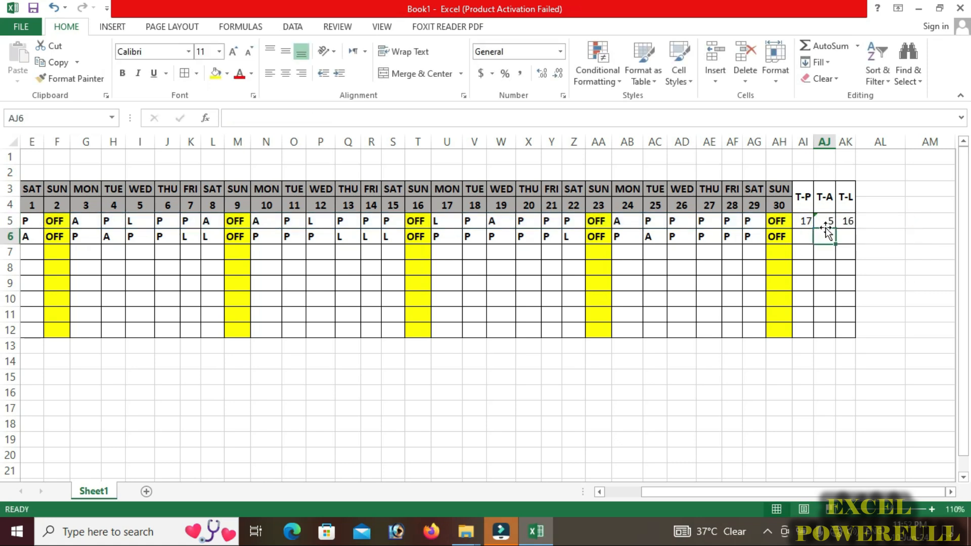
Ignore the inconsistent formula error on the first student's T-A cell, AJ5.
{"action": "left_click", "coordinate": [825, 223]}
{"action": "left_click", "coordinate": [799, 221]}
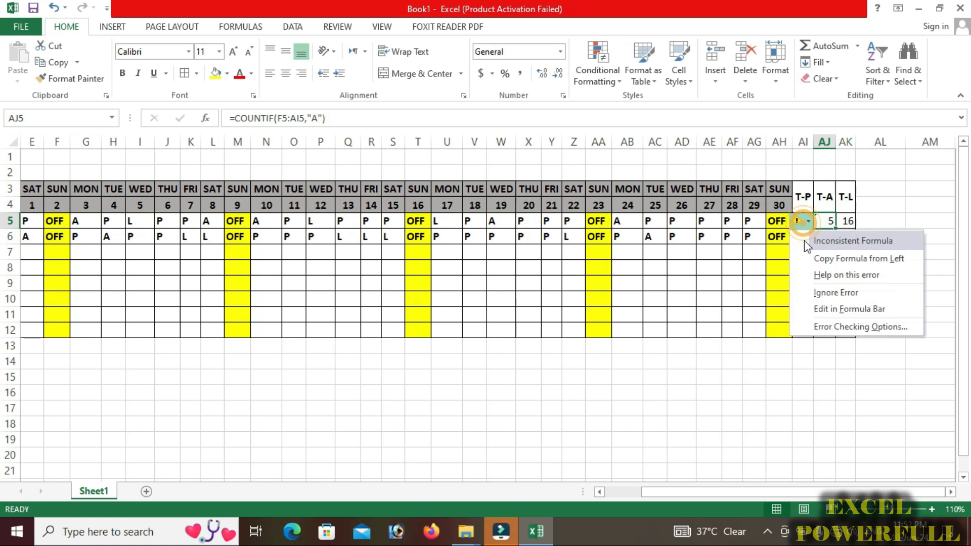
{"action": "left_click", "coordinate": [824, 293]}
Change the COUNTIF criterion in the first student's T-L cell, AK5, to "L".
{"action": "left_click", "coordinate": [845, 227]}
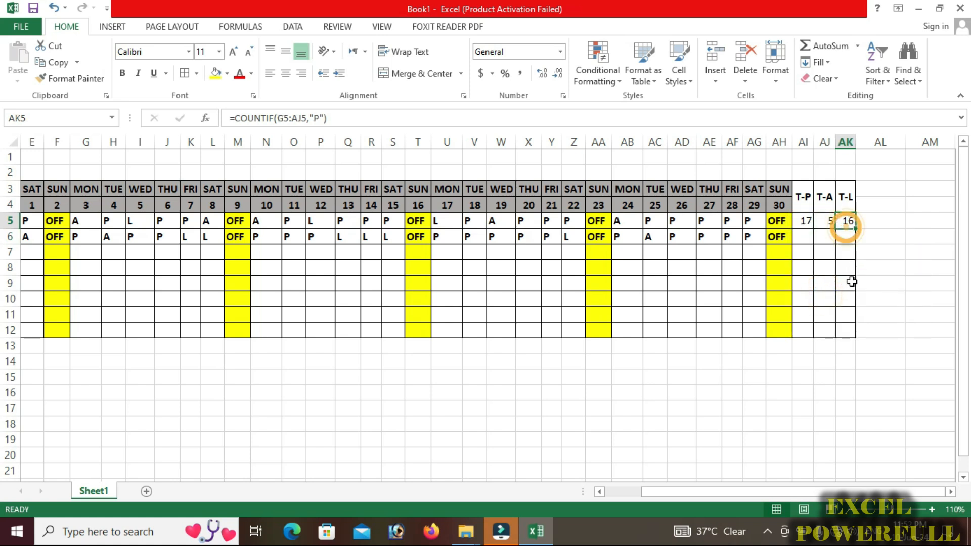
{"action": "key", "text": "F2"}
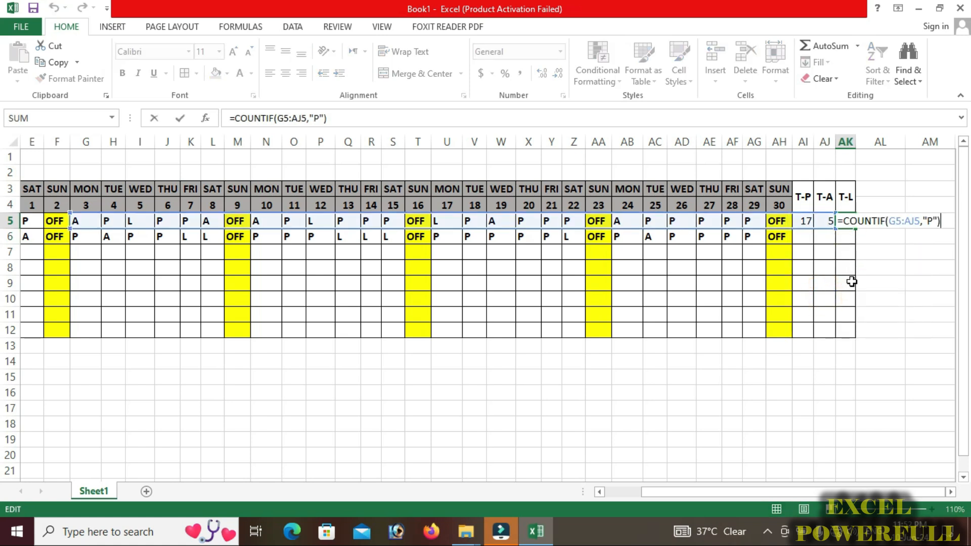
{"action": "key", "text": "Left"}
{"action": "key", "text": "Left"}
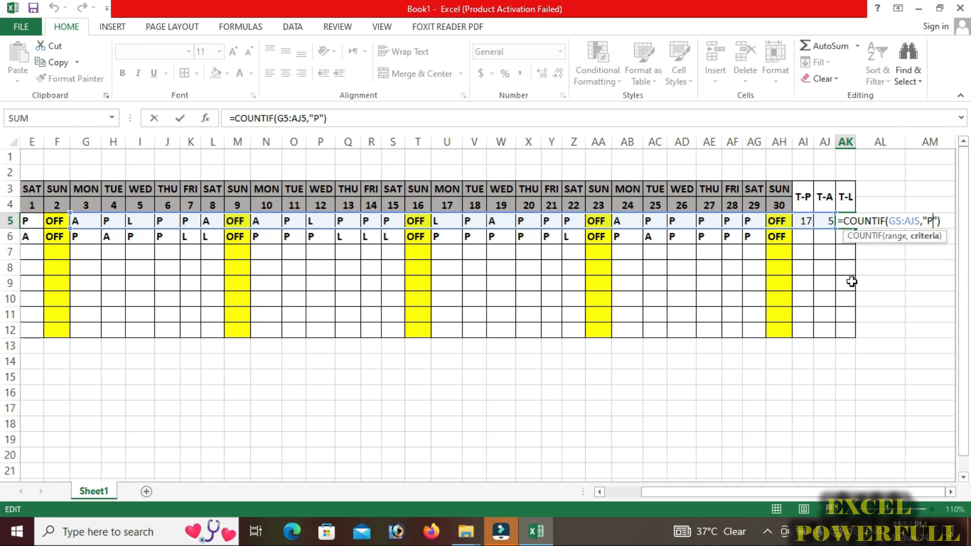
{"action": "key", "text": "BackSpace"}
{"action": "type", "text": "L"}
{"action": "key", "text": "Return"}
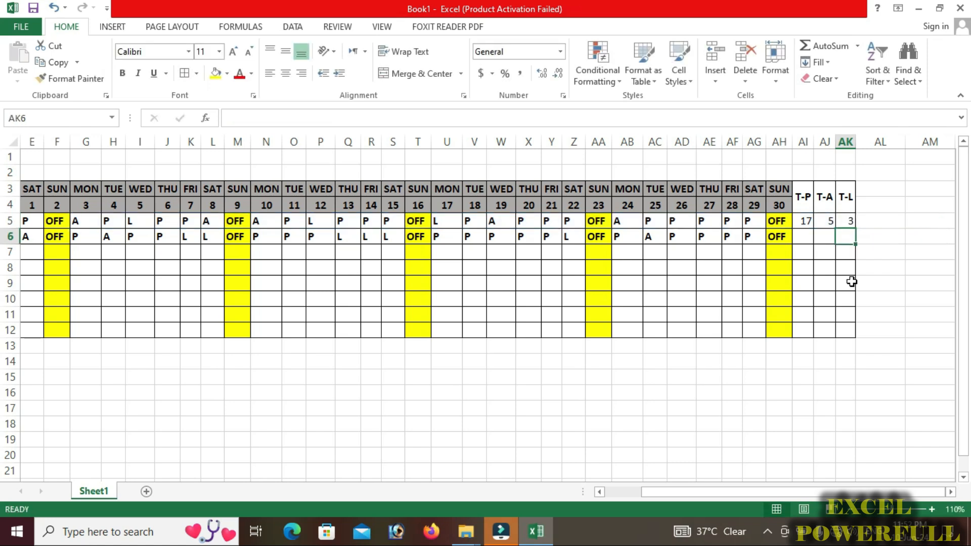
Clear the filled T-A and T-L formulas from AJ5:AK5.
{"action": "left_click_drag", "start_coordinate": [829, 220], "coordinate": [845, 221]}
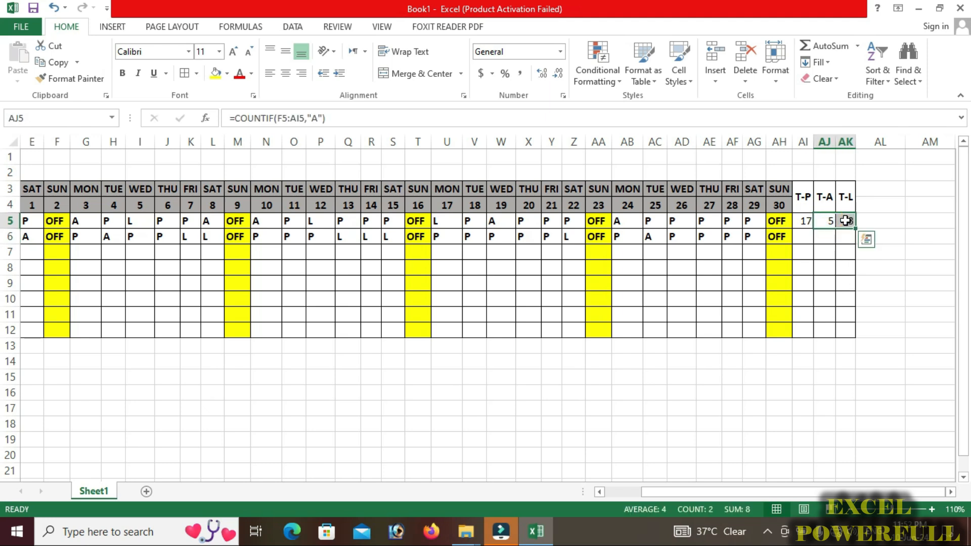
{"action": "key", "text": "Delete"}
{"action": "left_click", "coordinate": [829, 253]}
Begin a COUNTIF formula in AJ5 for the first student's T-A total.
{"action": "left_click", "coordinate": [829, 220]}
{"action": "type", "text": "="}
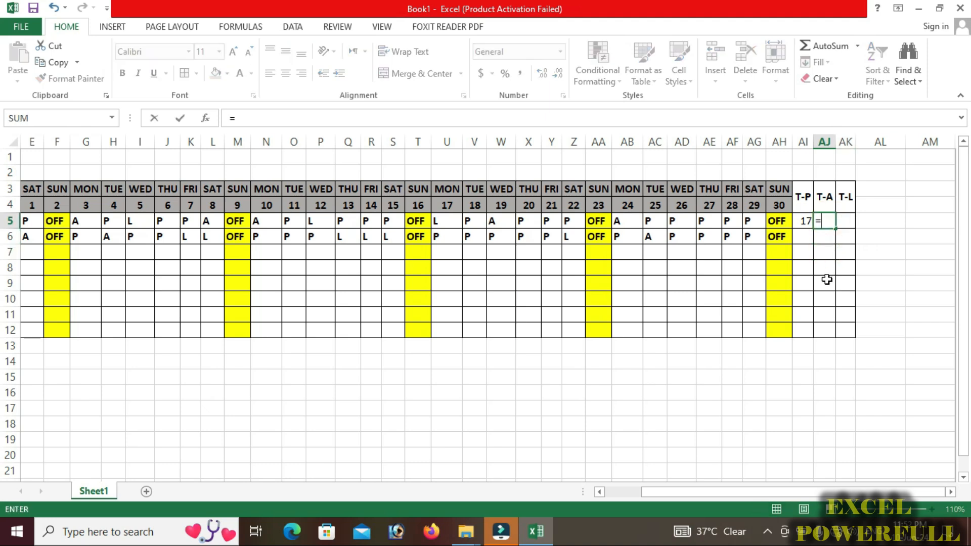
{"action": "type", "text": "COU"}
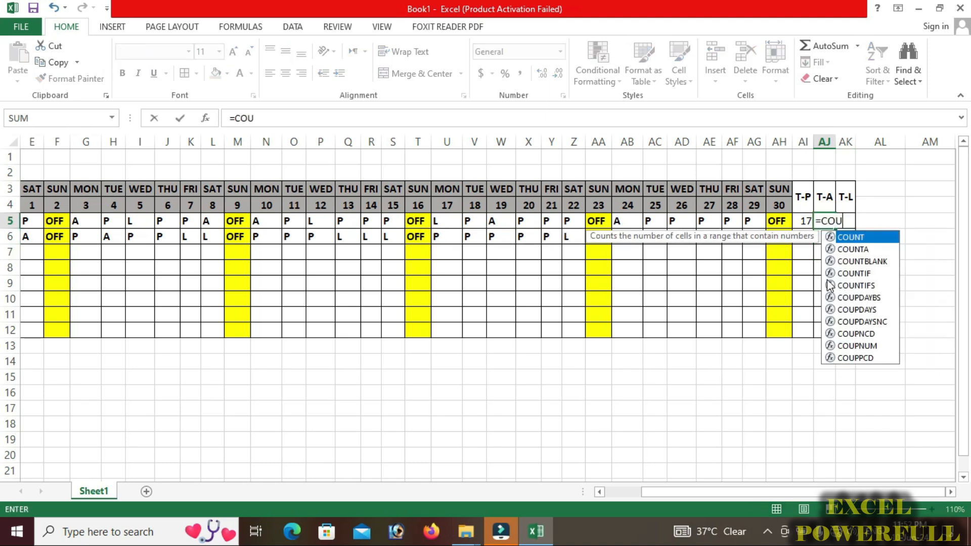
{"action": "type", "text": "NTIF"}
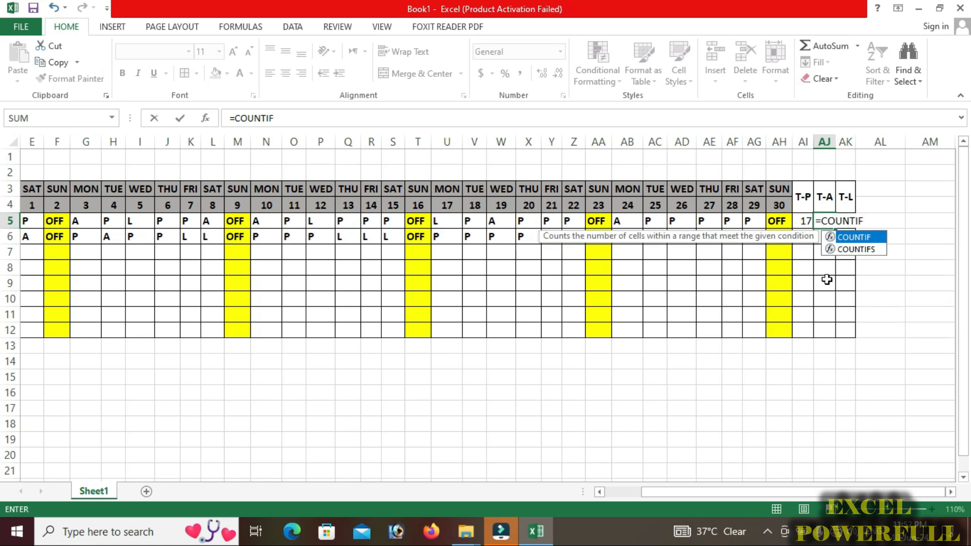
{"action": "type", "text": "("}
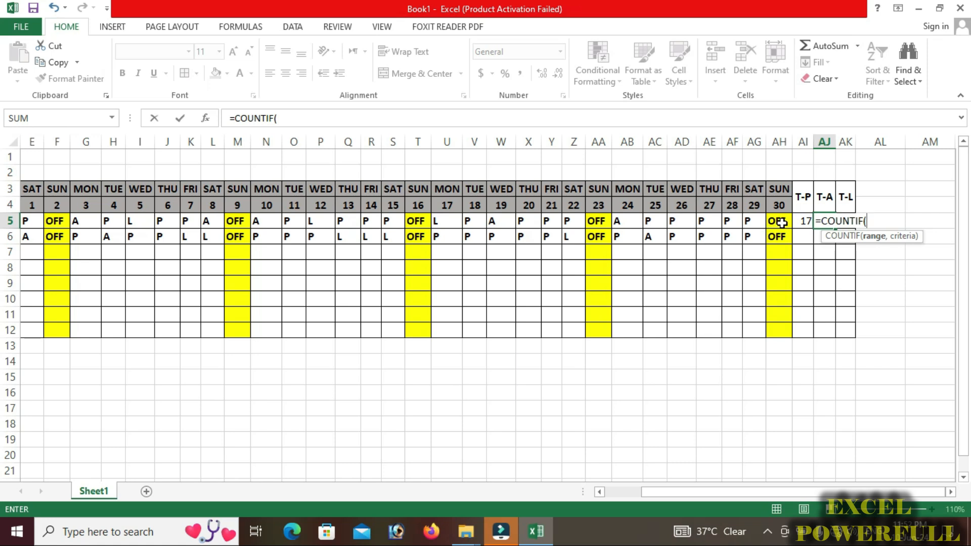
{"action": "left_click_drag", "start_coordinate": [708, 236], "coordinate": [521, 237]}
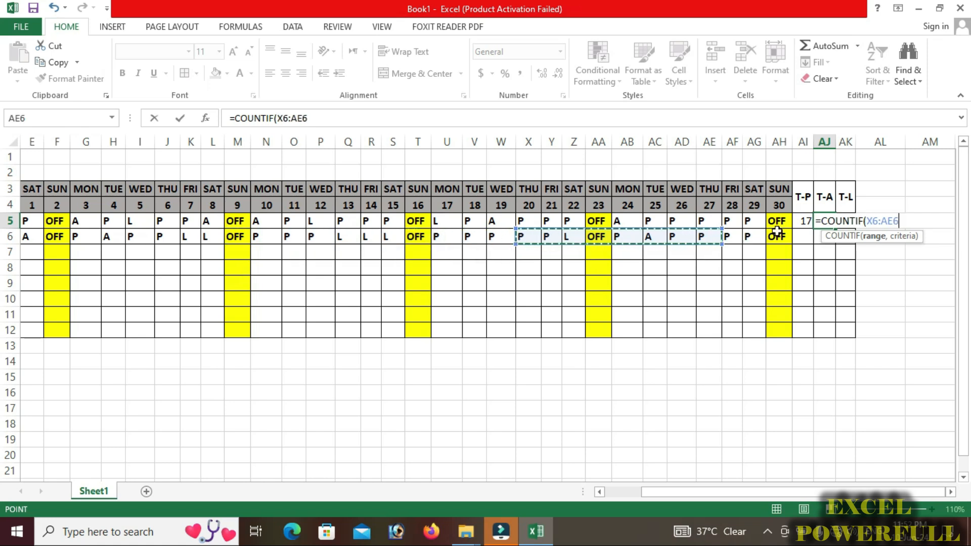
{"action": "key", "text": "BackSpace"}
{"action": "key", "text": "BackSpace"}
{"action": "key", "text": "BackSpace"}
{"action": "key", "text": "BackSpace"}
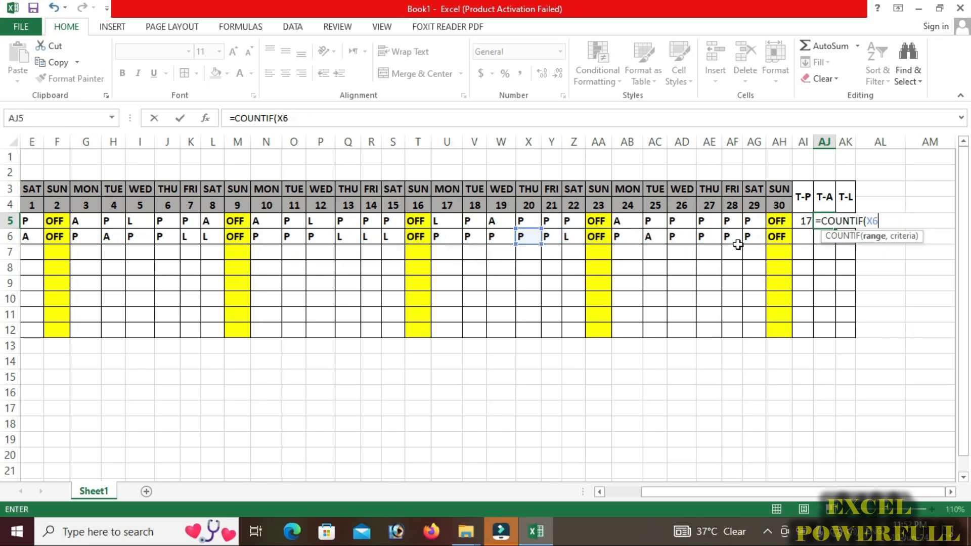
Complete the AJ5 COUNTIF formula with the range E5:AH5 and the criterion "A".
{"action": "left_click_drag", "start_coordinate": [782, 223], "coordinate": [163, 221]}
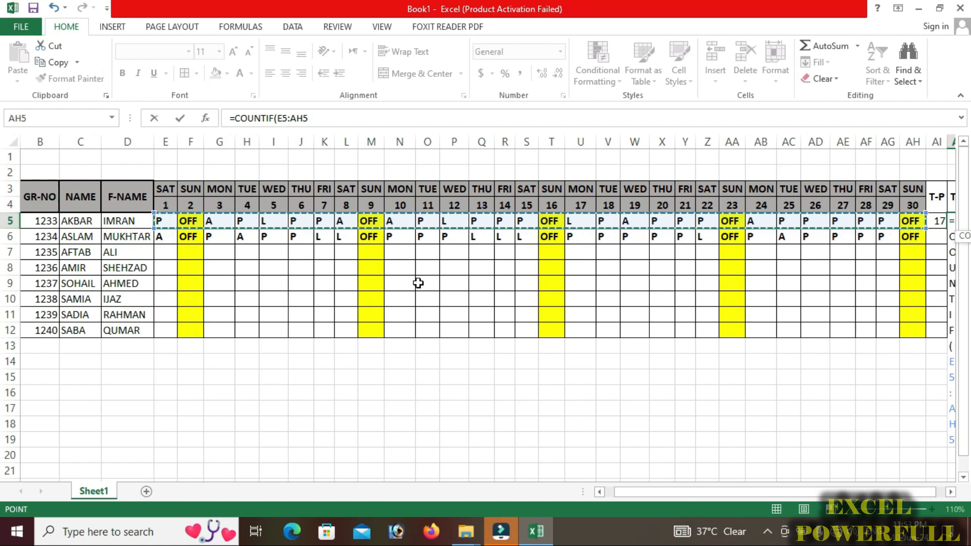
{"action": "left_click", "coordinate": [951, 493]}
{"action": "left_click", "coordinate": [950, 493]}
{"action": "left_click", "coordinate": [950, 493]}
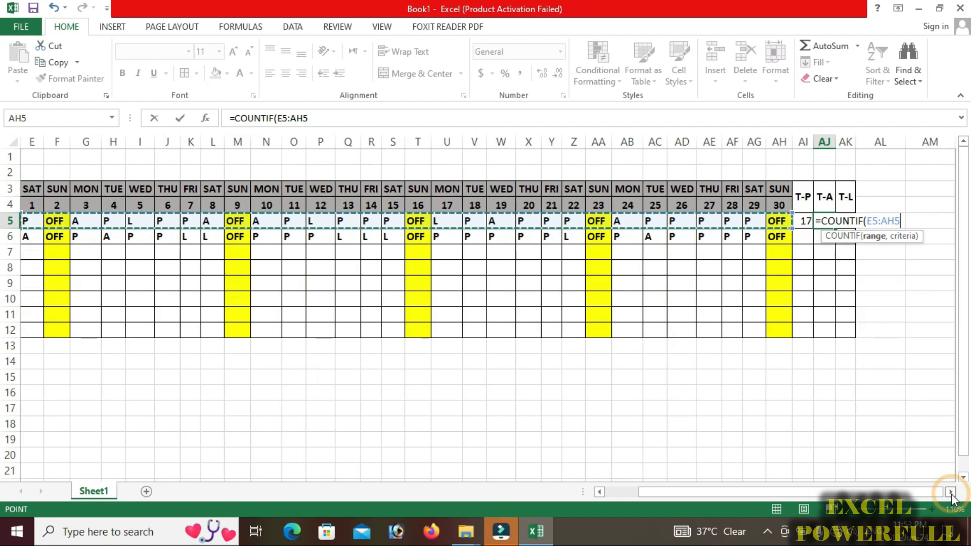
{"action": "type", "text": ",\"A"}
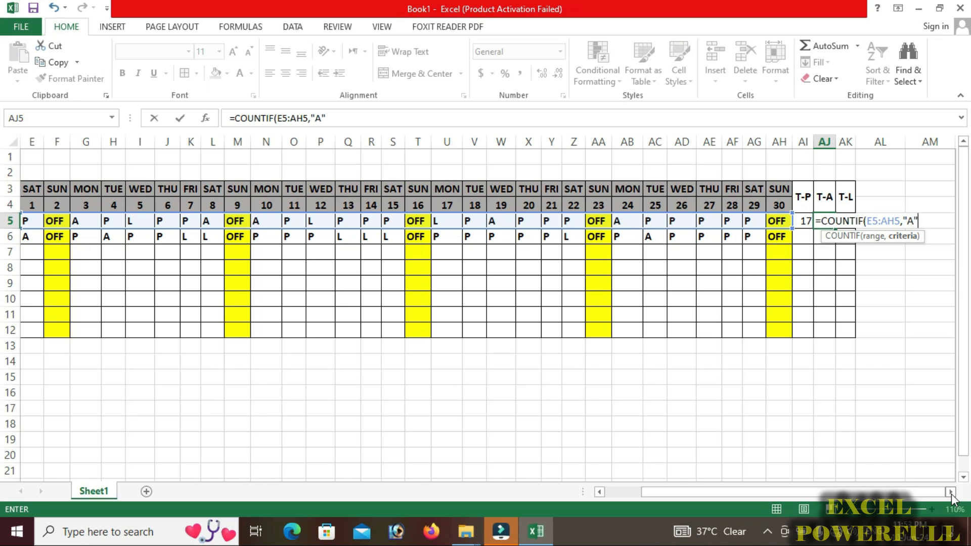
{"action": "key", "text": "Return"}
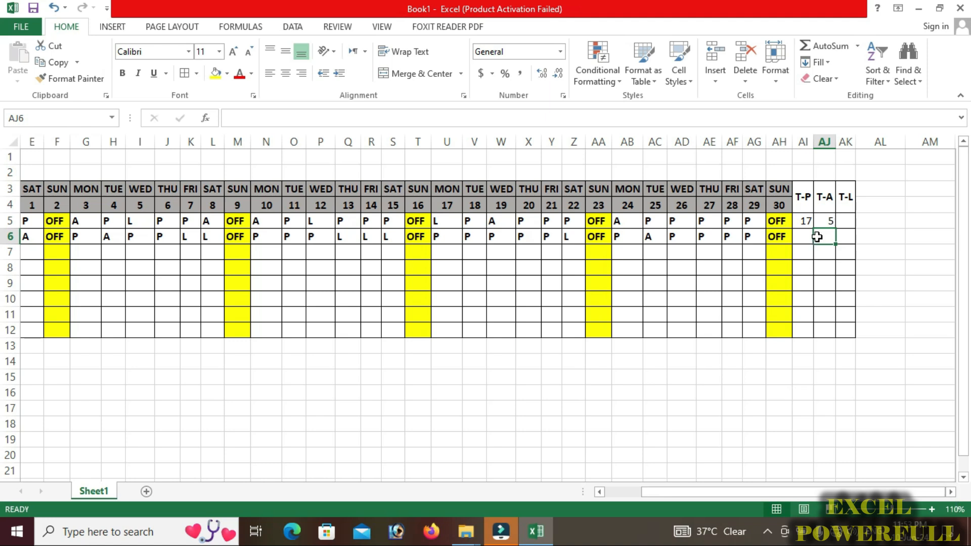
{"action": "left_click", "coordinate": [824, 223]}
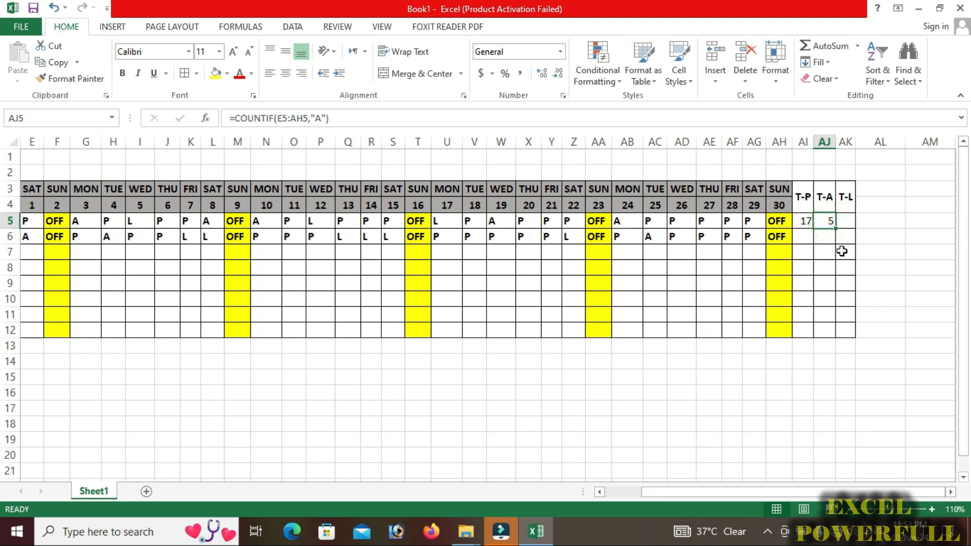
Enter a COUNTIF formula in AK5 for the first student's T-L total, with the range E5:AH5 and the criterion "L".
{"action": "left_click", "coordinate": [844, 224]}
{"action": "type", "text": "="}
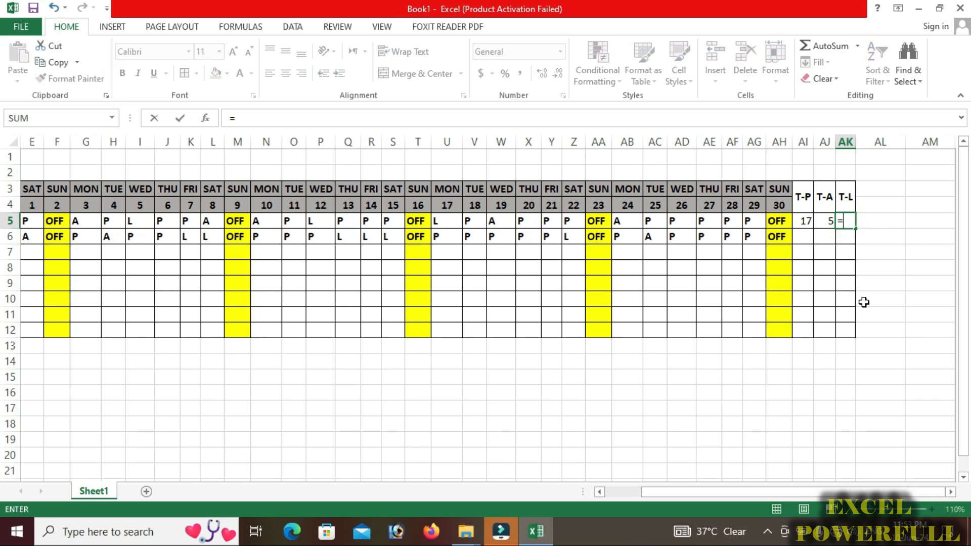
{"action": "type", "text": "COUNTIF"}
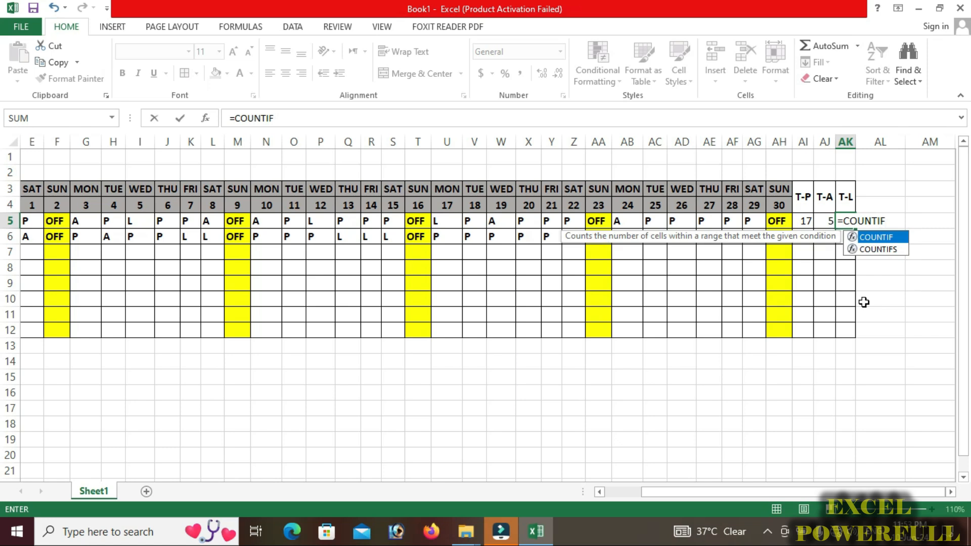
{"action": "type", "text": "("}
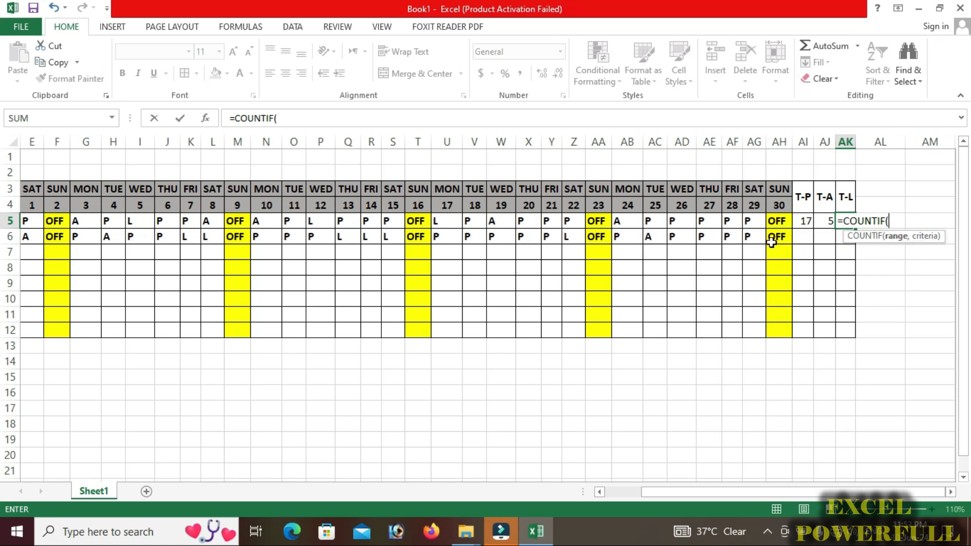
{"action": "left_click_drag", "start_coordinate": [782, 221], "coordinate": [207, 222]}
{"action": "left_click_drag", "start_coordinate": [852, 493], "coordinate": [872, 493]}
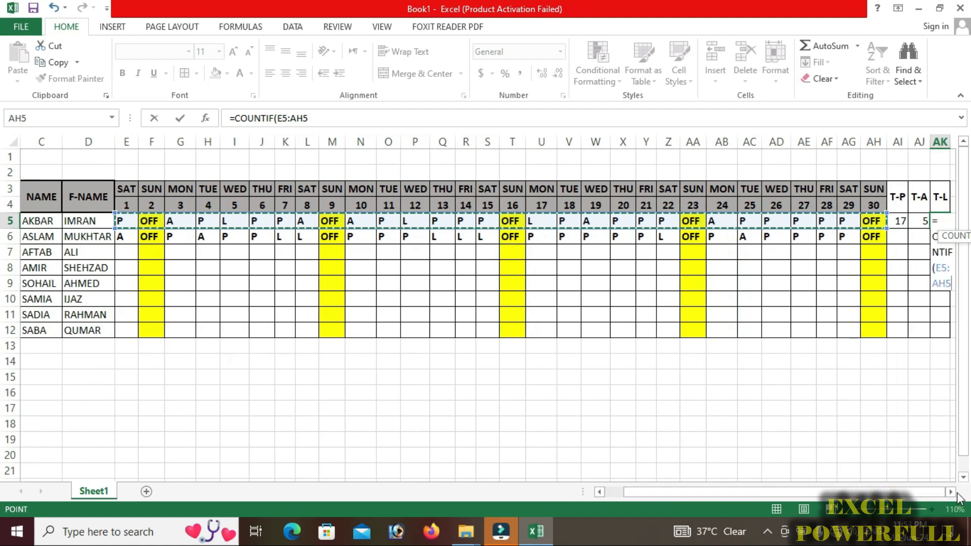
{"action": "left_click", "coordinate": [950, 491]}
{"action": "left_click", "coordinate": [950, 492]}
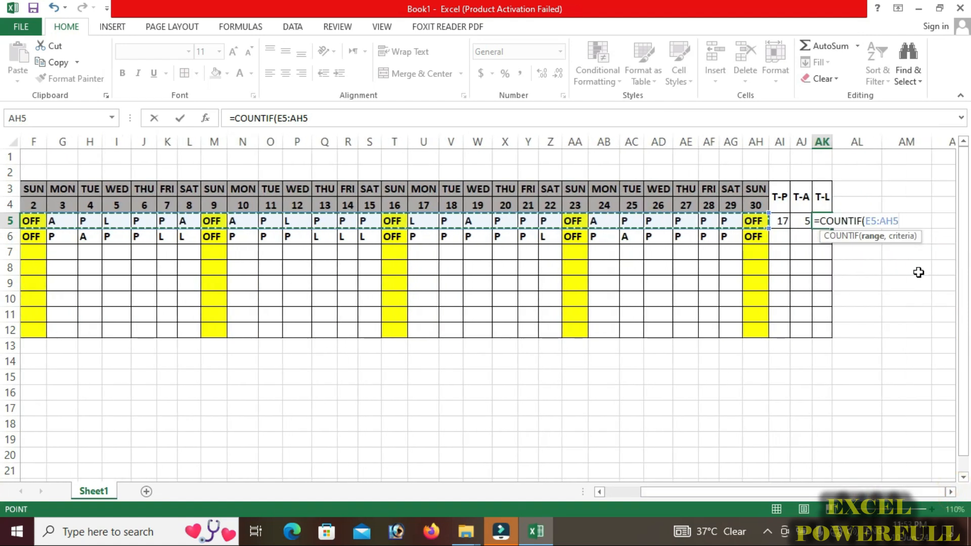
{"action": "type", "text": ",\"L"}
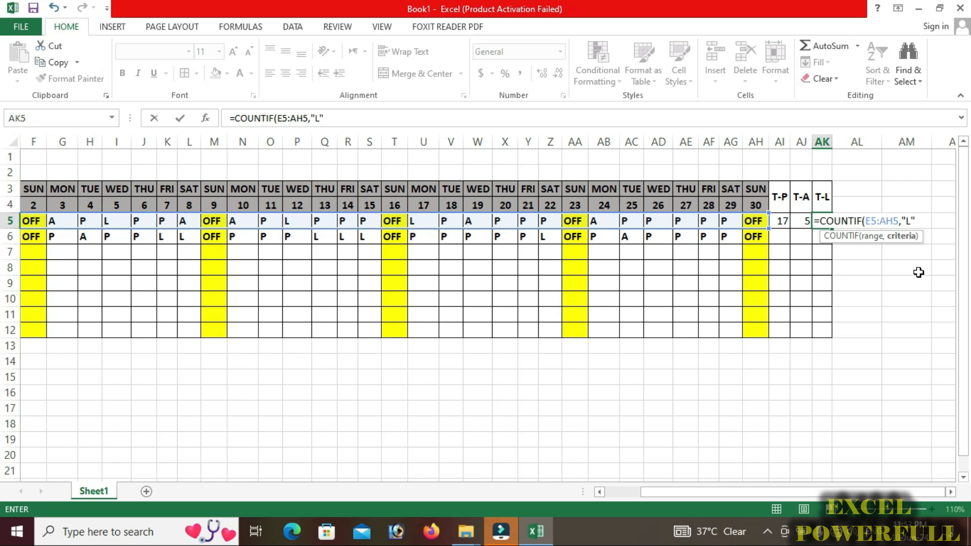
{"action": "key", "text": "Return"}
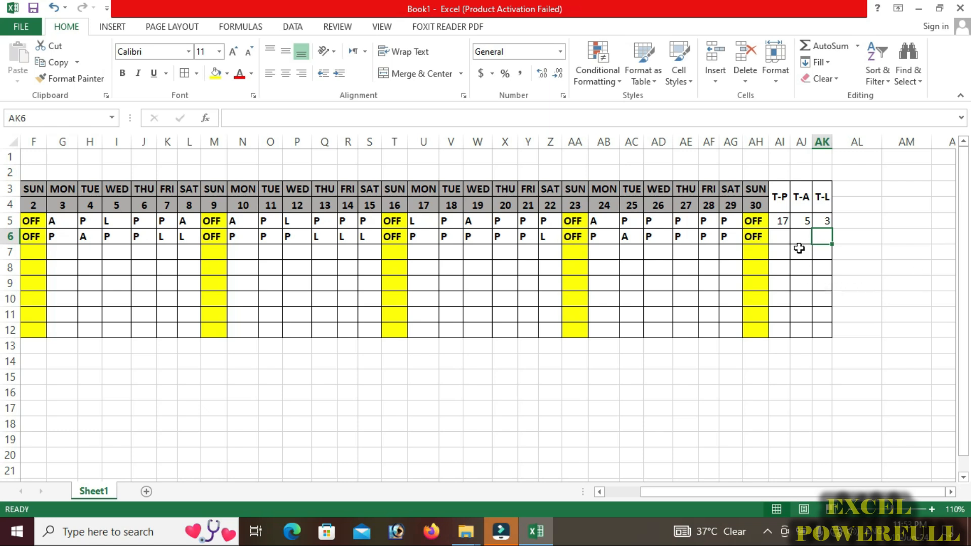
Select the first student's T-P, T-A and T-L totals in AI5:AK5.
{"action": "left_click_drag", "start_coordinate": [786, 226], "coordinate": [816, 221]}
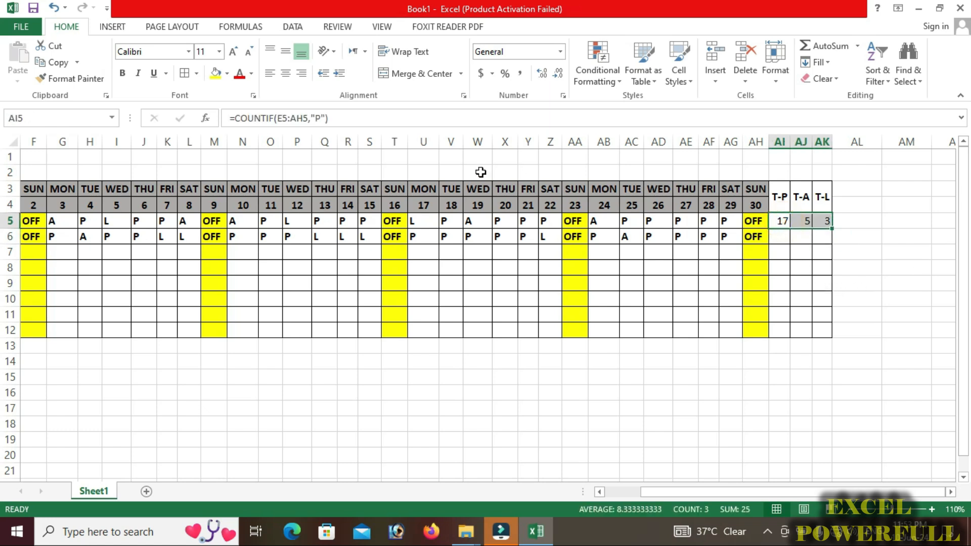
Centre the attendance totals in AI5:AK5 both vertically and horizontally.
{"action": "left_click", "coordinate": [286, 51]}
{"action": "left_click", "coordinate": [285, 73]}
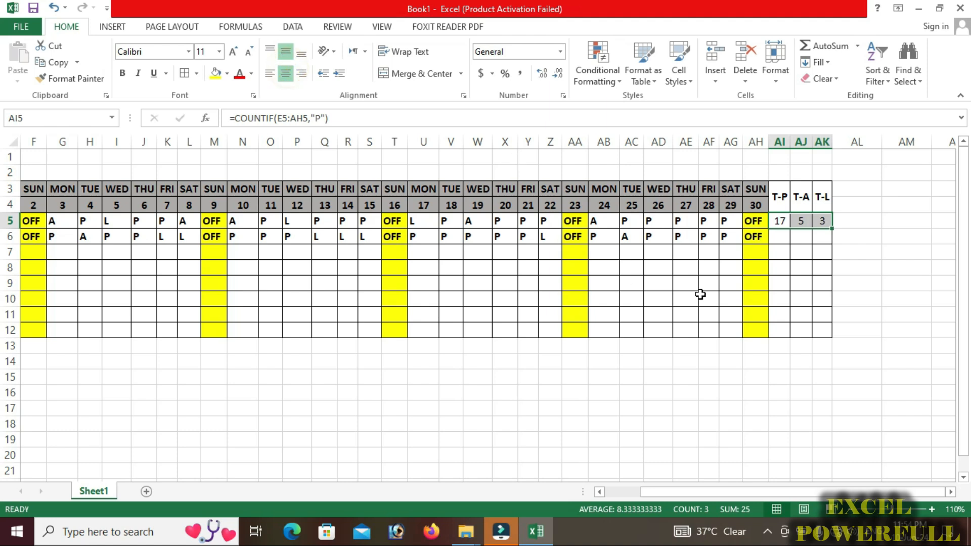
{"action": "left_click_drag", "start_coordinate": [760, 489], "coordinate": [726, 489]}
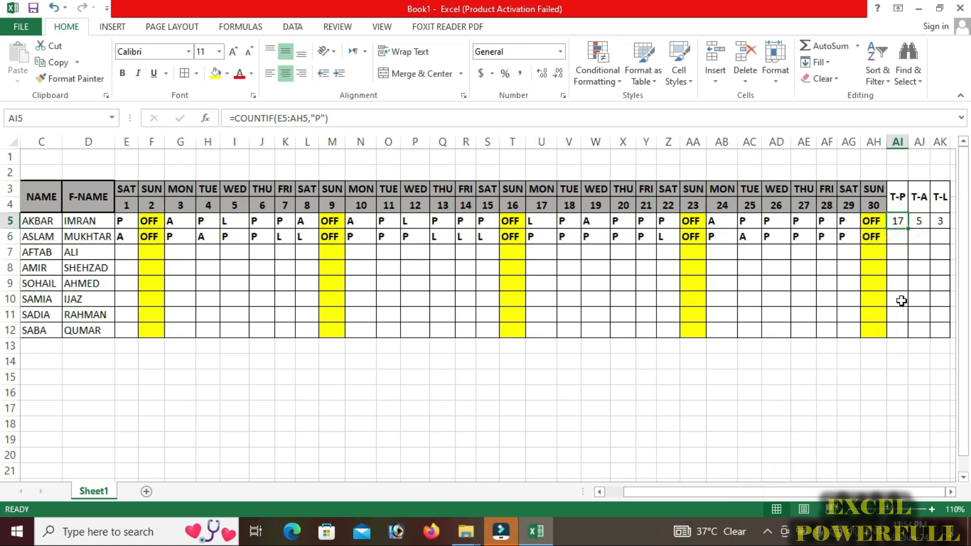
Copy the present, absent and leave COUNTIF formulas in AI5:AK5 down to row 12, checking the formulas in each column.
{"action": "left_click", "coordinate": [921, 224]}
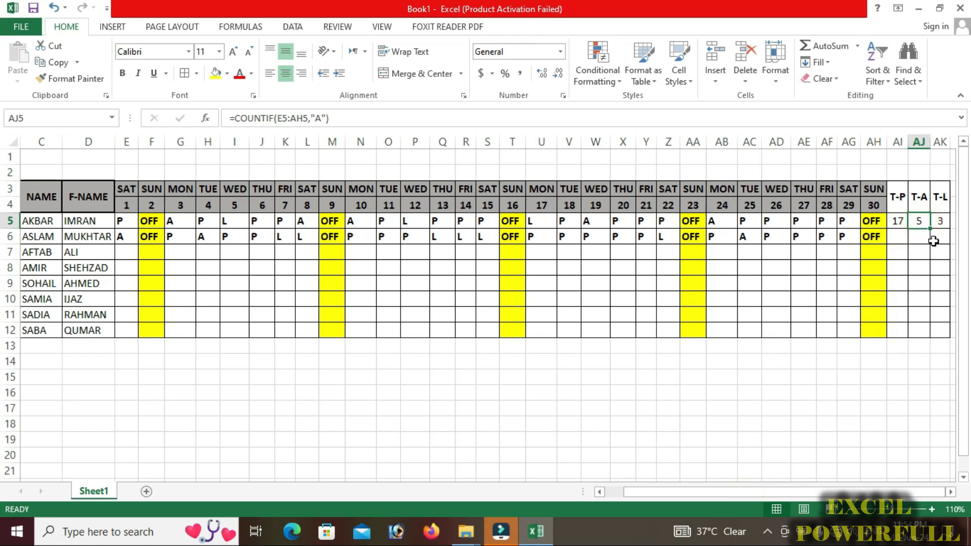
{"action": "left_click", "coordinate": [940, 221]}
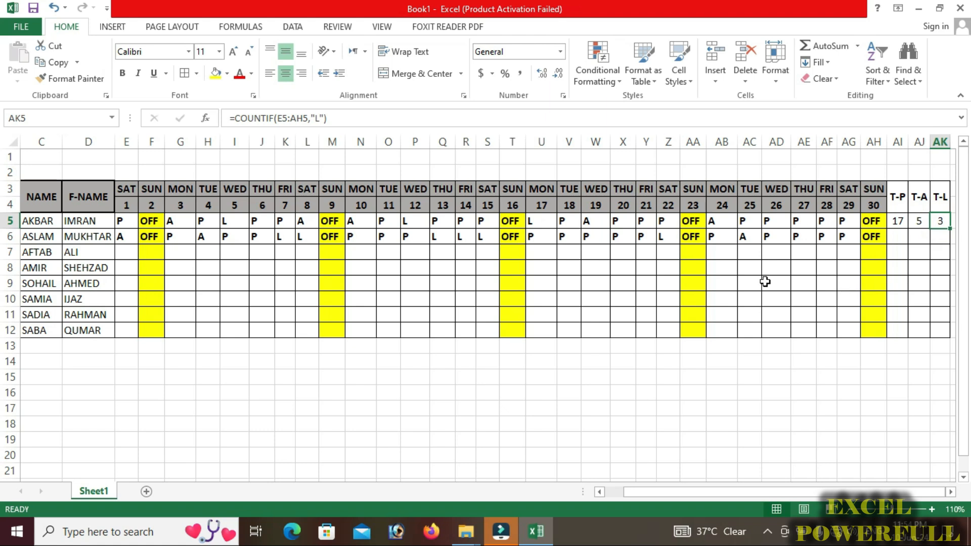
{"action": "left_click", "coordinate": [899, 221]}
{"action": "left_click_drag", "start_coordinate": [908, 228], "coordinate": [908, 336]}
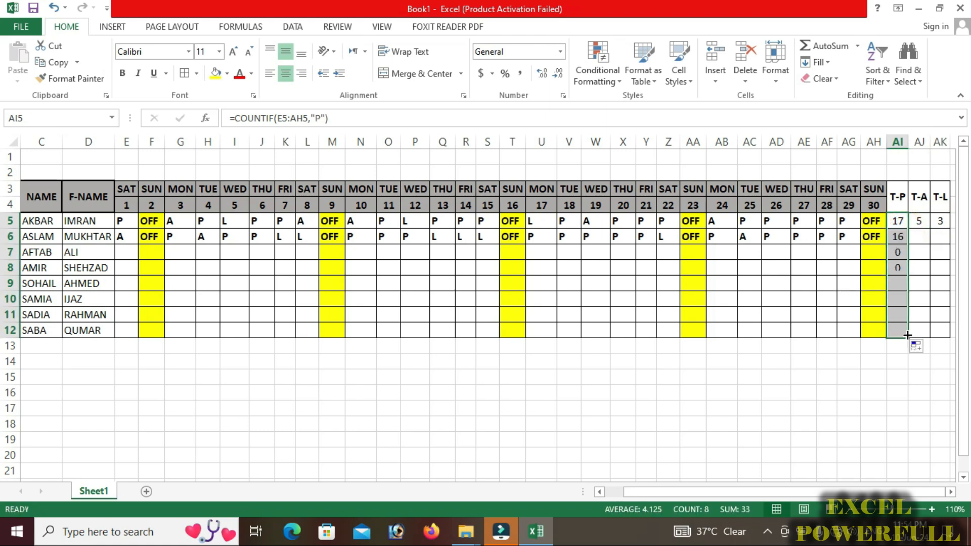
{"action": "left_click", "coordinate": [918, 221]}
{"action": "left_click_drag", "start_coordinate": [931, 230], "coordinate": [925, 334]}
{"action": "left_click", "coordinate": [940, 218]}
{"action": "left_click_drag", "start_coordinate": [950, 228], "coordinate": [944, 335]}
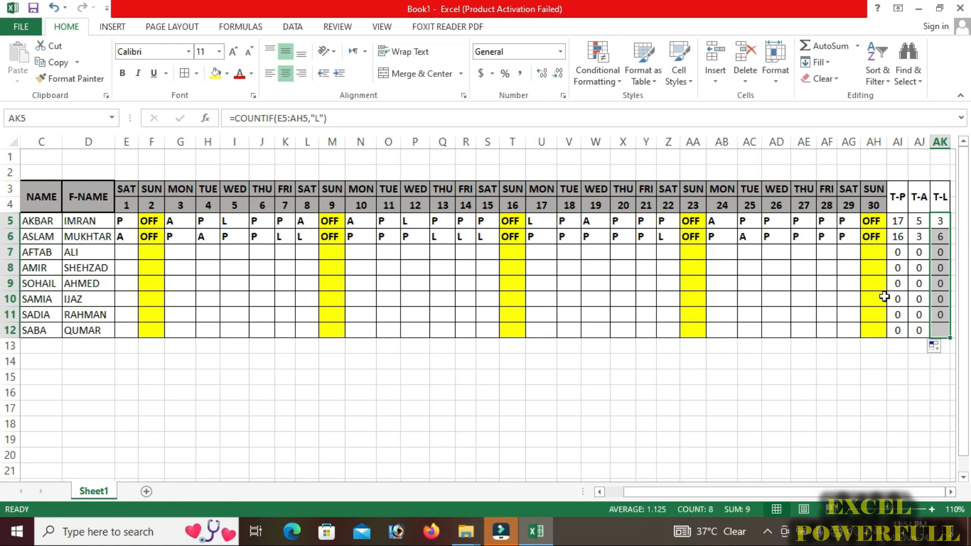
{"action": "left_click", "coordinate": [898, 238]}
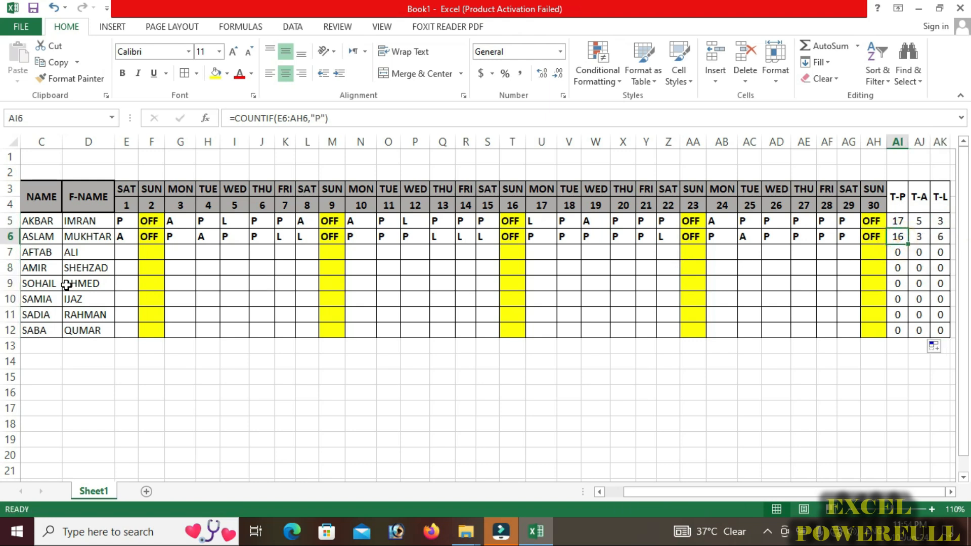
{"action": "left_click", "coordinate": [923, 238]}
{"action": "left_click", "coordinate": [939, 237]}
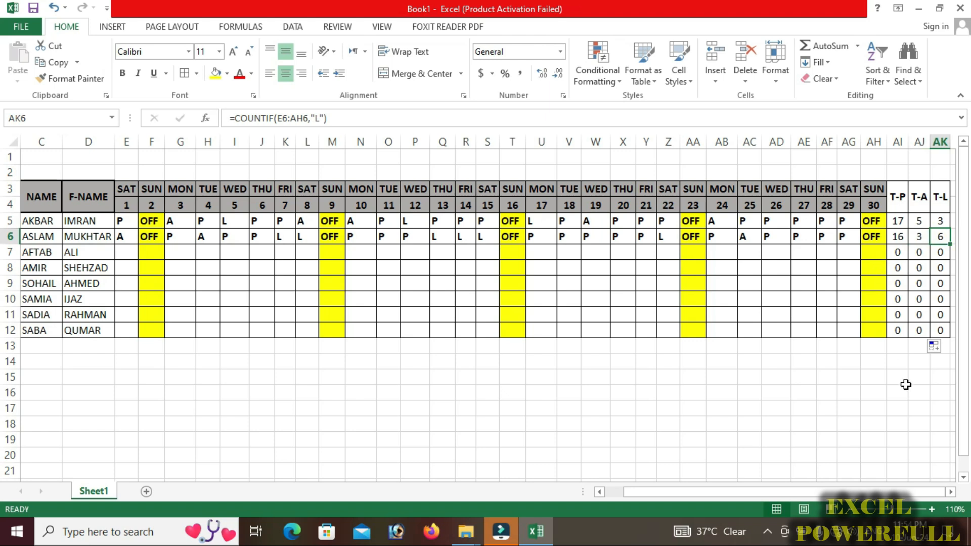
Merge and centre AL3:AL4 beside the T-L header and enter the heading T-OFF.
{"action": "left_click", "coordinate": [951, 492]}
{"action": "left_click", "coordinate": [951, 492]}
{"action": "left_click", "coordinate": [951, 492]}
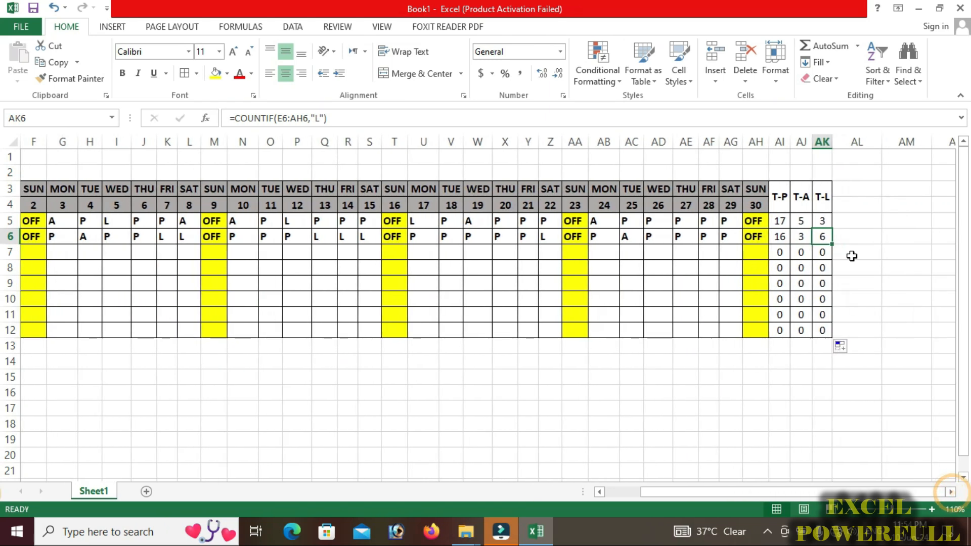
{"action": "left_click_drag", "start_coordinate": [855, 191], "coordinate": [857, 206]}
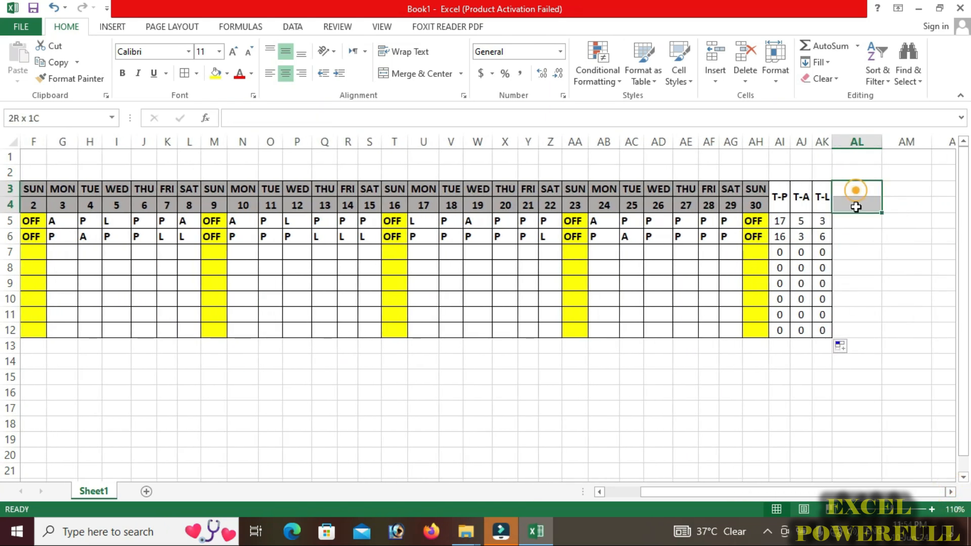
{"action": "left_click", "coordinate": [411, 74]}
{"action": "type", "text": "T-OFF"}
{"action": "key", "text": "Return"}
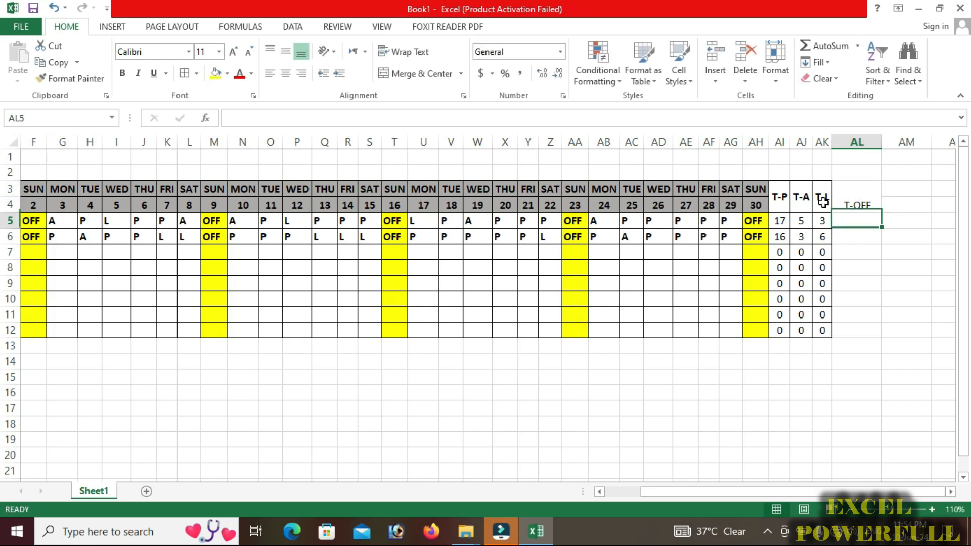
Make the T-OFF heading bold and narrow column AL to fit it.
{"action": "left_click", "coordinate": [870, 202]}
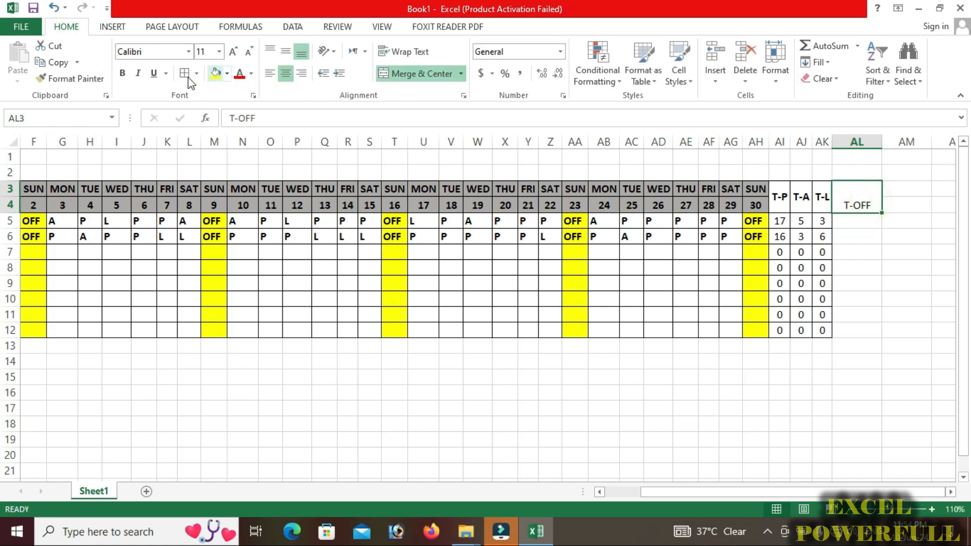
{"action": "left_click", "coordinate": [122, 74]}
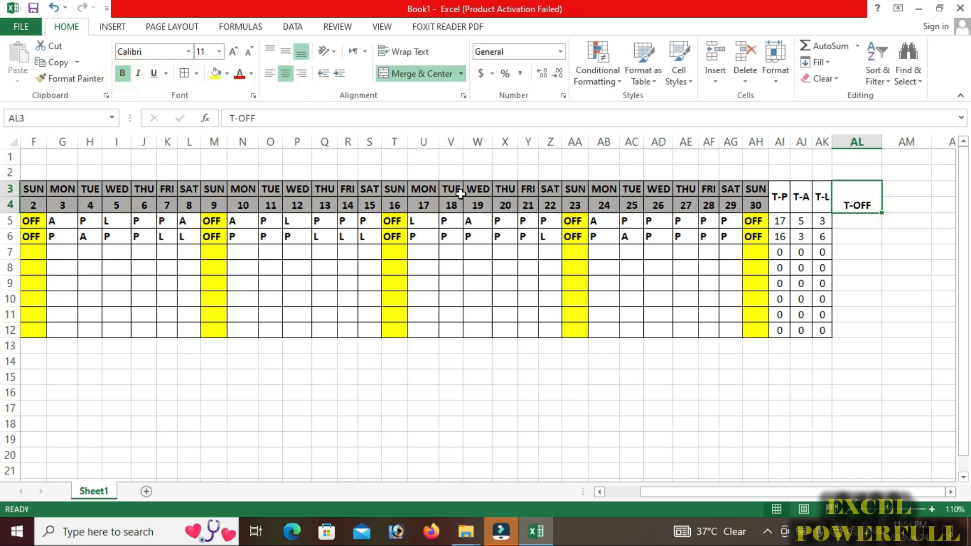
{"action": "left_click_drag", "start_coordinate": [880, 144], "coordinate": [865, 144]}
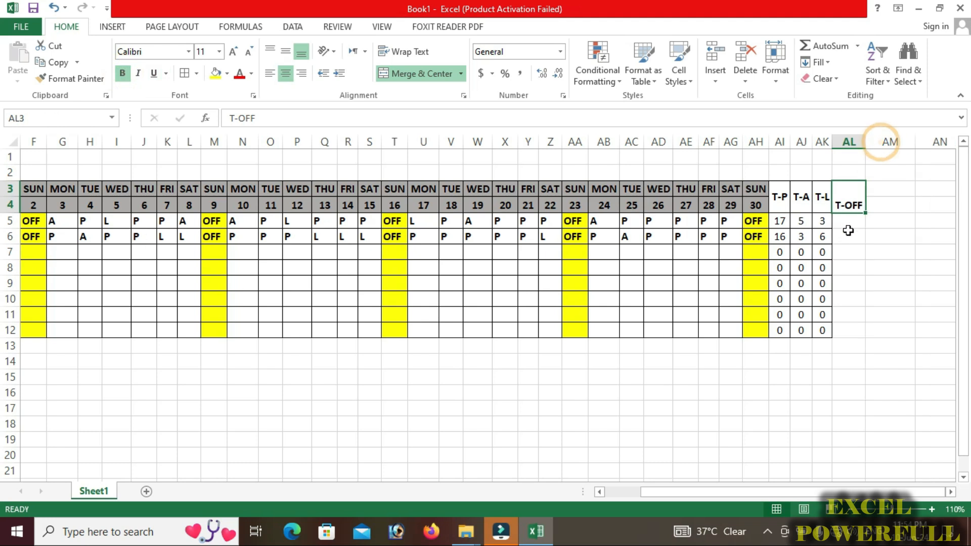
Enter the formula =COUNTIF(E5:AH5,"OFF") in AL5 to count the first student's off days.
{"action": "left_click", "coordinate": [844, 221]}
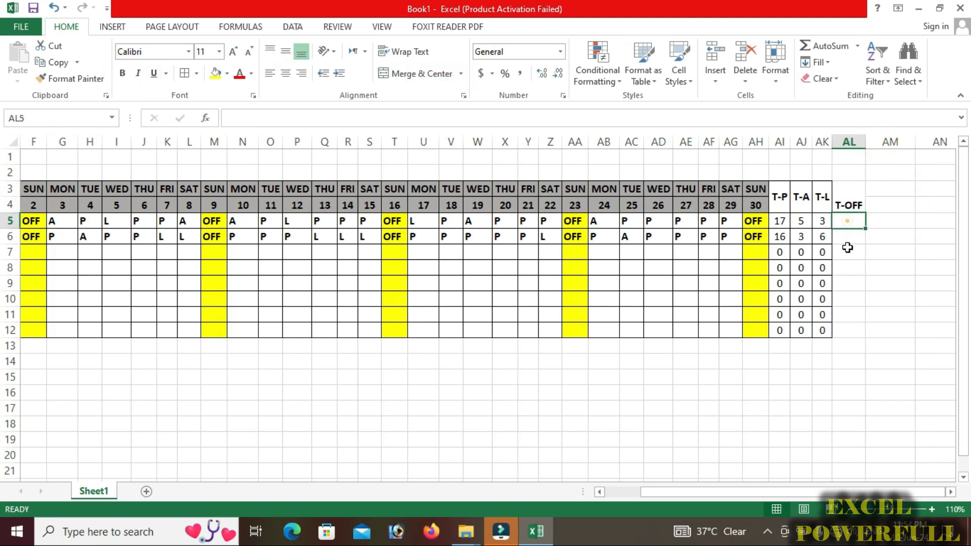
{"action": "type", "text": "="}
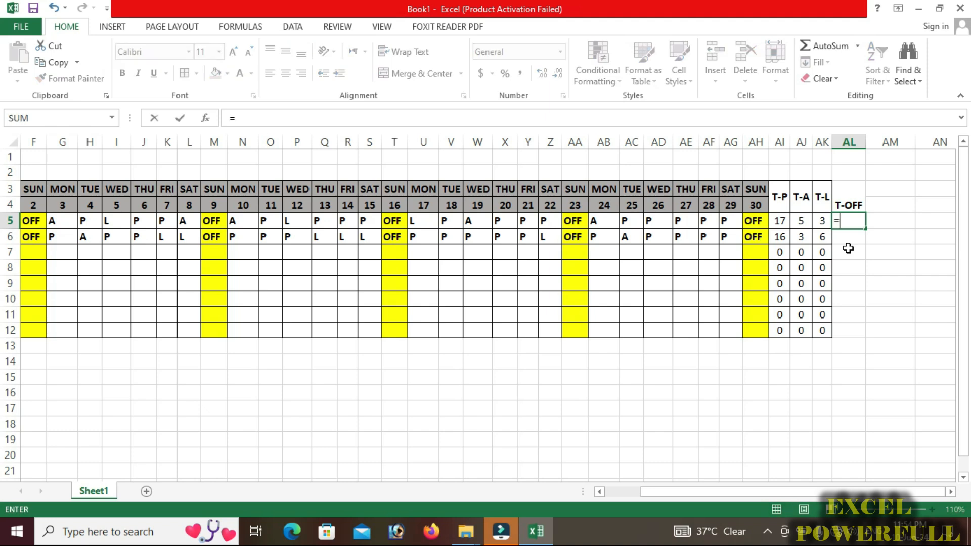
{"action": "type", "text": "COUNT"}
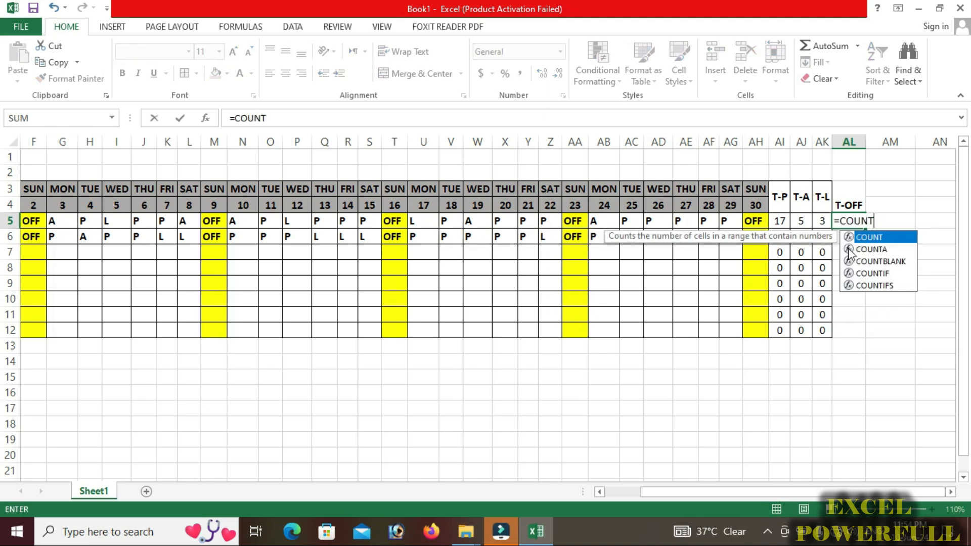
{"action": "type", "text": "IF"}
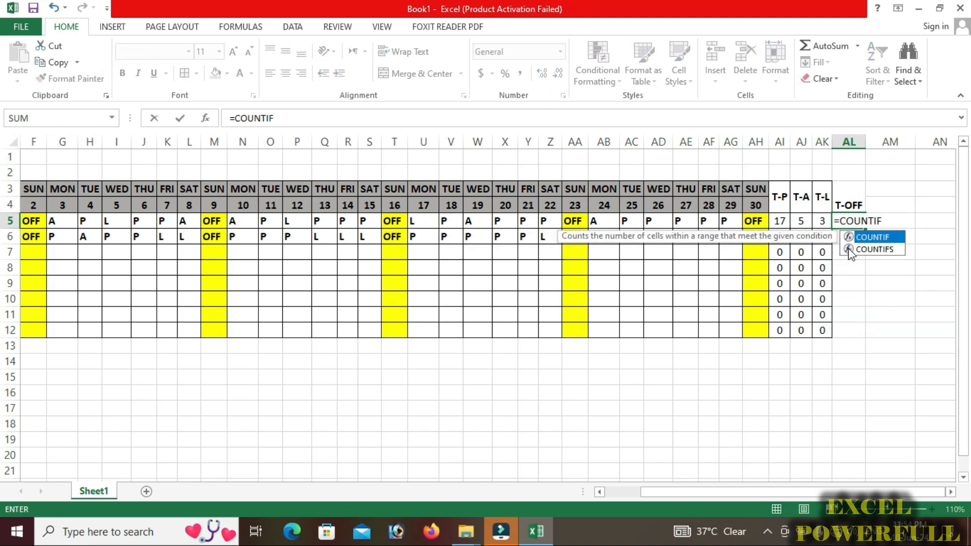
{"action": "type", "text": "("}
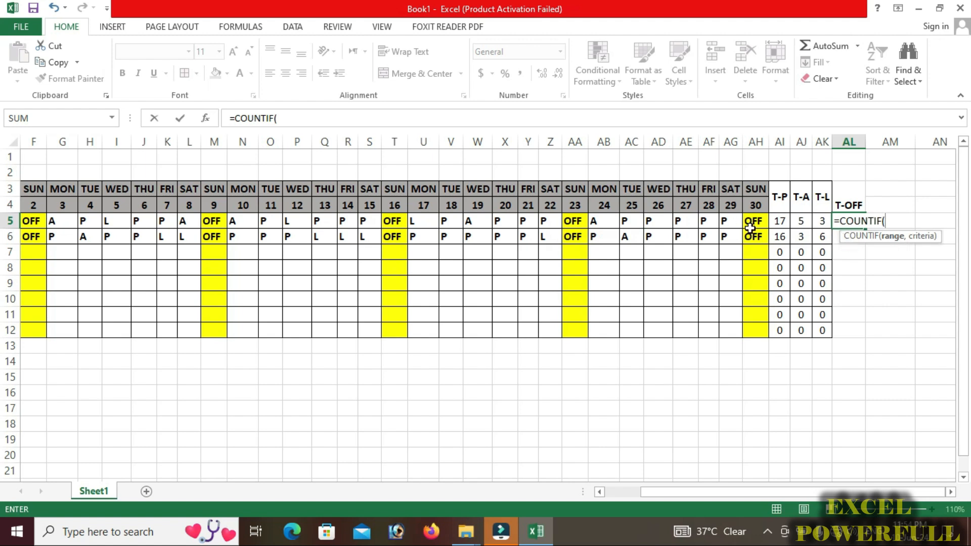
{"action": "left_click_drag", "start_coordinate": [760, 221], "coordinate": [195, 219]}
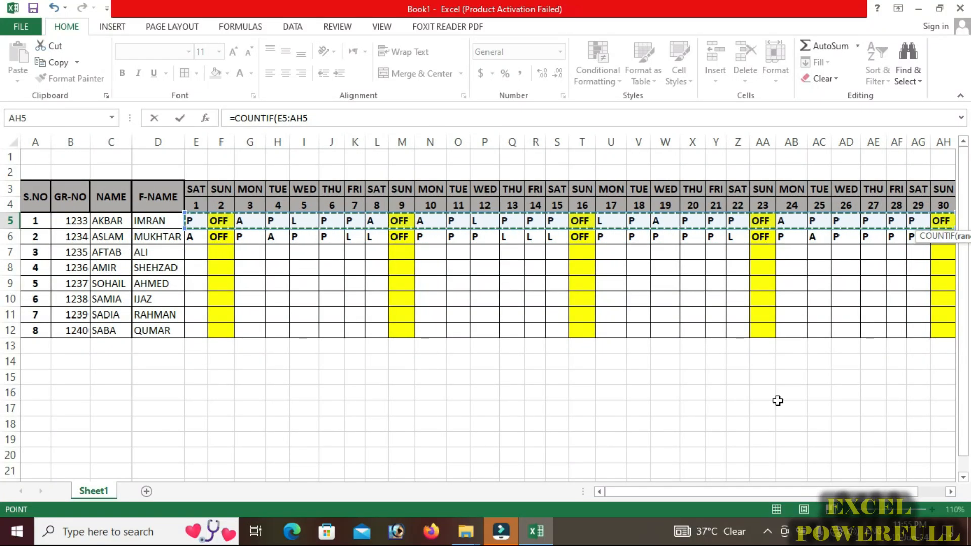
{"action": "left_click_drag", "start_coordinate": [896, 491], "coordinate": [926, 492]}
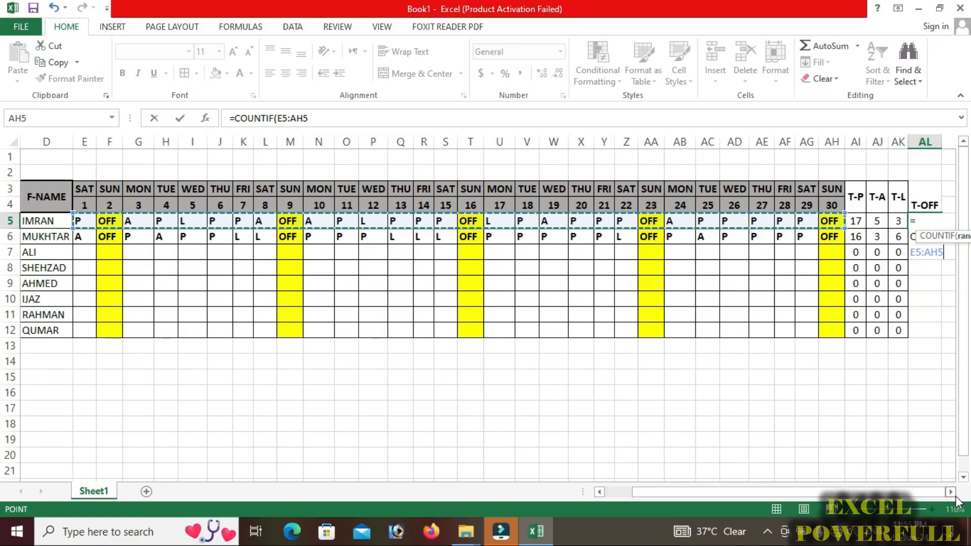
{"action": "left_click", "coordinate": [954, 495]}
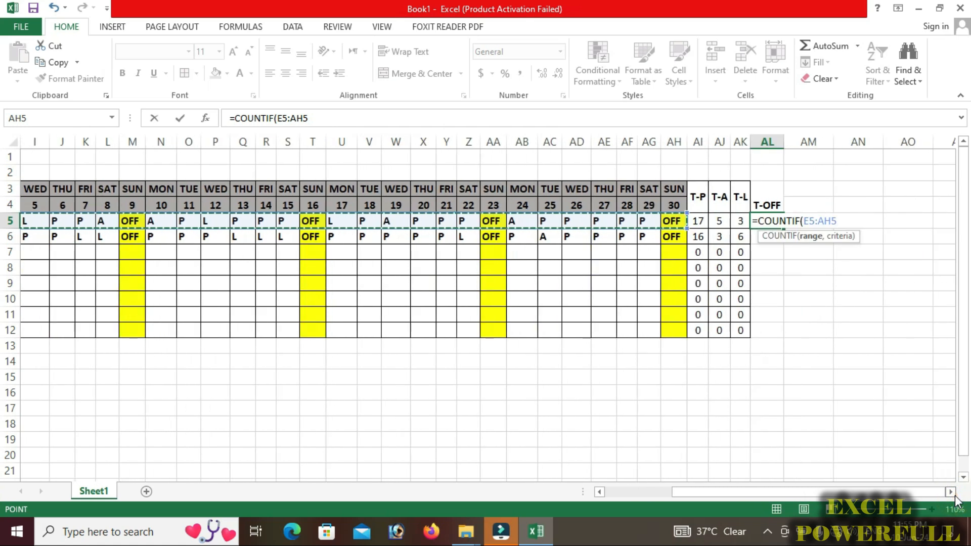
{"action": "type", "text": ","}
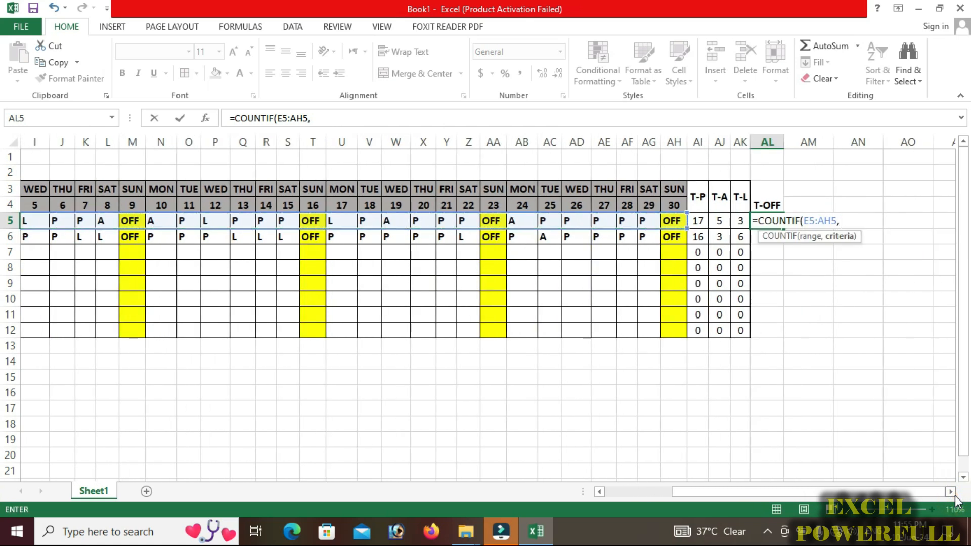
{"action": "type", "text": "\"OFF\")"}
{"action": "key", "text": "Return"}
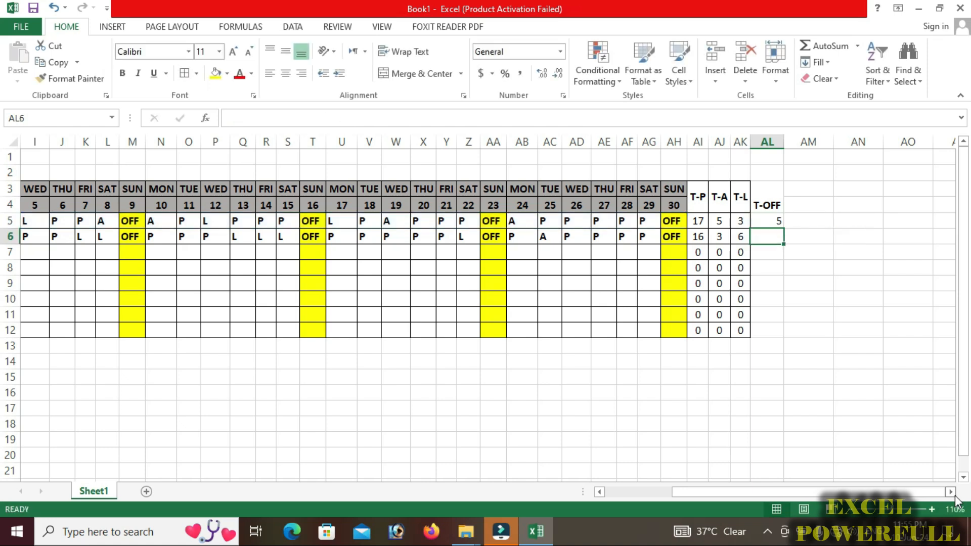
Copy the off-day formula from AL5 down to AL12, undoing the fill that runs one row past the table.
{"action": "left_click", "coordinate": [772, 222]}
{"action": "left_click_drag", "start_coordinate": [784, 231], "coordinate": [785, 347]}
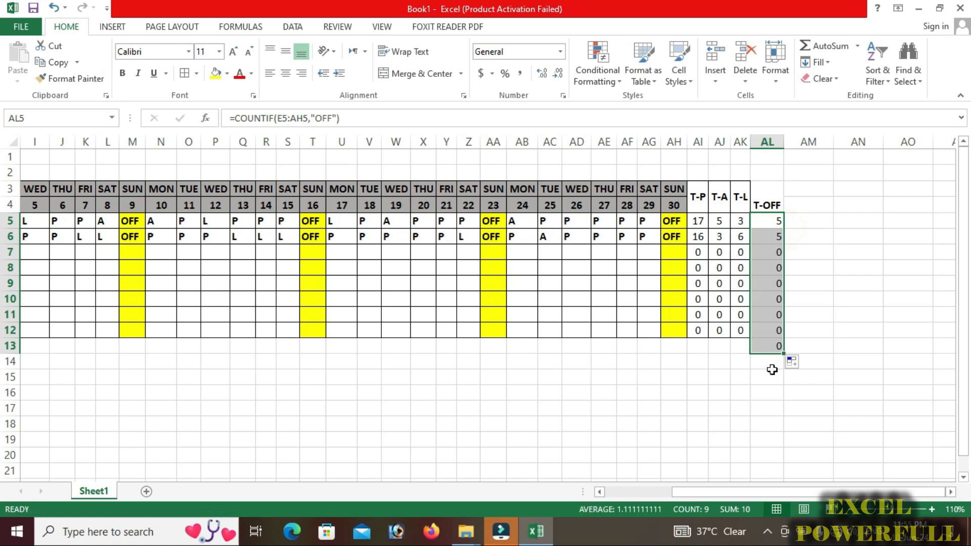
{"action": "key", "text": "ctrl+z"}
{"action": "left_click_drag", "start_coordinate": [784, 231], "coordinate": [781, 339]}
{"action": "left_click", "coordinate": [854, 305]}
Add all borders to the T-OFF column from its heading to row 12 and middle-align the cells vertically.
{"action": "left_click_drag", "start_coordinate": [771, 212], "coordinate": [767, 326]}
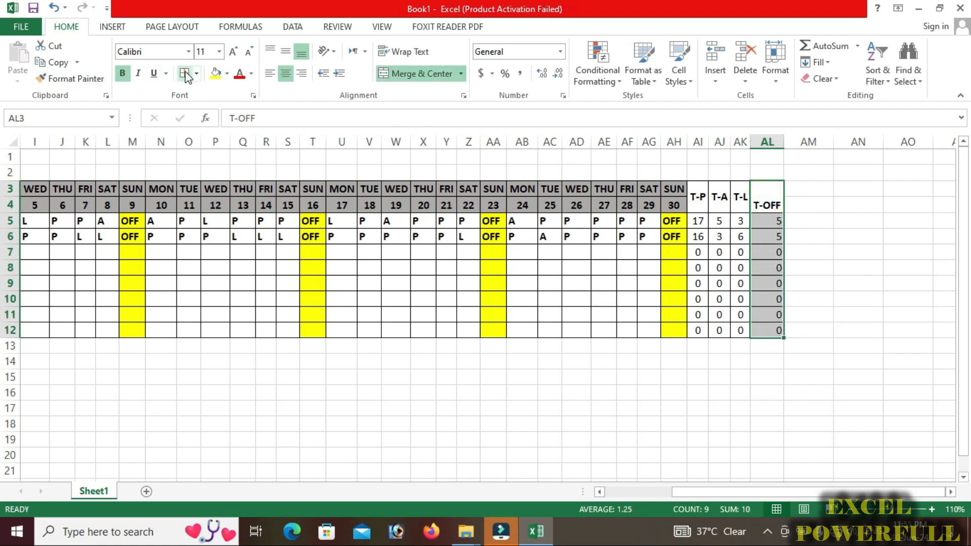
{"action": "left_click", "coordinate": [285, 50]}
{"action": "left_click", "coordinate": [721, 251]}
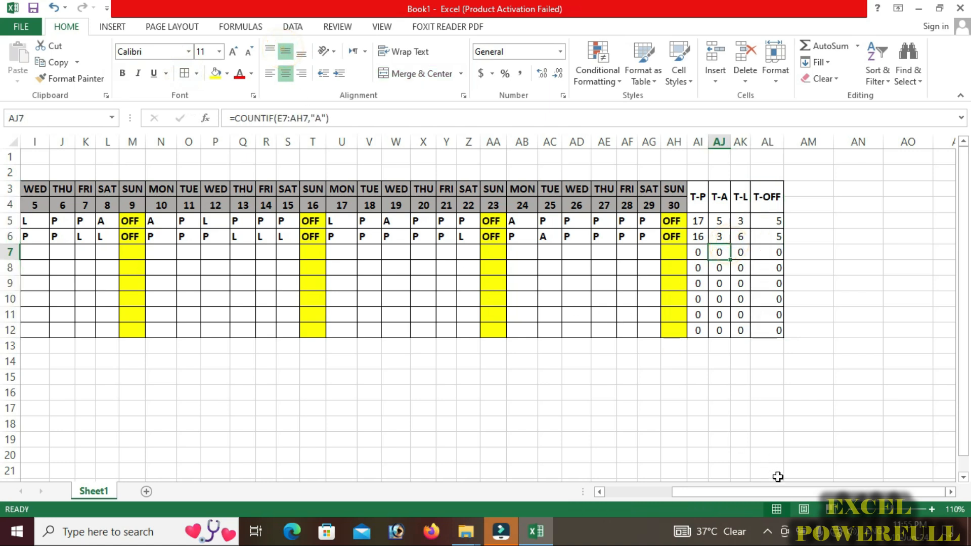
Make all the totals in AI5:AL12 bold.
{"action": "left_click_drag", "start_coordinate": [732, 495], "coordinate": [662, 496]}
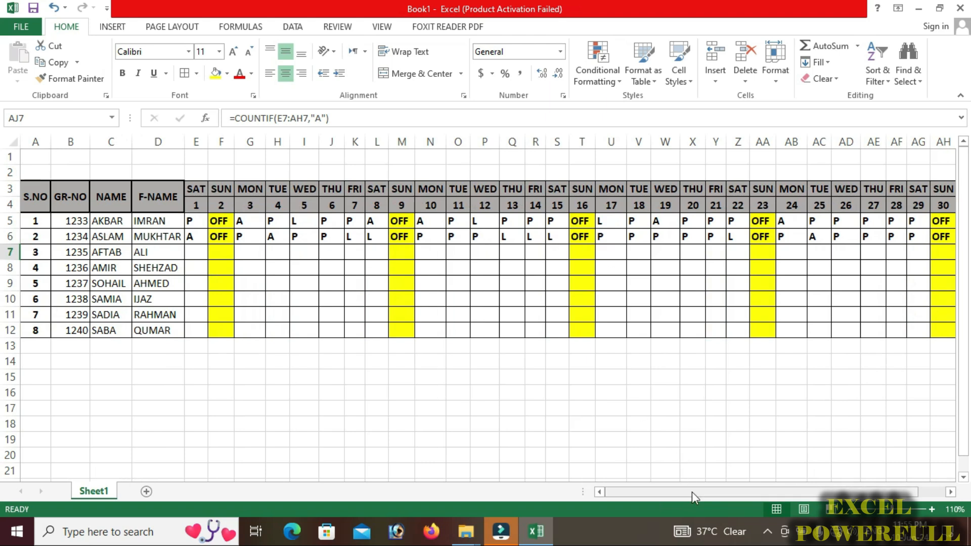
{"action": "left_click_drag", "start_coordinate": [692, 492], "coordinate": [720, 491]}
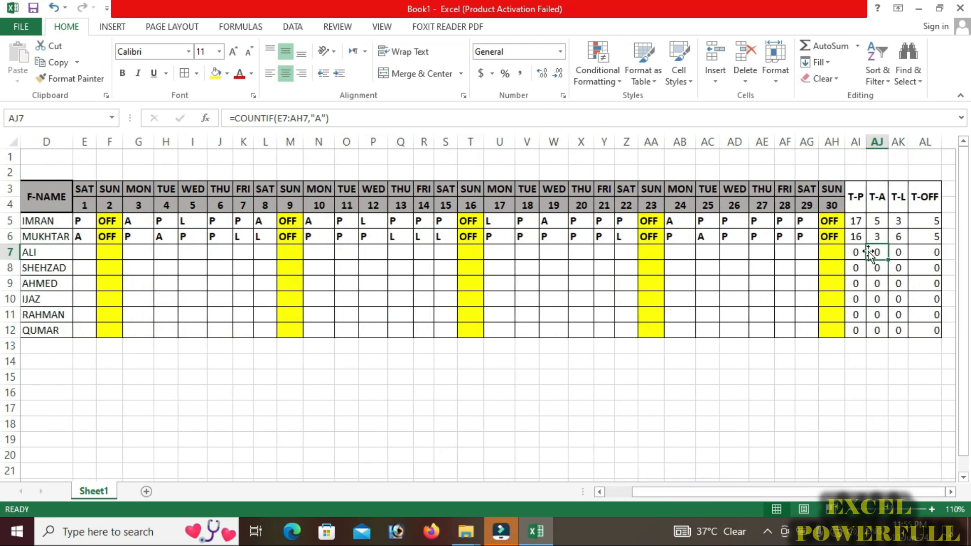
{"action": "left_click_drag", "start_coordinate": [855, 221], "coordinate": [936, 332]}
{"action": "left_click", "coordinate": [121, 73]}
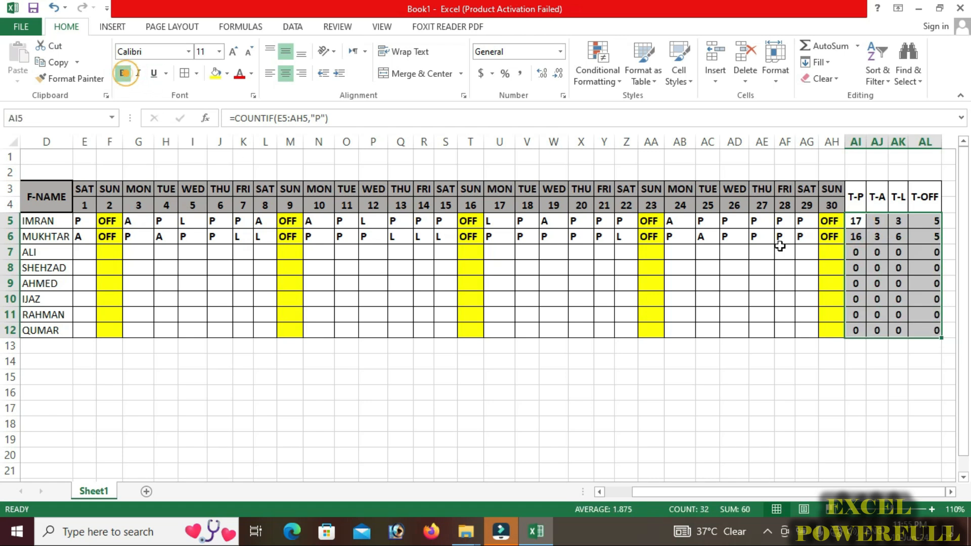
{"action": "left_click", "coordinate": [863, 227]}
{"action": "left_click", "coordinate": [862, 238]}
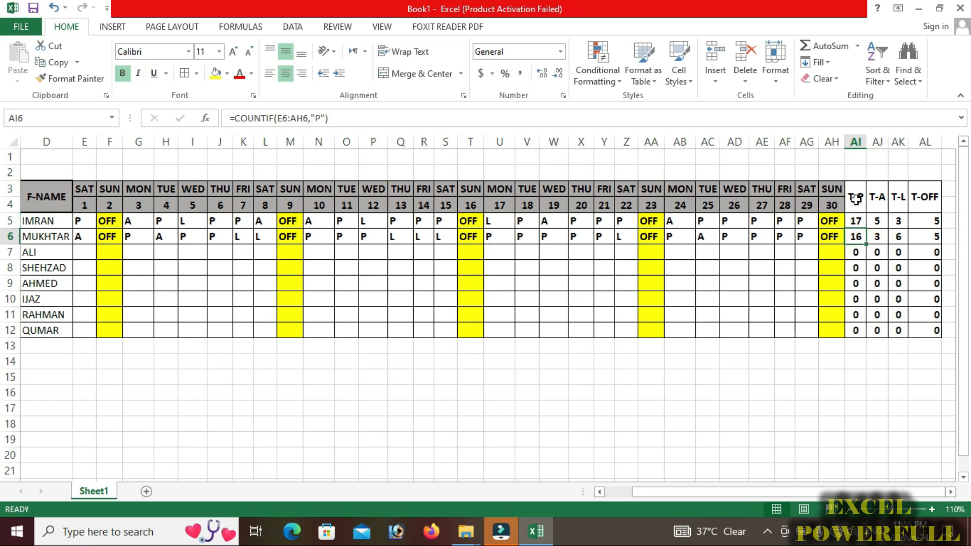
Fill the T-P, T-A, T-L and T-OFF headings with grey to match the date headers.
{"action": "left_click_drag", "start_coordinate": [855, 199], "coordinate": [925, 200]}
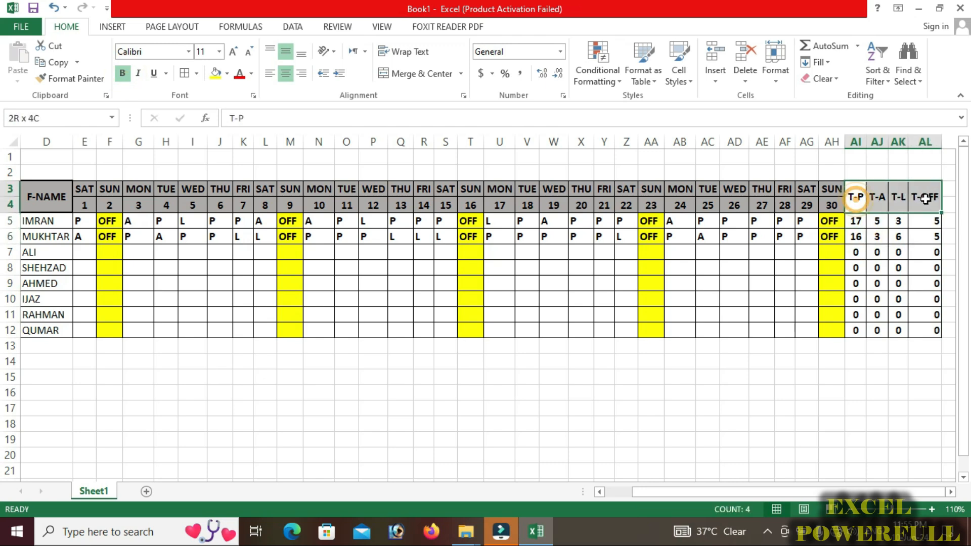
{"action": "left_click", "coordinate": [227, 73]}
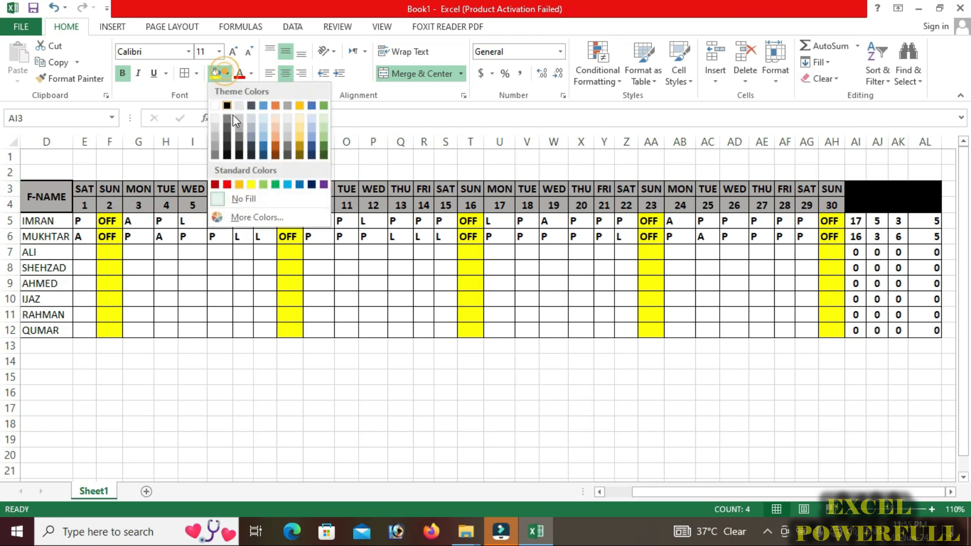
{"action": "left_click", "coordinate": [215, 138]}
{"action": "left_click", "coordinate": [763, 266]}
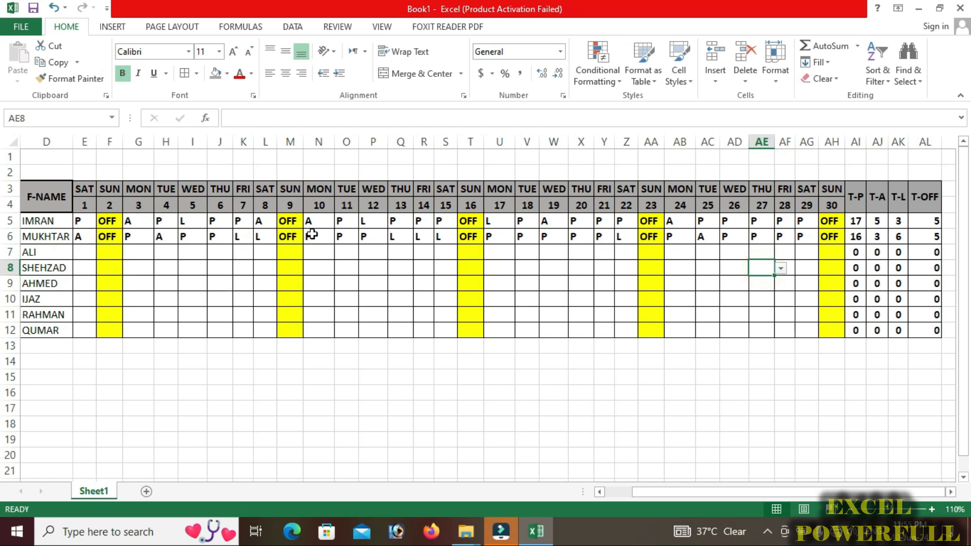
Middle-align and centre the attendance entries in E5:AH12.
{"action": "mouse_move", "coordinate": [83, 224]}
{"action": "left_mouse_down"}
{"action": "mouse_move", "coordinate": [809, 227]}
{"action": "mouse_move", "coordinate": [833, 256]}
{"action": "mouse_move", "coordinate": [842, 329]}
{"action": "left_mouse_up"}
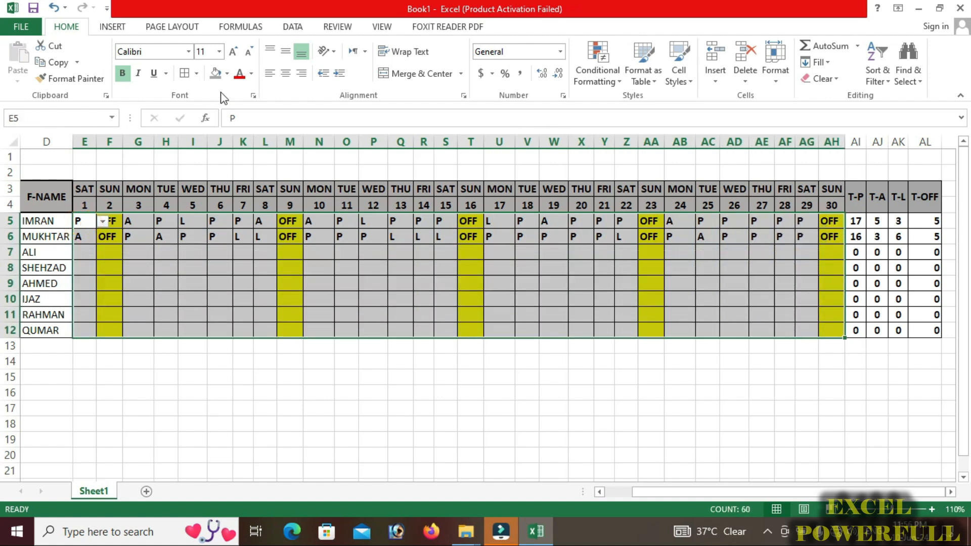
{"action": "left_click", "coordinate": [286, 51]}
{"action": "left_click", "coordinate": [286, 73]}
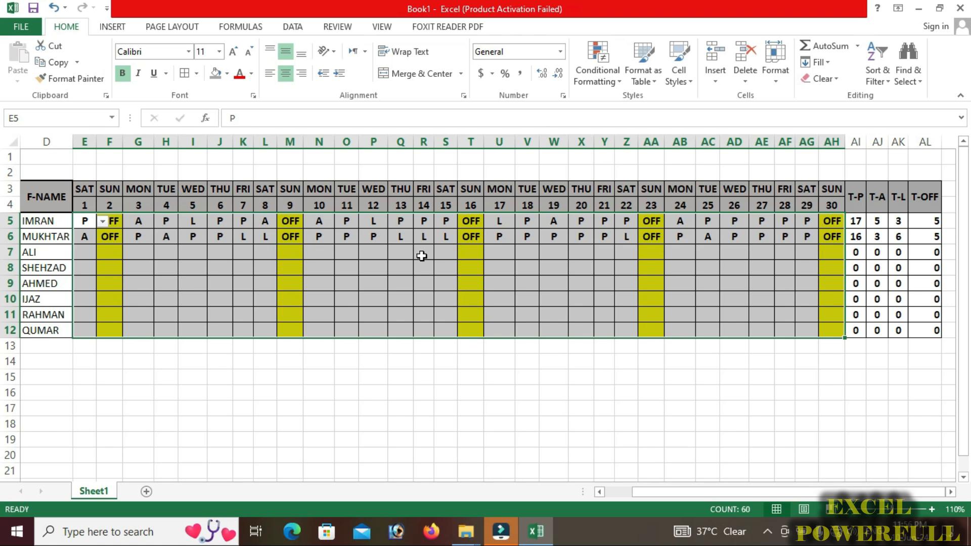
{"action": "left_click", "coordinate": [403, 252]}
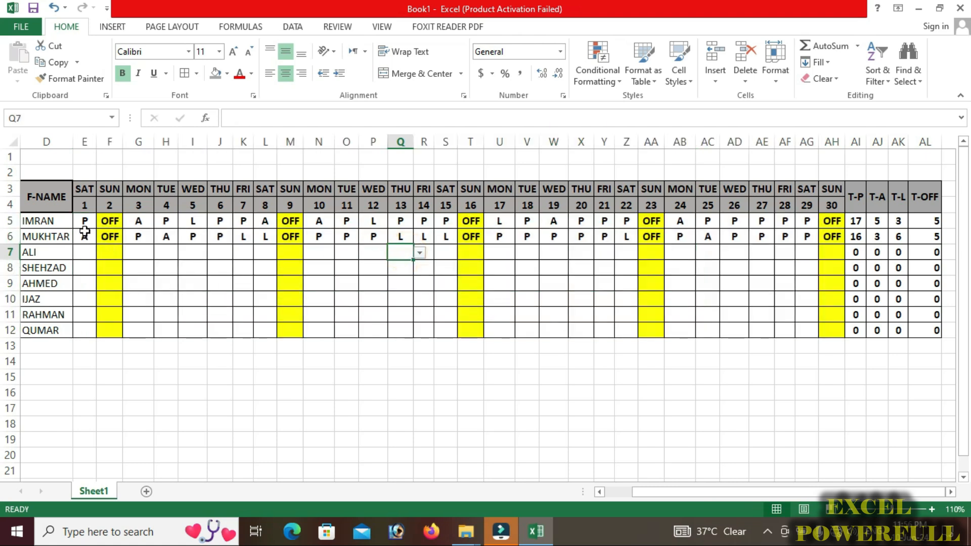
Add an Equal To conditional formatting rule to E5:AH12 that fills cells containing A with a custom red background.
{"action": "left_click_drag", "start_coordinate": [84, 221], "coordinate": [838, 335]}
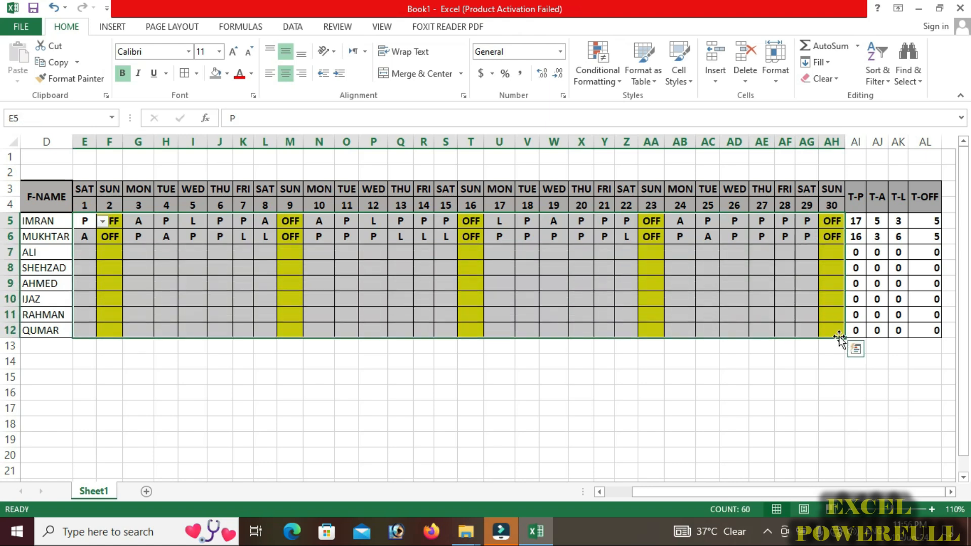
{"action": "left_click", "coordinate": [613, 80]}
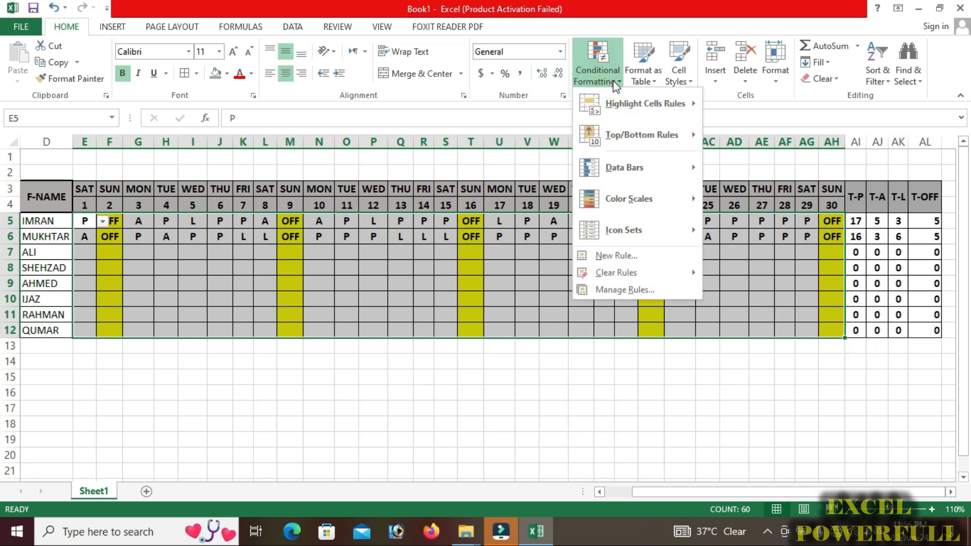
{"action": "mouse_move", "coordinate": [621, 117]}
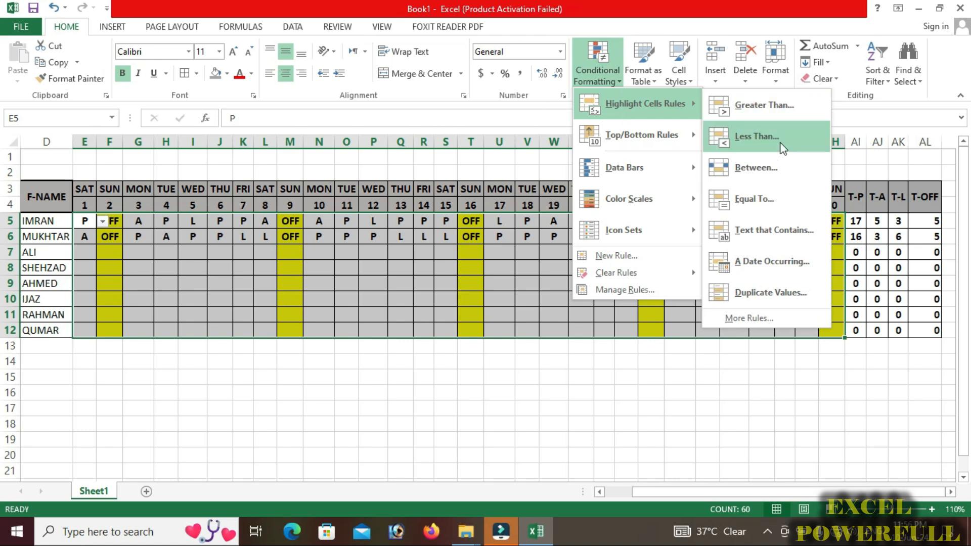
{"action": "left_click", "coordinate": [774, 199]}
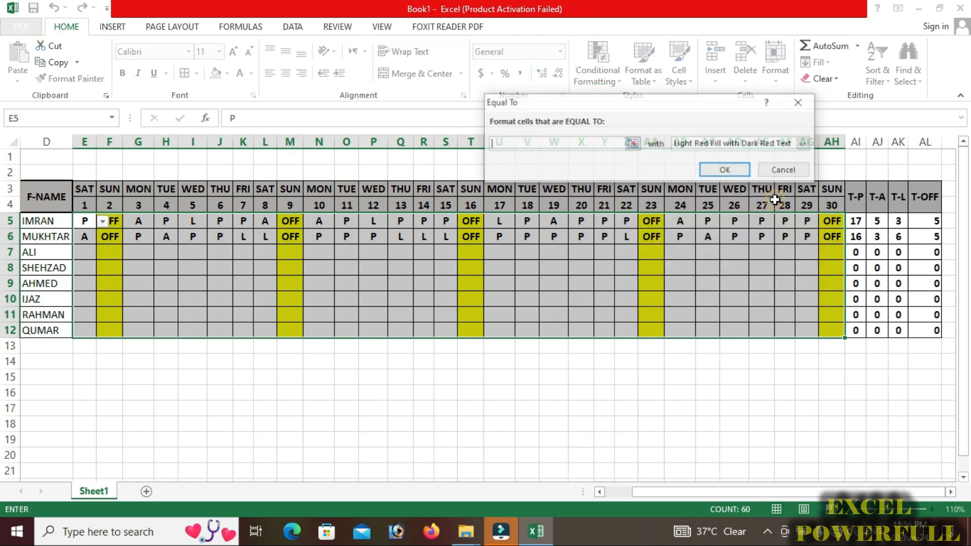
{"action": "left_click", "coordinate": [803, 145]}
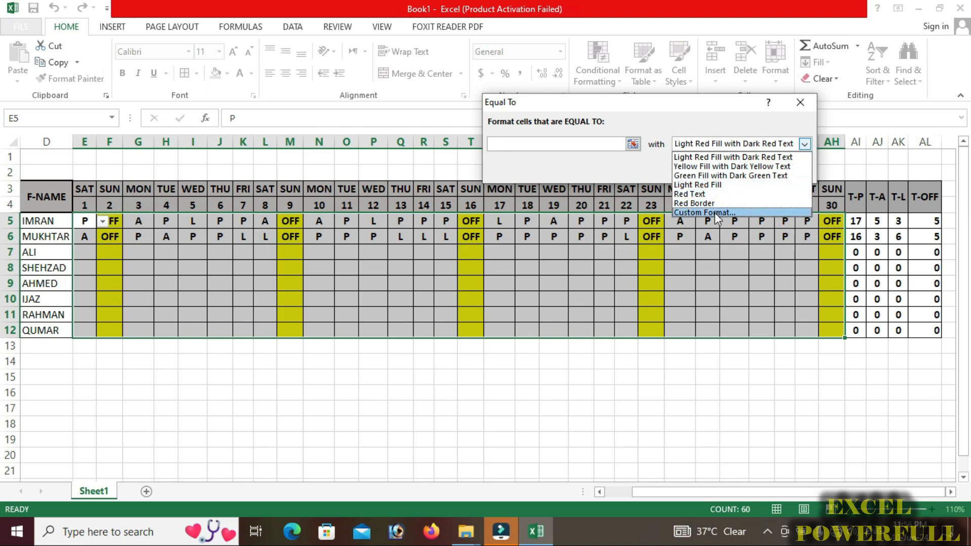
{"action": "left_click", "coordinate": [736, 213]}
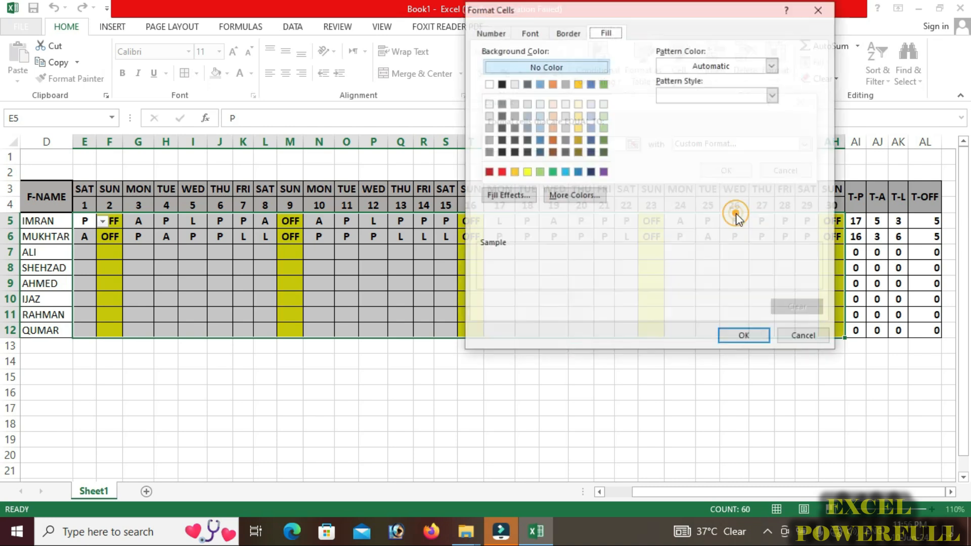
{"action": "left_click", "coordinate": [501, 172]}
{"action": "left_click", "coordinate": [746, 331]}
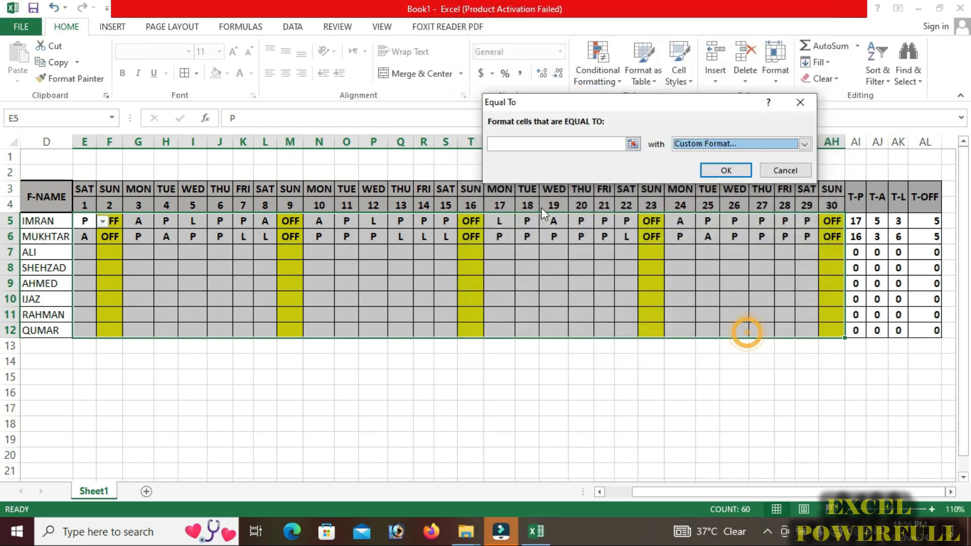
{"action": "left_click", "coordinate": [516, 145]}
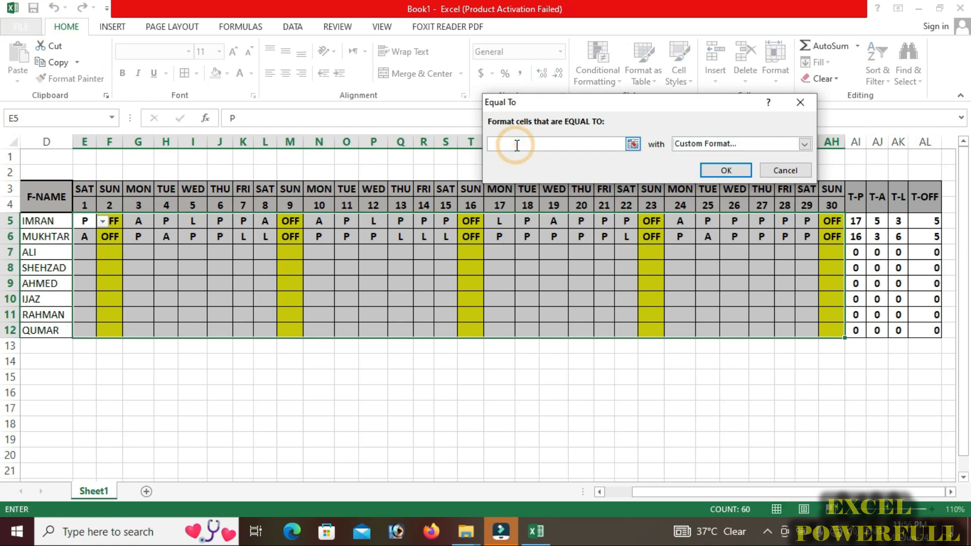
{"action": "type", "text": "A"}
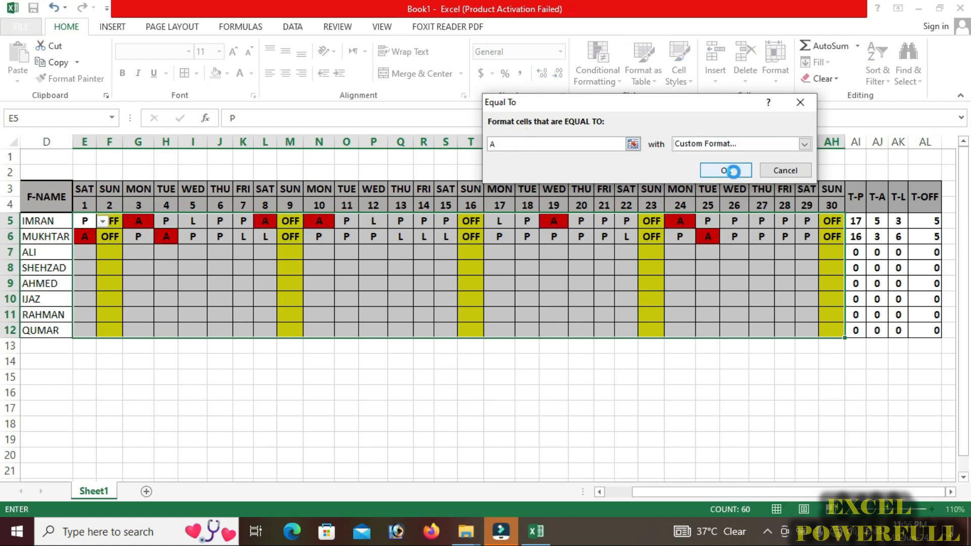
{"action": "left_click", "coordinate": [732, 171]}
{"action": "left_click", "coordinate": [195, 297]}
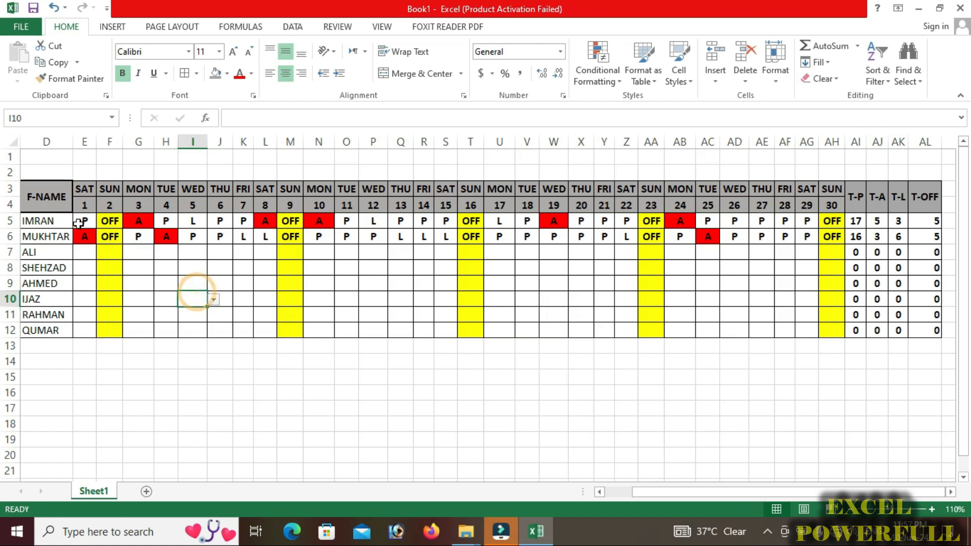
Check the highlighted absent entries in row 5 against that student's T-A total.
{"action": "left_click", "coordinate": [78, 222]}
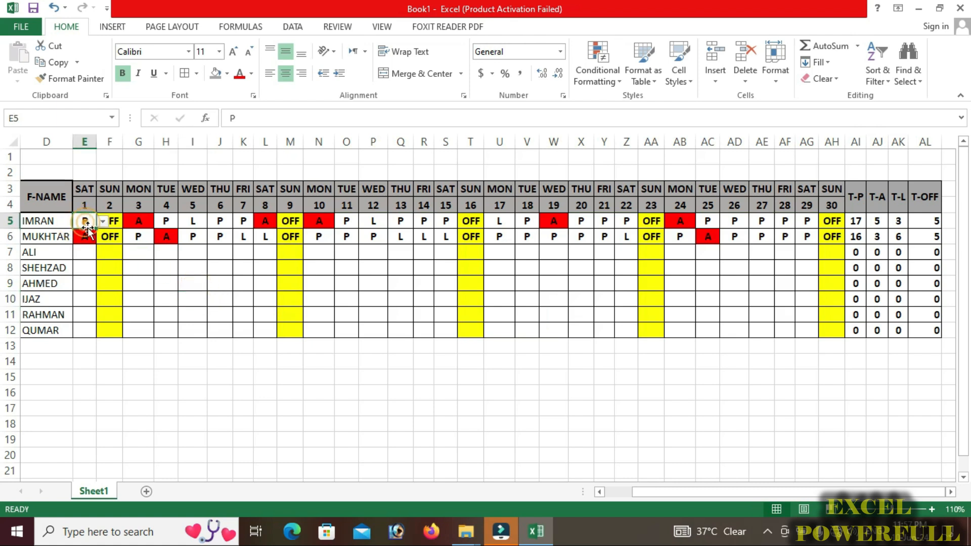
{"action": "left_click_drag", "start_coordinate": [81, 222], "coordinate": [760, 221]}
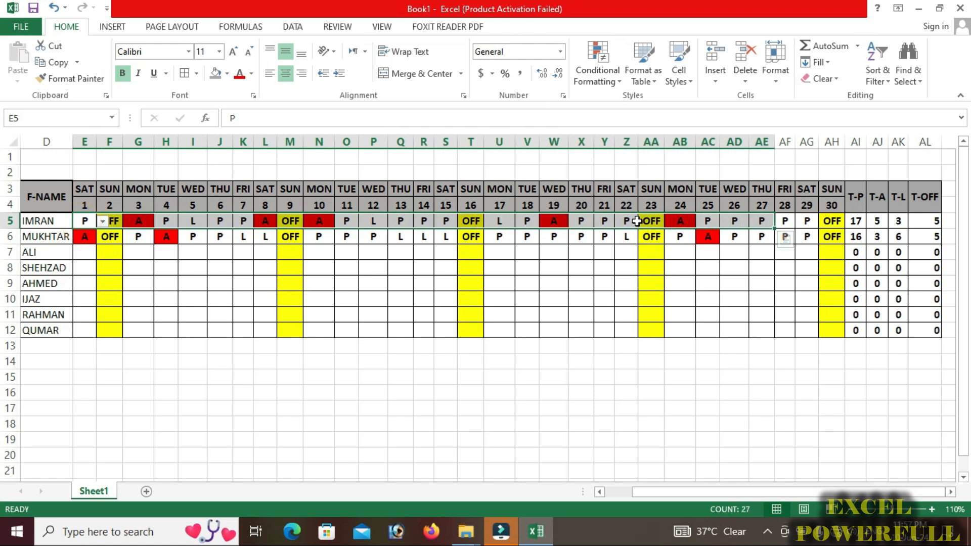
{"action": "left_click", "coordinate": [950, 492]}
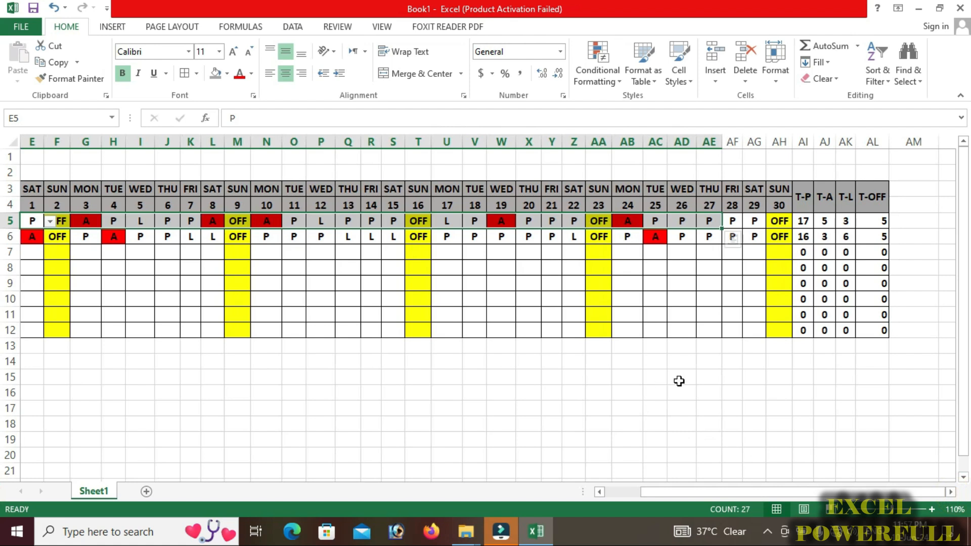
{"action": "left_click", "coordinate": [824, 221]}
{"action": "left_click", "coordinate": [626, 221]}
{"action": "left_click", "coordinate": [501, 221]}
{"action": "left_click", "coordinate": [266, 221]}
{"action": "left_click", "coordinate": [213, 221]}
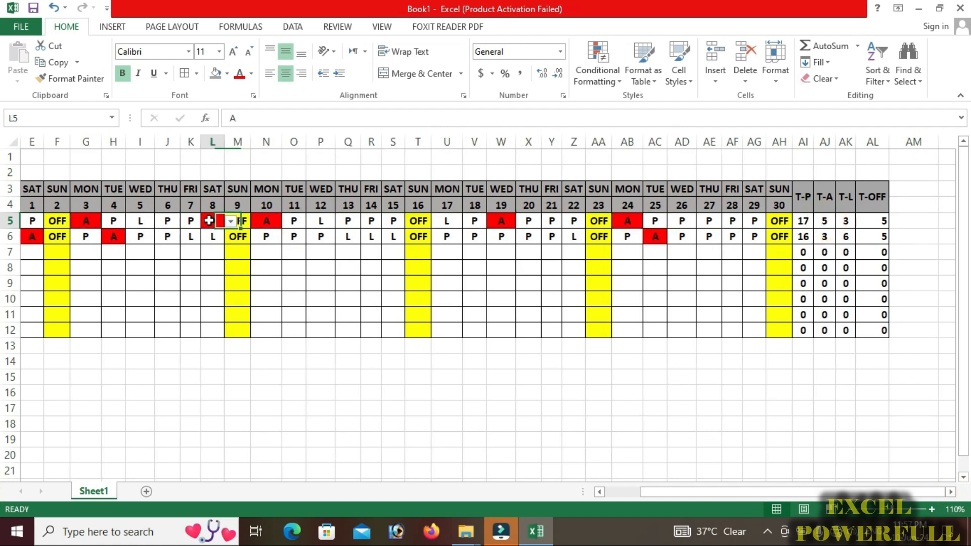
{"action": "left_click", "coordinate": [86, 221]}
{"action": "left_click_drag", "start_coordinate": [720, 491], "coordinate": [672, 493]}
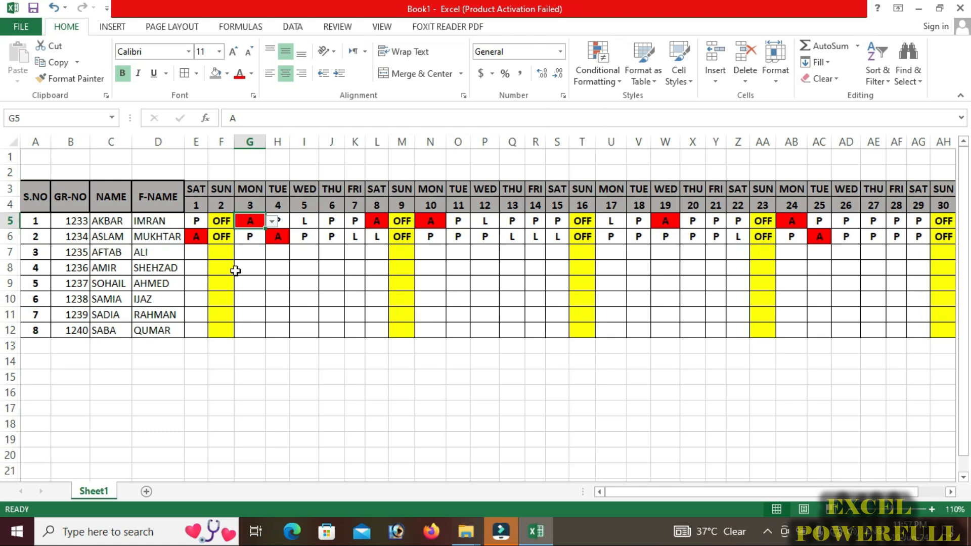
Add an Equal To conditional formatting rule to E5:AH12 that fills cells containing L with a custom light green background.
{"action": "left_click_drag", "start_coordinate": [190, 223], "coordinate": [829, 330]}
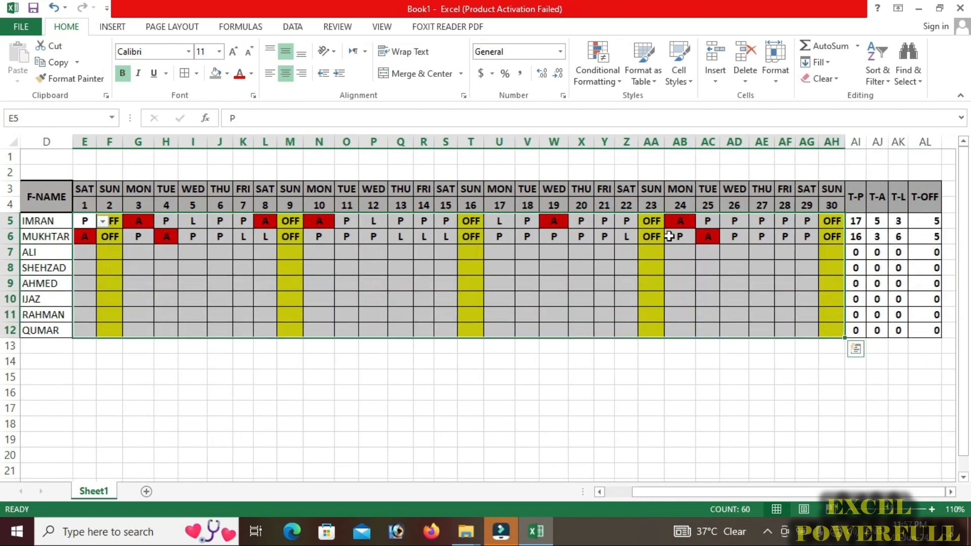
{"action": "left_click", "coordinate": [616, 84]}
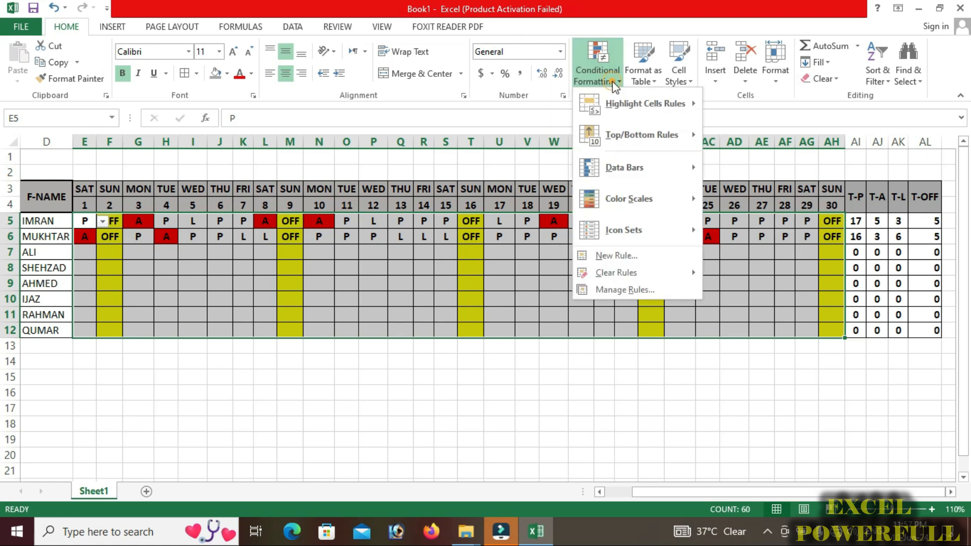
{"action": "mouse_move", "coordinate": [620, 105]}
{"action": "left_click", "coordinate": [754, 205]}
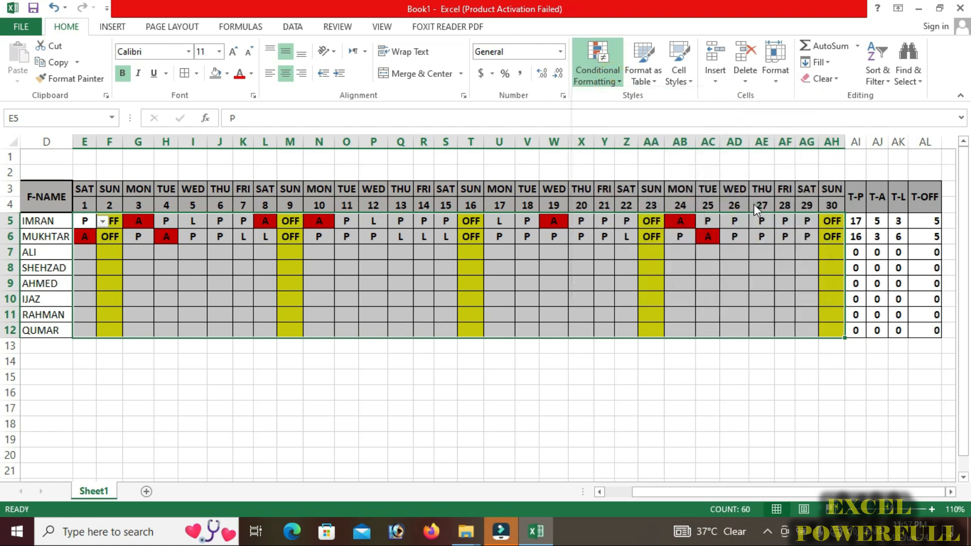
{"action": "left_click", "coordinate": [699, 144]}
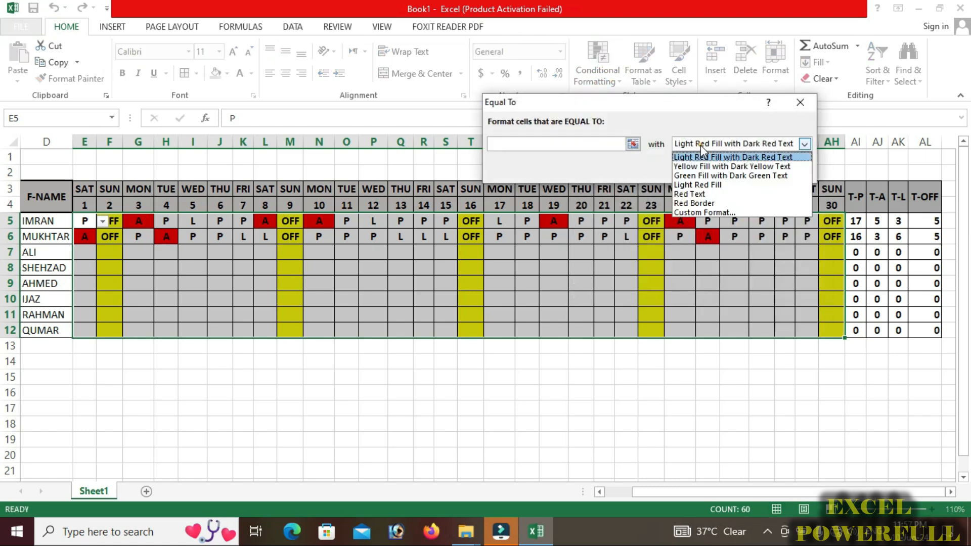
{"action": "left_click", "coordinate": [700, 208]}
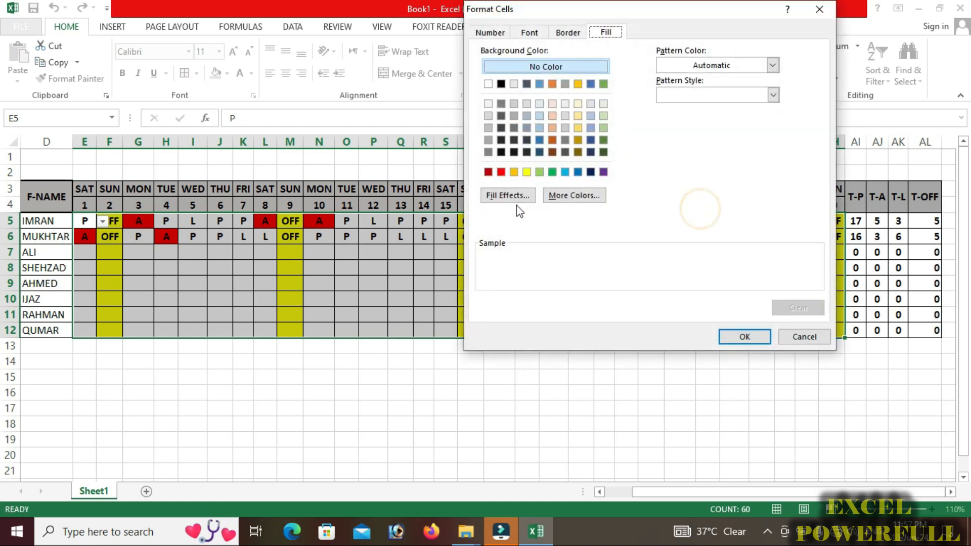
{"action": "left_click", "coordinate": [539, 172]}
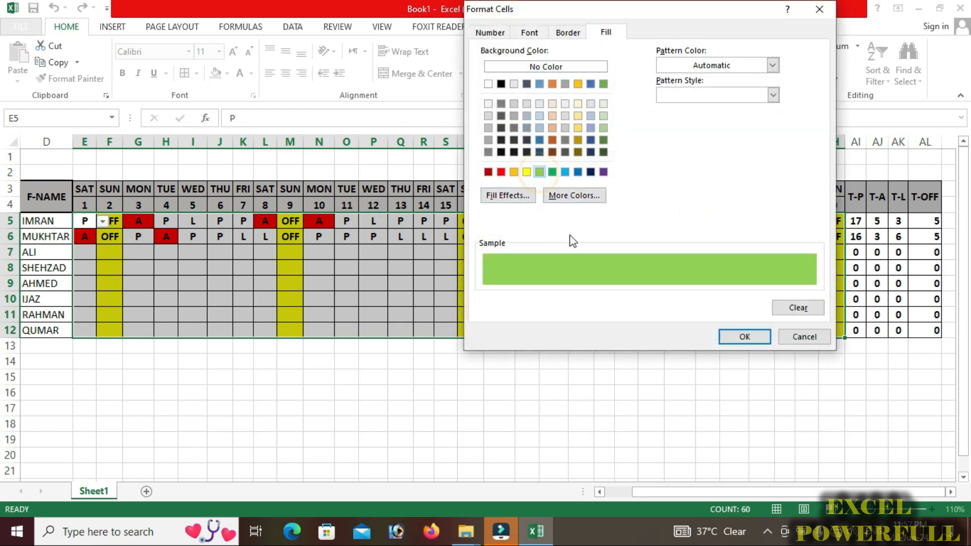
{"action": "left_click", "coordinate": [728, 332]}
{"action": "left_click", "coordinate": [544, 144]}
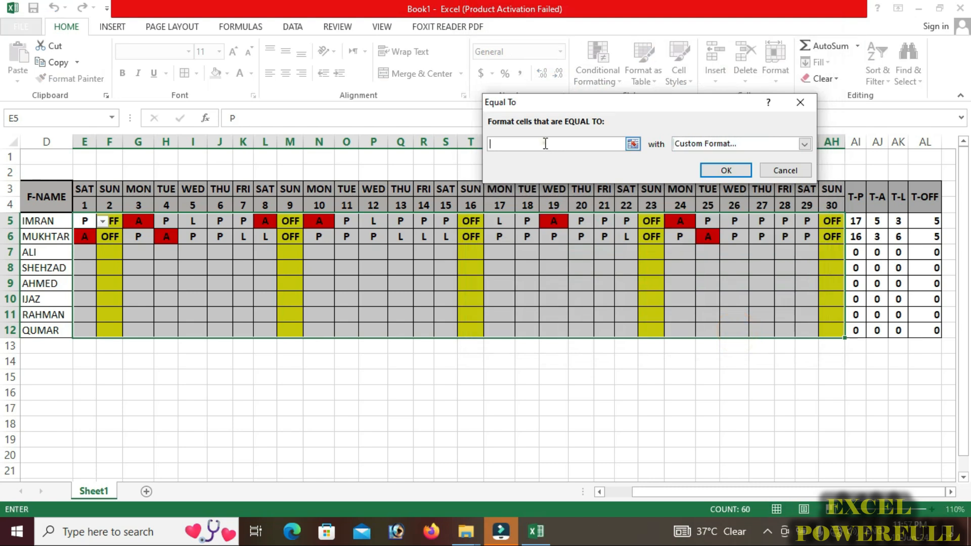
{"action": "type", "text": "L"}
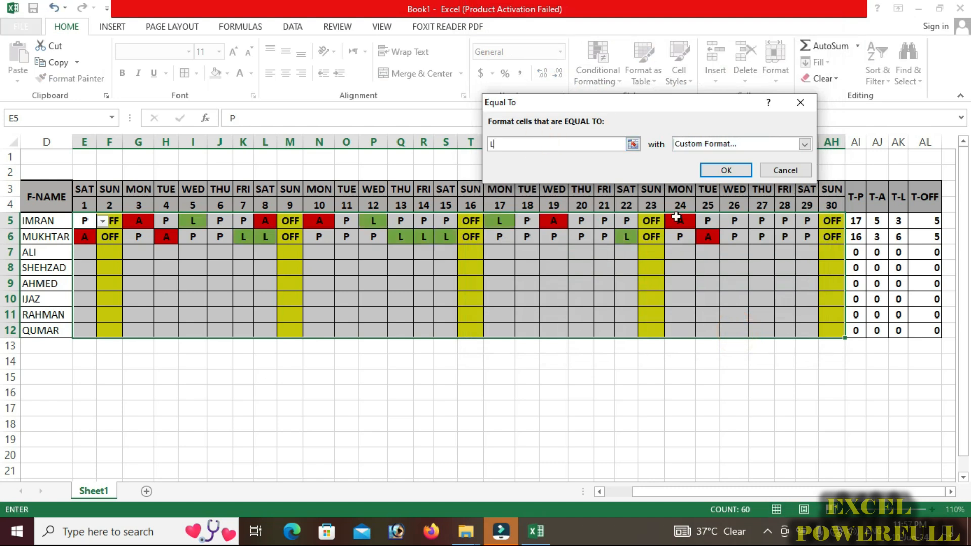
{"action": "left_click", "coordinate": [728, 171]}
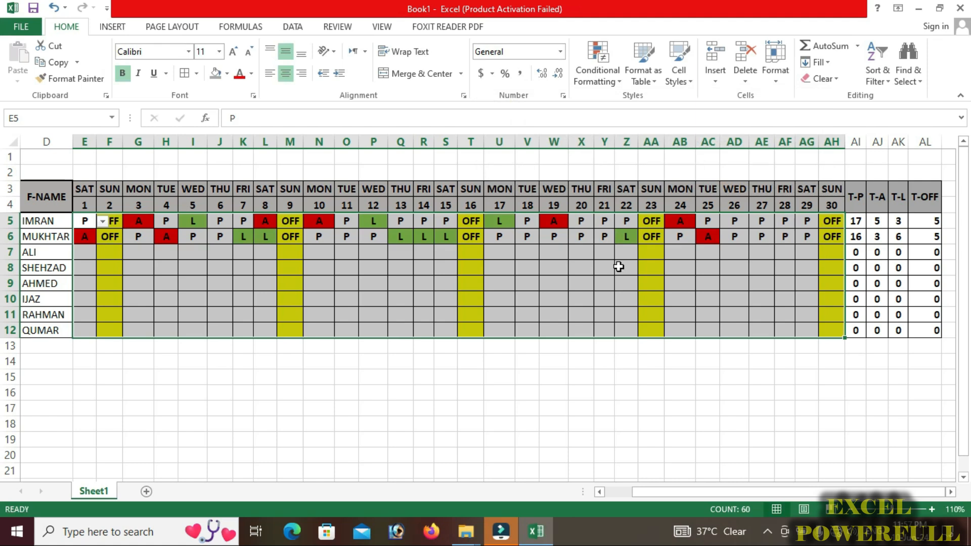
Change the second student's attendance for Tuesday the 11th to L in O6.
{"action": "left_click", "coordinate": [486, 284]}
{"action": "left_click", "coordinate": [347, 239]}
{"action": "left_click", "coordinate": [365, 236]}
{"action": "left_click", "coordinate": [337, 270]}
{"action": "left_click_drag", "start_coordinate": [347, 268], "coordinate": [349, 246]}
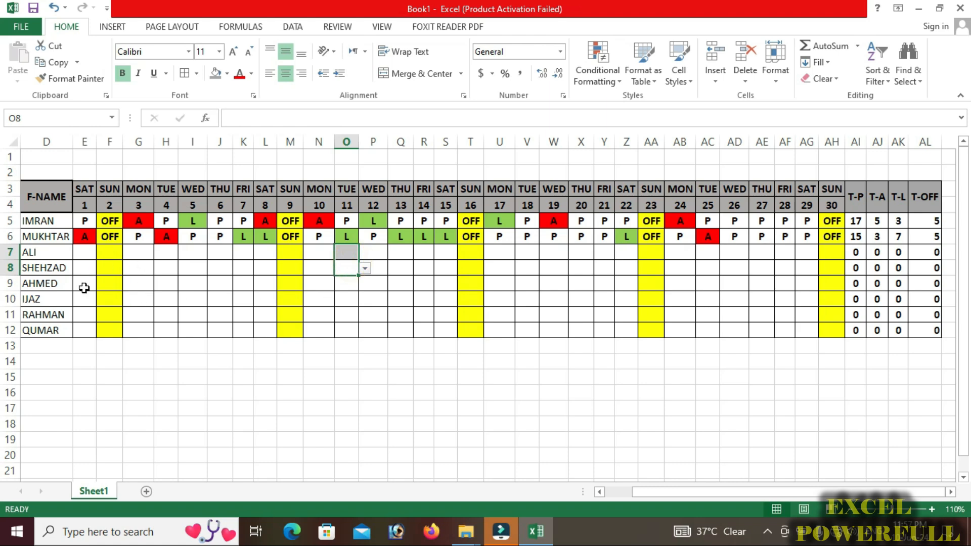
Mark the third student in row 7 as L on the 1st and A on the 3rd.
{"action": "left_click_drag", "start_coordinate": [644, 491], "coordinate": [617, 491]}
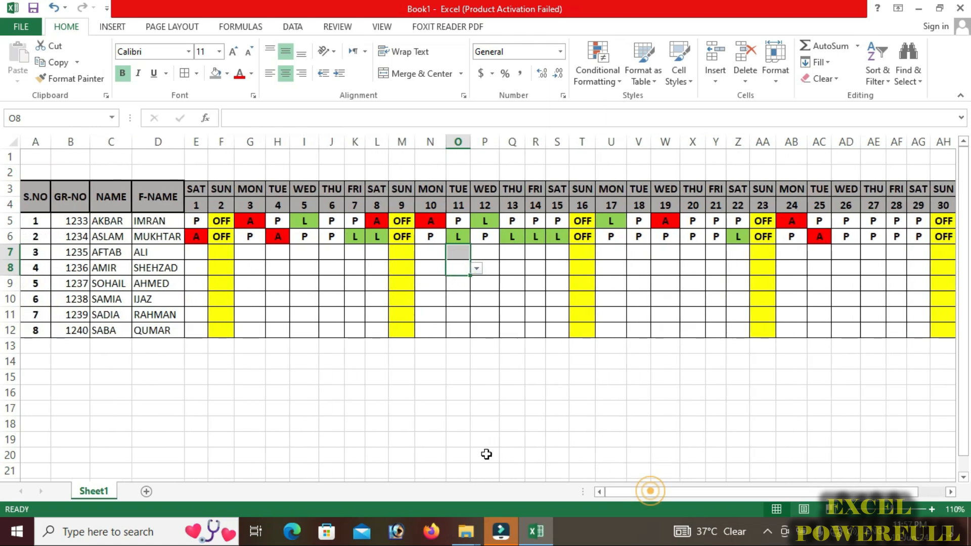
{"action": "left_click", "coordinate": [197, 255]}
{"action": "left_click", "coordinate": [215, 253]}
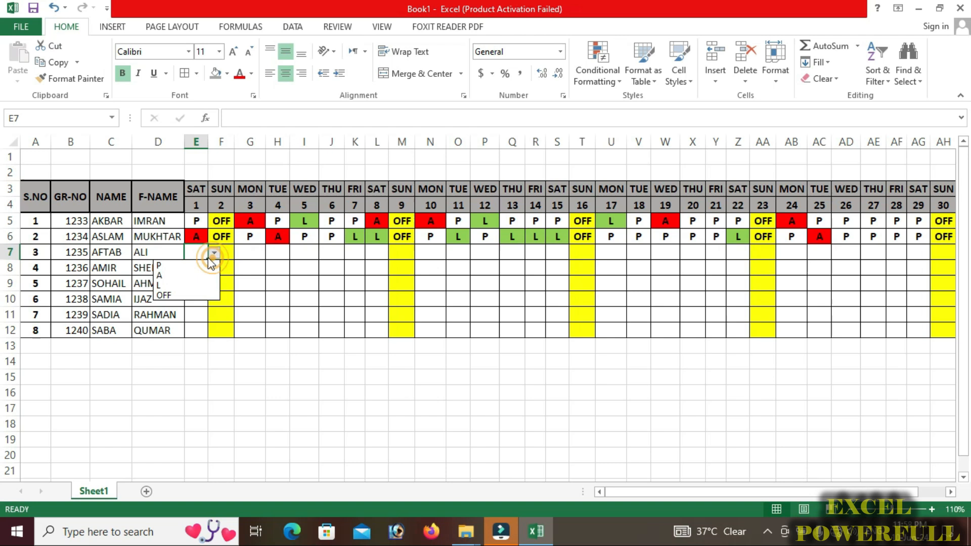
{"action": "left_click", "coordinate": [188, 286]}
{"action": "left_click", "coordinate": [248, 253]}
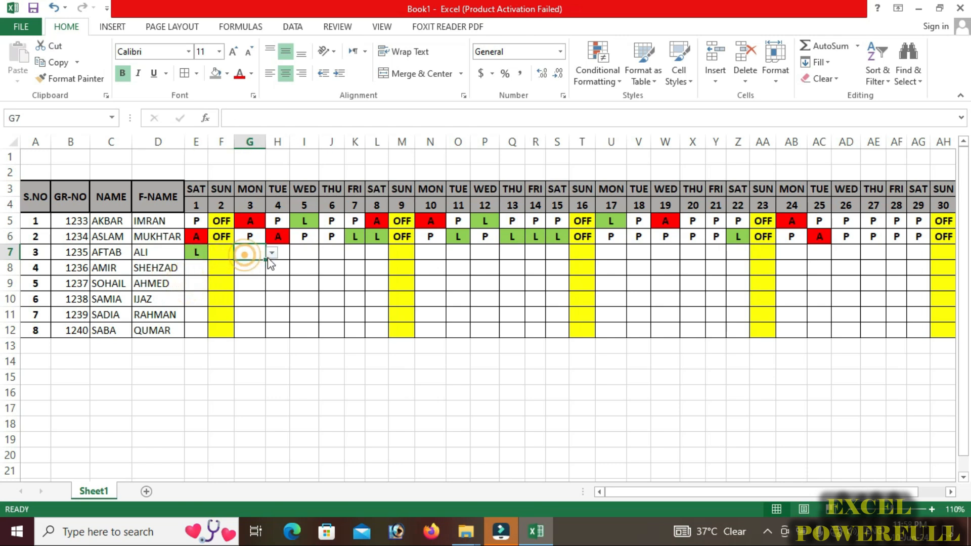
{"action": "left_click", "coordinate": [271, 252]}
{"action": "left_click", "coordinate": [245, 276]}
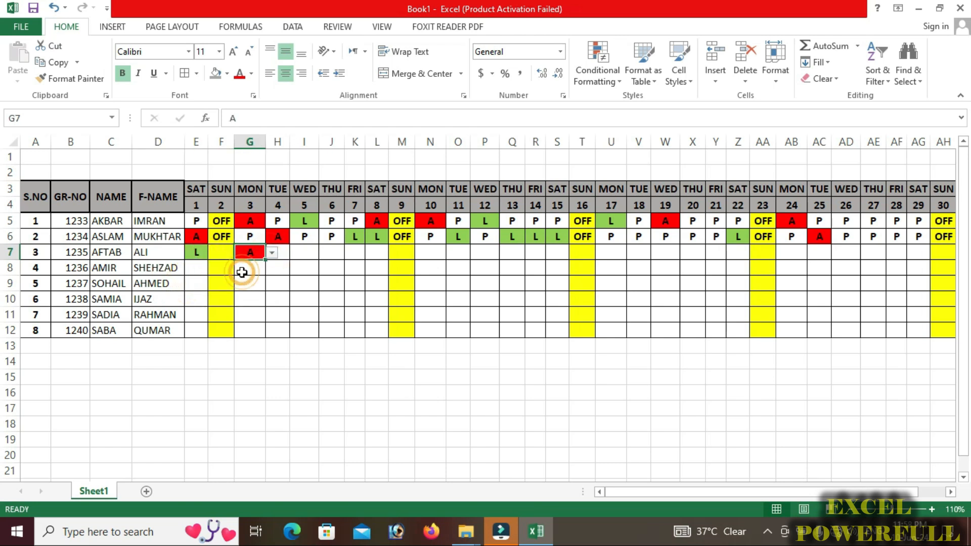
Mark the third student in row 7 as P on the 4th, 5th and 6th.
{"action": "left_click", "coordinate": [277, 253]}
{"action": "left_click", "coordinate": [296, 252]}
{"action": "left_click", "coordinate": [273, 267]}
{"action": "left_click", "coordinate": [304, 252]}
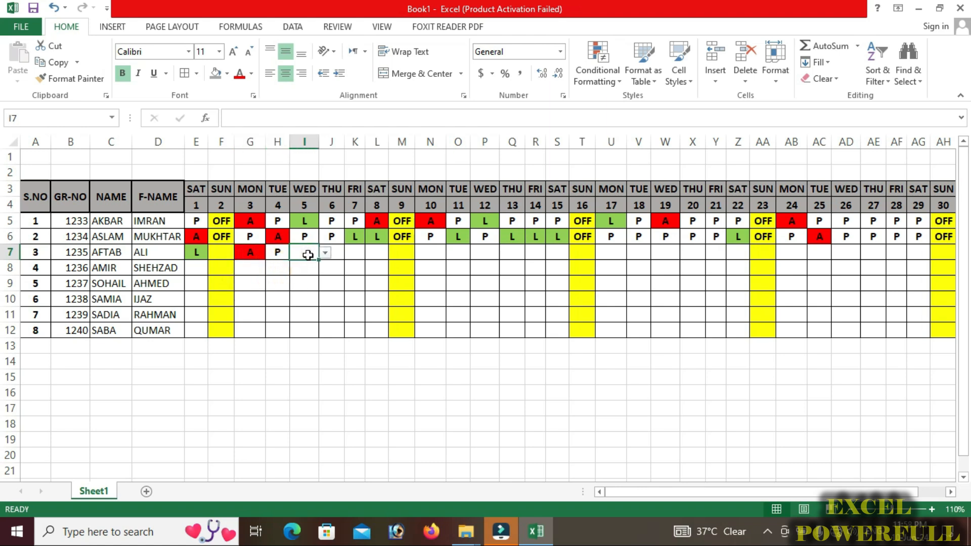
{"action": "left_click", "coordinate": [325, 253]}
{"action": "left_click", "coordinate": [305, 266]}
{"action": "left_click", "coordinate": [331, 253]}
{"action": "left_click", "coordinate": [350, 253]}
{"action": "left_click", "coordinate": [331, 266]}
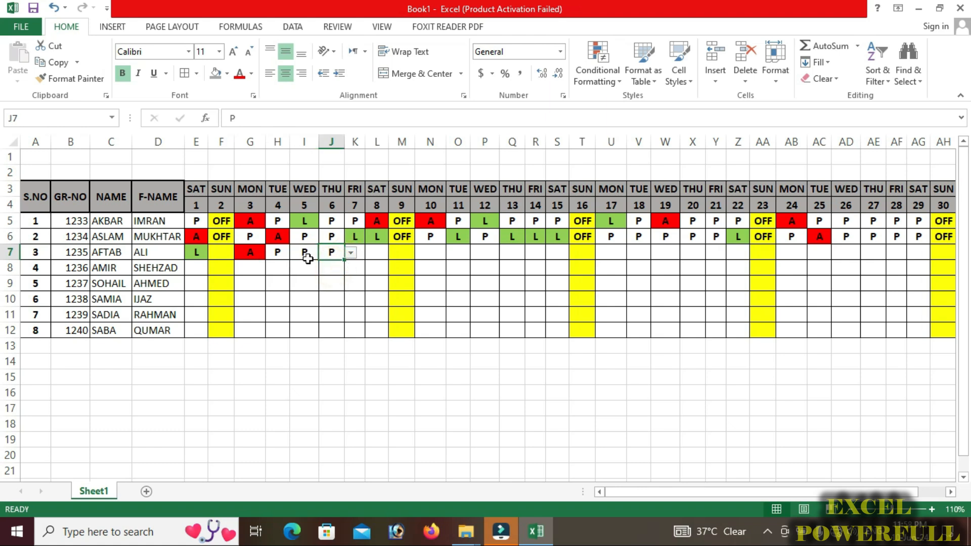
{"action": "left_click", "coordinate": [200, 257]}
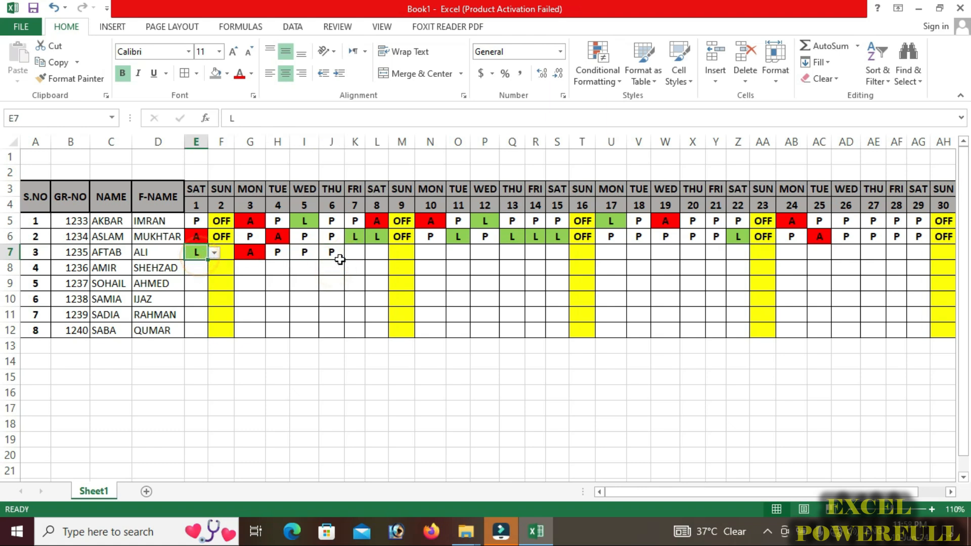
Fill the P entries in H7:J7 down to row 12 and mark the fourth student as A on the 3rd in G8.
{"action": "left_click_drag", "start_coordinate": [306, 254], "coordinate": [343, 337]}
{"action": "left_click", "coordinate": [227, 299]}
{"action": "left_click", "coordinate": [249, 267]}
{"action": "left_click", "coordinate": [272, 268]}
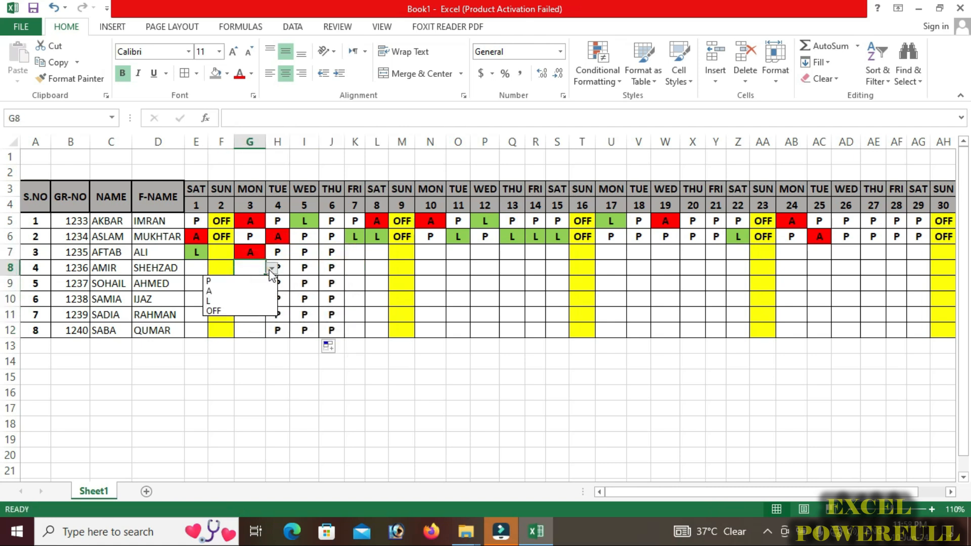
{"action": "left_click", "coordinate": [239, 291]}
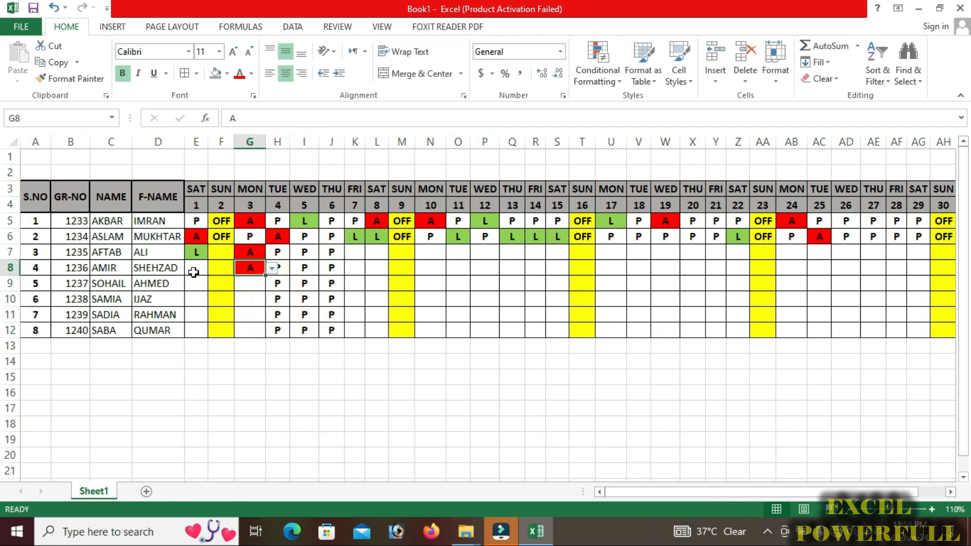
Enter the remaining attendance for the 1st, with L in E8 and P in E9 through E12.
{"action": "left_click", "coordinate": [196, 268]}
{"action": "left_click", "coordinate": [213, 269]}
{"action": "left_click", "coordinate": [189, 300]}
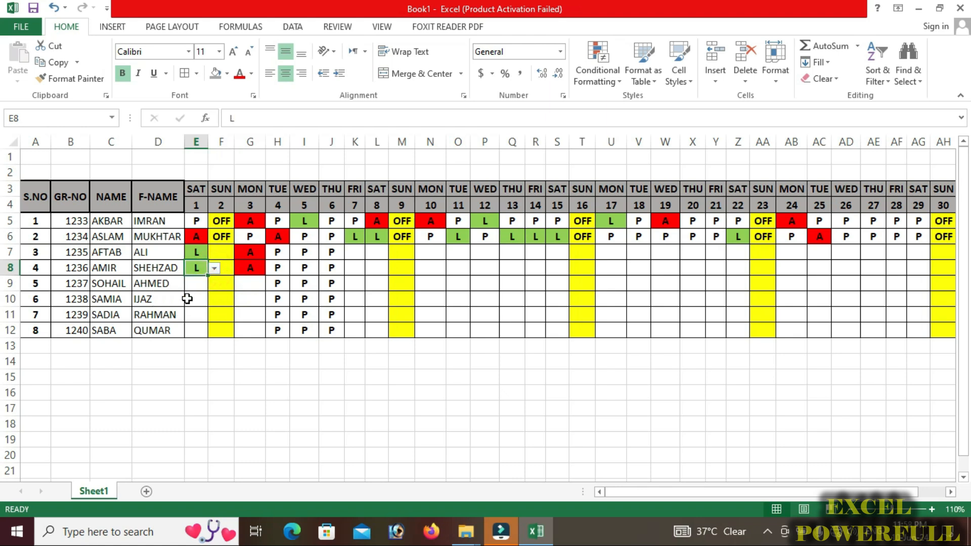
{"action": "left_click", "coordinate": [195, 283]}
{"action": "left_click", "coordinate": [214, 284]}
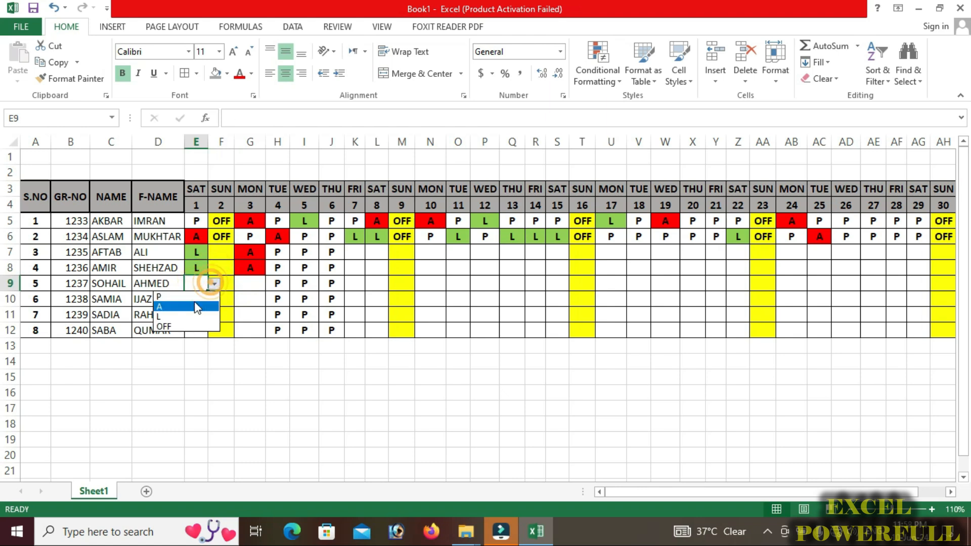
{"action": "left_click", "coordinate": [194, 299]}
{"action": "left_click", "coordinate": [197, 298]}
{"action": "left_click", "coordinate": [213, 299]}
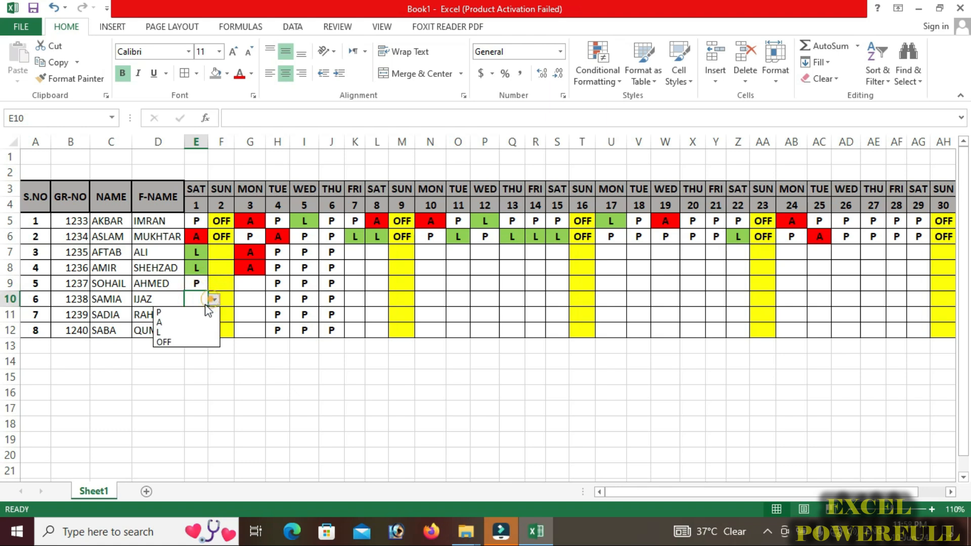
{"action": "left_click", "coordinate": [197, 314]}
{"action": "left_click", "coordinate": [196, 314]}
{"action": "left_click", "coordinate": [214, 314]}
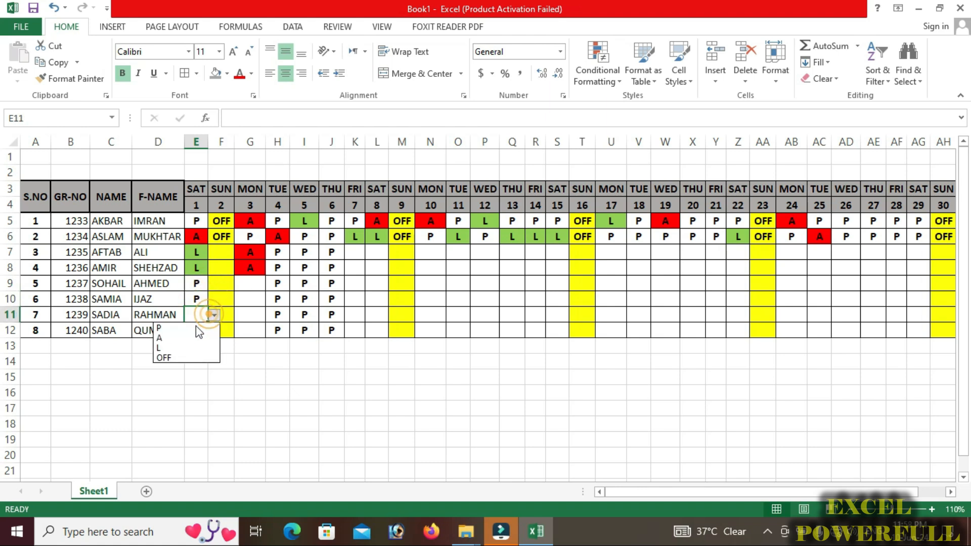
{"action": "left_click", "coordinate": [201, 331]}
{"action": "left_click", "coordinate": [214, 330]}
{"action": "left_click", "coordinate": [194, 346]}
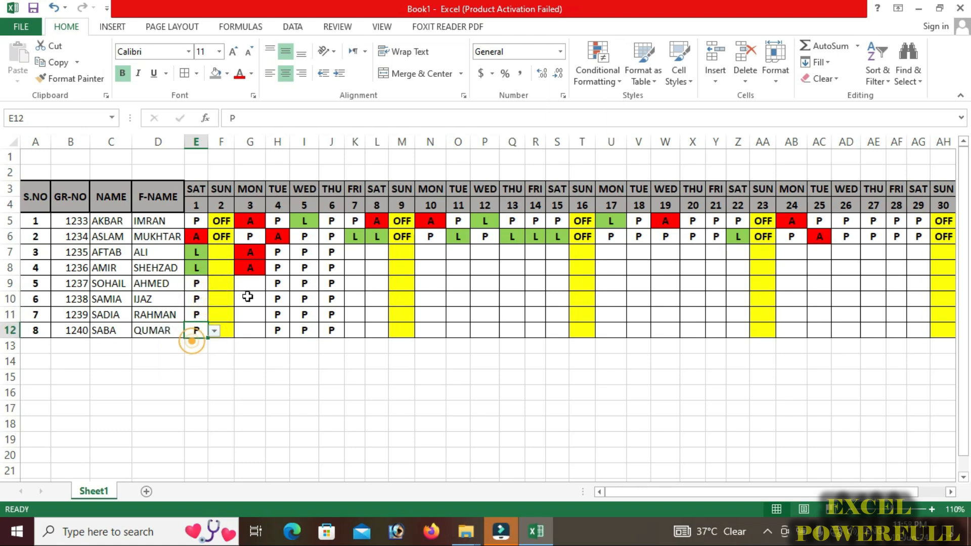
Mark the fifth student as P on the 3rd in G9 and fill it down to G12.
{"action": "left_click", "coordinate": [252, 285]}
{"action": "left_click", "coordinate": [261, 286]}
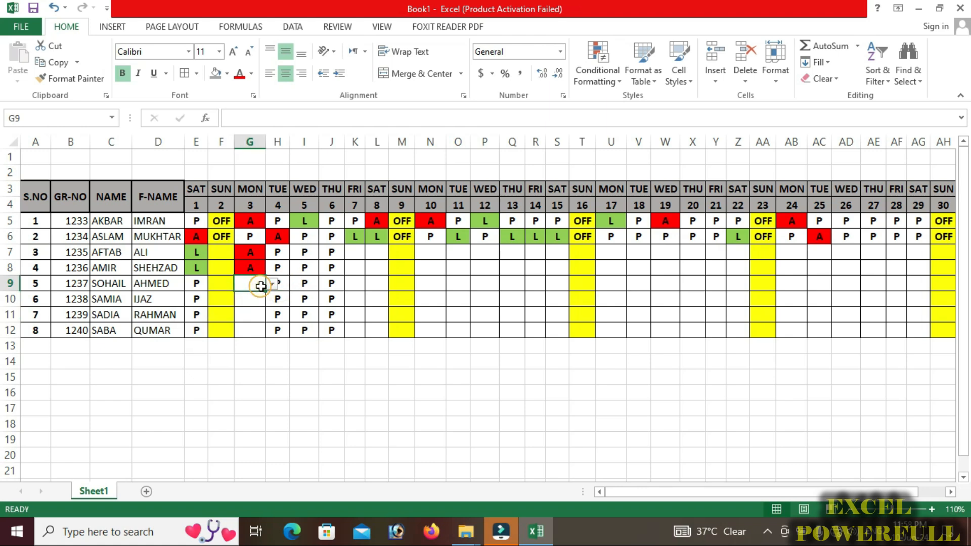
{"action": "left_click", "coordinate": [272, 284]}
{"action": "left_click", "coordinate": [245, 292]}
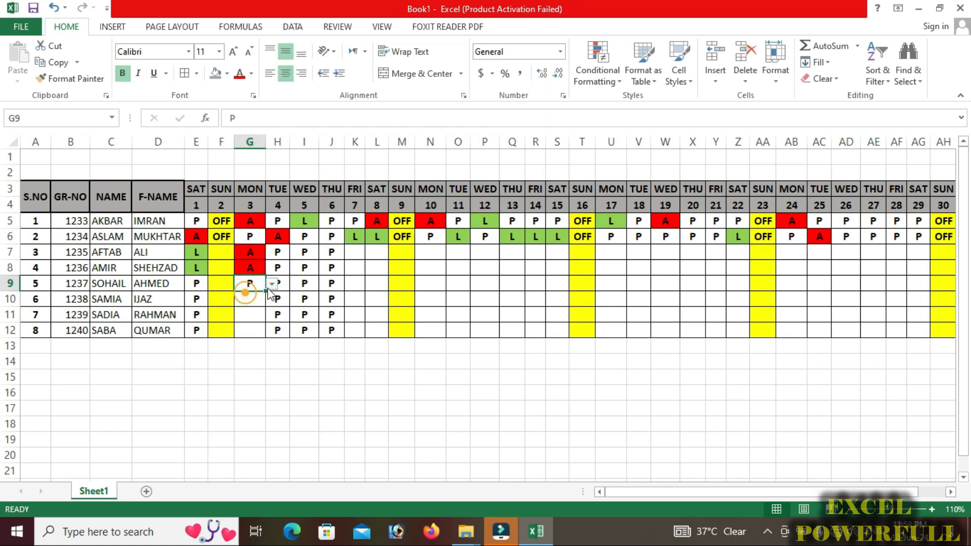
{"action": "left_click_drag", "start_coordinate": [264, 290], "coordinate": [256, 334]}
Change the attendance on the 5th to A for the sixth and fifth students in I10 and I9.
{"action": "left_click", "coordinate": [307, 303]}
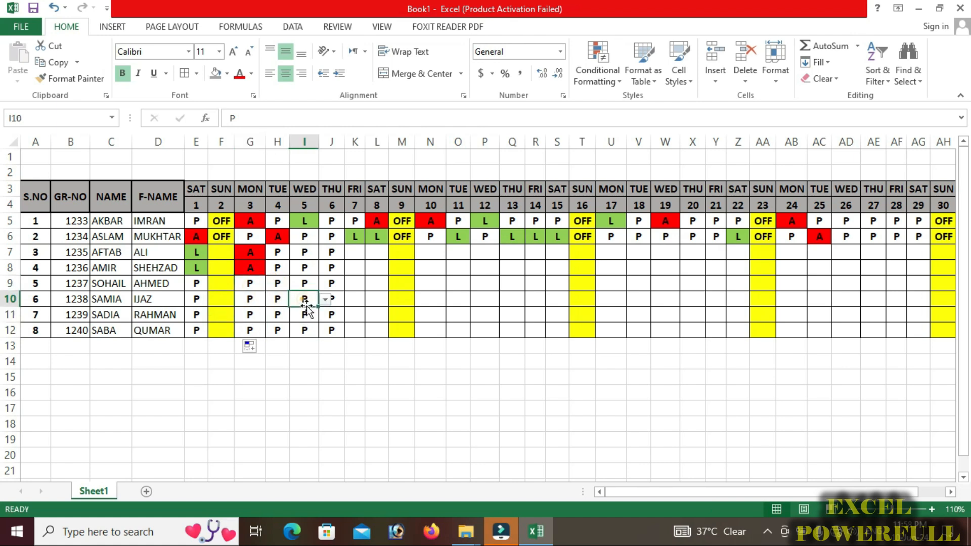
{"action": "left_click", "coordinate": [324, 302]}
{"action": "left_click", "coordinate": [283, 318]}
{"action": "left_click", "coordinate": [303, 283]}
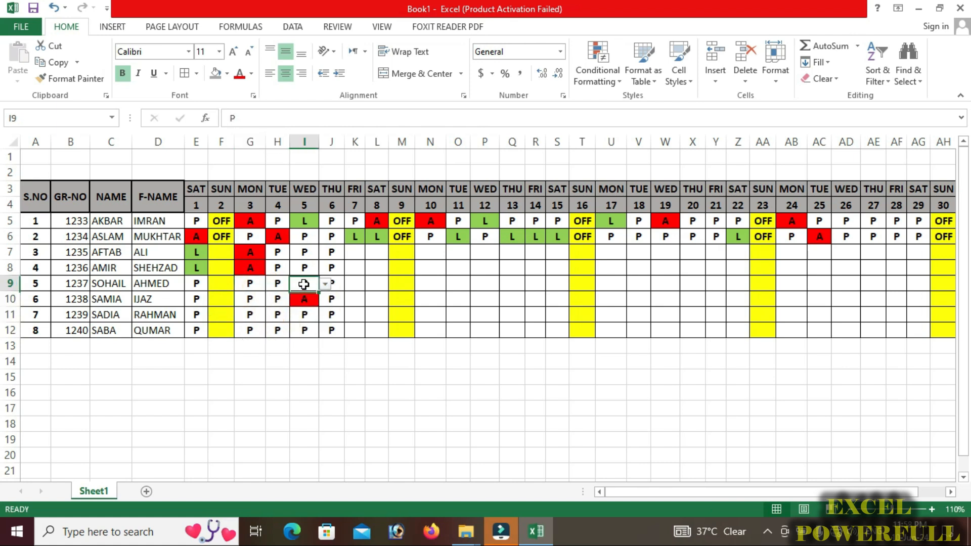
{"action": "left_click", "coordinate": [325, 284]}
{"action": "left_click", "coordinate": [274, 302]}
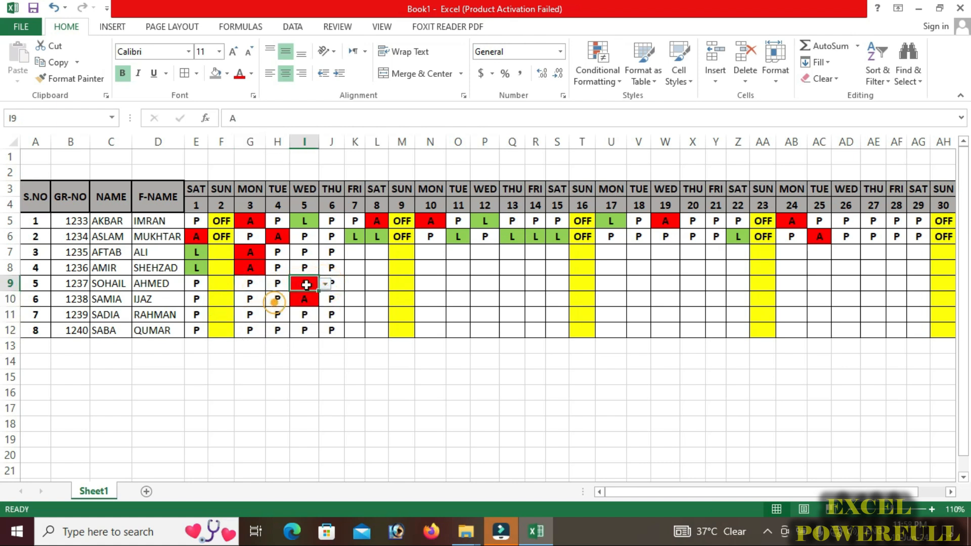
Change the sixth student's attendance on the 3rd to L in G10.
{"action": "left_click", "coordinate": [273, 304]}
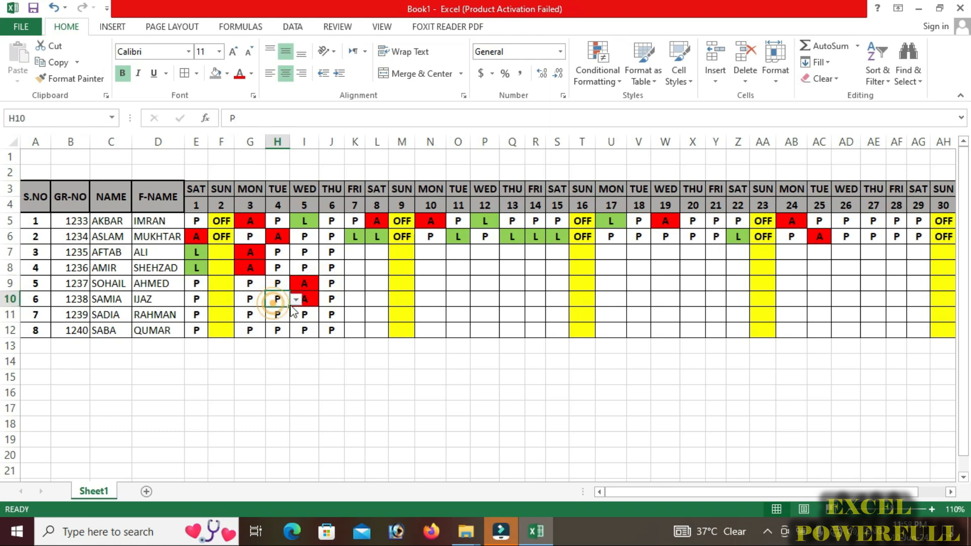
{"action": "left_click", "coordinate": [253, 300]}
{"action": "left_click", "coordinate": [271, 299]}
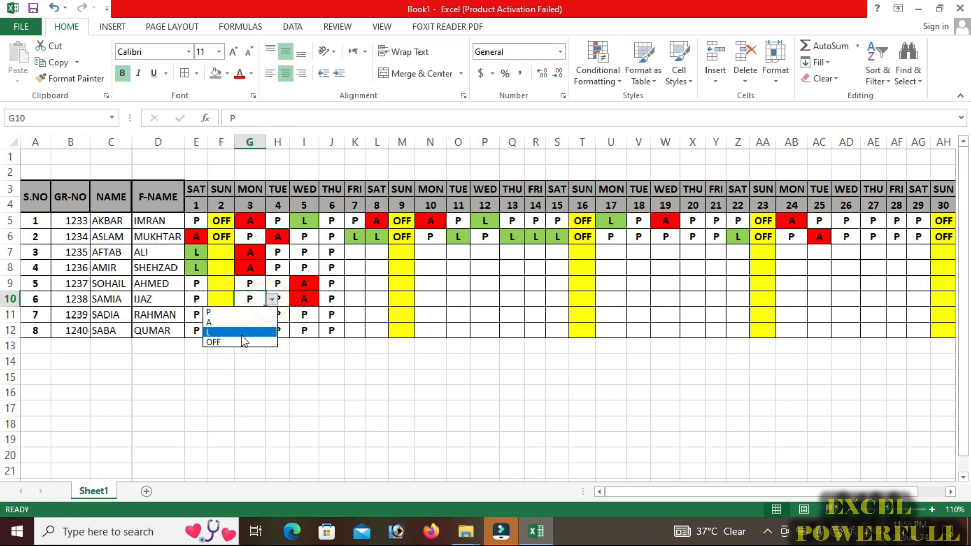
{"action": "left_click", "coordinate": [245, 332]}
{"action": "left_click", "coordinate": [251, 331]}
Fill OFF from row 6 down to row 12 in the Sunday columns for the 2nd, 9th, 16th and 23rd.
{"action": "left_click", "coordinate": [223, 239]}
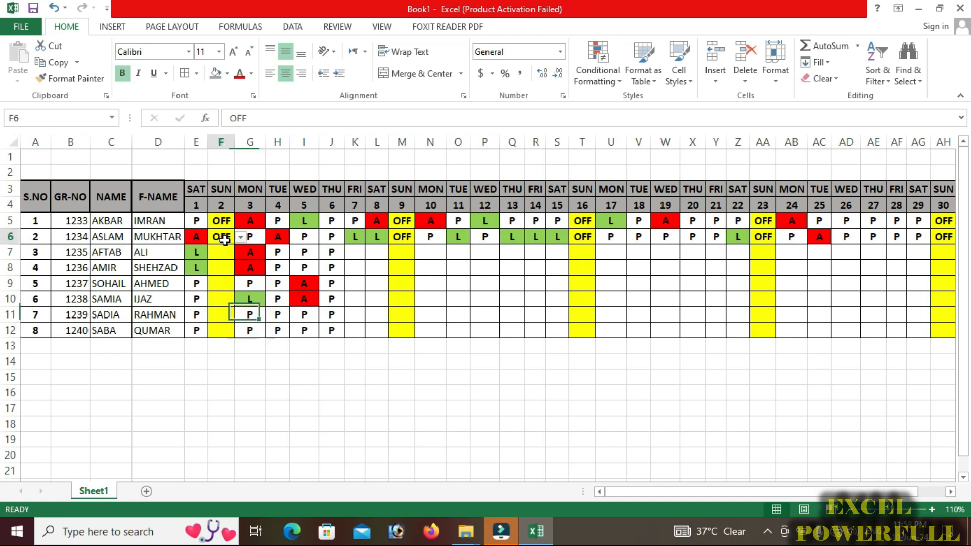
{"action": "left_click_drag", "start_coordinate": [233, 244], "coordinate": [232, 331]}
{"action": "left_click", "coordinate": [405, 238]}
{"action": "left_click_drag", "start_coordinate": [417, 245], "coordinate": [410, 335]}
{"action": "left_click", "coordinate": [586, 237]}
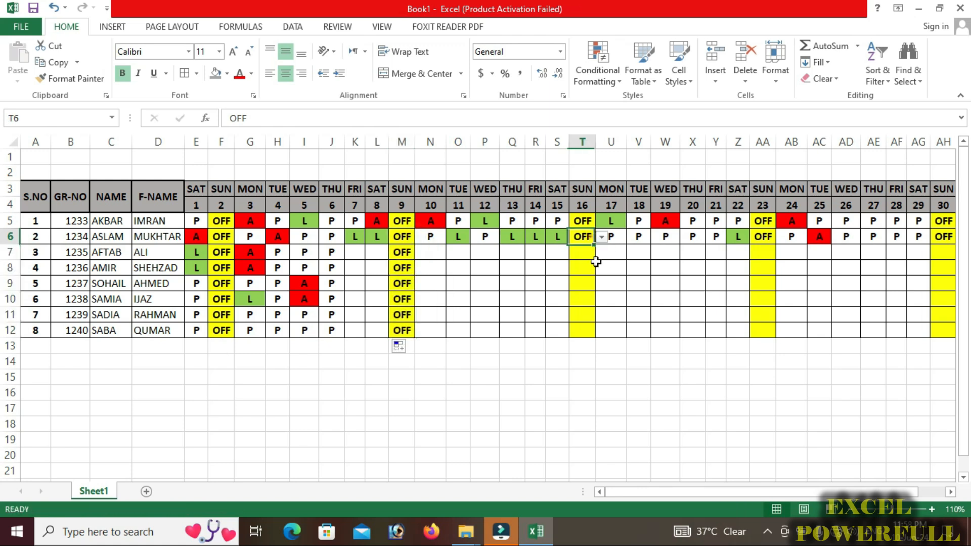
{"action": "left_click_drag", "start_coordinate": [596, 248], "coordinate": [597, 335]}
{"action": "left_click", "coordinate": [764, 237]}
{"action": "left_click_drag", "start_coordinate": [775, 245], "coordinate": [777, 335]}
Enter P in N7 and fill it across the 10th to the 15th for all students down to row 12.
{"action": "left_click", "coordinate": [420, 253]}
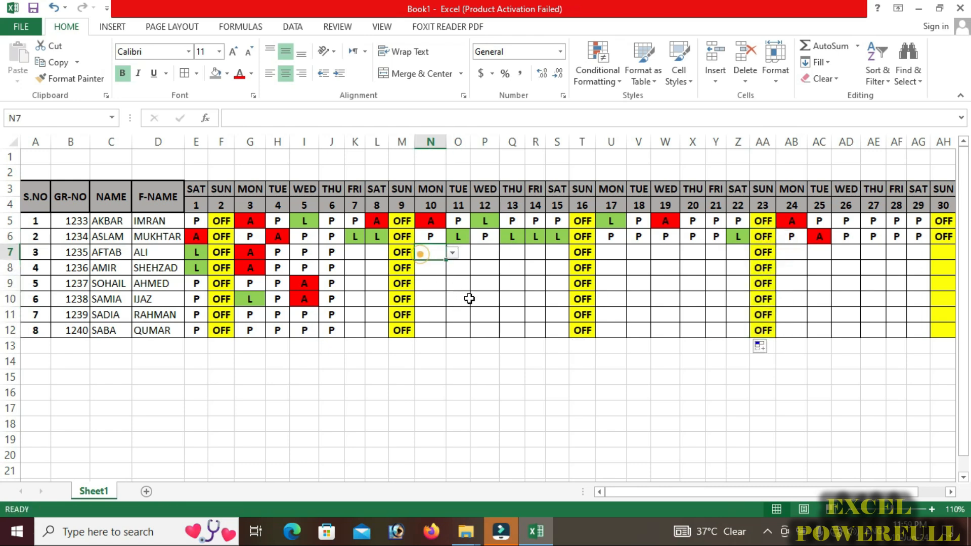
{"action": "type", "text": "P"}
{"action": "key", "text": "Return"}
{"action": "left_click", "coordinate": [434, 253]}
{"action": "left_click_drag", "start_coordinate": [446, 260], "coordinate": [568, 339]}
Enter P in K7 and fill it over the 7th and 8th down to row 12.
{"action": "left_click", "coordinate": [357, 252]}
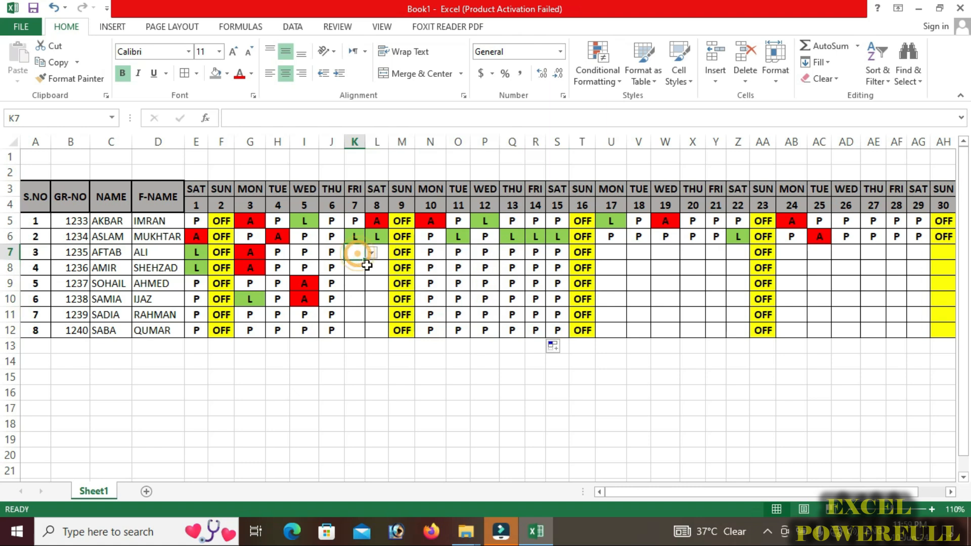
{"action": "type", "text": "P"}
{"action": "left_click", "coordinate": [355, 283]}
{"action": "left_click", "coordinate": [358, 253]}
{"action": "left_click_drag", "start_coordinate": [364, 261], "coordinate": [383, 340]}
{"action": "left_click", "coordinate": [355, 283]}
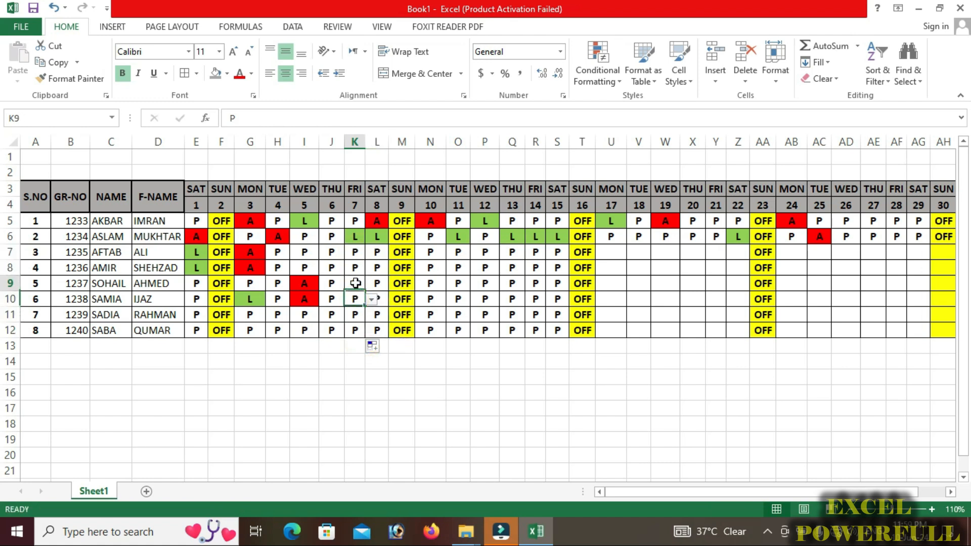
Change the fourth student's attendance to A on the 8th and the 10th in row 8.
{"action": "left_click", "coordinate": [377, 268]}
{"action": "left_click", "coordinate": [396, 268]}
{"action": "left_click", "coordinate": [377, 287]}
{"action": "left_click", "coordinate": [433, 271]}
{"action": "left_click", "coordinate": [452, 268]}
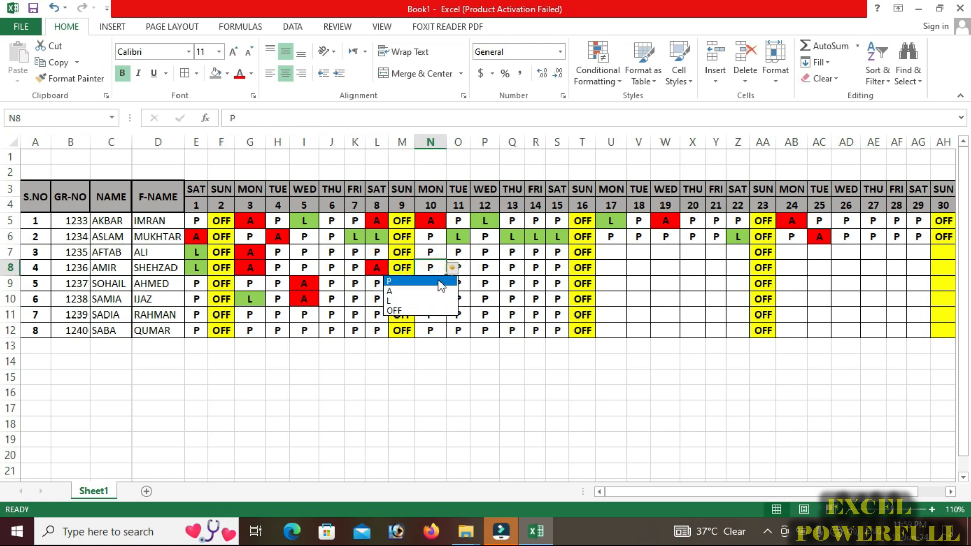
{"action": "left_click", "coordinate": [429, 286]}
Change the fourth student's attendance to L on the 12th and the 14th in row 8.
{"action": "left_click", "coordinate": [488, 269]}
{"action": "left_click", "coordinate": [506, 268]}
{"action": "left_click", "coordinate": [469, 302]}
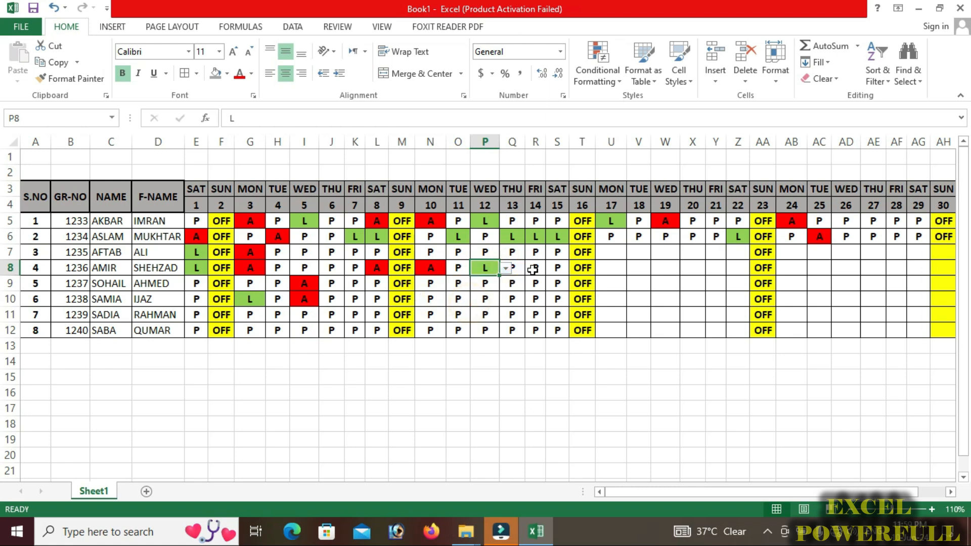
{"action": "left_click", "coordinate": [532, 272]}
{"action": "left_click", "coordinate": [553, 271]}
{"action": "left_click", "coordinate": [524, 298]}
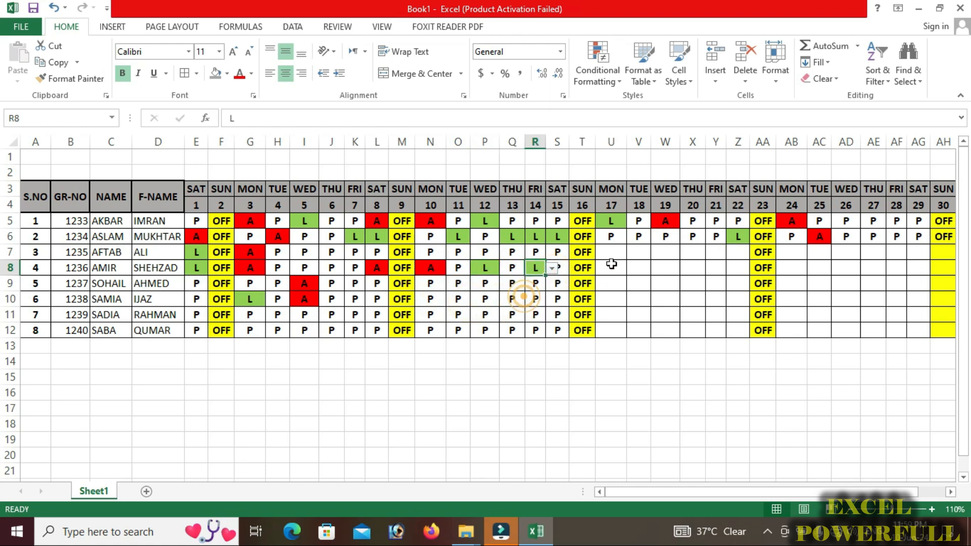
Fill P from U6 down to row 12 and extend it across the 17th to the 22nd in rows 7 to 12.
{"action": "left_click", "coordinate": [611, 257]}
{"action": "left_click", "coordinate": [613, 237]}
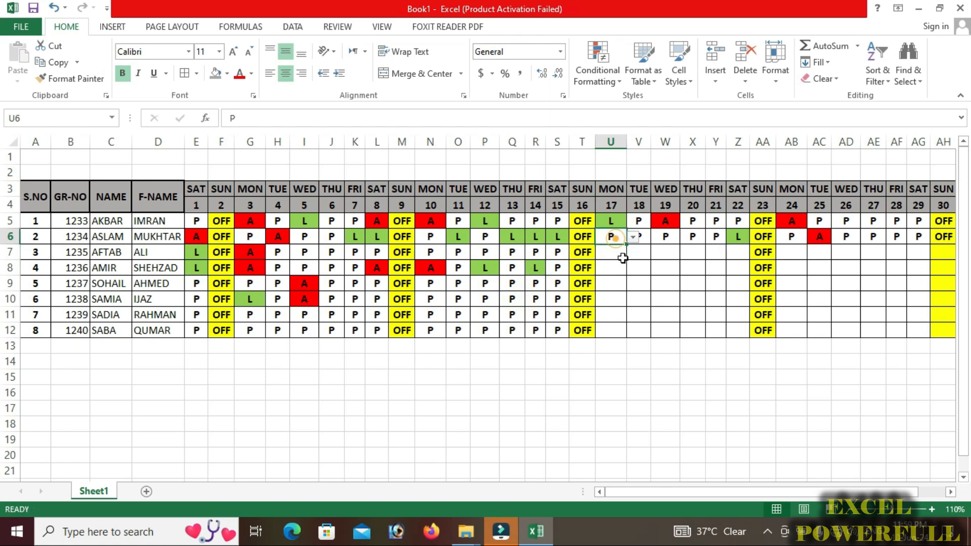
{"action": "left_click_drag", "start_coordinate": [627, 245], "coordinate": [632, 337]}
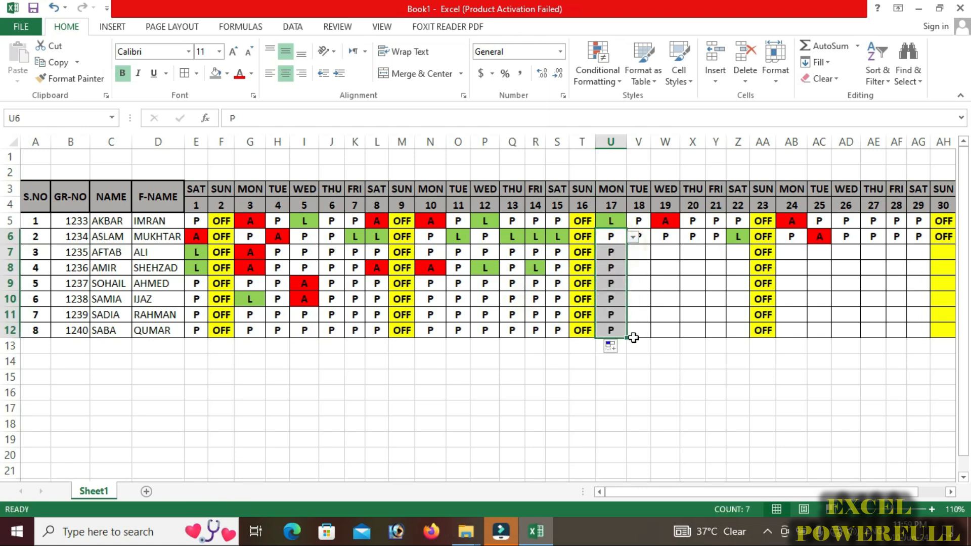
{"action": "left_click", "coordinate": [617, 270]}
{"action": "left_click_drag", "start_coordinate": [617, 253], "coordinate": [742, 334]}
{"action": "left_click", "coordinate": [688, 273]}
Change the fifth student's attendance in row 9 to A on the 19th, L on the 21st and A on the 17th.
{"action": "left_click", "coordinate": [666, 283]}
{"action": "left_click", "coordinate": [686, 284]}
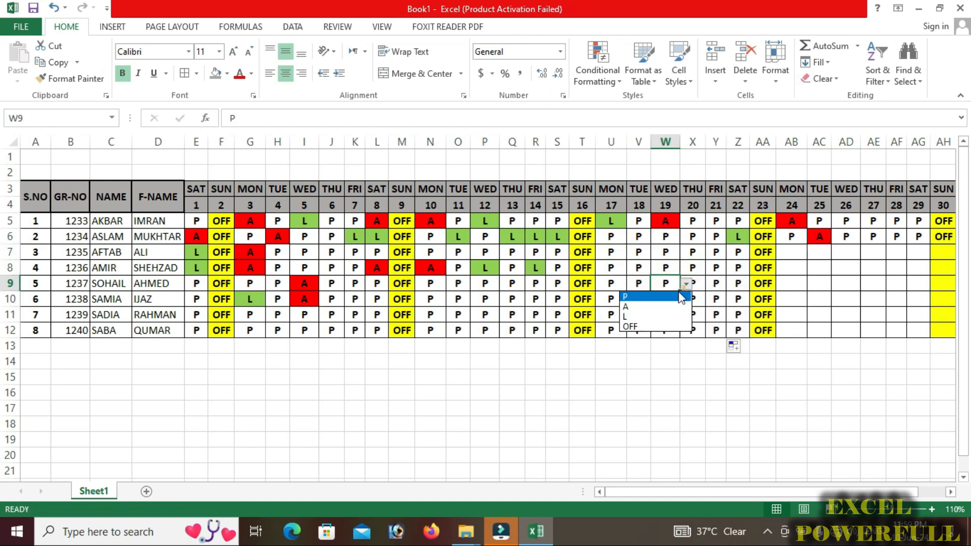
{"action": "left_click", "coordinate": [658, 306]}
{"action": "left_click", "coordinate": [708, 284]}
{"action": "left_click", "coordinate": [732, 283]}
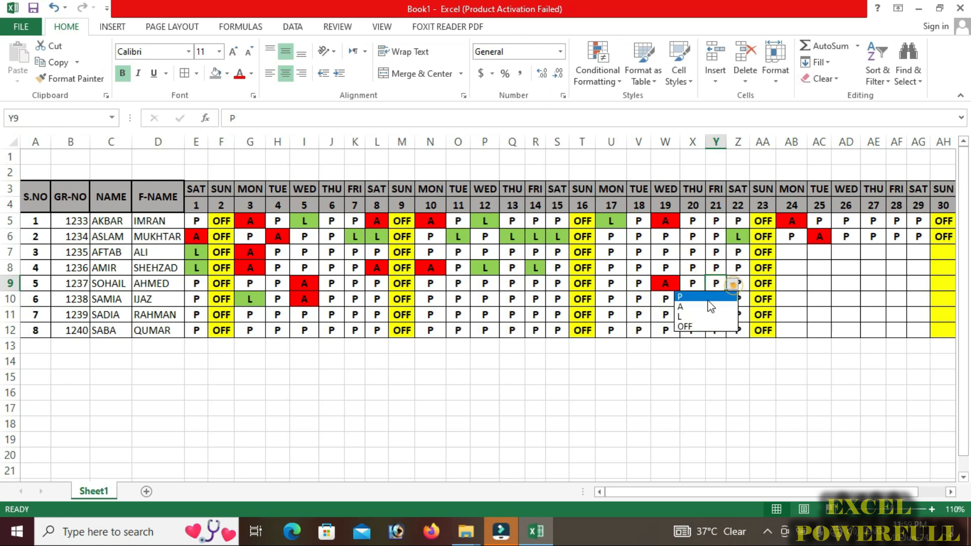
{"action": "left_click", "coordinate": [716, 317]}
{"action": "left_click", "coordinate": [613, 287]}
{"action": "left_click", "coordinate": [632, 283]}
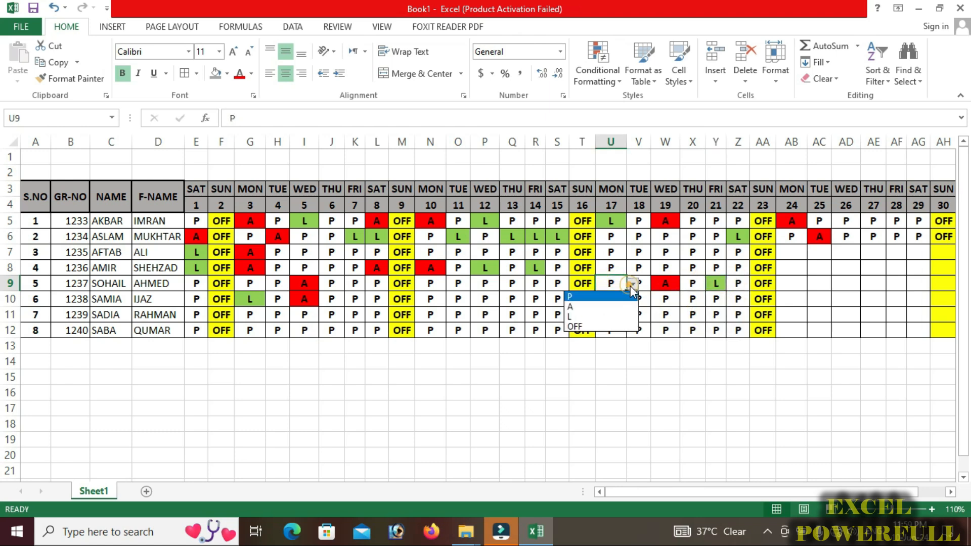
{"action": "left_click", "coordinate": [599, 316]}
Change the seventh student's attendance in row 11 to A on the 17th, 19th and 22nd.
{"action": "left_click", "coordinate": [611, 315]}
{"action": "left_click", "coordinate": [633, 314]}
{"action": "left_click", "coordinate": [615, 338]}
{"action": "left_click", "coordinate": [663, 314]}
{"action": "left_click", "coordinate": [686, 315]}
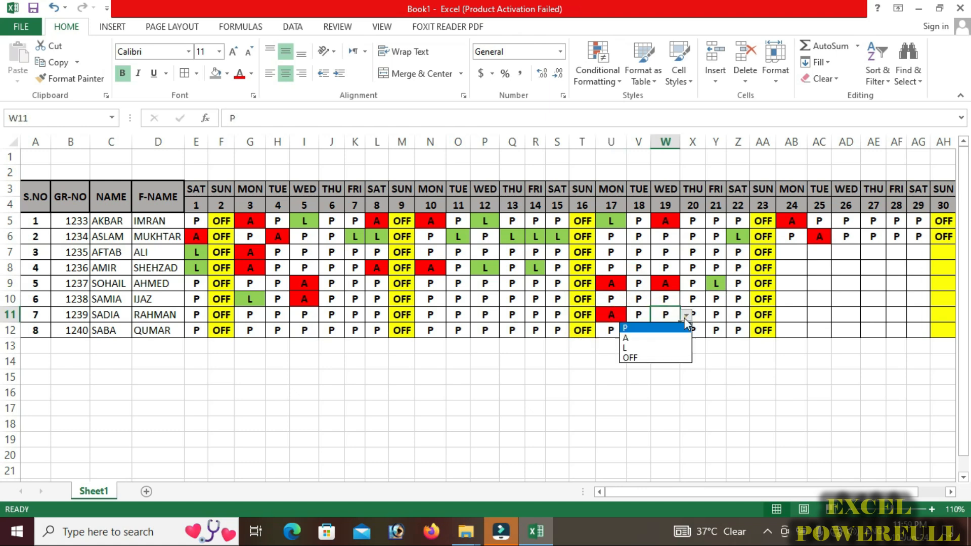
{"action": "left_click", "coordinate": [659, 336]}
{"action": "left_click", "coordinate": [733, 316]}
{"action": "left_click", "coordinate": [755, 314]}
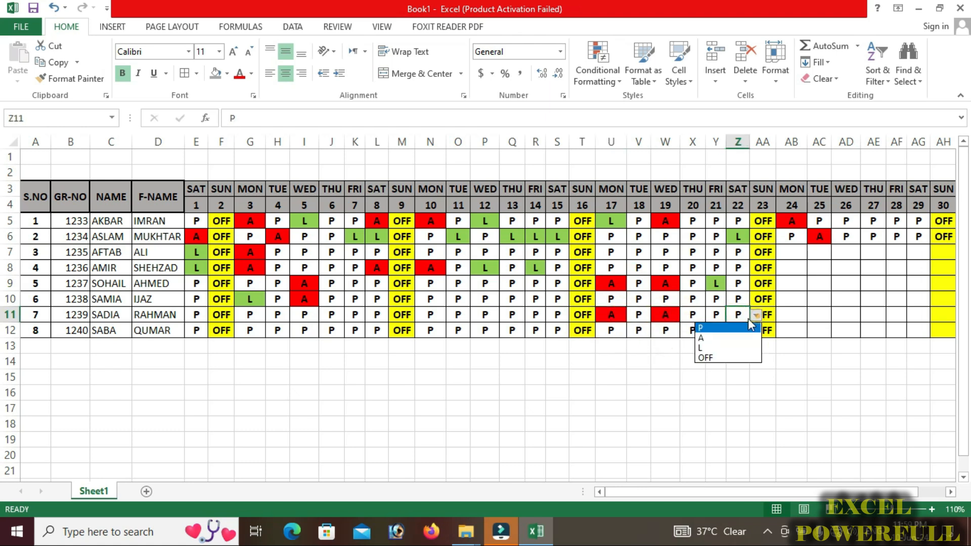
{"action": "left_click", "coordinate": [723, 334]}
Change the eighth student's attendance on the 20th to A in X12.
{"action": "left_click", "coordinate": [689, 329]}
{"action": "left_click", "coordinate": [711, 330]}
{"action": "left_click", "coordinate": [680, 357]}
Change the fourth student's attendance in row 8 to A on the 20th and the 18th.
{"action": "left_click", "coordinate": [688, 267]}
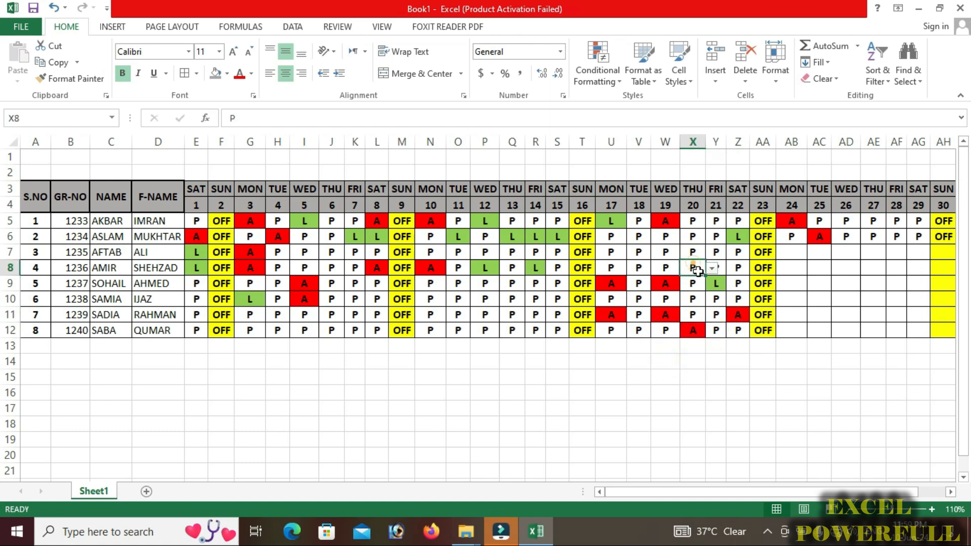
{"action": "left_click", "coordinate": [711, 268]}
{"action": "left_click", "coordinate": [711, 267]}
{"action": "left_click", "coordinate": [711, 267]}
{"action": "left_click", "coordinate": [682, 292]}
{"action": "left_click", "coordinate": [638, 267]}
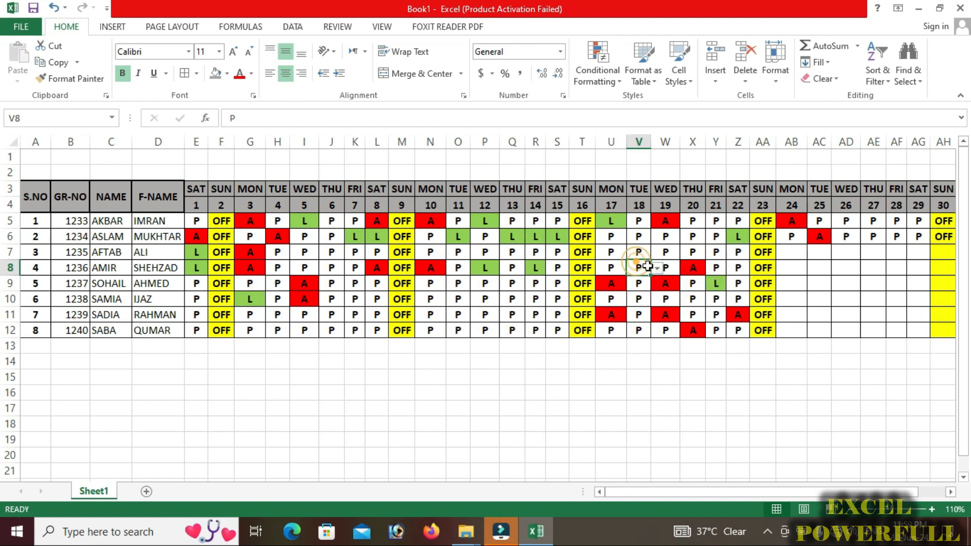
{"action": "left_click", "coordinate": [656, 268]}
{"action": "left_click", "coordinate": [635, 292]}
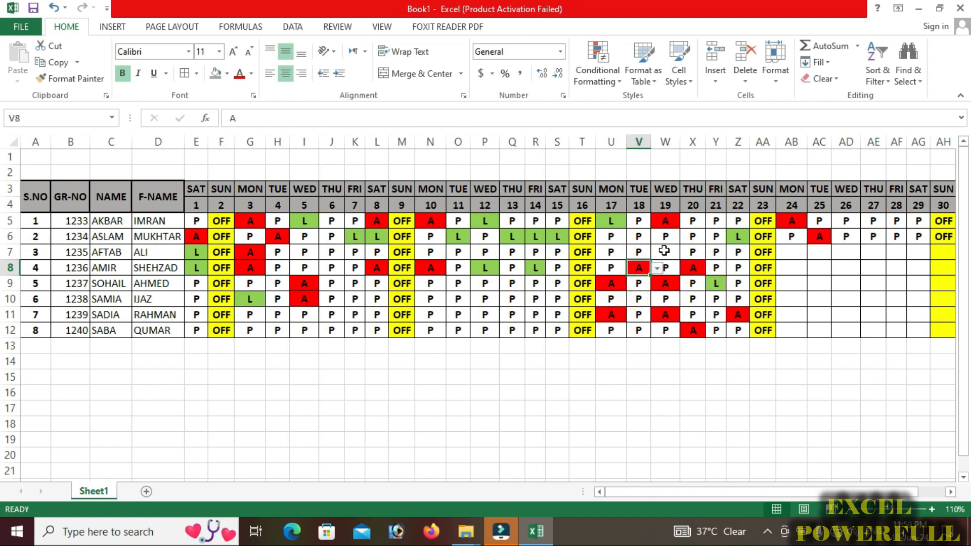
{"action": "left_click", "coordinate": [670, 252]}
{"action": "left_click", "coordinate": [684, 256]}
{"action": "left_click", "coordinate": [649, 265]}
{"action": "left_click", "coordinate": [610, 251]}
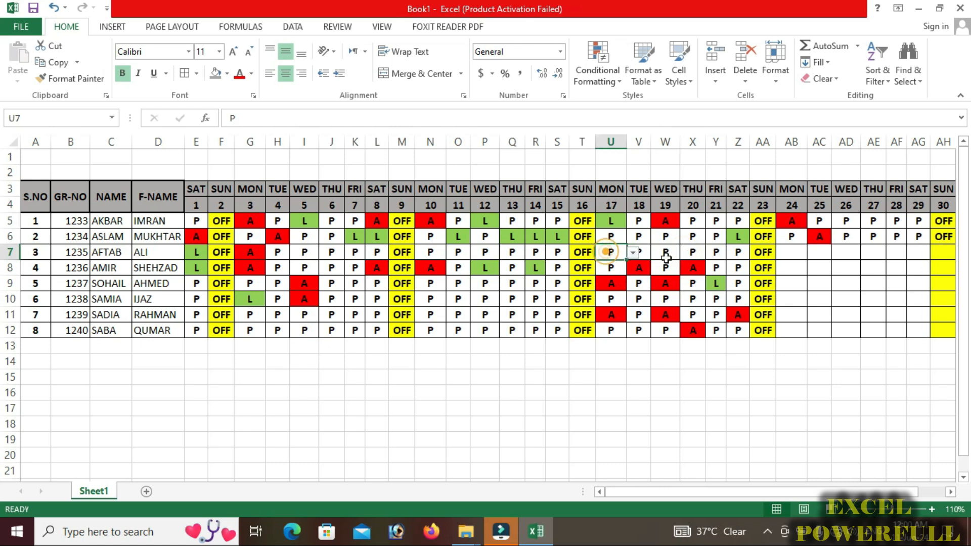
Mark the third student as P on the 24th in AB7 and fill it through the 29th down to row 12.
{"action": "left_click", "coordinate": [794, 255]}
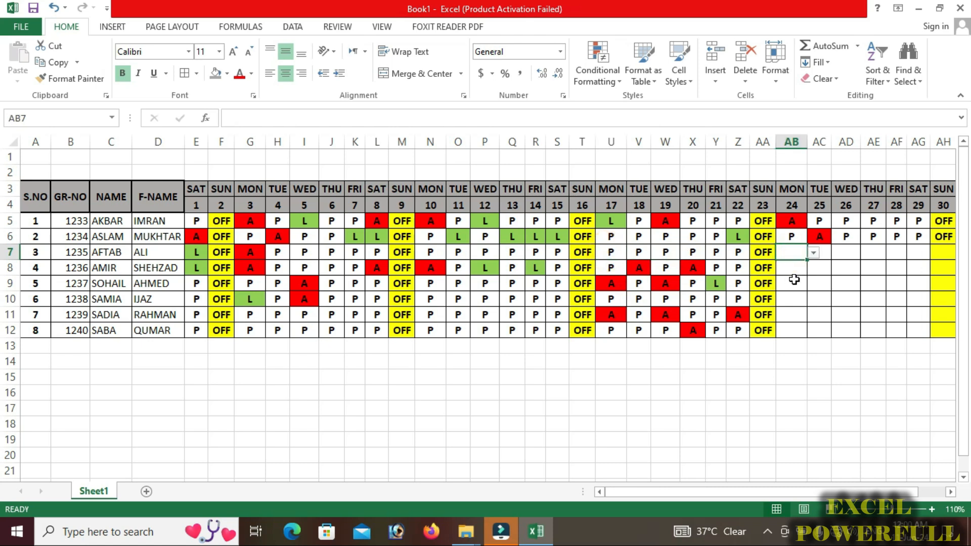
{"action": "left_click", "coordinate": [813, 252]}
{"action": "left_click", "coordinate": [791, 263]}
{"action": "left_click_drag", "start_coordinate": [808, 261], "coordinate": [922, 337]}
{"action": "left_click", "coordinate": [840, 314]}
Change the sixth student's attendance on the 26th to A in AD10.
{"action": "left_click", "coordinate": [849, 298]}
{"action": "left_click", "coordinate": [867, 300]}
{"action": "left_click", "coordinate": [828, 322]}
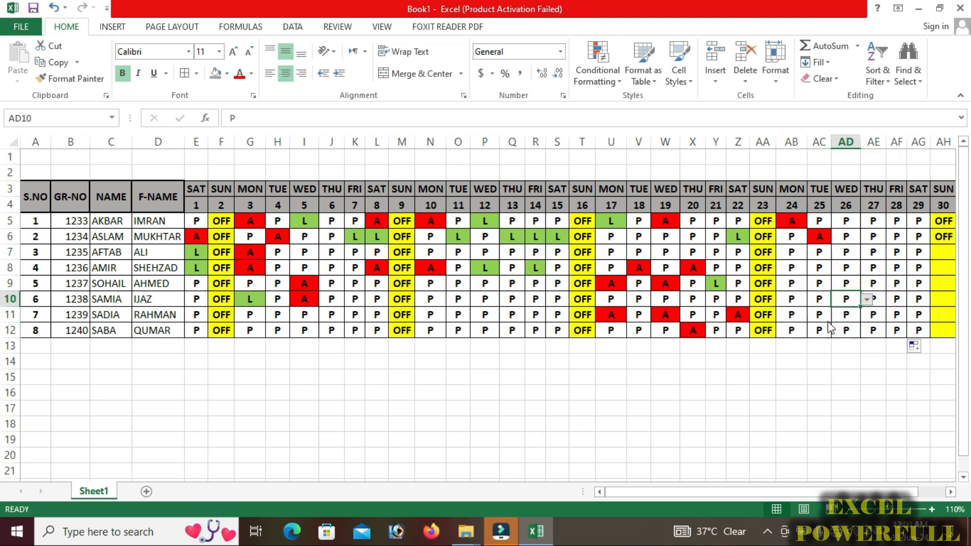
Change the fifth student's attendance on the 27th in AE9 and the fourth student's on the 24th in AB8 to A.
{"action": "left_click", "coordinate": [873, 283]}
{"action": "left_click", "coordinate": [893, 285]}
{"action": "left_click", "coordinate": [840, 300]}
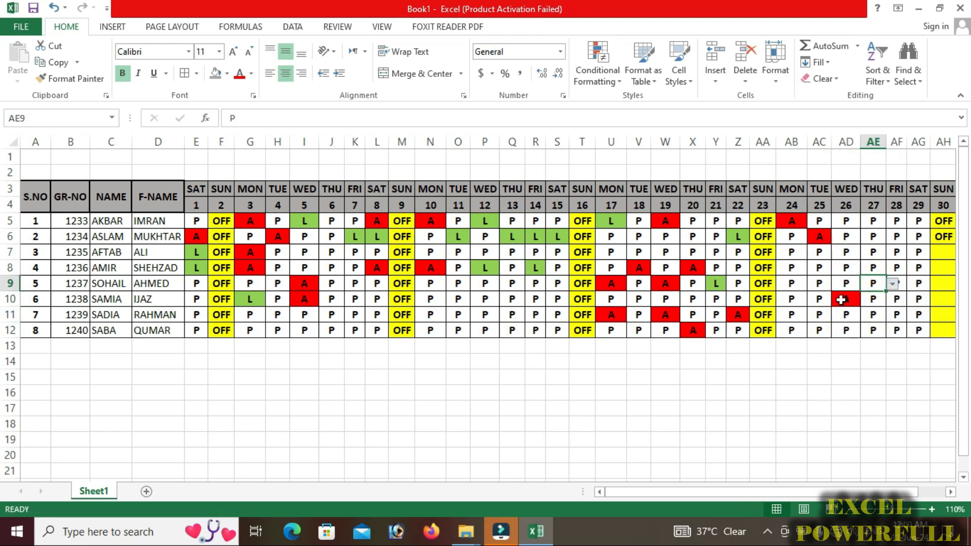
{"action": "left_click", "coordinate": [791, 268]}
{"action": "left_click", "coordinate": [812, 267]}
{"action": "left_click", "coordinate": [782, 297]}
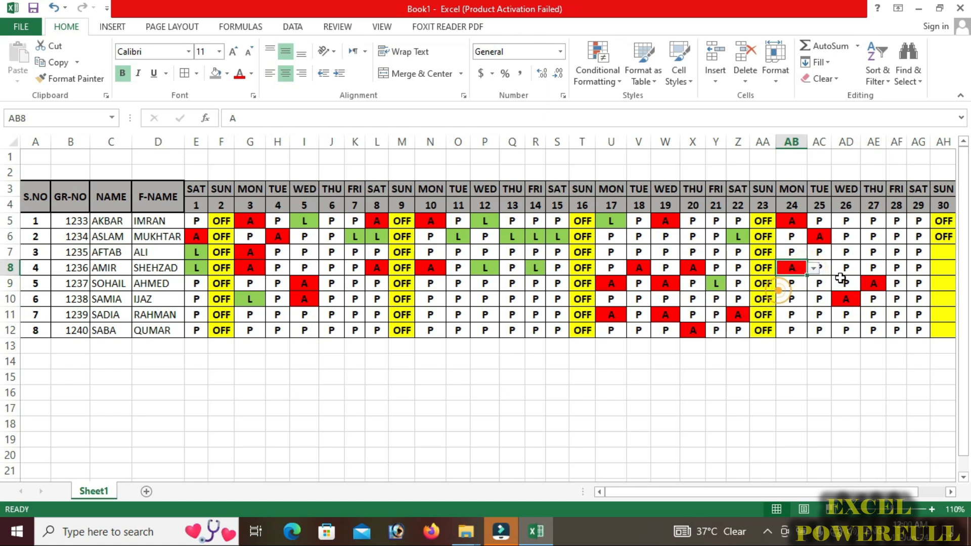
Change the third student's attendance in row 7 to L on the 26th and A on the 28th.
{"action": "left_click", "coordinate": [855, 253]}
{"action": "left_click", "coordinate": [867, 253]}
{"action": "left_click", "coordinate": [825, 265]}
{"action": "left_click", "coordinate": [862, 254]}
{"action": "left_click", "coordinate": [836, 286]}
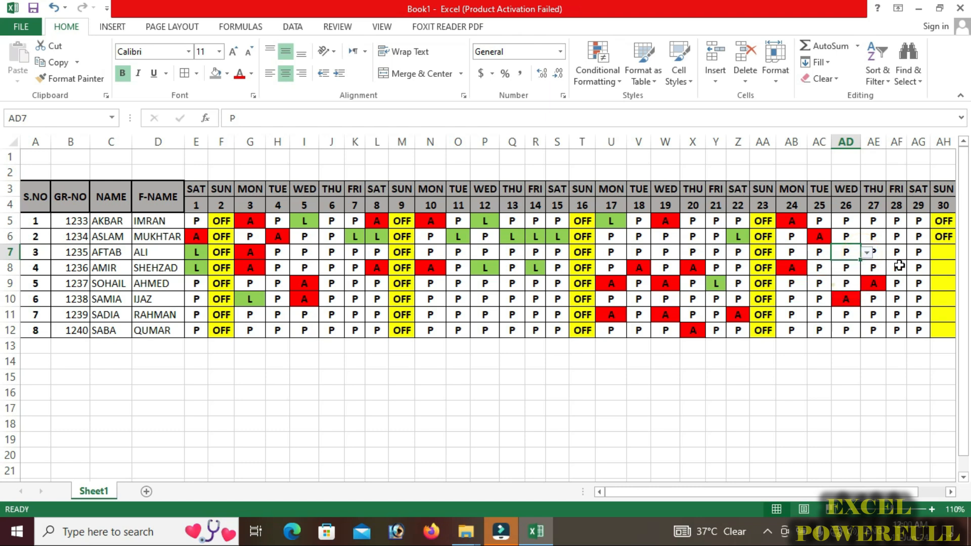
{"action": "left_click", "coordinate": [898, 252]}
{"action": "left_click", "coordinate": [913, 252]}
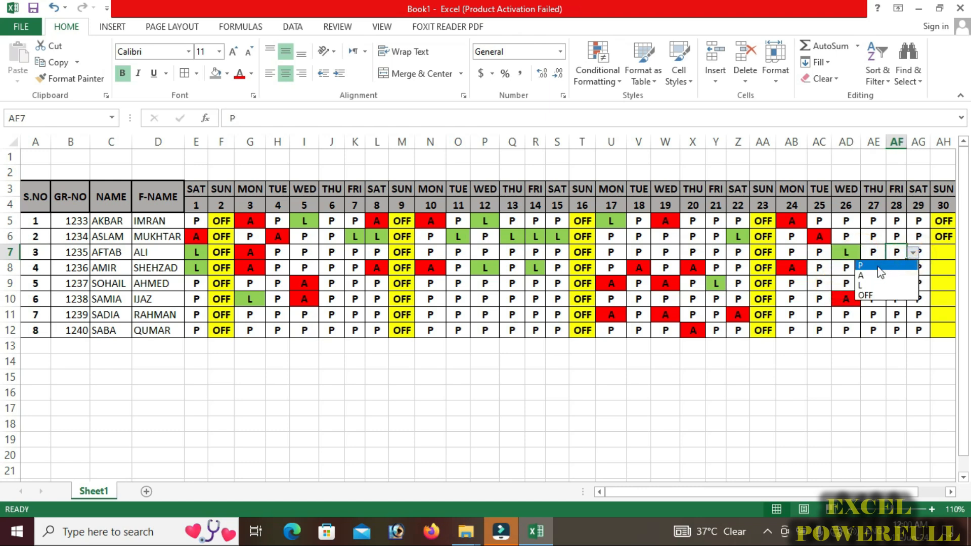
{"action": "left_click", "coordinate": [876, 265]}
{"action": "left_click", "coordinate": [912, 253]}
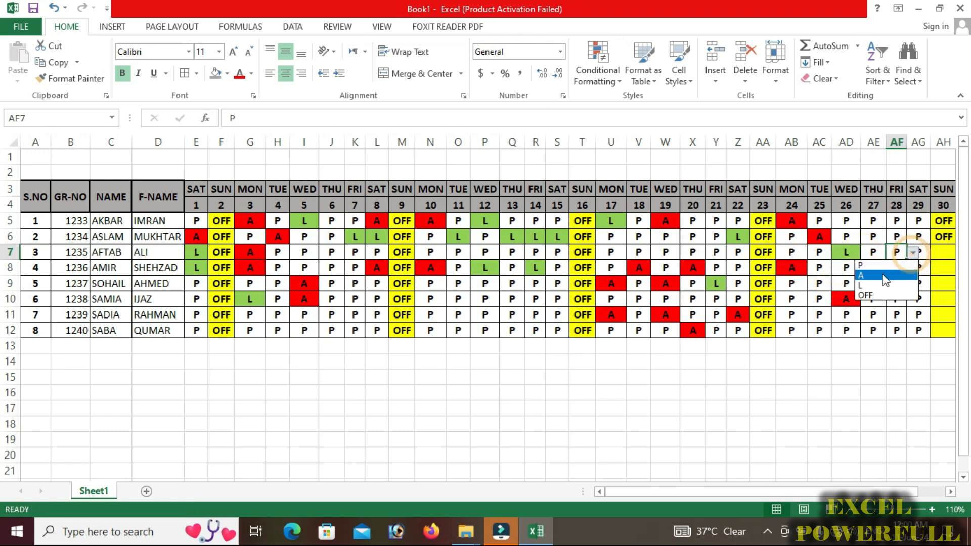
{"action": "left_click", "coordinate": [878, 276]}
Change the seventh student's attendance in row 11 to A on the 24th and the 26th.
{"action": "left_click", "coordinate": [792, 317]}
{"action": "left_click", "coordinate": [812, 315]}
{"action": "left_click", "coordinate": [784, 339]}
{"action": "left_click", "coordinate": [846, 319]}
{"action": "left_click", "coordinate": [867, 315]}
{"action": "left_click", "coordinate": [843, 341]}
Format the T-P totals in AI5:AI12 with a standard green fill and white text.
{"action": "scroll", "coordinate": [888, 477], "scroll_direction": "right", "scroll_amount": 3}
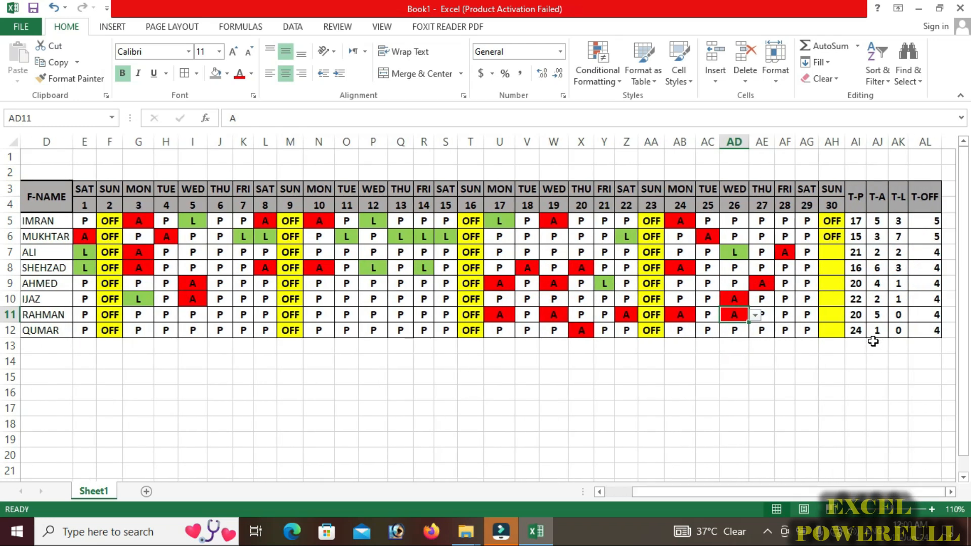
{"action": "left_click_drag", "start_coordinate": [858, 223], "coordinate": [853, 324]}
{"action": "left_click", "coordinate": [227, 73]}
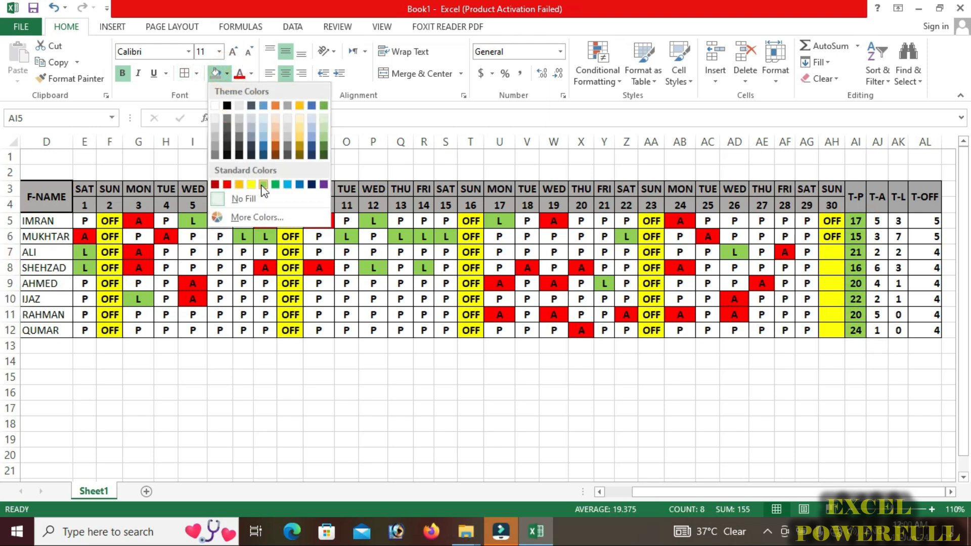
{"action": "left_click", "coordinate": [275, 184]}
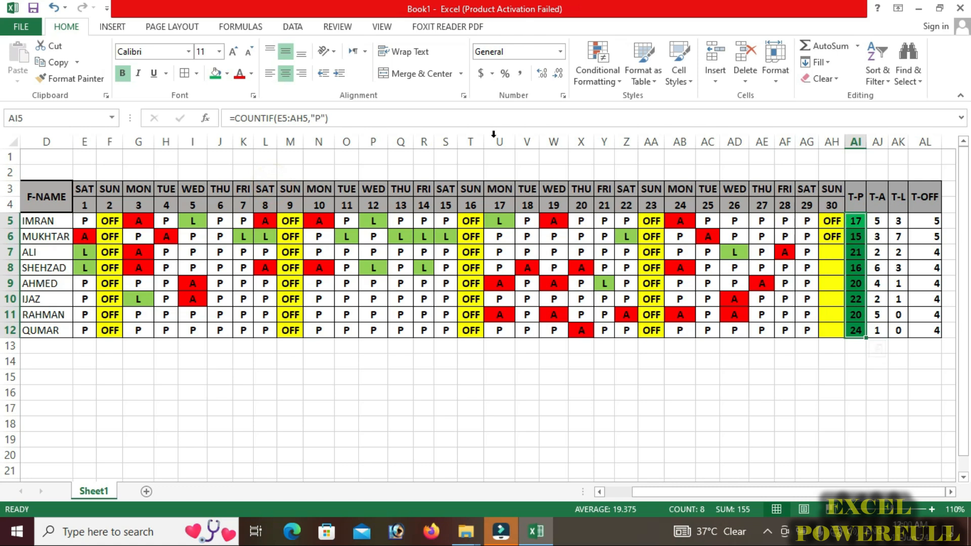
{"action": "left_click", "coordinate": [251, 74]}
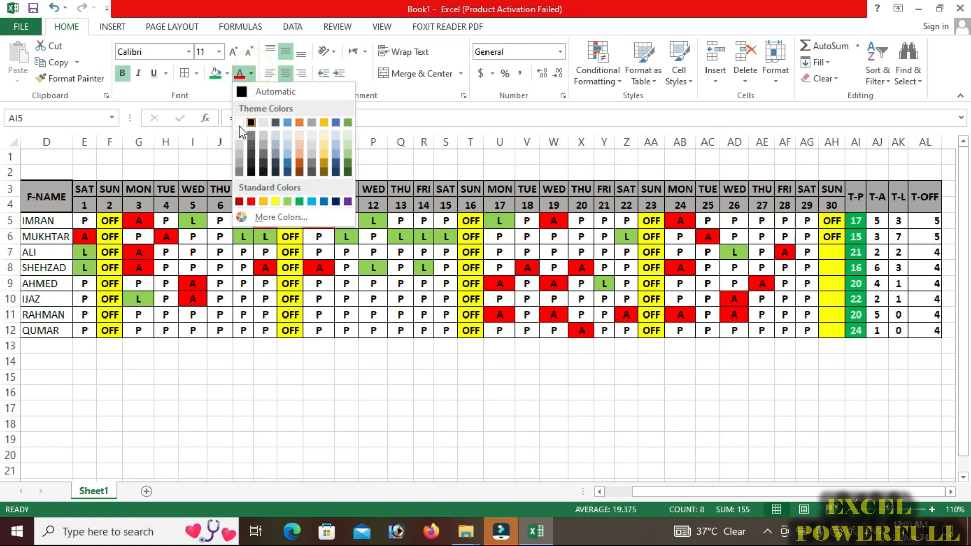
{"action": "left_click", "coordinate": [239, 124]}
Fill the T-A totals in AJ5:AJ12 with light orange and the T-L totals in AK5:AK12 with light blue.
{"action": "left_click_drag", "start_coordinate": [879, 222], "coordinate": [877, 330]}
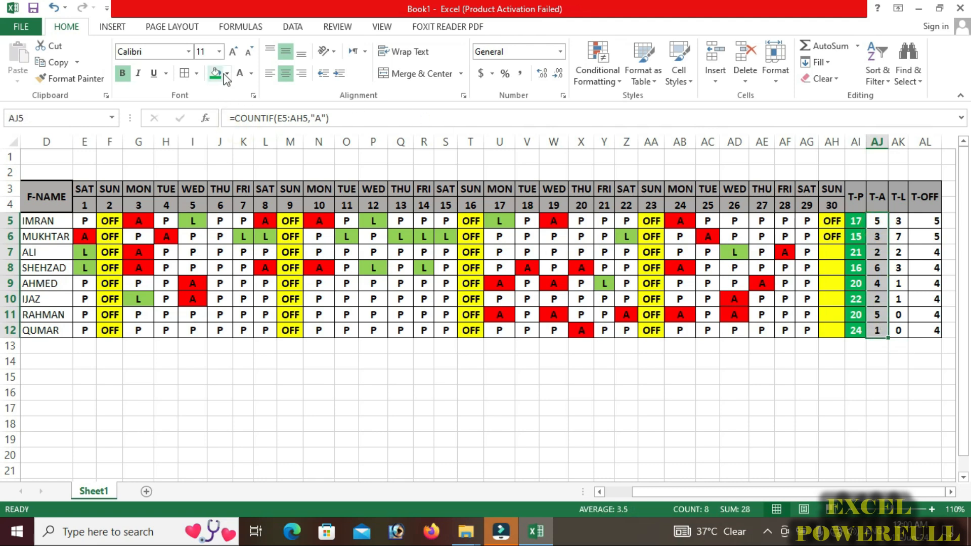
{"action": "left_click", "coordinate": [225, 74]}
{"action": "left_click", "coordinate": [278, 120]}
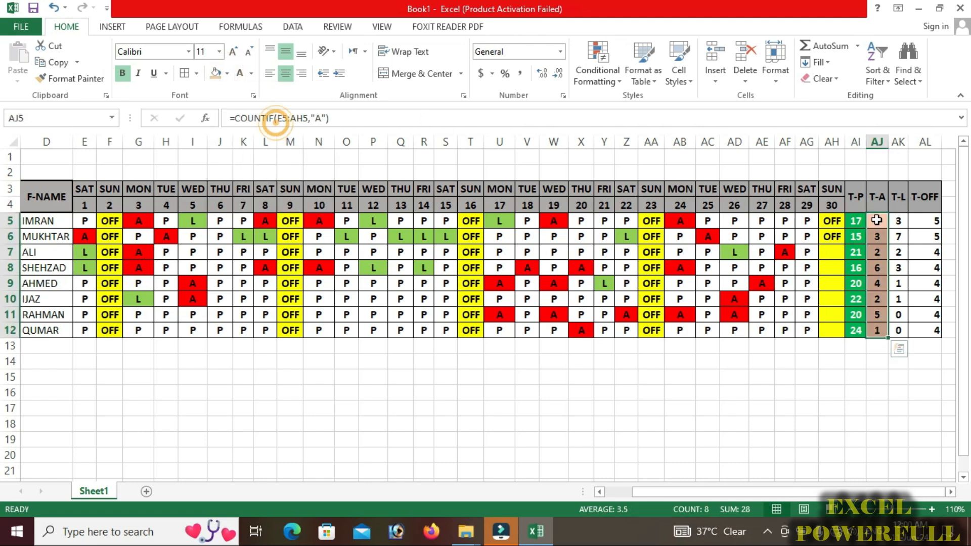
{"action": "left_click_drag", "start_coordinate": [898, 221], "coordinate": [897, 331]}
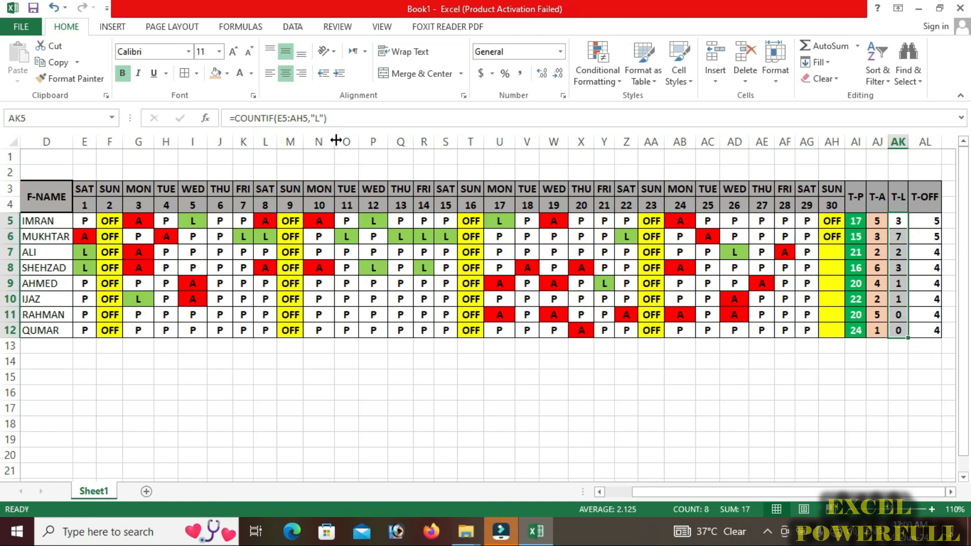
{"action": "left_click", "coordinate": [227, 74]}
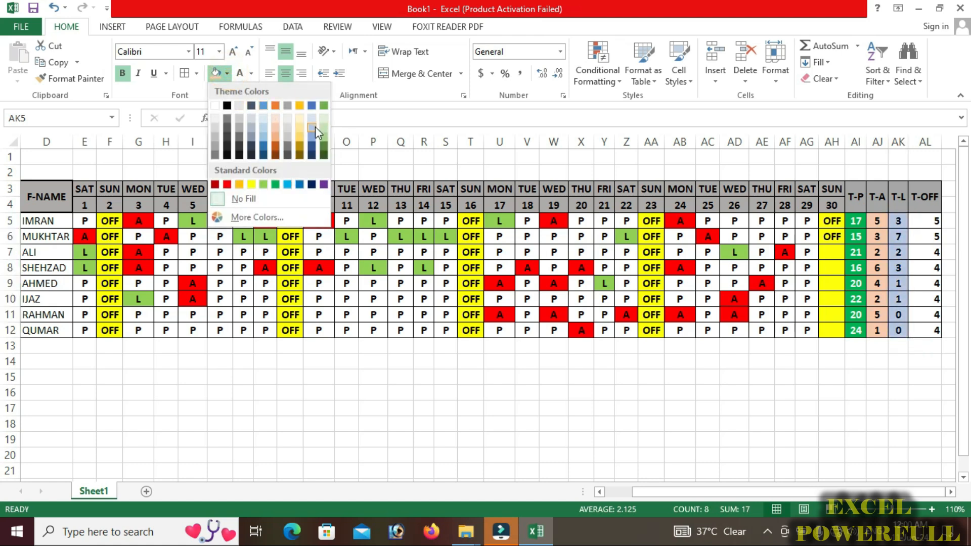
{"action": "left_click", "coordinate": [314, 127]}
Center the T-OFF totals in AL5:AL12 and give them a dark gray fill with white text.
{"action": "left_click_drag", "start_coordinate": [927, 222], "coordinate": [926, 330]}
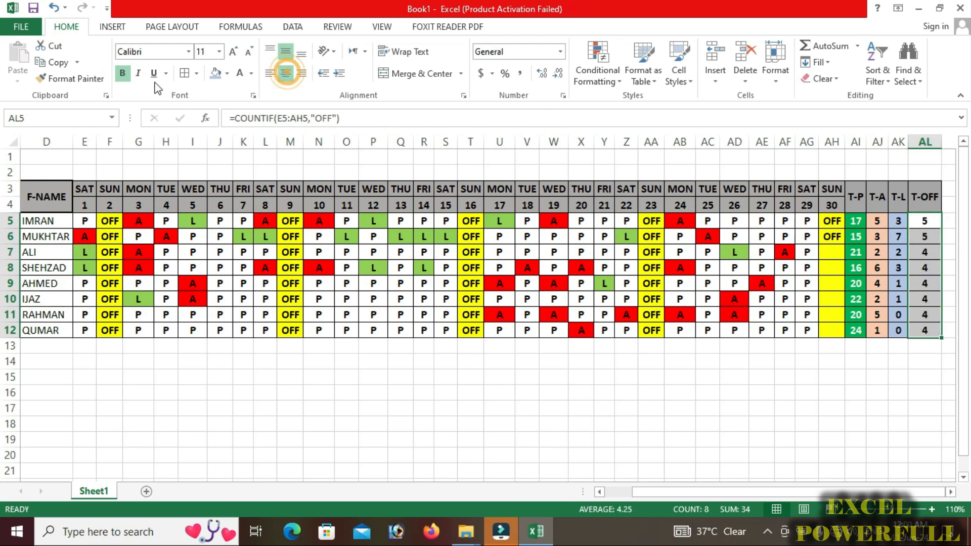
{"action": "left_click", "coordinate": [220, 74]}
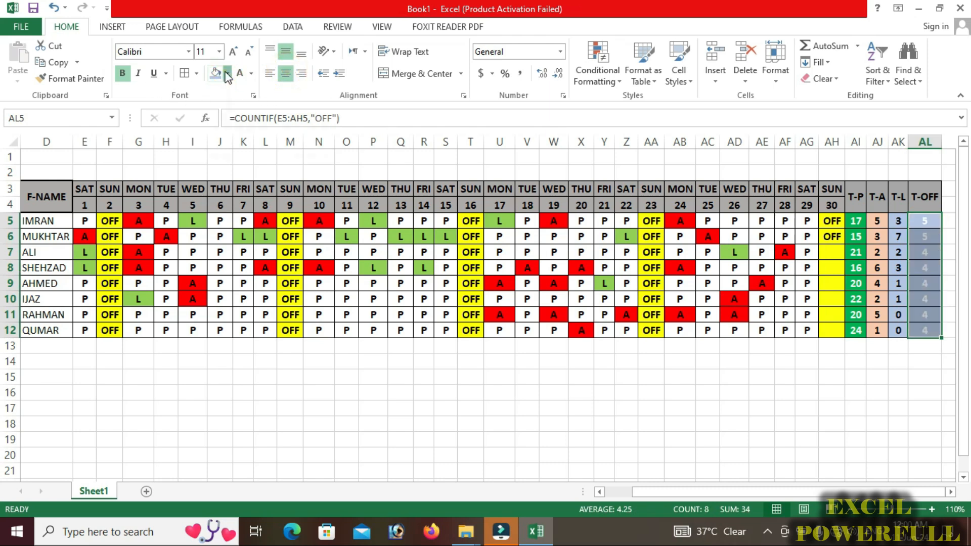
{"action": "left_click", "coordinate": [227, 76]}
{"action": "left_click", "coordinate": [228, 137]}
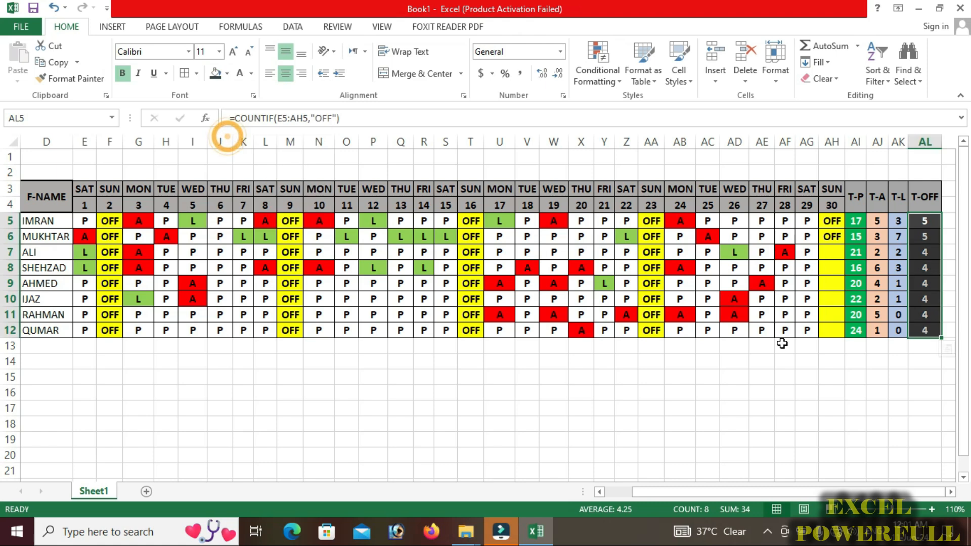
{"action": "left_click", "coordinate": [855, 377]}
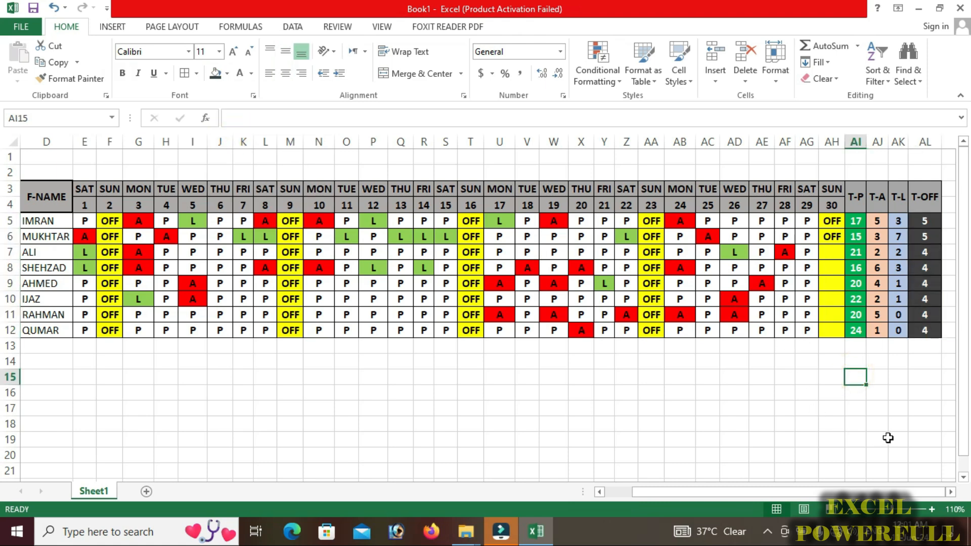
Fill the OFF entry for Sunday the 30th from AH6 down to AH12 for the remaining students.
{"action": "left_click", "coordinate": [832, 237]}
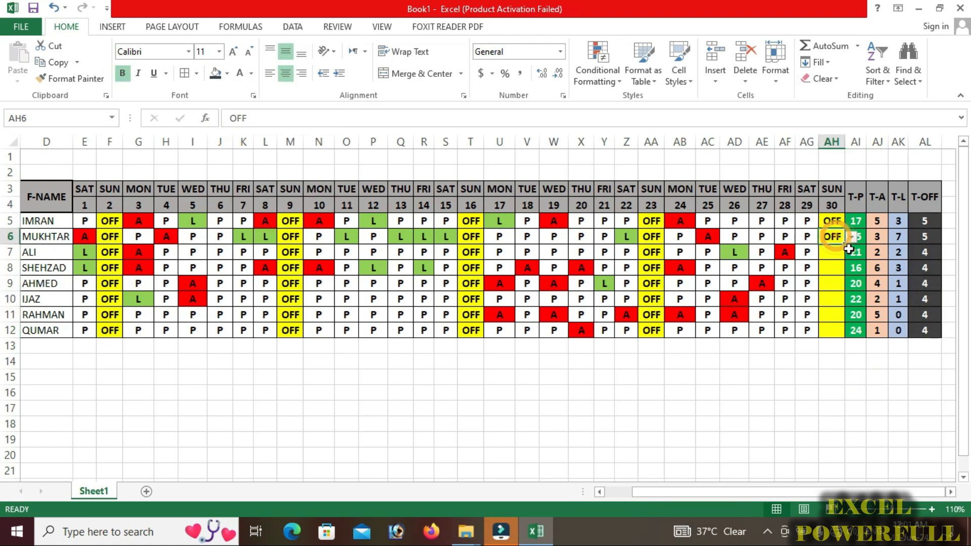
{"action": "left_click_drag", "start_coordinate": [845, 245], "coordinate": [855, 350]}
{"action": "left_click", "coordinate": [856, 236]}
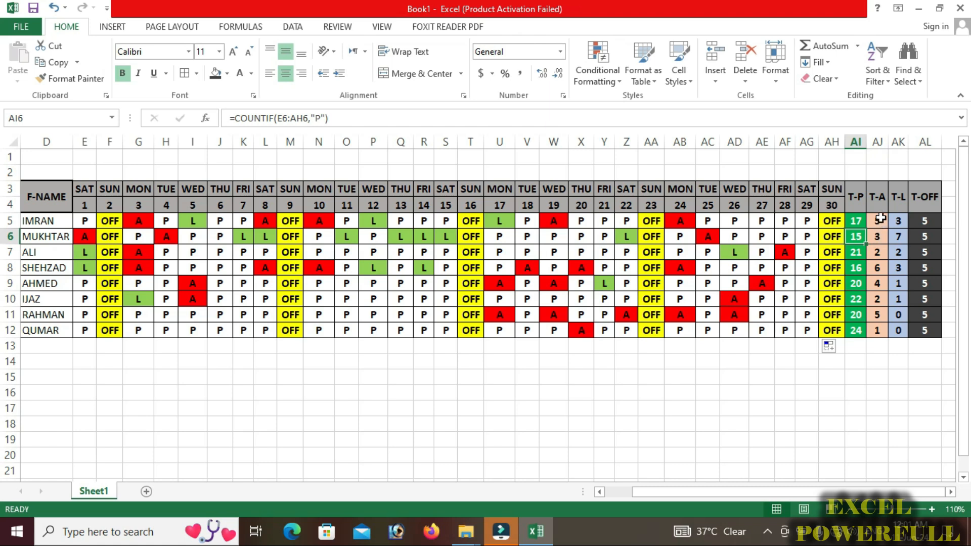
{"action": "left_click", "coordinate": [877, 283]}
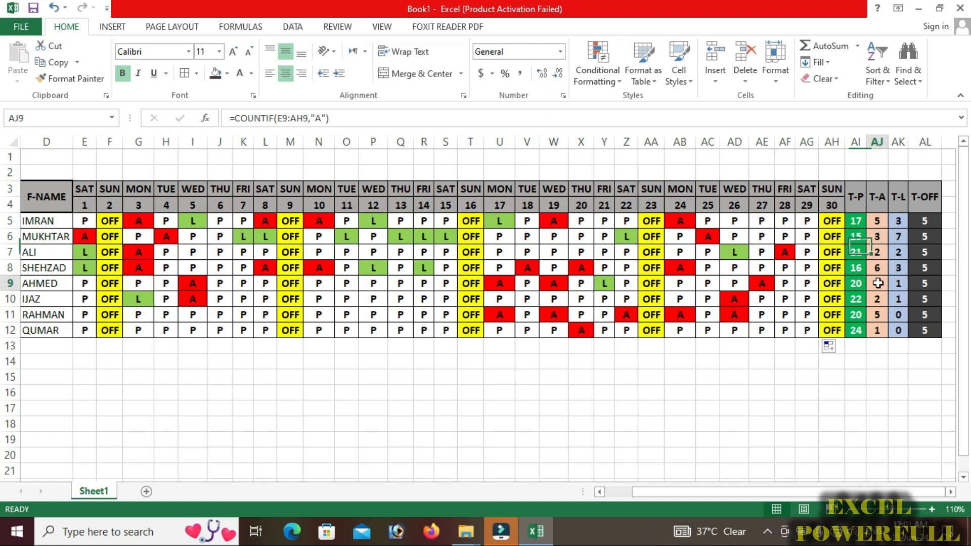
{"action": "left_click", "coordinate": [898, 252]}
{"action": "left_click", "coordinate": [928, 264]}
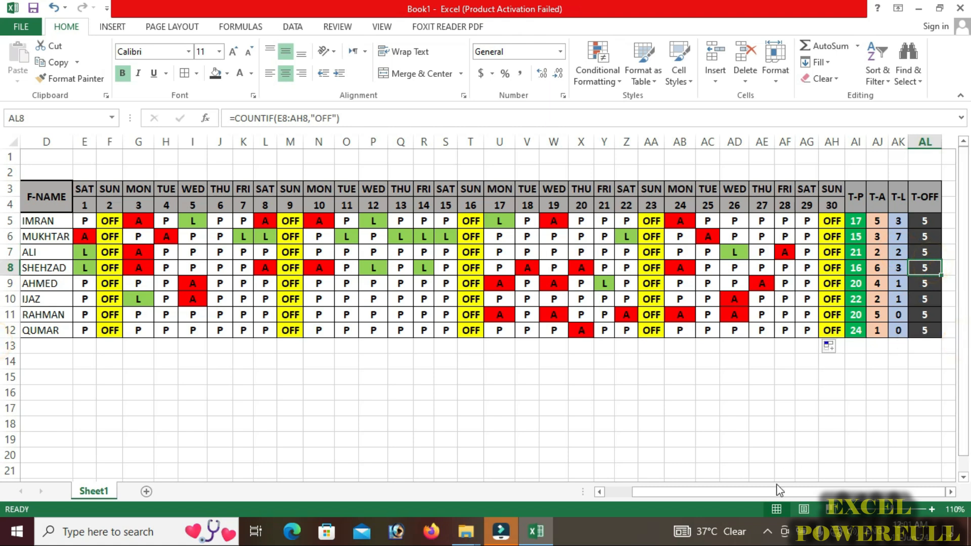
Insert two blank rows at the top of the sheet, above row 1.
{"action": "left_click_drag", "start_coordinate": [699, 494], "coordinate": [630, 482]}
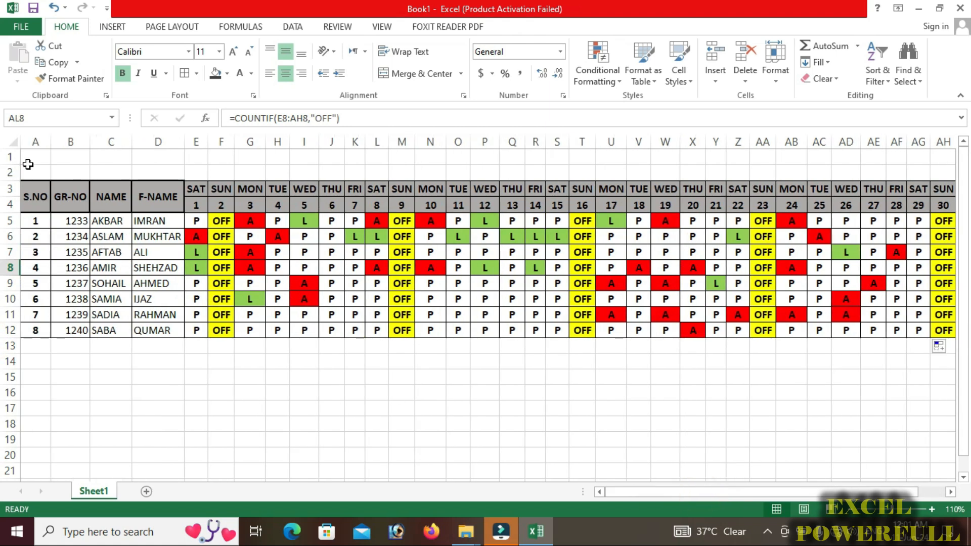
{"action": "left_click_drag", "start_coordinate": [34, 160], "coordinate": [10, 172]}
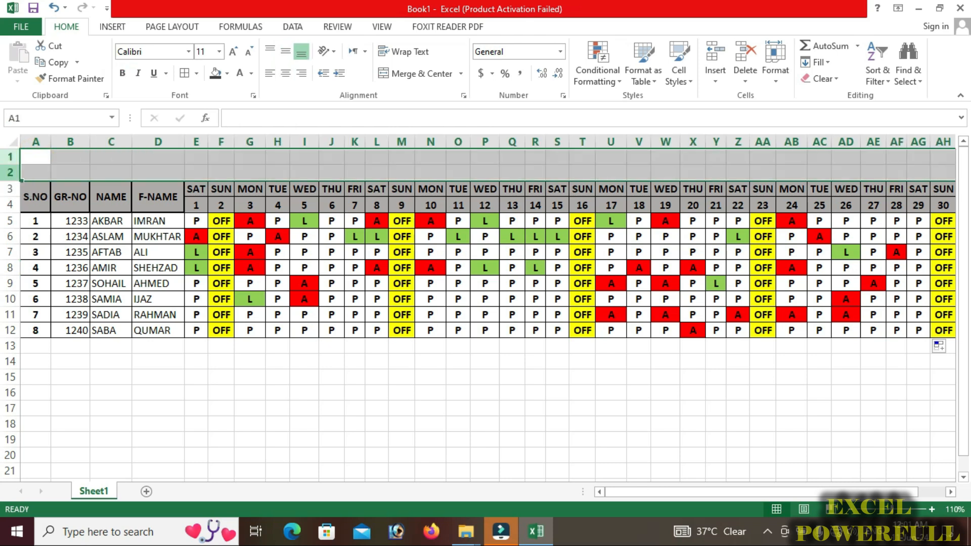
{"action": "right_click", "coordinate": [10, 172]}
{"action": "left_click", "coordinate": [44, 275]}
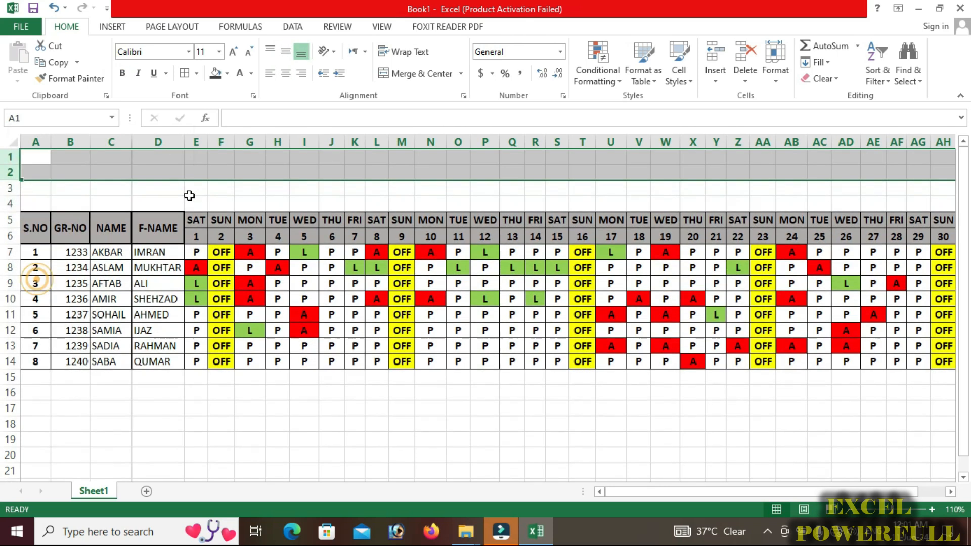
{"action": "left_click", "coordinate": [158, 172]}
Add borders to A3:B4, and merge and center A3:B3 and A4:B4 as separate cells.
{"action": "left_click_drag", "start_coordinate": [29, 191], "coordinate": [59, 201]}
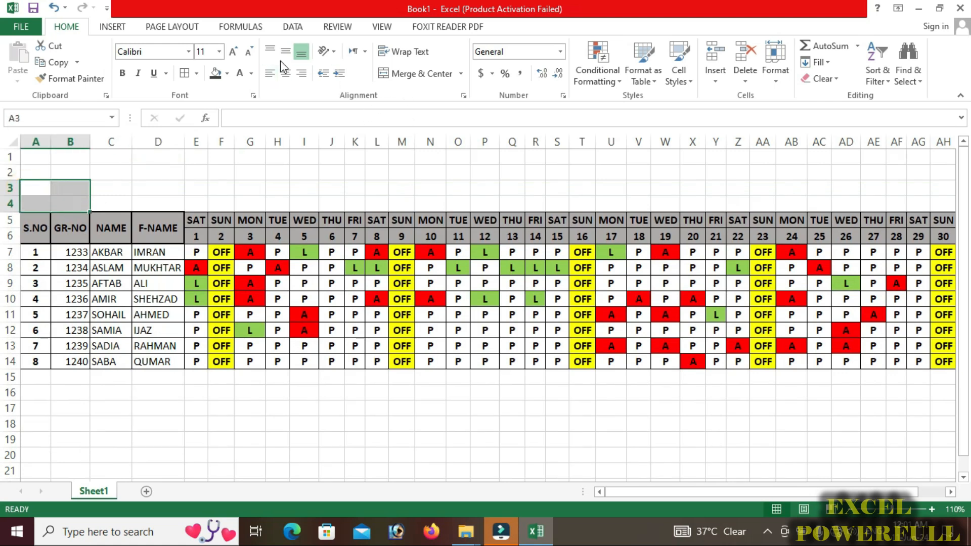
{"action": "left_click", "coordinate": [185, 73]}
{"action": "left_click", "coordinate": [43, 188]}
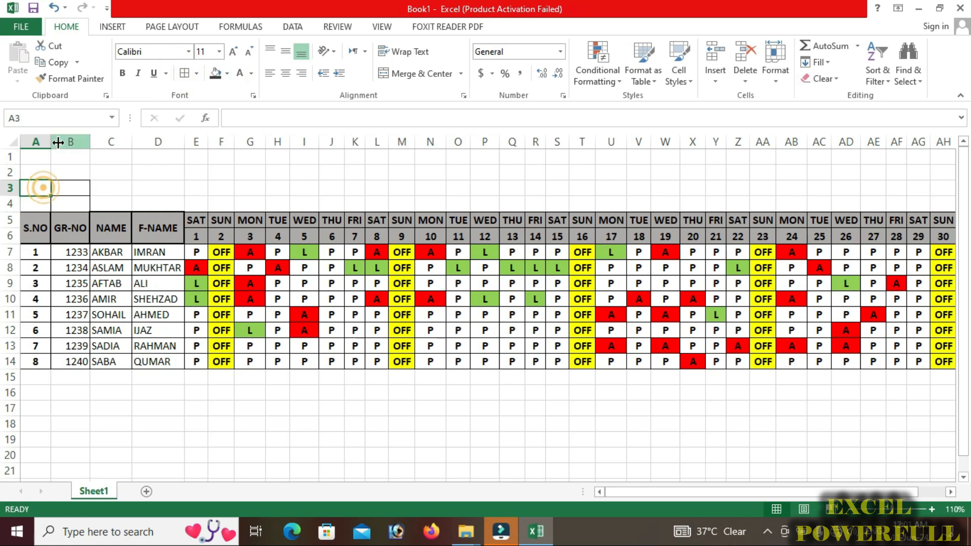
{"action": "left_click_drag", "start_coordinate": [42, 191], "coordinate": [71, 205]}
{"action": "left_click", "coordinate": [414, 74]}
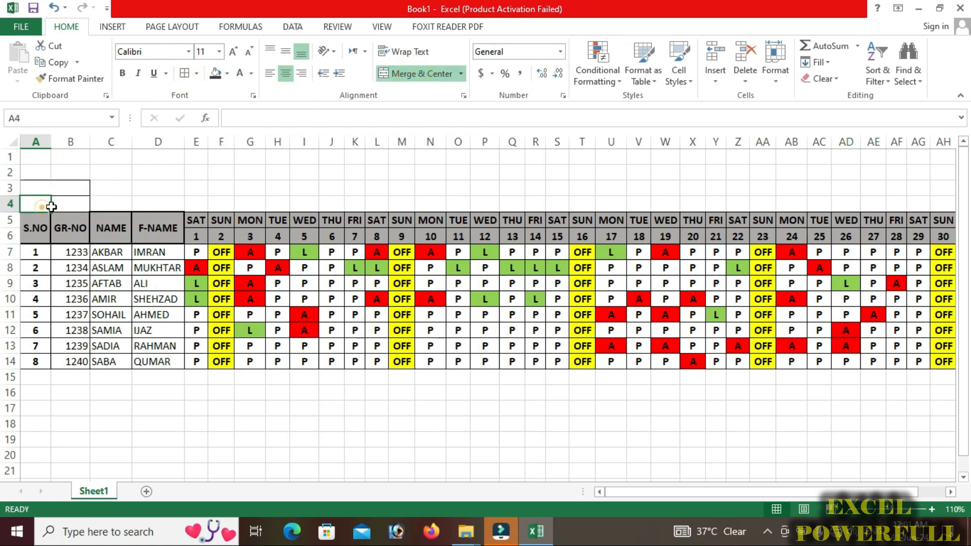
{"action": "left_click", "coordinate": [413, 73]}
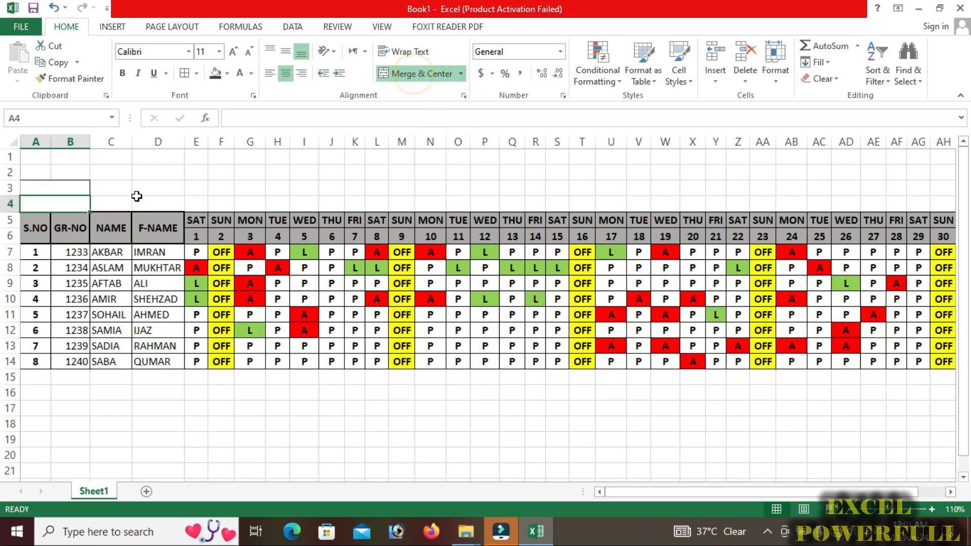
{"action": "left_click", "coordinate": [121, 188]}
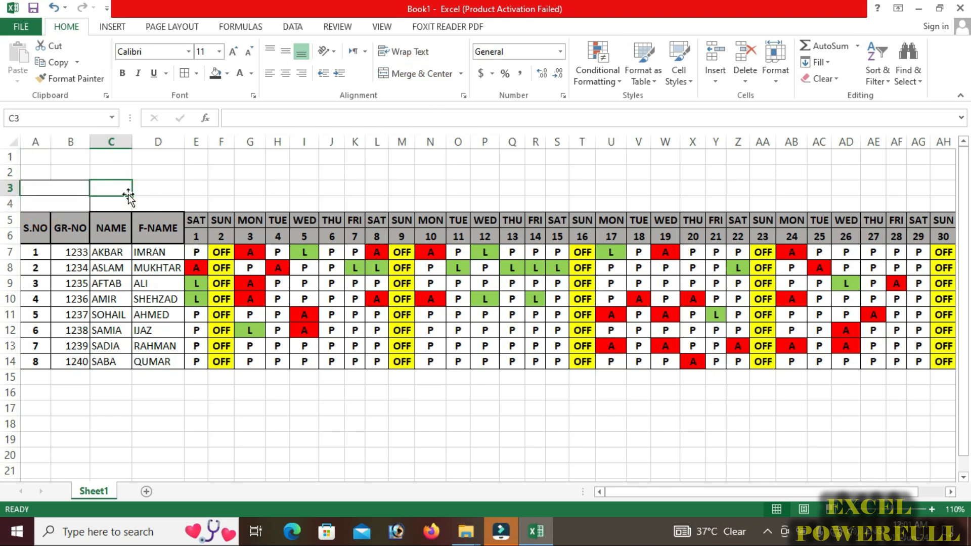
{"action": "left_click", "coordinate": [76, 207]}
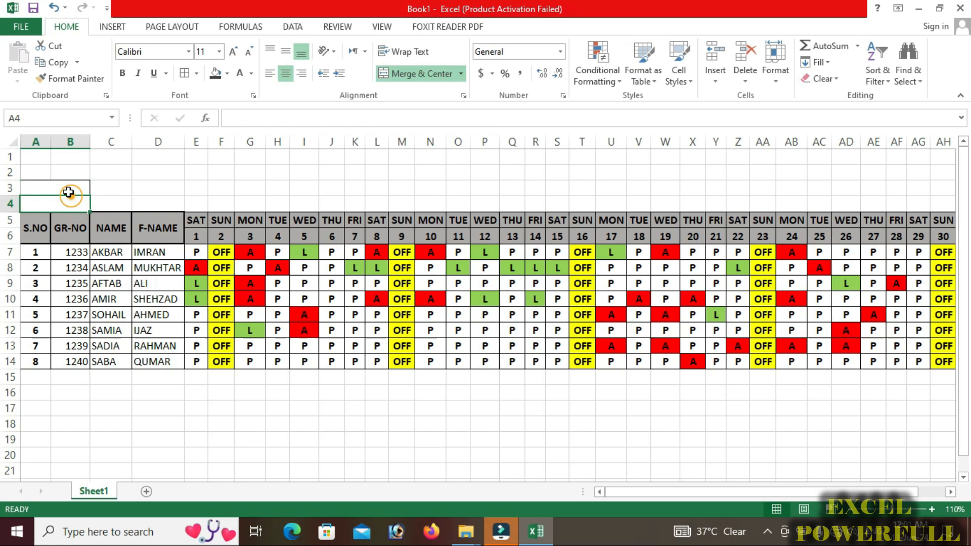
{"action": "left_click", "coordinate": [96, 202]}
{"action": "left_click", "coordinate": [96, 202]}
{"action": "type", "text": "M"}
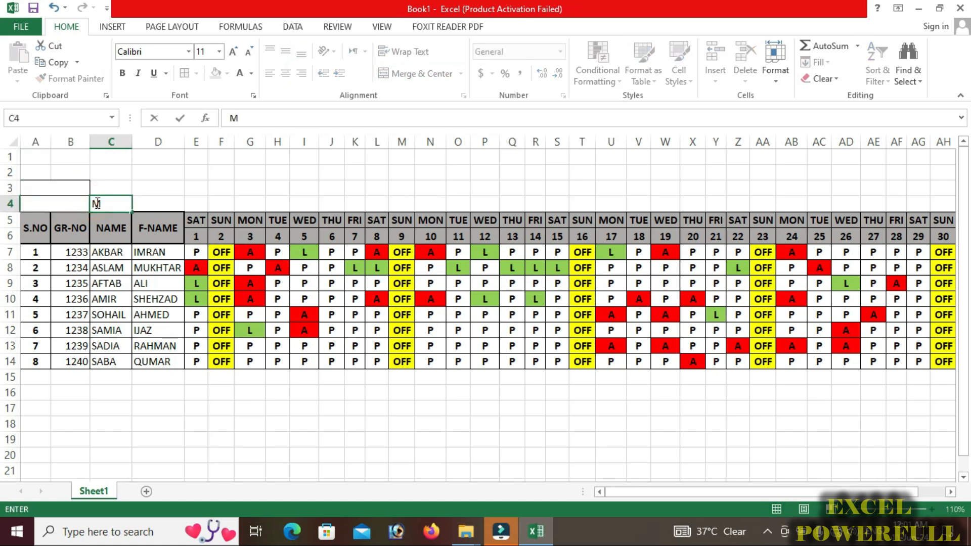
Enter the labels MONTH in the merged cell A3 and YEAR in the merged cell A4.
{"action": "left_click", "coordinate": [61, 184]}
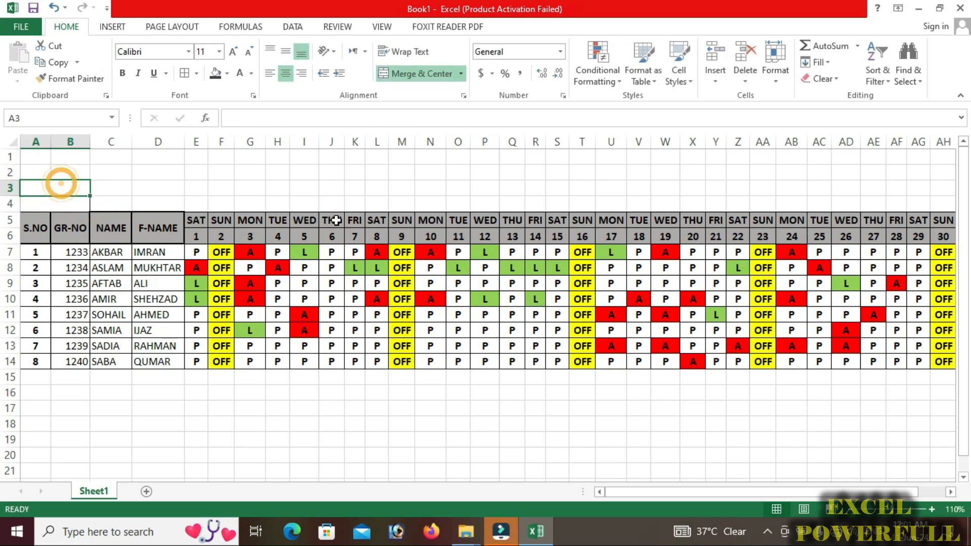
{"action": "type", "text": "MONTH"}
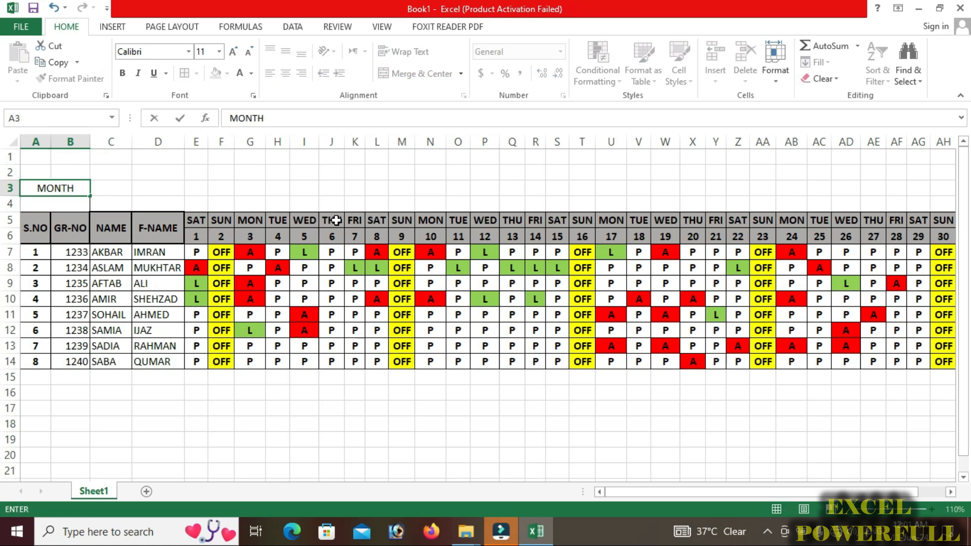
{"action": "key", "text": "Return"}
{"action": "type", "text": "YEAR"}
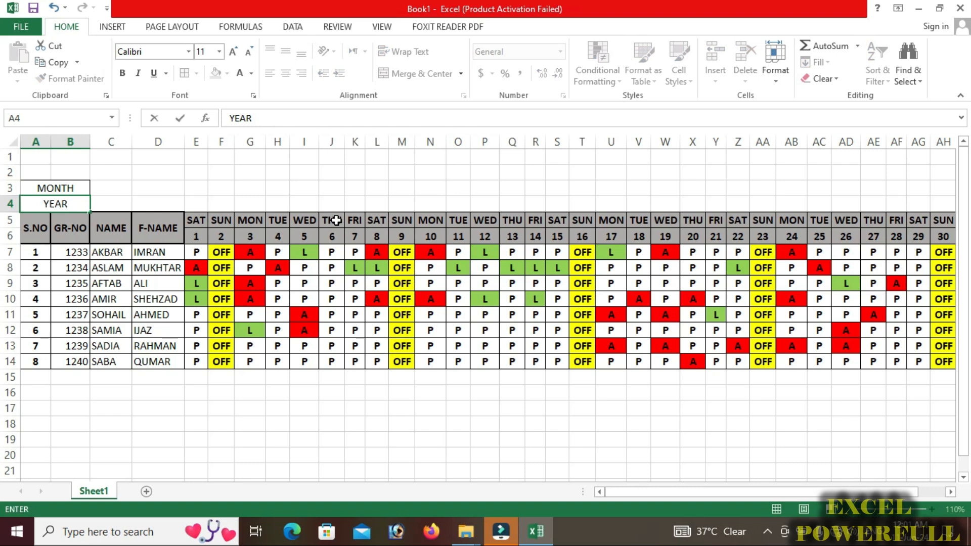
Enter JUN in C3 as the month and 2024 in C4 as the year.
{"action": "key", "text": "Tab"}
{"action": "key", "text": "Up"}
{"action": "type", "text": "JUN"}
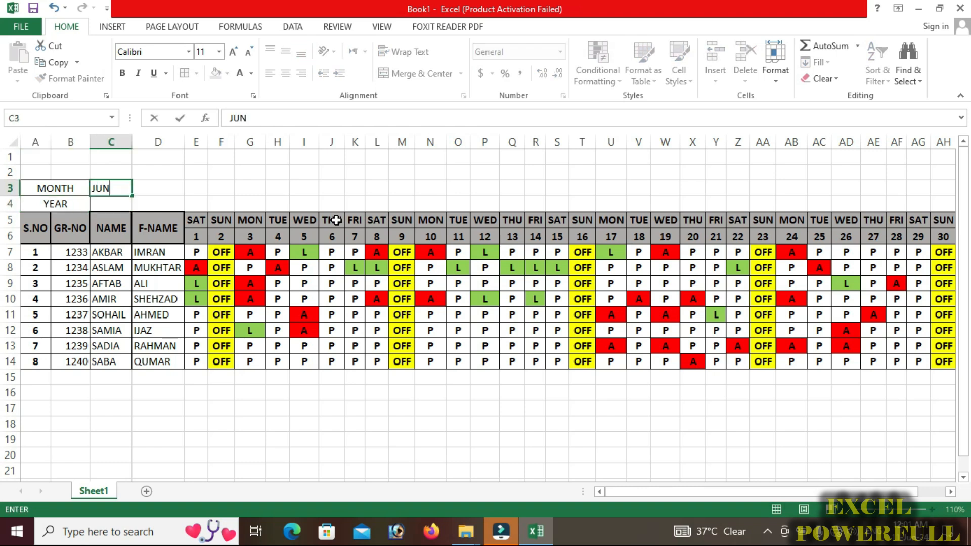
{"action": "key", "text": "Return"}
{"action": "type", "text": "2024"}
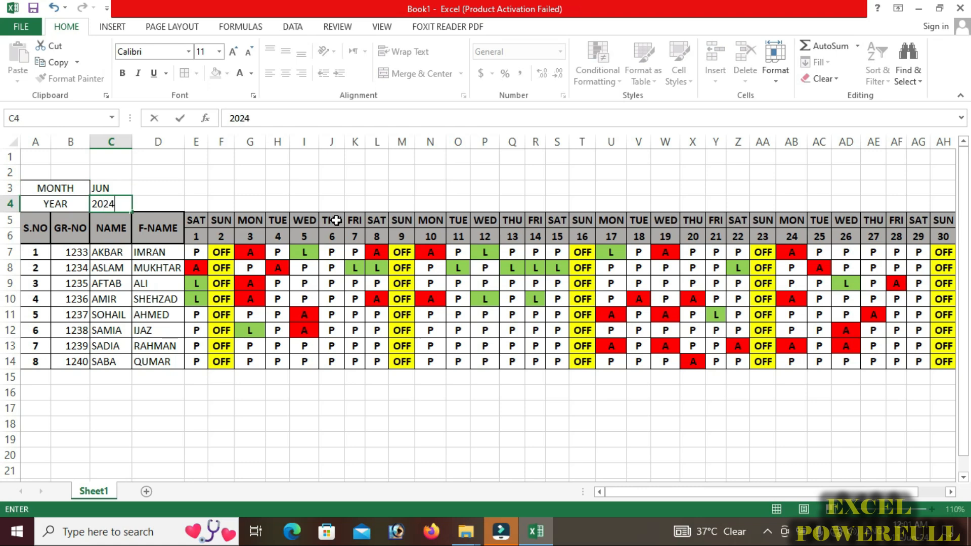
{"action": "key", "text": "Return"}
Make A3:C4 bold, centered both ways and one font size larger, and slightly widen column C.
{"action": "left_click_drag", "start_coordinate": [75, 192], "coordinate": [104, 203]}
{"action": "left_click", "coordinate": [286, 53]}
{"action": "left_click", "coordinate": [123, 73]}
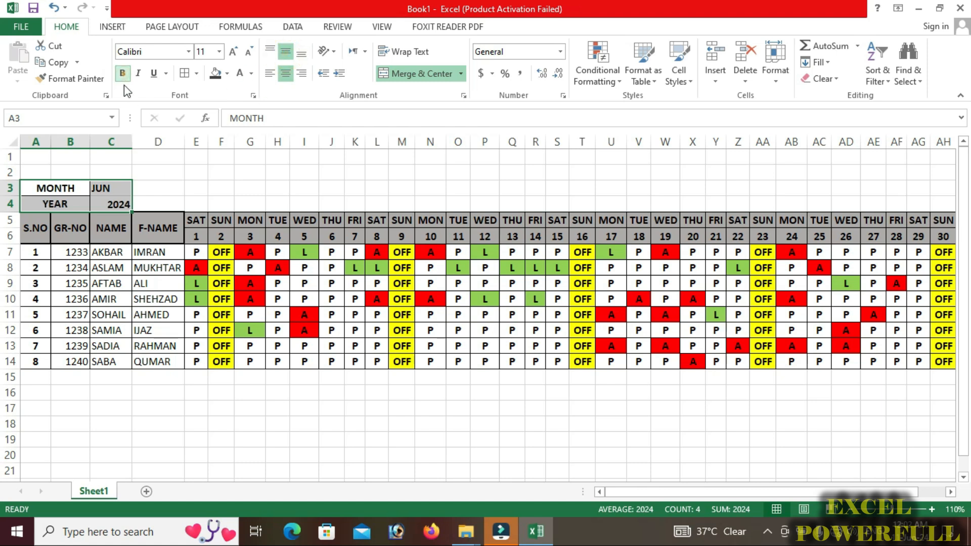
{"action": "left_click", "coordinate": [280, 75]}
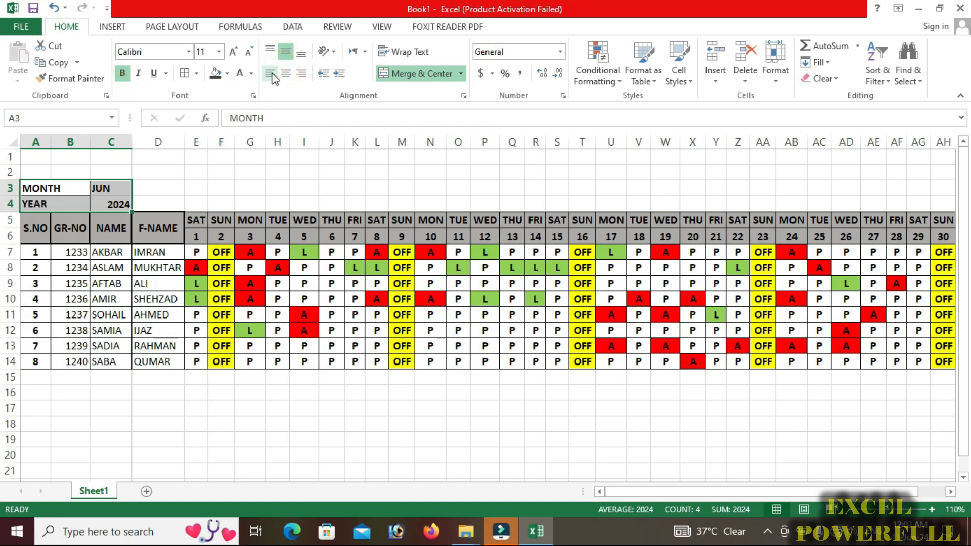
{"action": "left_click", "coordinate": [271, 74]}
{"action": "left_click", "coordinate": [286, 74]}
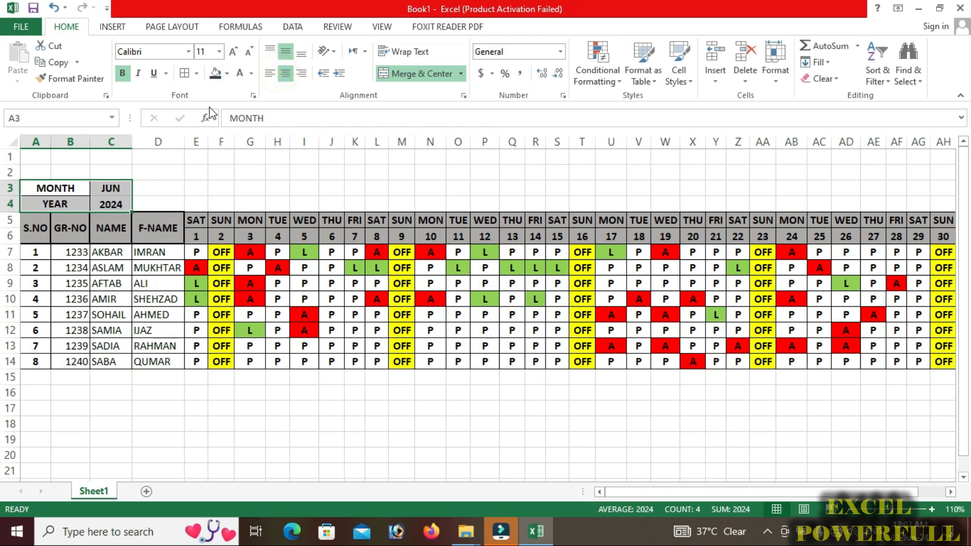
{"action": "left_click", "coordinate": [231, 53]}
{"action": "left_click_drag", "start_coordinate": [134, 142], "coordinate": [135, 142]}
{"action": "left_click", "coordinate": [144, 283]}
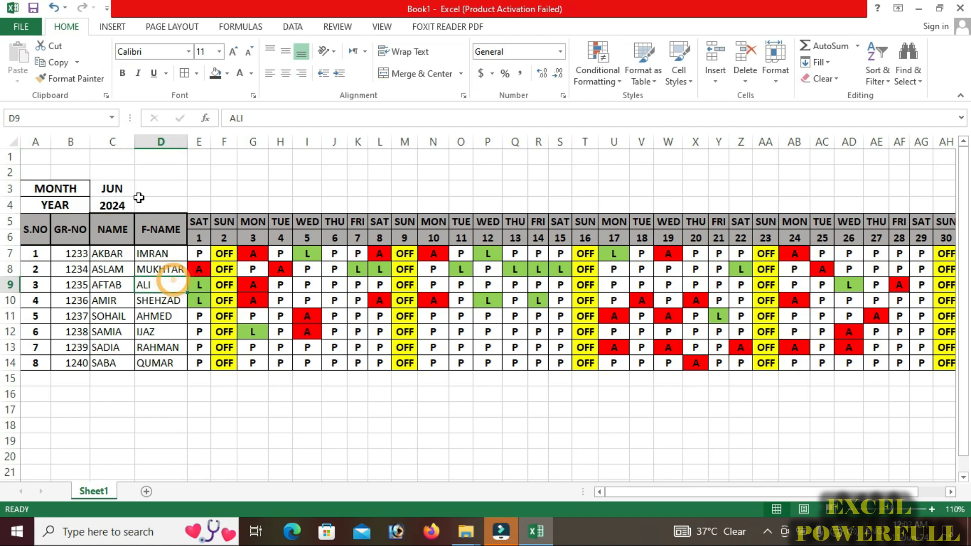
Merge and center D3:X4 into one title cell above the date headers.
{"action": "left_click_drag", "start_coordinate": [59, 189], "coordinate": [739, 199]}
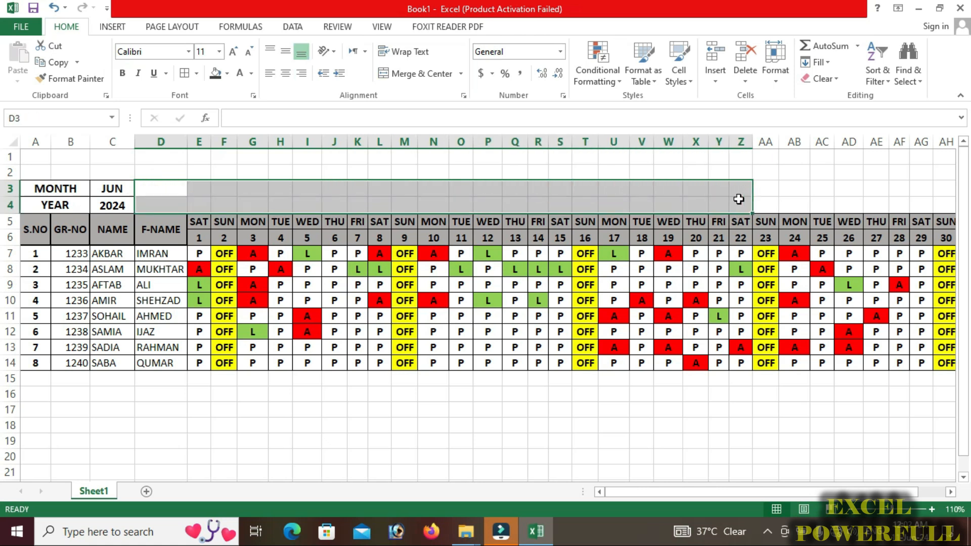
{"action": "left_click", "coordinate": [950, 491]}
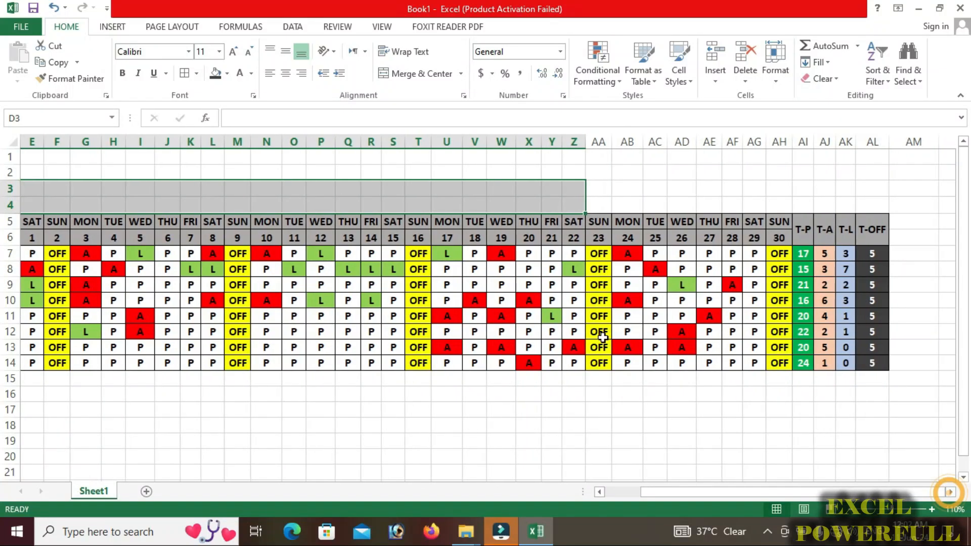
{"action": "left_click_drag", "start_coordinate": [691, 493], "coordinate": [646, 492]}
{"action": "left_click_drag", "start_coordinate": [170, 187], "coordinate": [692, 201]}
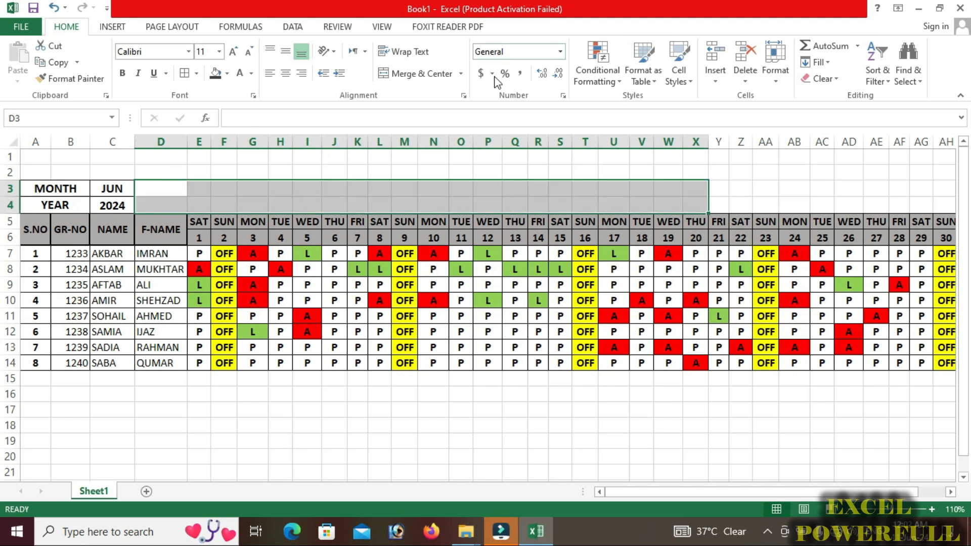
{"action": "left_click", "coordinate": [405, 73]}
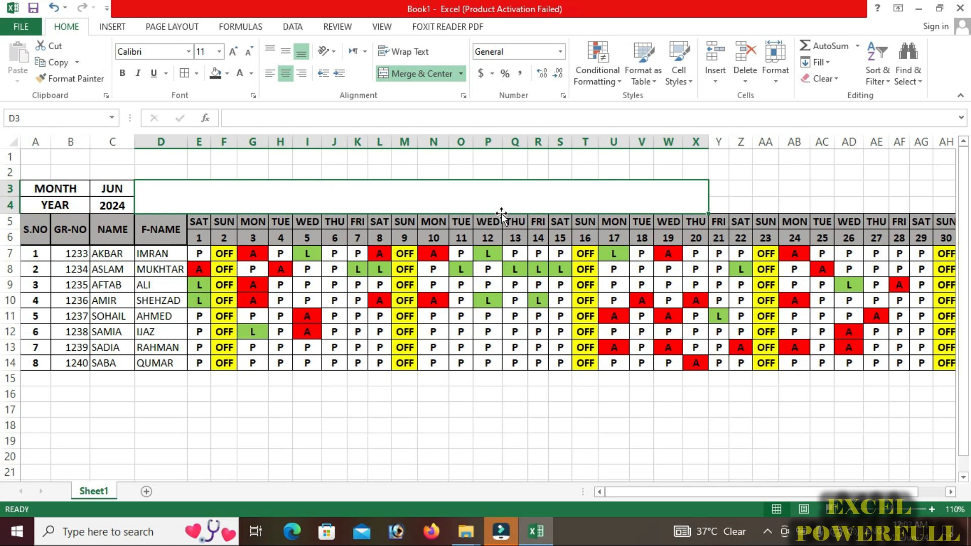
Enter the title PAK COLLAGE in the merged cell D3, and make it vertically centered and bold.
{"action": "type", "text": "P"}
{"action": "key", "text": "BackSpace"}
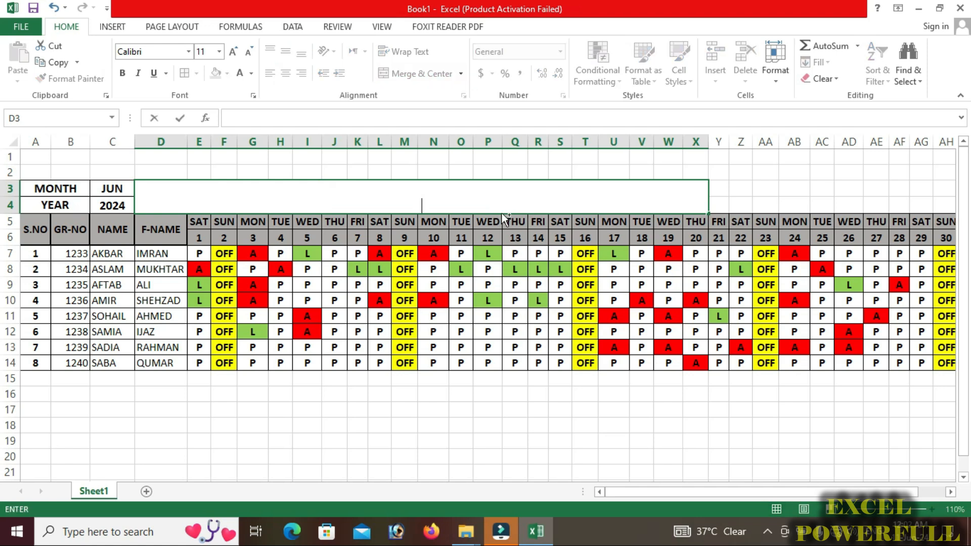
{"action": "type", "text": "PAK COLLAGE"}
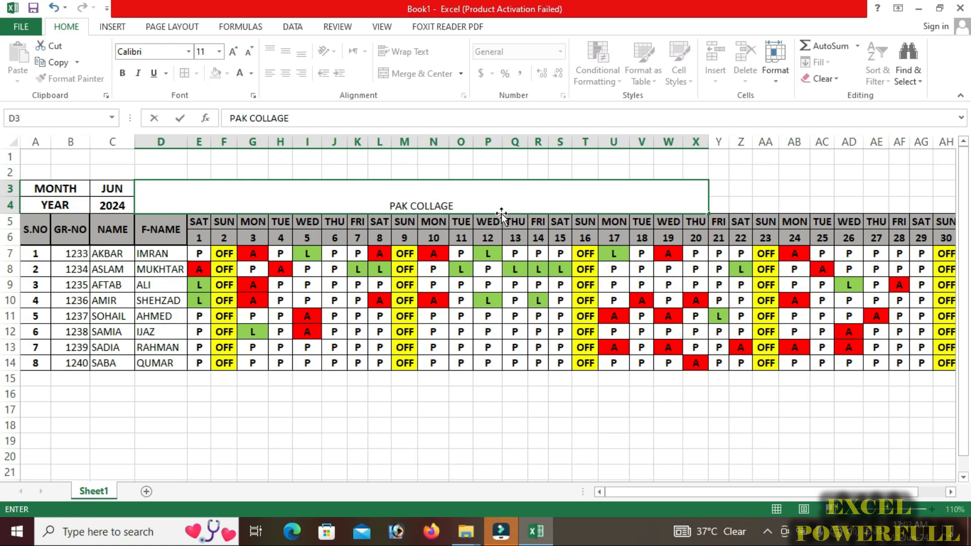
{"action": "key", "text": "ctrl+Return"}
{"action": "left_click", "coordinate": [286, 53]}
{"action": "left_click", "coordinate": [122, 73]}
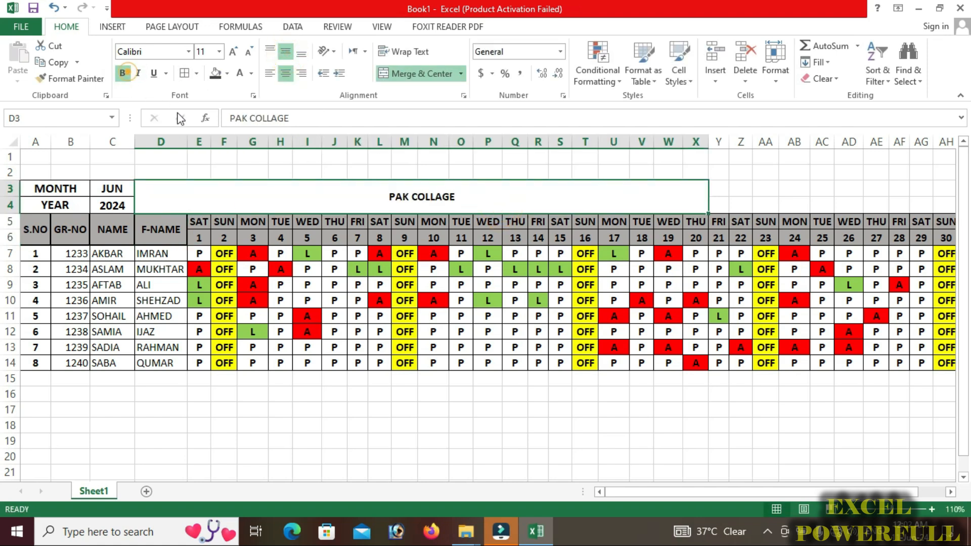
Increase the title's font size to 24 and make row 4 taller.
{"action": "left_click", "coordinate": [234, 51]}
{"action": "left_click", "coordinate": [234, 51]}
{"action": "left_click", "coordinate": [234, 52]}
{"action": "left_click", "coordinate": [234, 51]}
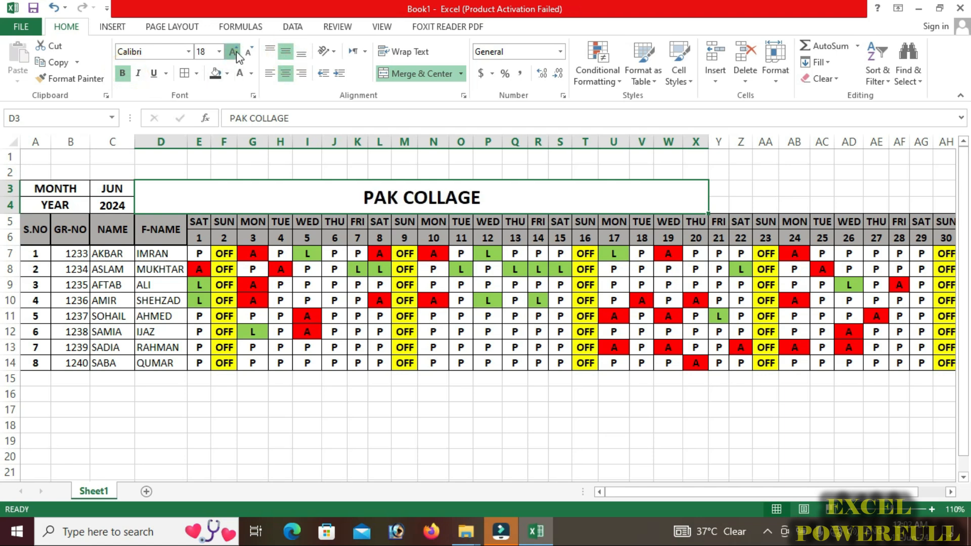
{"action": "left_click", "coordinate": [233, 51]}
{"action": "left_click", "coordinate": [233, 52]}
{"action": "left_click", "coordinate": [234, 52]}
{"action": "left_click_drag", "start_coordinate": [11, 213], "coordinate": [11, 220]}
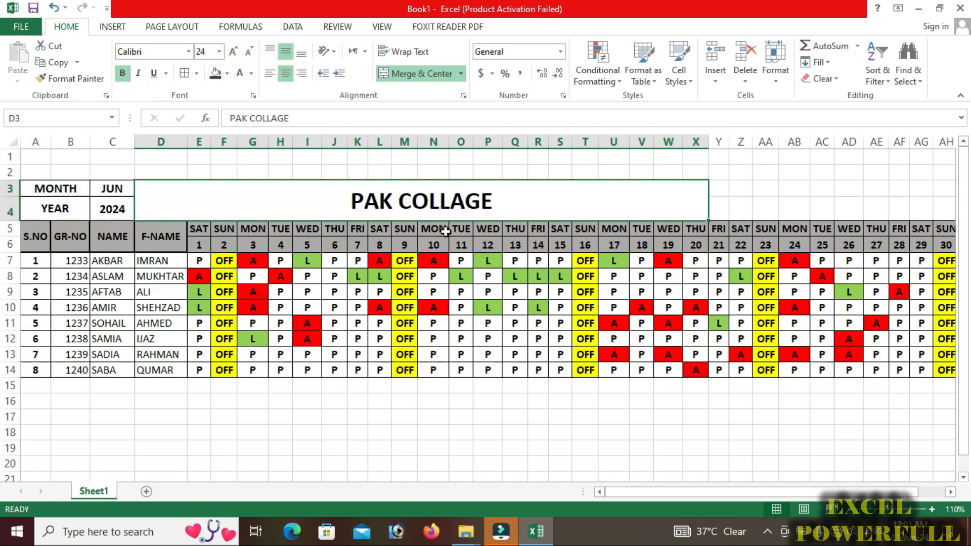
Extend the title in D3 to read PAK COLLAGE ATTENDANCE SHEET.
{"action": "double_click", "coordinate": [528, 199]}
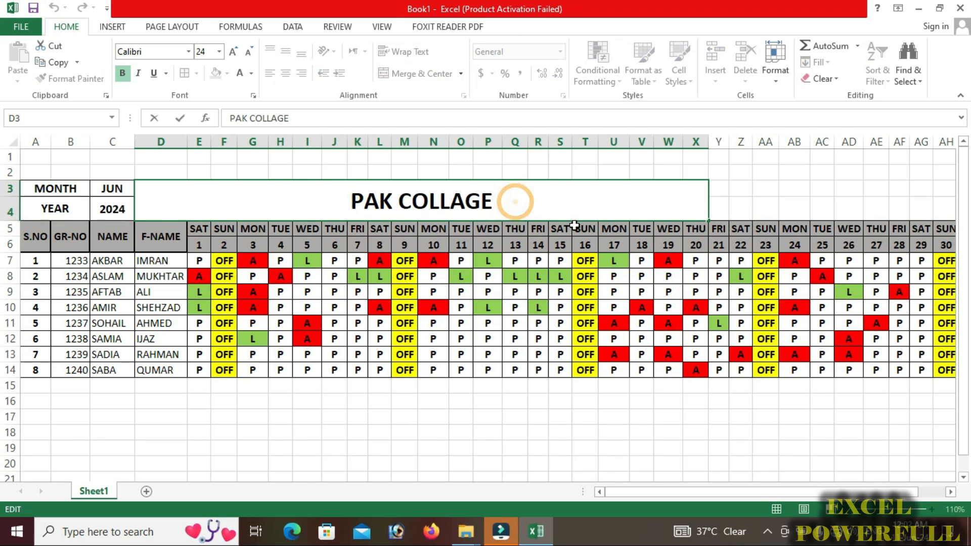
{"action": "type", "text": "ATTENDANCE SHEET"}
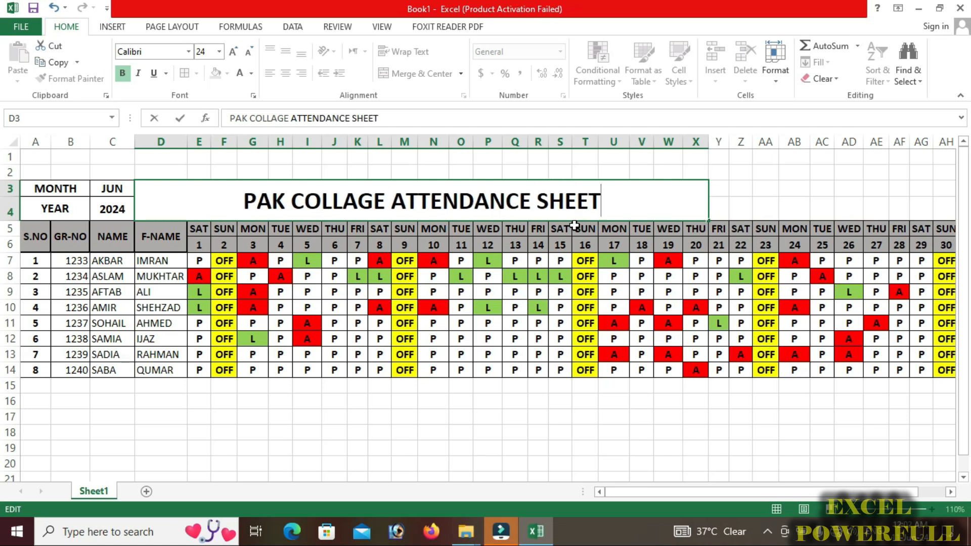
{"action": "key", "text": "Return"}
Give the title cell a green fill and white text, and set its font size to 26.
{"action": "left_click", "coordinate": [505, 193]}
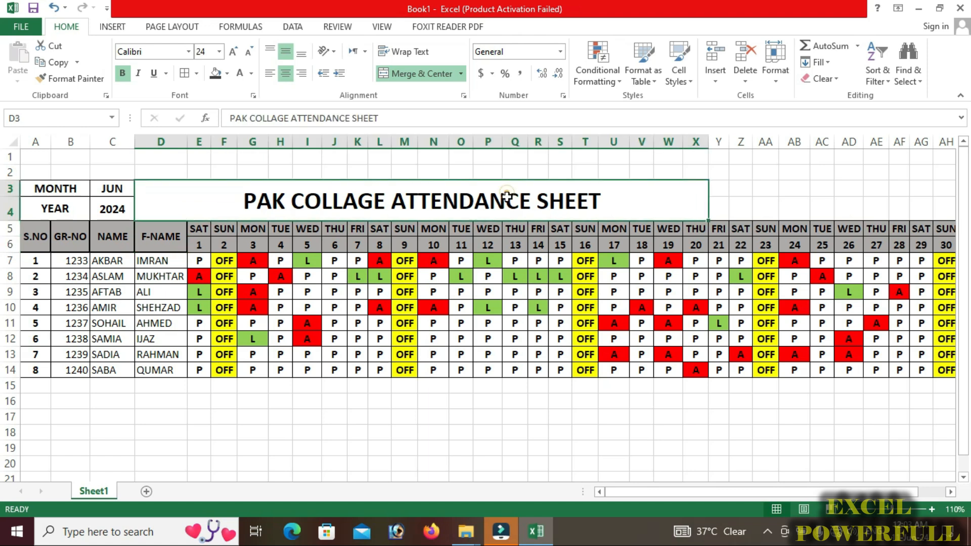
{"action": "left_click", "coordinate": [227, 73]}
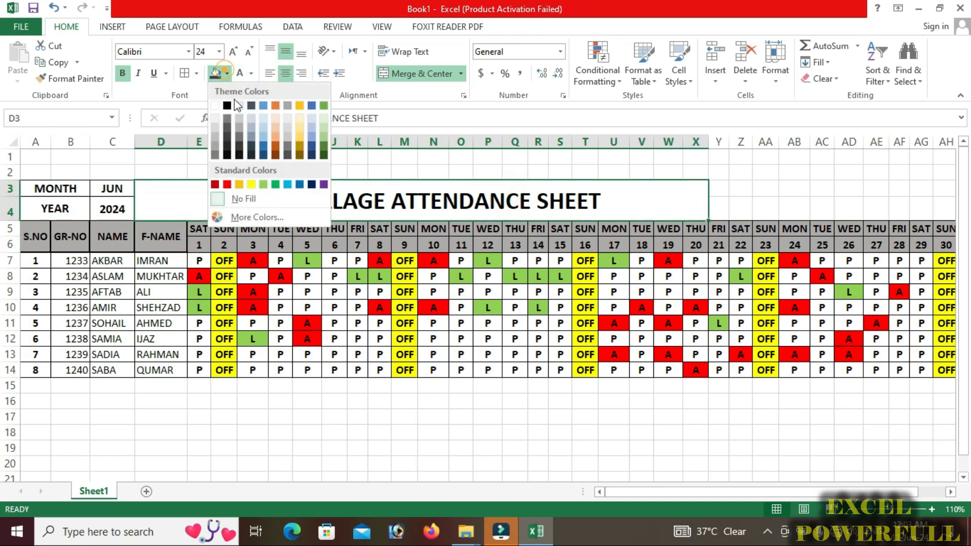
{"action": "left_click", "coordinate": [275, 184]}
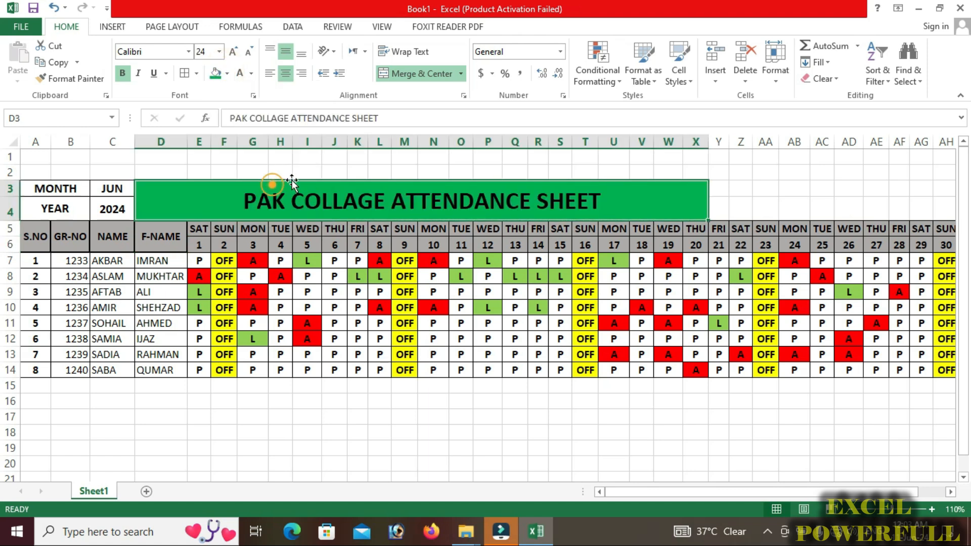
{"action": "left_click", "coordinate": [241, 74]}
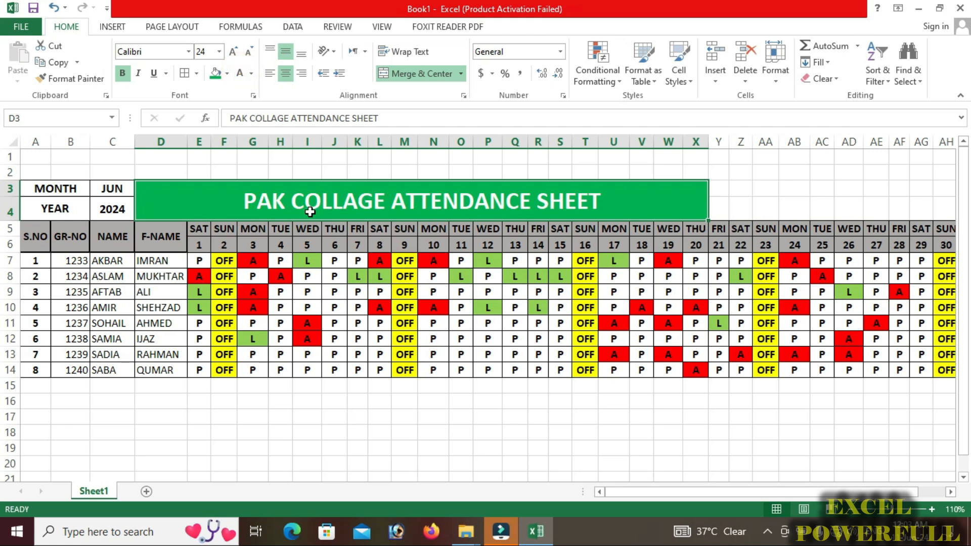
{"action": "left_click", "coordinate": [232, 52]}
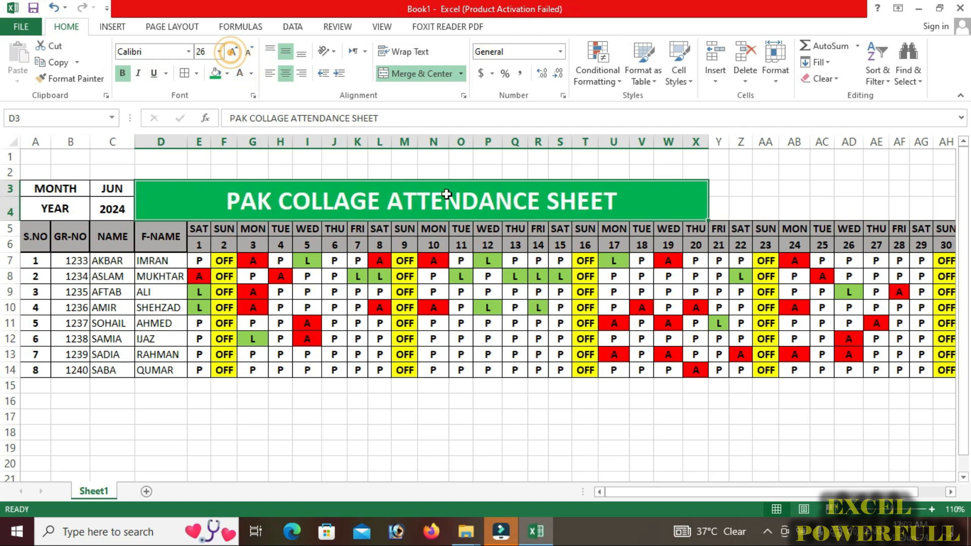
Set only the words PAK COLLAGE in the title to font size 48.
{"action": "double_click", "coordinate": [387, 202]}
{"action": "left_click_drag", "start_coordinate": [387, 201], "coordinate": [147, 205]}
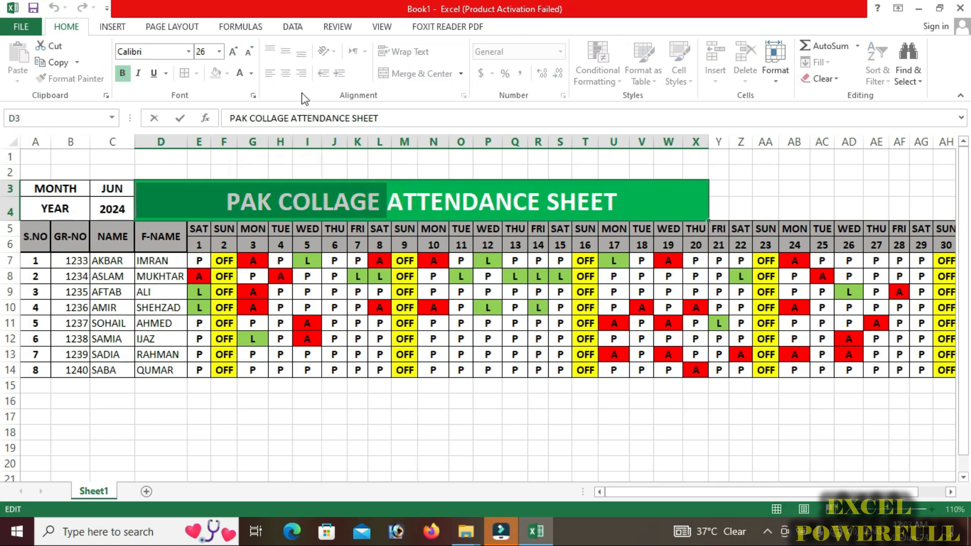
{"action": "left_click", "coordinate": [234, 52]}
{"action": "left_click", "coordinate": [234, 52]}
{"action": "left_click", "coordinate": [233, 52]}
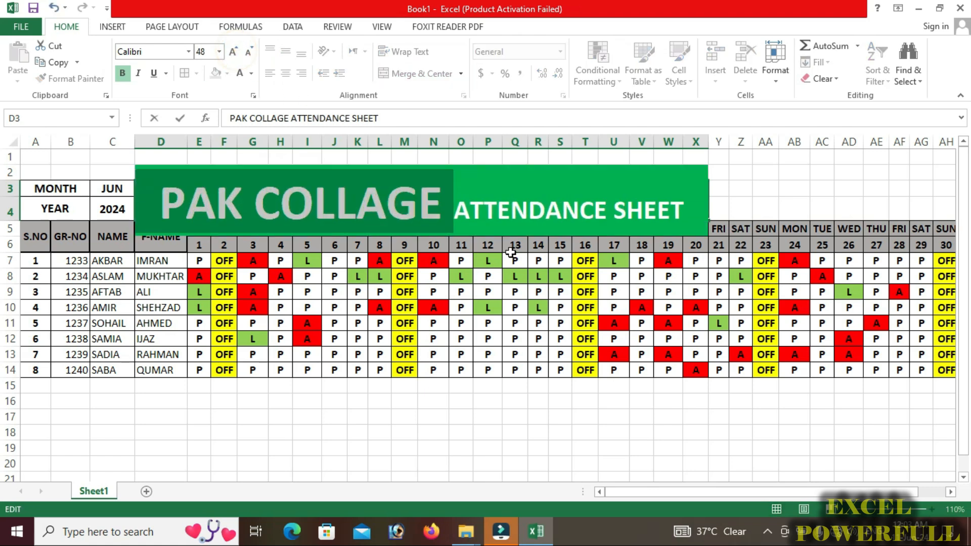
{"action": "left_click", "coordinate": [521, 206]}
{"action": "left_click", "coordinate": [486, 286]}
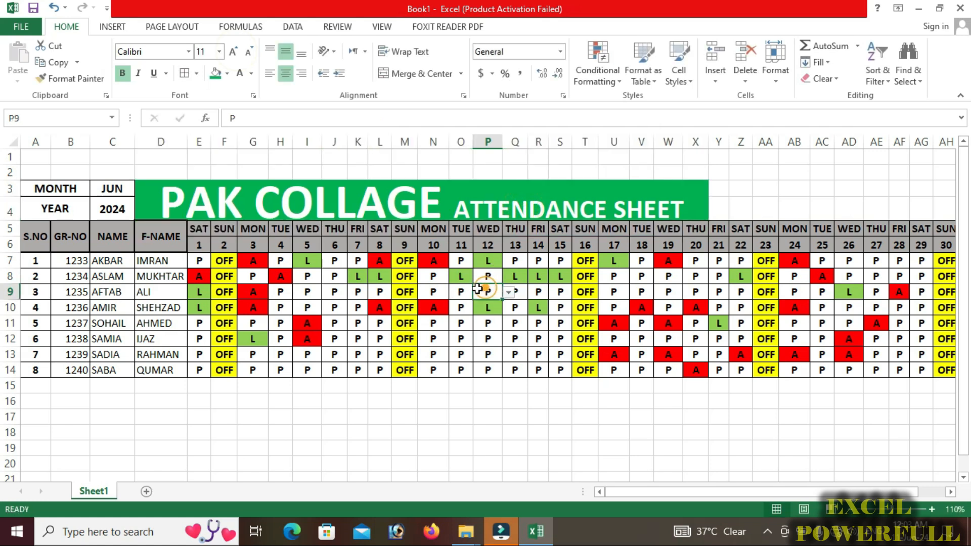
Set only the words ATTENDANCE SHEET in the title to font size 24.
{"action": "left_click", "coordinate": [524, 206]}
{"action": "double_click", "coordinate": [685, 210]}
{"action": "left_click_drag", "start_coordinate": [685, 209], "coordinate": [454, 215]}
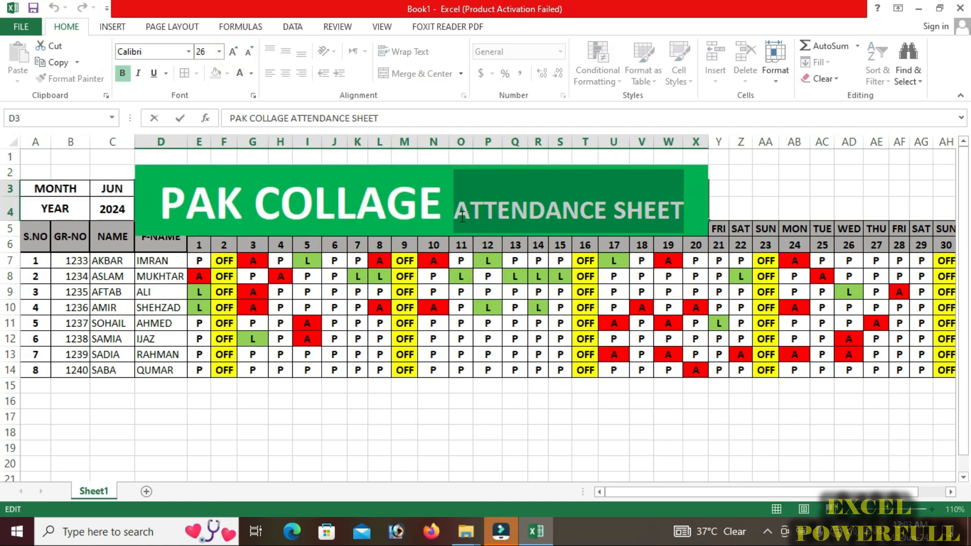
{"action": "left_click", "coordinate": [248, 52]}
{"action": "left_click", "coordinate": [404, 260]}
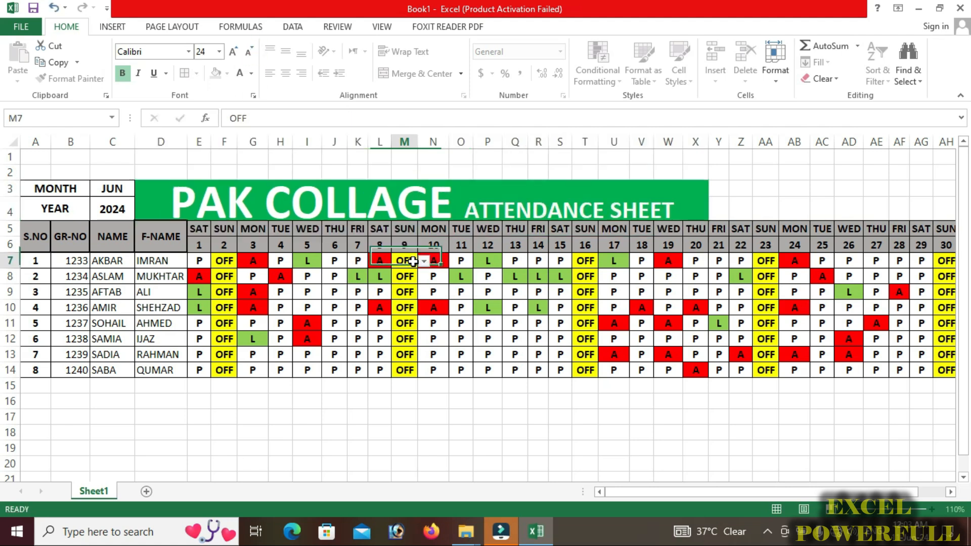
Make row 4 taller to fit the title and add a thick box border around the title cell.
{"action": "left_click", "coordinate": [290, 200]}
{"action": "left_click_drag", "start_coordinate": [11, 221], "coordinate": [11, 232]}
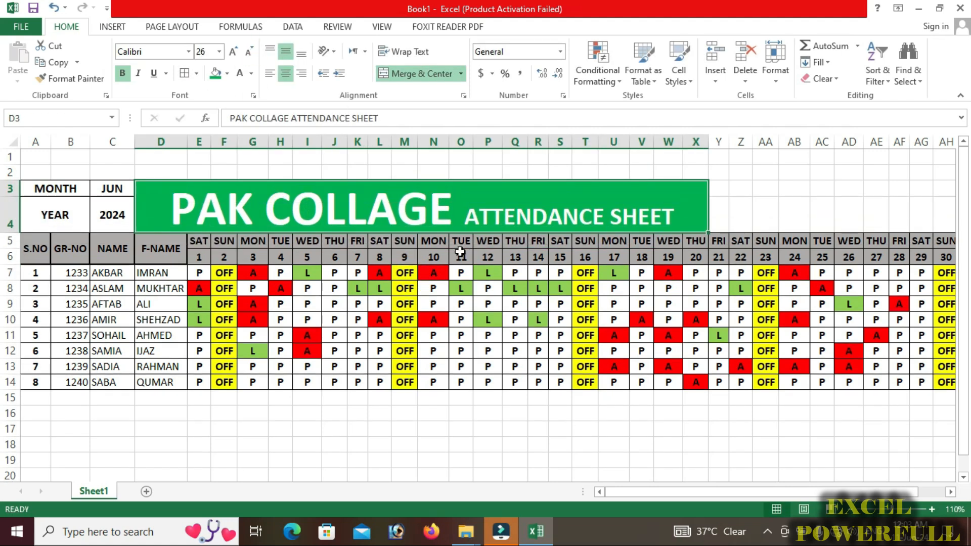
{"action": "left_click", "coordinate": [195, 74]}
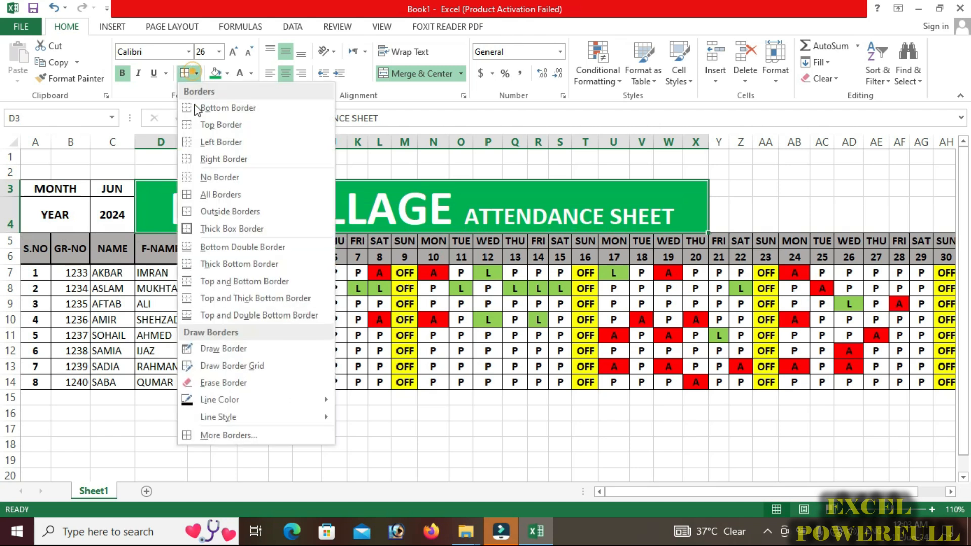
{"action": "left_click", "coordinate": [207, 230]}
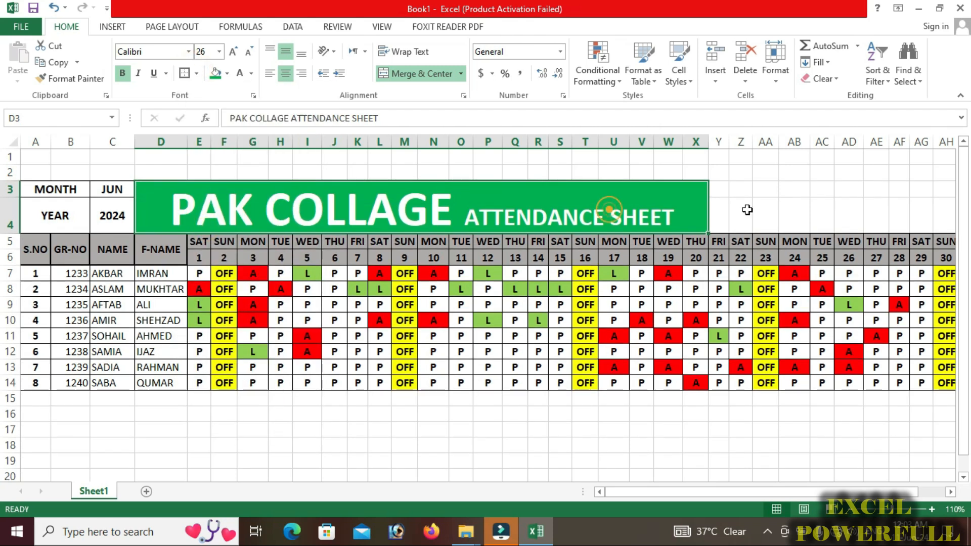
Merge and center Y3:AA4 beside the title and enter the label CLASS in it.
{"action": "left_click", "coordinate": [717, 191]}
{"action": "left_click_drag", "start_coordinate": [765, 190], "coordinate": [762, 208]}
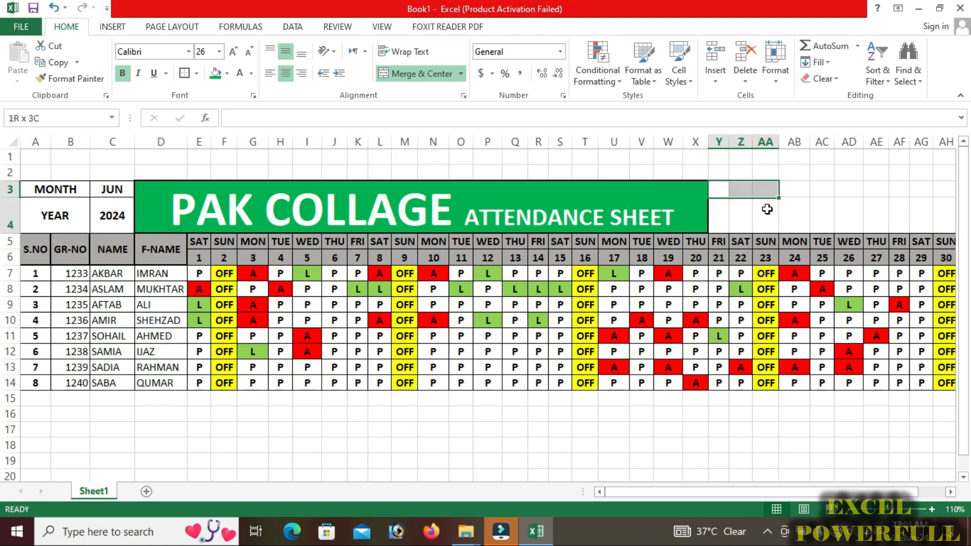
{"action": "left_click", "coordinate": [395, 73]}
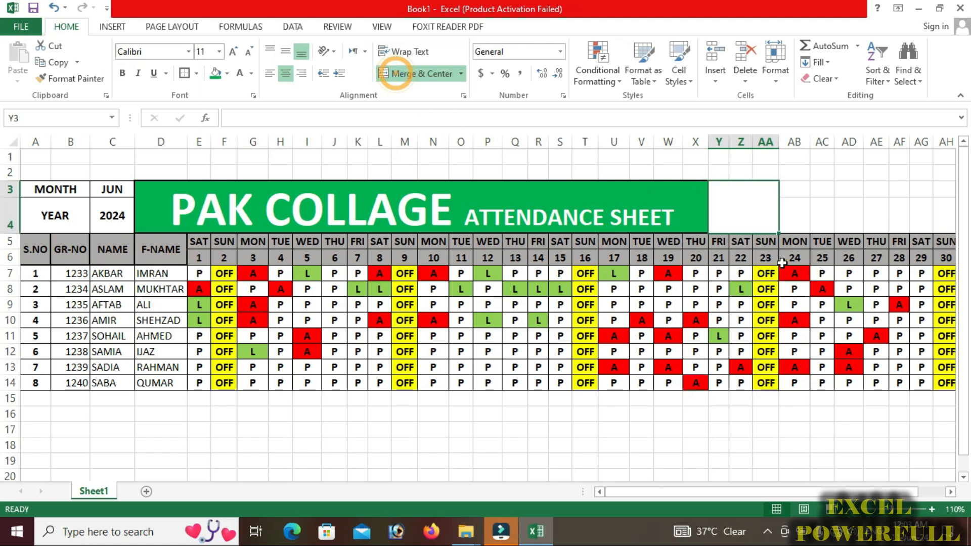
{"action": "left_click", "coordinate": [750, 209]}
{"action": "type", "text": "CLASS"}
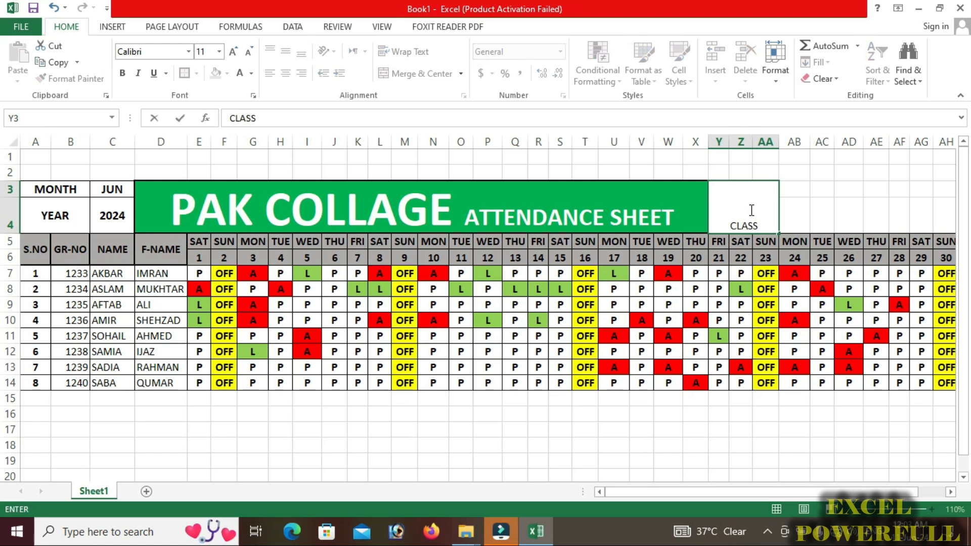
{"action": "key", "text": "Tab"}
Merge and center AB3:AC4 and enter the class name ICS-1 in it.
{"action": "left_click_drag", "start_coordinate": [803, 191], "coordinate": [823, 217]}
{"action": "left_click", "coordinate": [421, 73]}
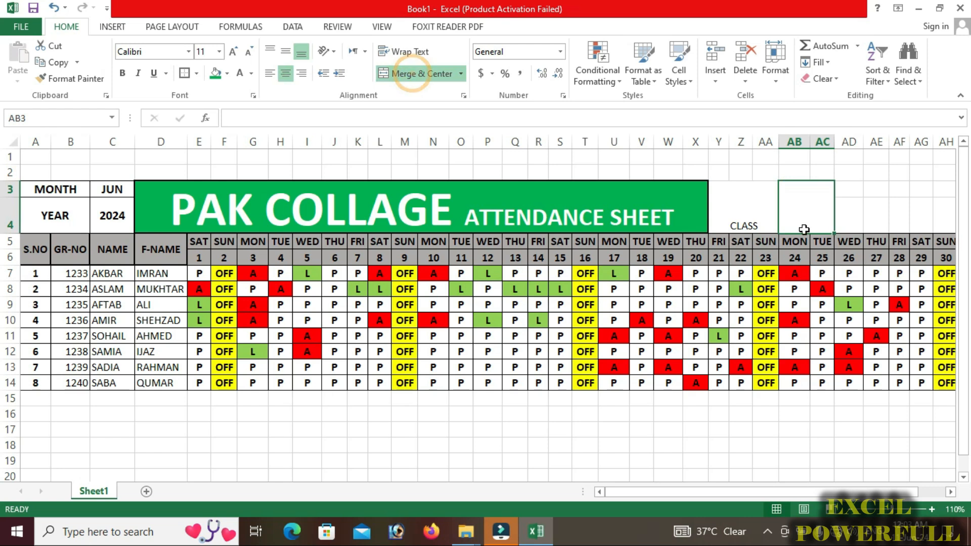
{"action": "type", "text": "ICS-1"}
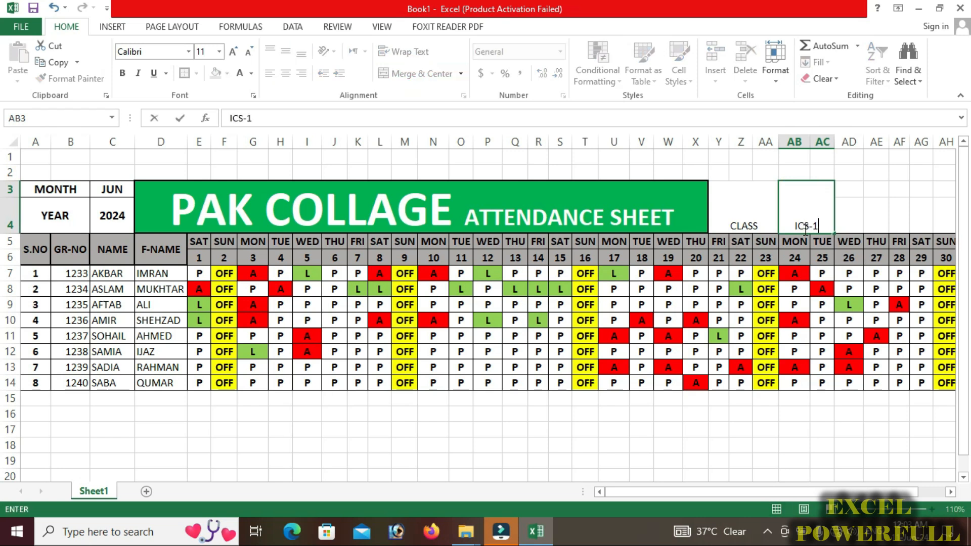
Middle-align the CLASS label and the ICS-1 class name vertically in their merged cells.
{"action": "key", "text": "Return"}
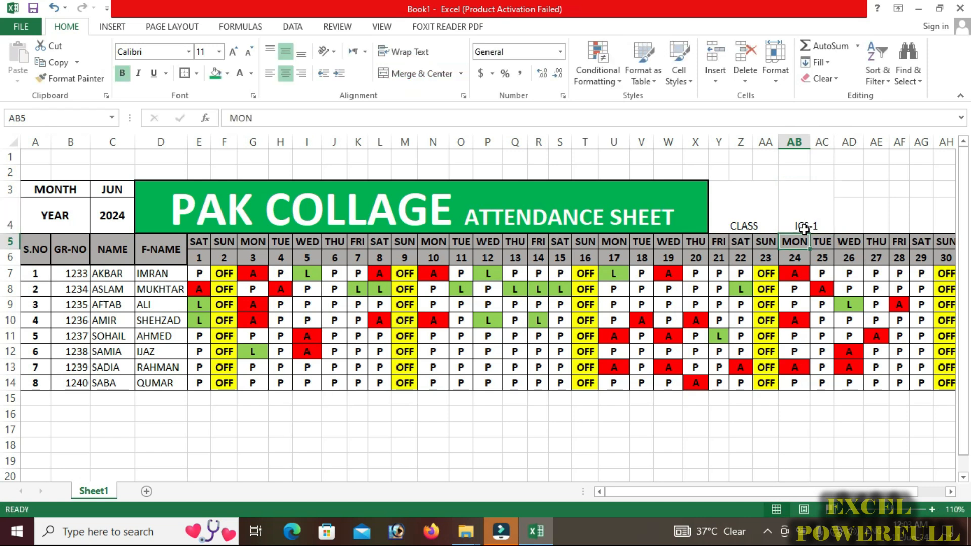
{"action": "left_click", "coordinate": [741, 226]}
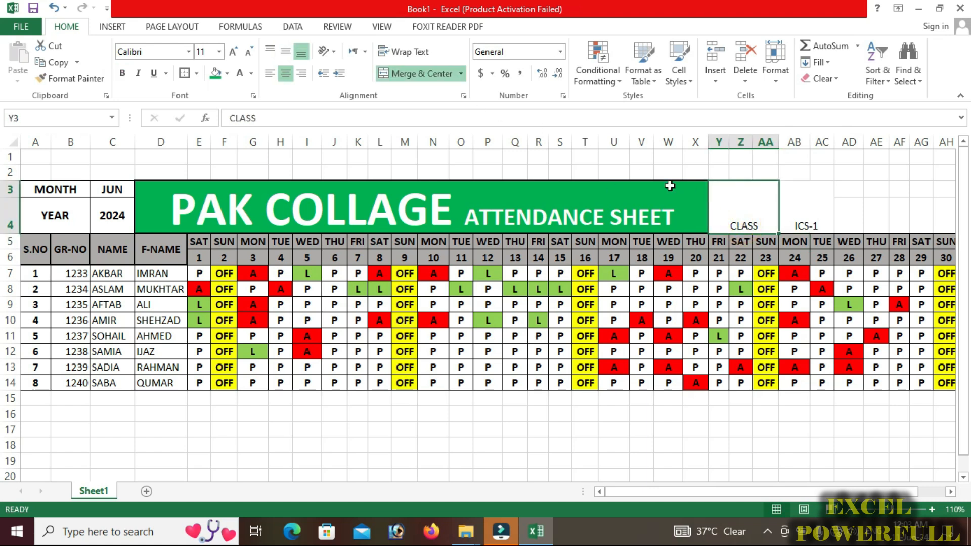
{"action": "left_click", "coordinate": [285, 52]}
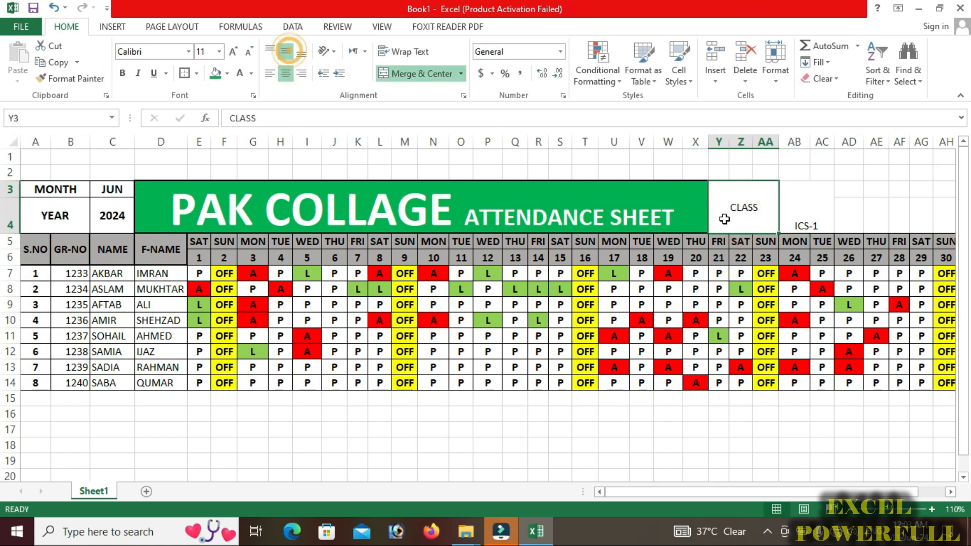
{"action": "key", "text": "Tab"}
{"action": "left_click", "coordinate": [285, 51]}
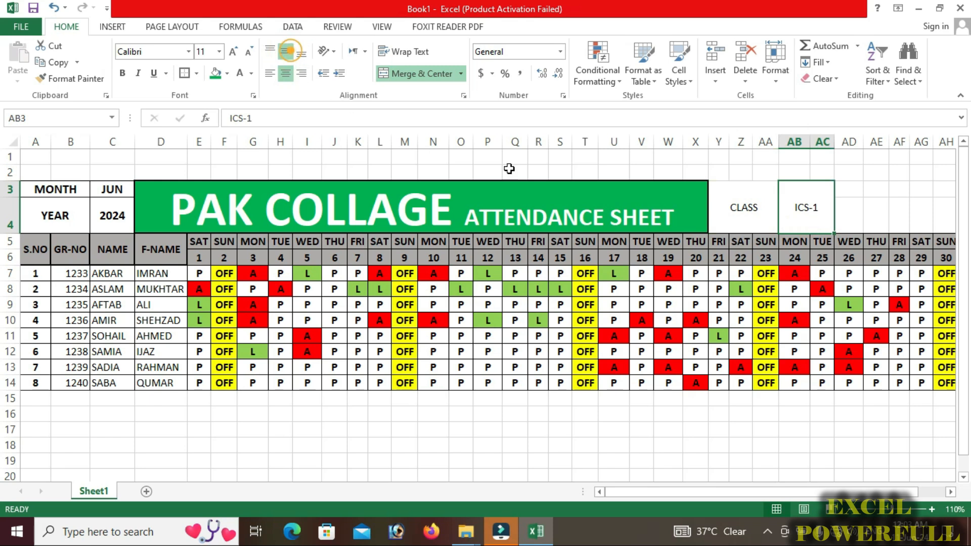
Make ICS-1 and CLASS bold, and enlarge the CLASS label to font size 14.
{"action": "left_click", "coordinate": [122, 73]}
{"action": "left_click", "coordinate": [727, 209]}
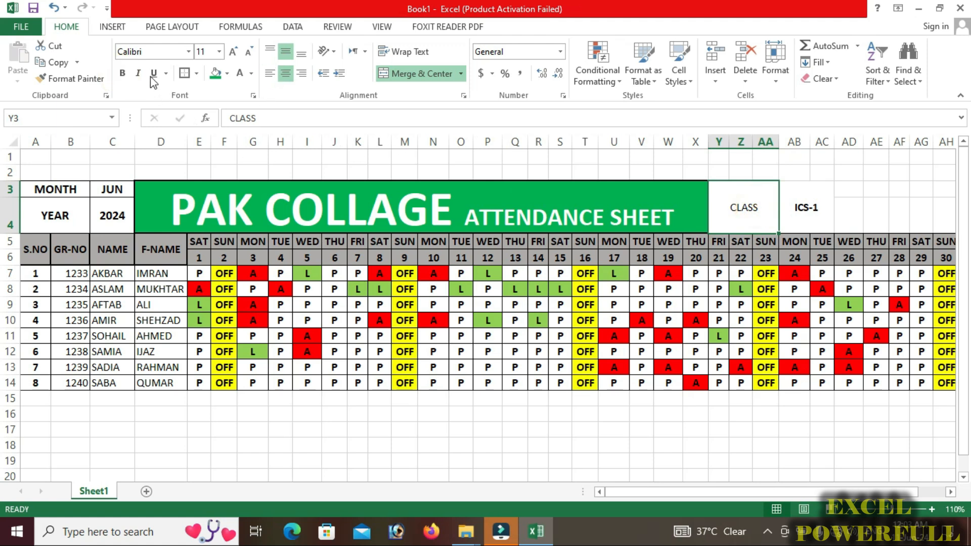
{"action": "left_click", "coordinate": [232, 51]}
{"action": "left_click", "coordinate": [233, 51]}
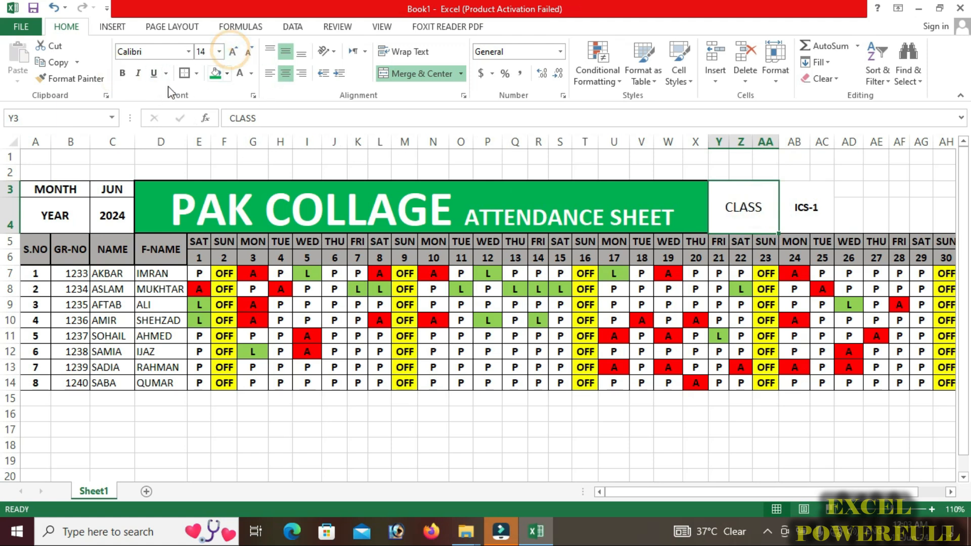
{"action": "left_click", "coordinate": [122, 73]}
Enlarge the ICS-1 class name to font size 26.
{"action": "left_click", "coordinate": [818, 216]}
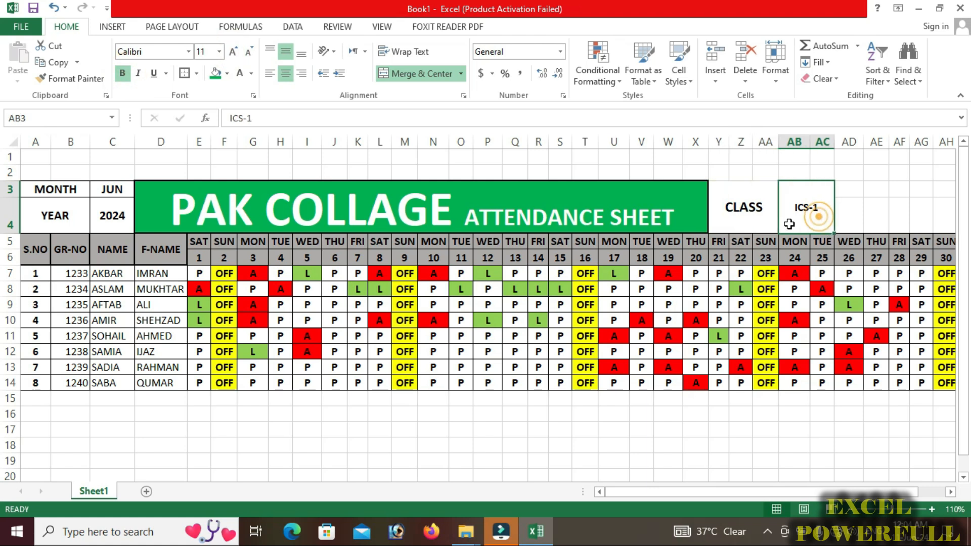
{"action": "left_click", "coordinate": [232, 51]}
{"action": "left_click", "coordinate": [232, 51]}
{"action": "left_click", "coordinate": [233, 51]}
{"action": "left_click", "coordinate": [233, 51]}
{"action": "left_click", "coordinate": [233, 51]}
{"action": "left_click", "coordinate": [233, 51]}
{"action": "left_click", "coordinate": [233, 51]}
{"action": "left_click", "coordinate": [232, 51]}
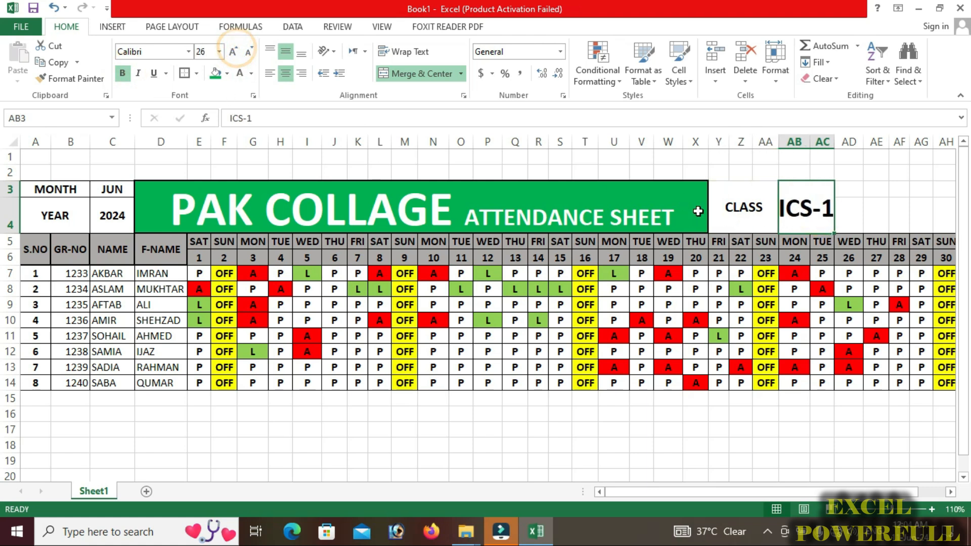
Enlarge the CLASS label to font size 20.
{"action": "left_click", "coordinate": [743, 208]}
{"action": "left_click", "coordinate": [232, 51]}
{"action": "left_click", "coordinate": [232, 52]}
{"action": "left_click", "coordinate": [233, 51]}
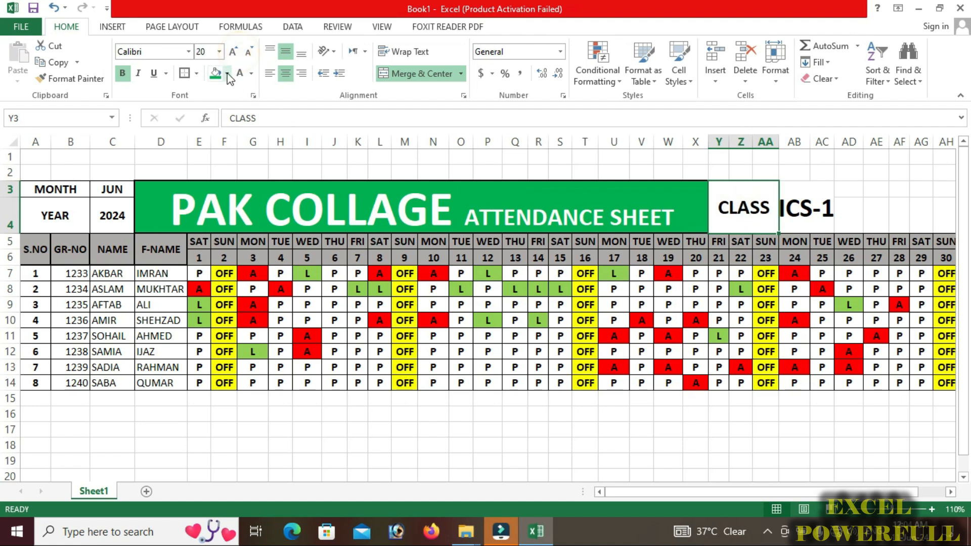
Try a light blue-gray fill on the CLASS cell.
{"action": "left_click", "coordinate": [228, 74]}
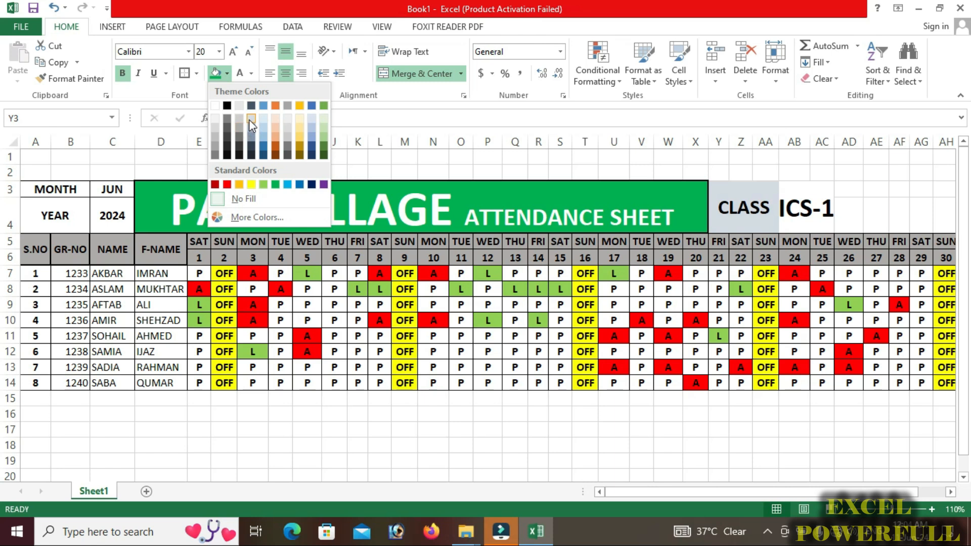
{"action": "left_click", "coordinate": [248, 125]}
{"action": "left_click", "coordinate": [795, 207]}
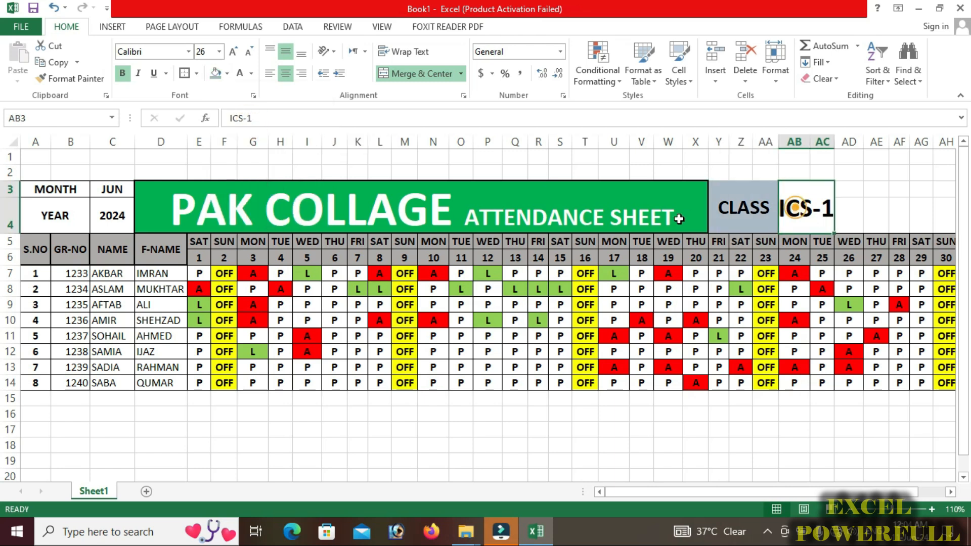
{"action": "left_click", "coordinate": [227, 74]}
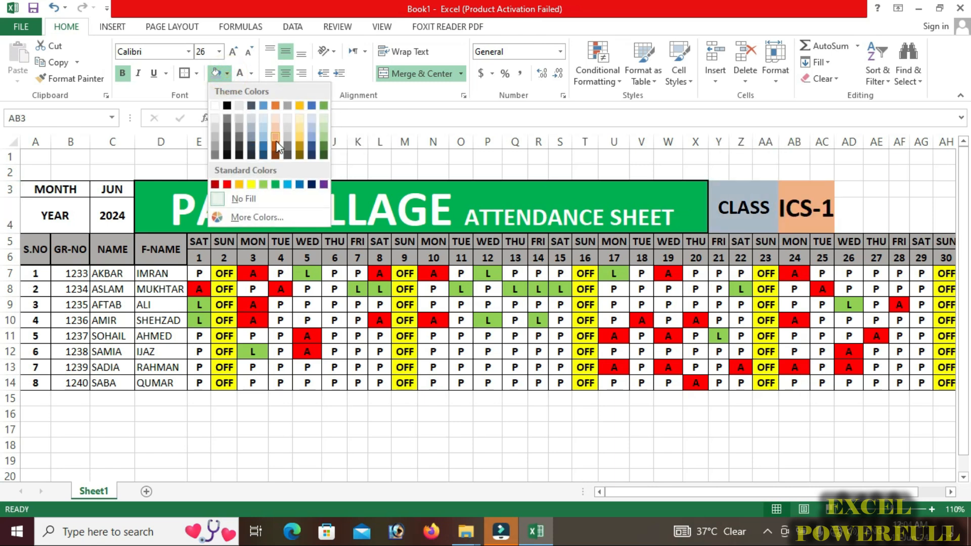
{"action": "left_click", "coordinate": [750, 208]}
Fill the CLASS and ICS-1 cells with the title's green and make their text white.
{"action": "left_click_drag", "start_coordinate": [733, 206], "coordinate": [781, 208]}
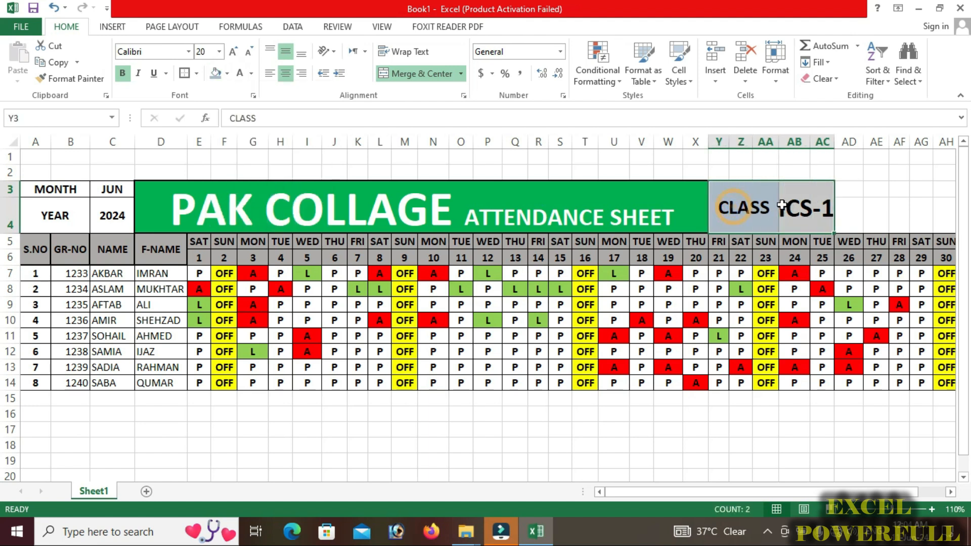
{"action": "left_click", "coordinate": [227, 74]}
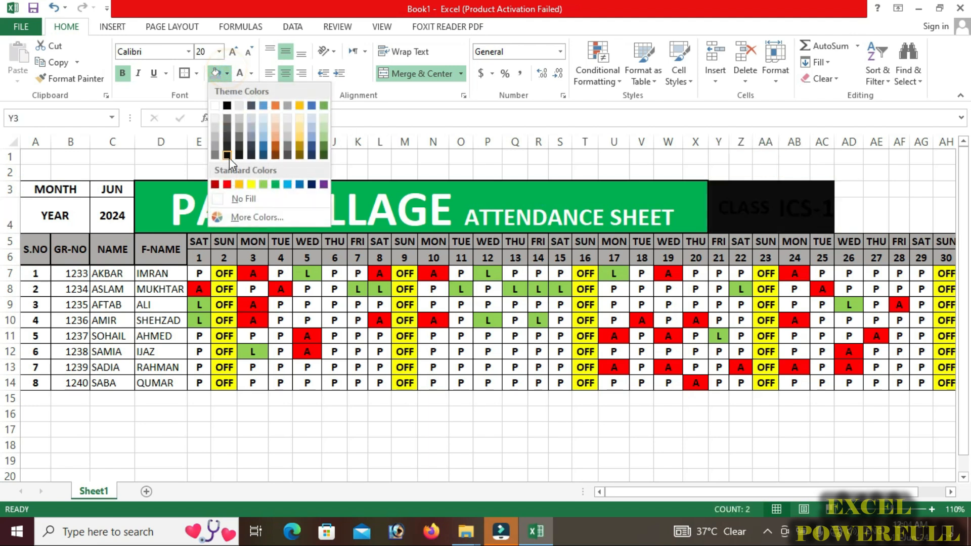
{"action": "left_click", "coordinate": [263, 182]}
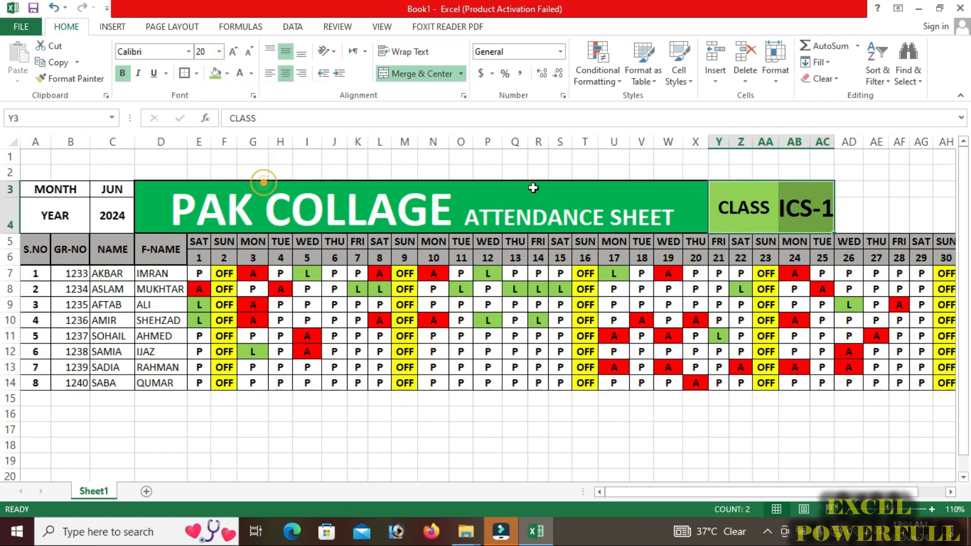
{"action": "left_click", "coordinate": [227, 74]}
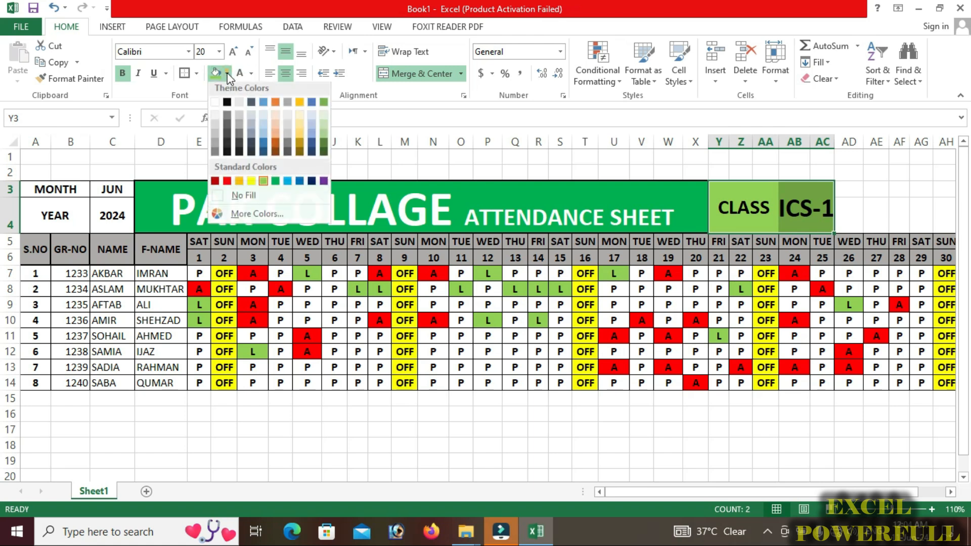
{"action": "left_click", "coordinate": [275, 184]}
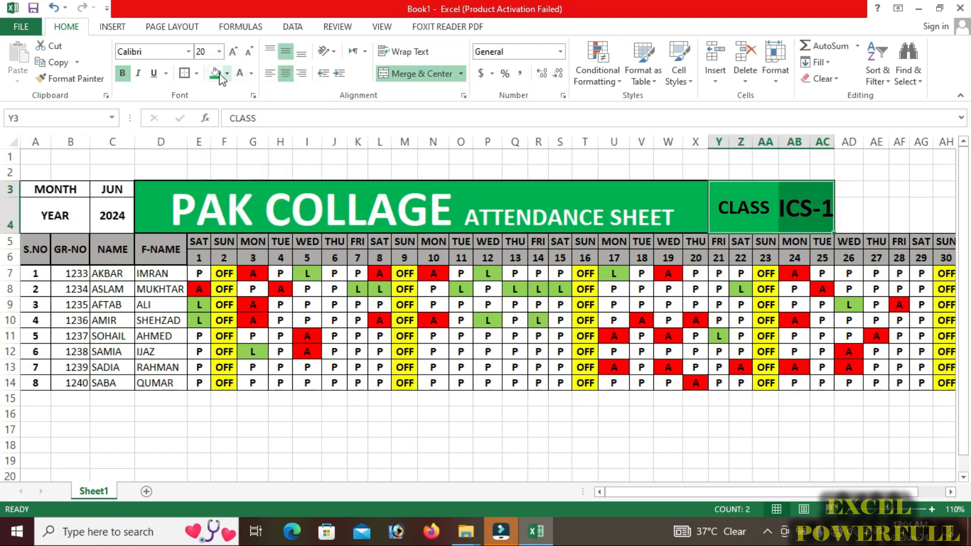
{"action": "left_click", "coordinate": [239, 73]}
{"action": "left_click", "coordinate": [805, 210]}
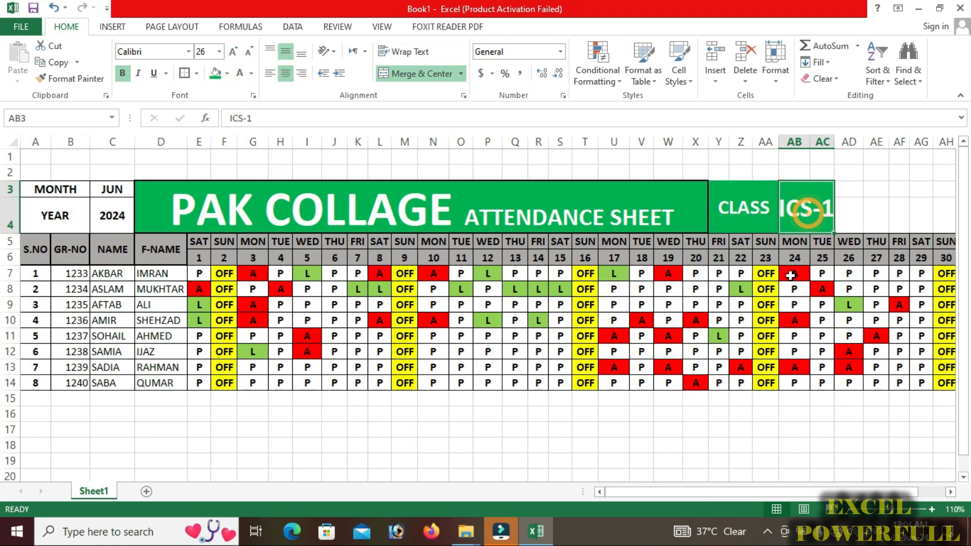
Merge and center AD3:AF4 beside ICS-1 and enter the label VR -NO in it.
{"action": "left_click", "coordinate": [951, 492]}
{"action": "left_click", "coordinate": [952, 492]}
{"action": "left_click", "coordinate": [951, 492]}
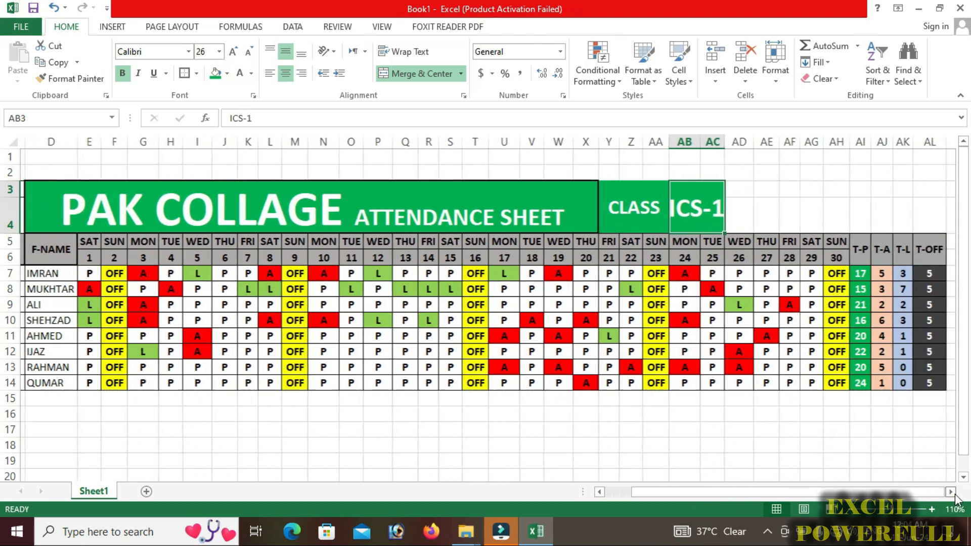
{"action": "left_click", "coordinate": [951, 491]}
{"action": "left_click", "coordinate": [951, 492]}
{"action": "left_click_drag", "start_coordinate": [658, 193], "coordinate": [714, 220]}
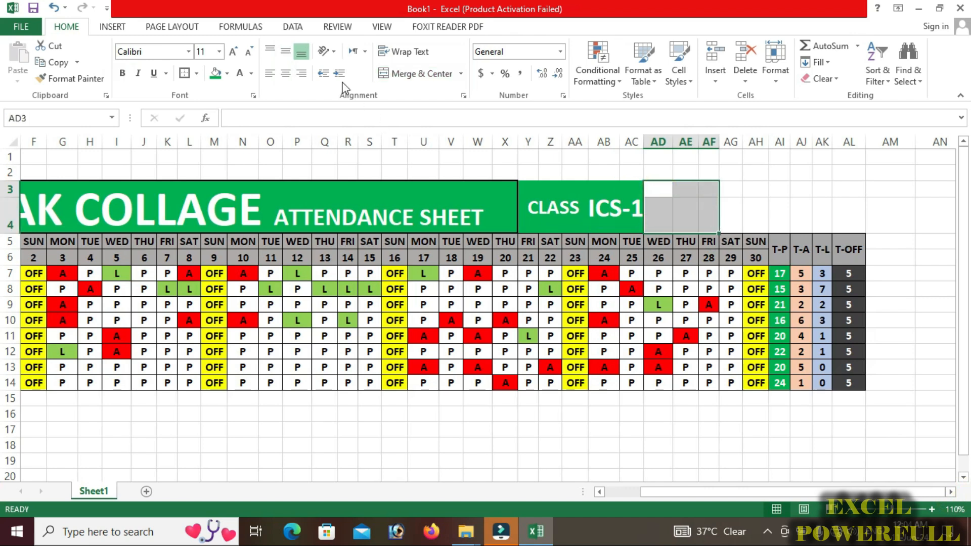
{"action": "left_click", "coordinate": [405, 73]}
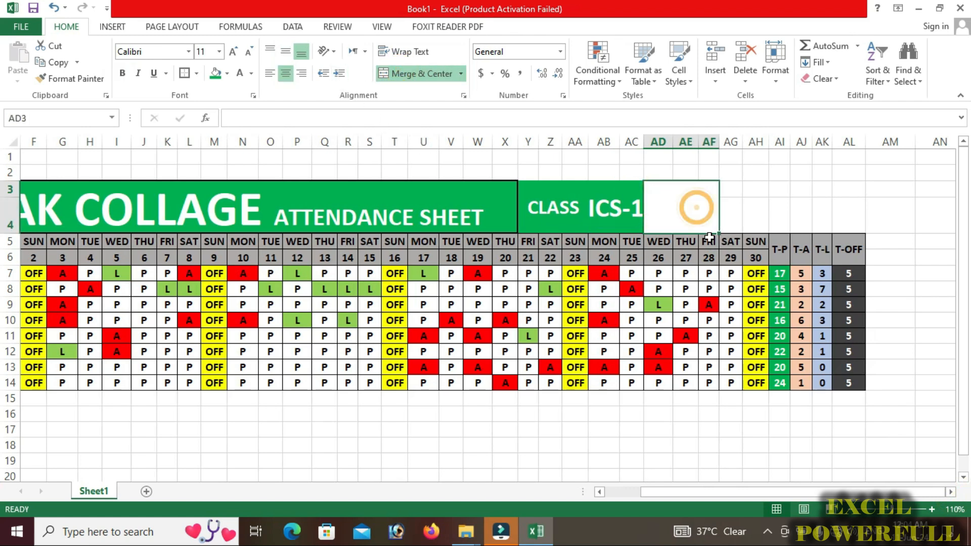
{"action": "type", "text": "VR -NO"}
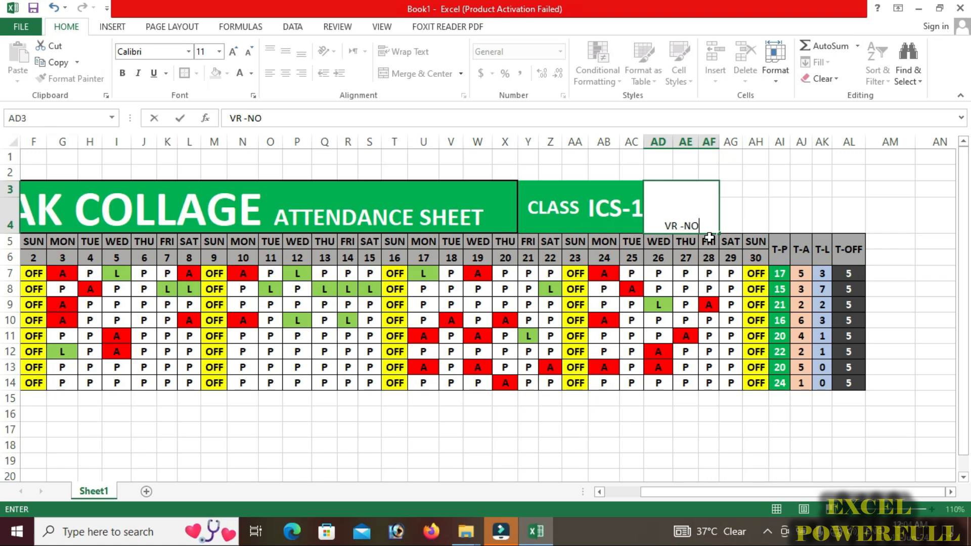
{"action": "key", "text": "Return"}
Try merging AG3:AL4 with the value 1 in it, then unmerge the range and clear the value.
{"action": "mouse_move", "coordinate": [725, 203]}
{"action": "left_mouse_down"}
{"action": "mouse_move", "coordinate": [747, 191]}
{"action": "mouse_move", "coordinate": [834, 191]}
{"action": "mouse_move", "coordinate": [842, 223]}
{"action": "left_mouse_up"}
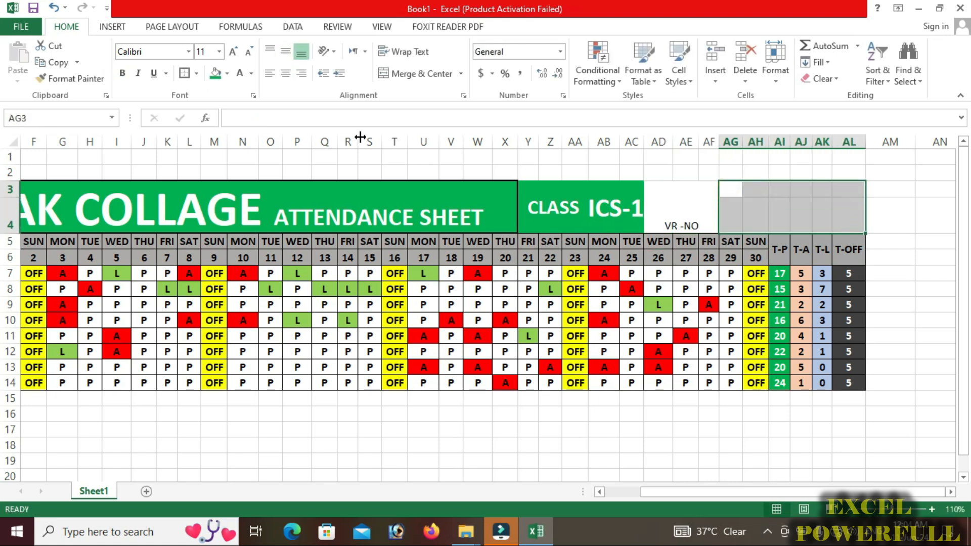
{"action": "left_click", "coordinate": [419, 75]}
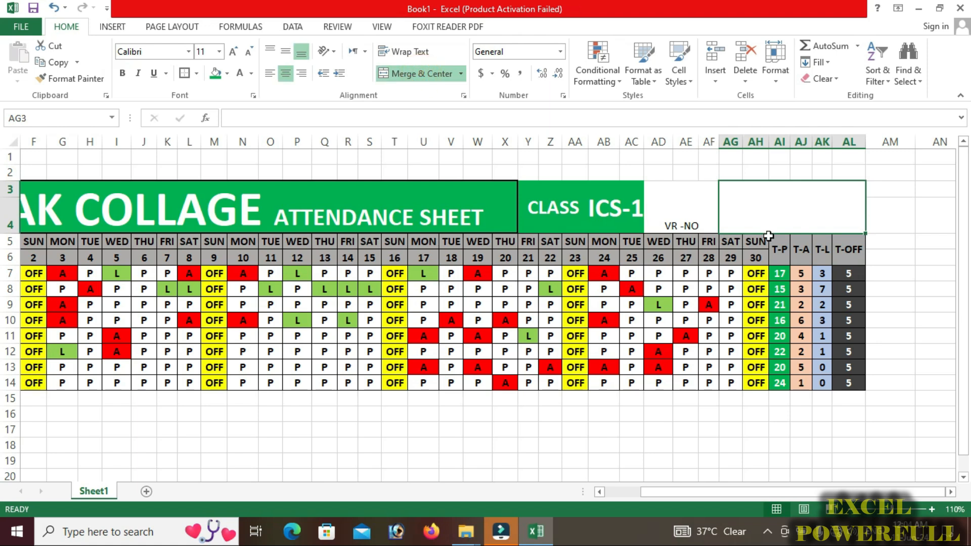
{"action": "type", "text": "1"}
{"action": "left_click", "coordinate": [781, 216]}
{"action": "left_click", "coordinate": [419, 73]}
{"action": "left_click", "coordinate": [734, 196]}
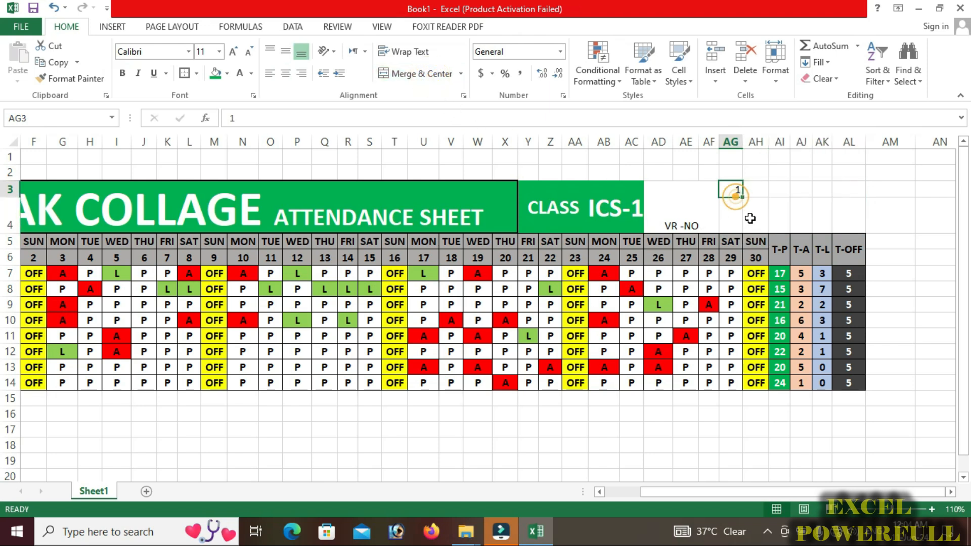
{"action": "key", "text": "Delete"}
Extend the merged and centered VR -NO cell to cover AD3:AH4.
{"action": "left_click_drag", "start_coordinate": [700, 207], "coordinate": [747, 207]}
{"action": "left_click", "coordinate": [415, 73]}
{"action": "left_click", "coordinate": [416, 73]}
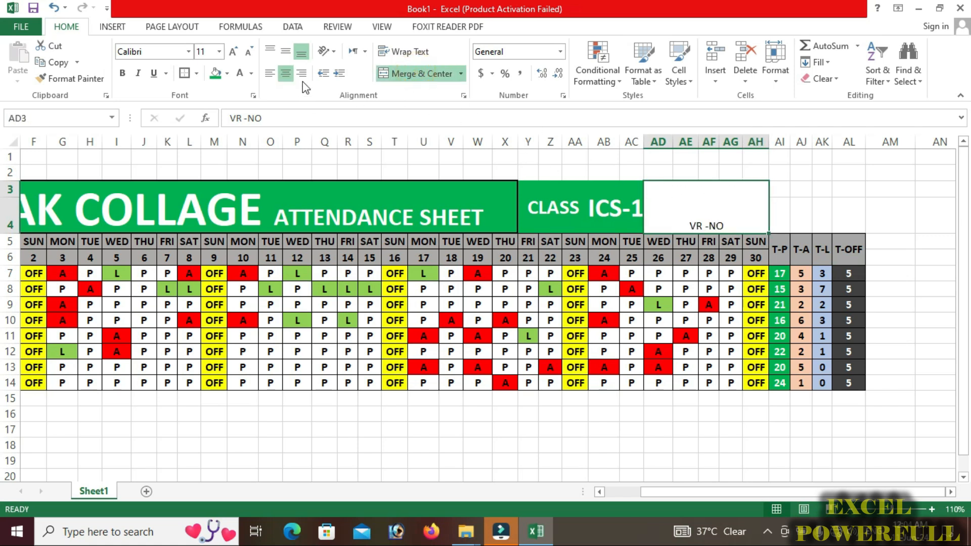
Middle-align the VR -NO label, make it bold and enlarge it to font size 28.
{"action": "left_click", "coordinate": [286, 51]}
{"action": "left_click", "coordinate": [125, 74]}
{"action": "left_click", "coordinate": [232, 52]}
{"action": "left_click", "coordinate": [232, 52]}
{"action": "left_click", "coordinate": [232, 52]}
{"action": "left_click", "coordinate": [232, 52]}
{"action": "left_click", "coordinate": [232, 52]}
{"action": "left_click", "coordinate": [232, 52]}
{"action": "left_click", "coordinate": [232, 52]}
{"action": "left_click", "coordinate": [232, 53]}
{"action": "left_click", "coordinate": [232, 52]}
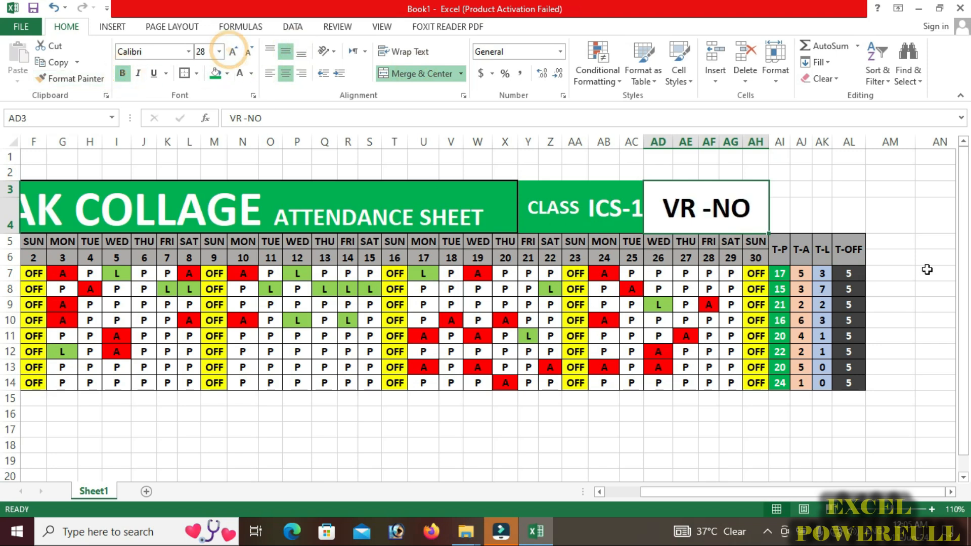
Merge and center AI3:AL4 with middle alignment and enter 1 in it.
{"action": "left_click_drag", "start_coordinate": [775, 191], "coordinate": [854, 218]}
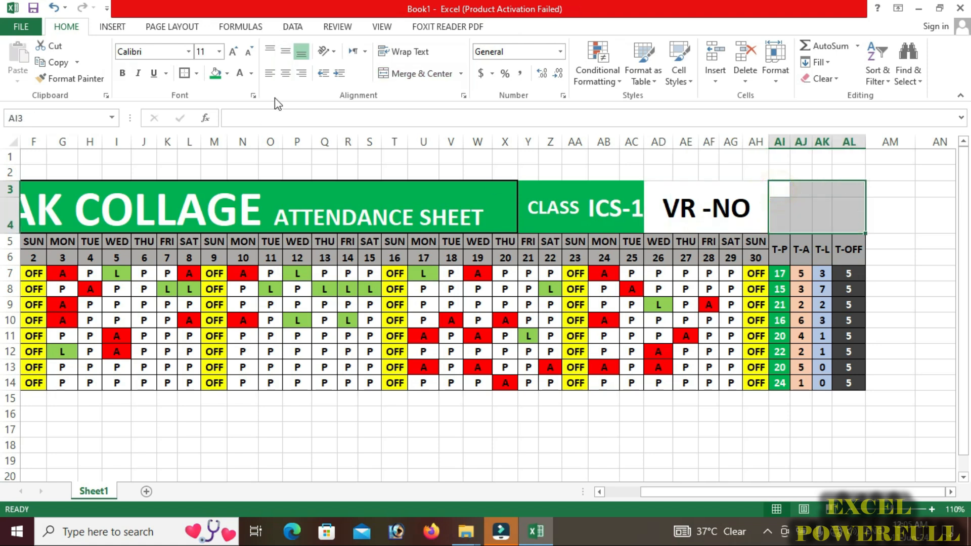
{"action": "left_click", "coordinate": [292, 54]}
{"action": "left_click", "coordinate": [401, 73]}
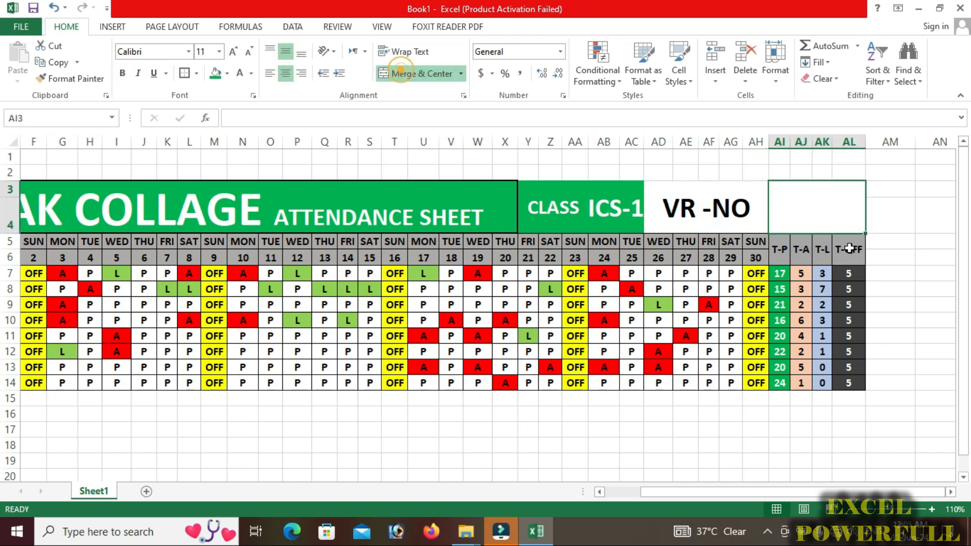
{"action": "type", "text": "1"}
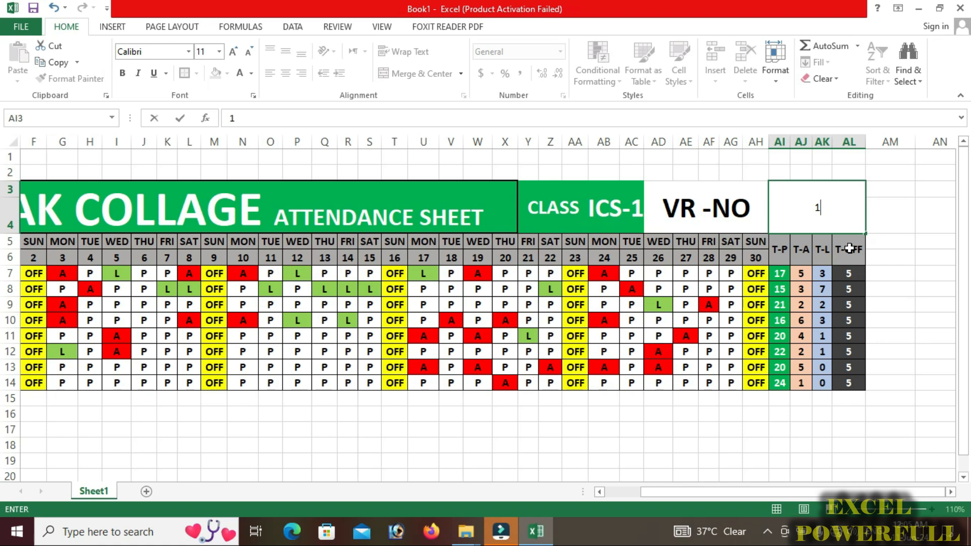
{"action": "key", "text": "Return"}
Make the number 1 beside VR -NO bold and enlarge it to font size 48.
{"action": "left_click", "coordinate": [833, 206]}
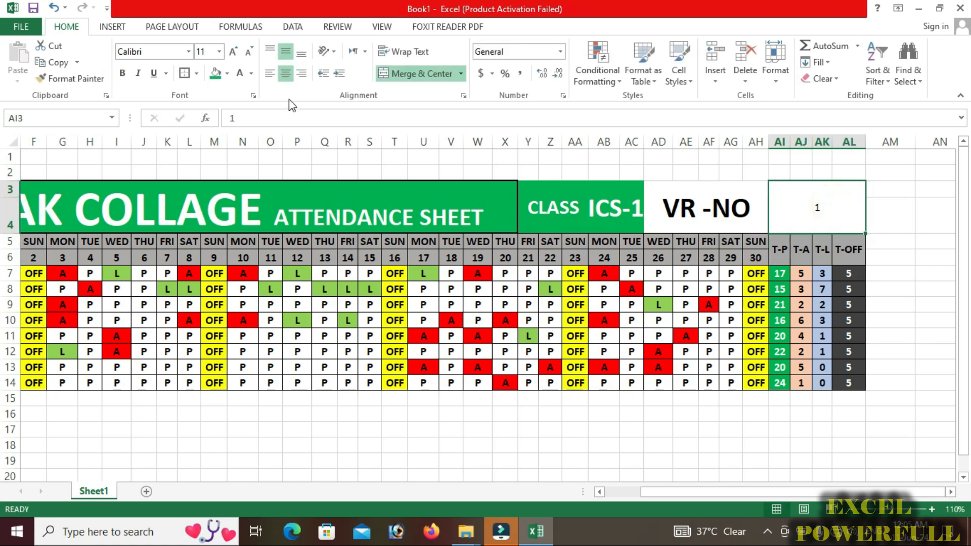
{"action": "left_click", "coordinate": [233, 52]}
{"action": "left_click", "coordinate": [233, 52]}
{"action": "left_click", "coordinate": [233, 53]}
{"action": "left_click", "coordinate": [233, 52]}
{"action": "left_click", "coordinate": [233, 52]}
{"action": "left_click", "coordinate": [233, 53]}
{"action": "left_click", "coordinate": [233, 52]}
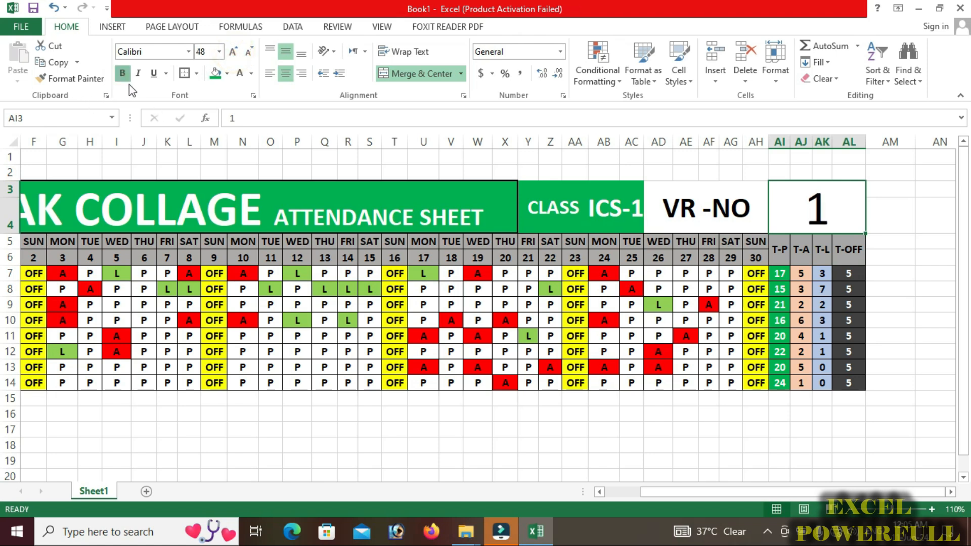
Fill AB3:AL4 with the title's green and make the text in these cells white.
{"action": "left_click_drag", "start_coordinate": [605, 208], "coordinate": [798, 210]}
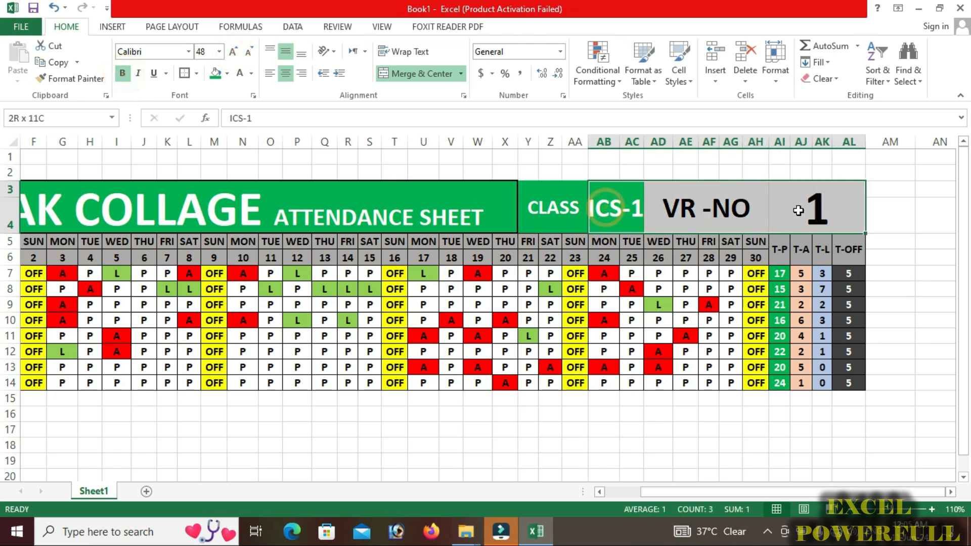
{"action": "left_click", "coordinate": [216, 74]}
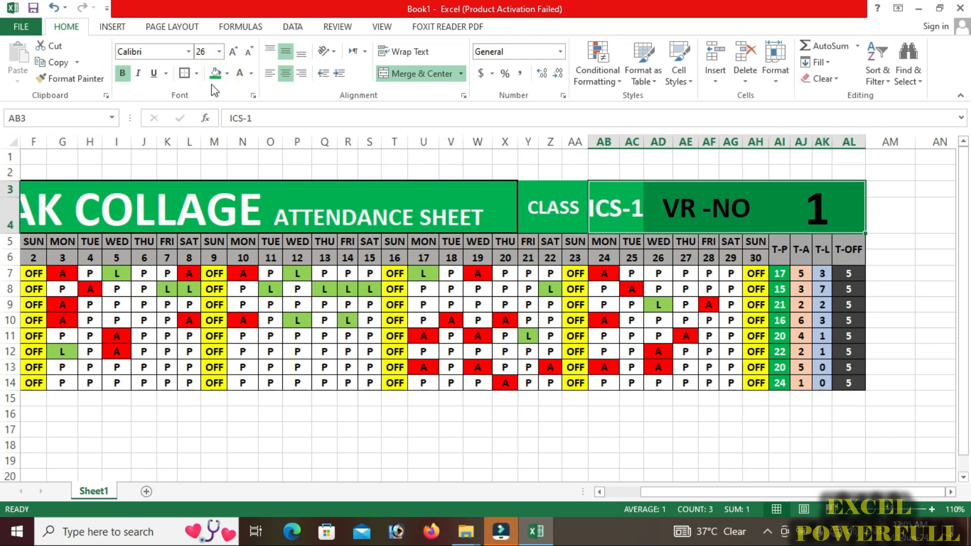
{"action": "left_click", "coordinate": [239, 74]}
{"action": "left_click", "coordinate": [756, 288]}
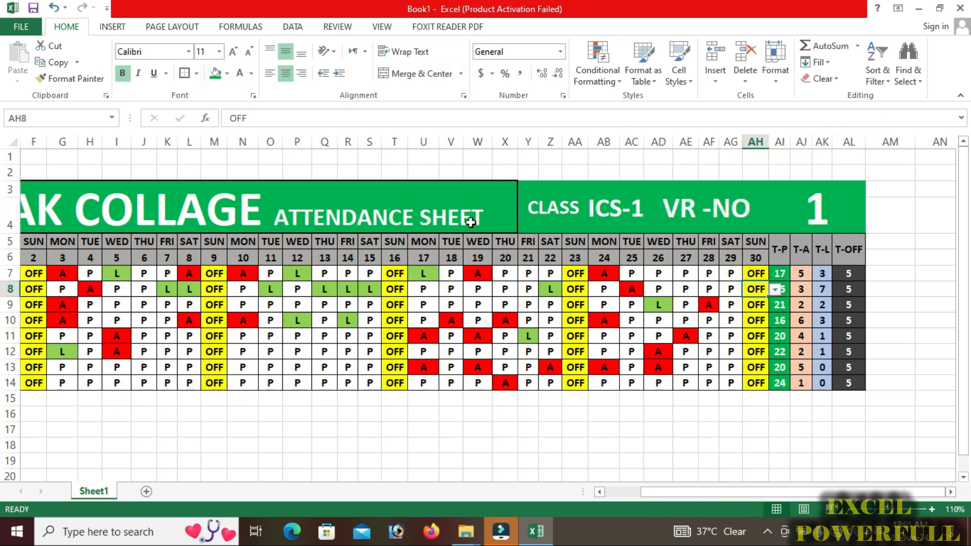
Outline the header block Y3:AL4 and each of its CLASS, ICS-1, VR -NO and 1 cells with borders, and remove the borders of AM3.
{"action": "left_click_drag", "start_coordinate": [538, 209], "coordinate": [859, 210]}
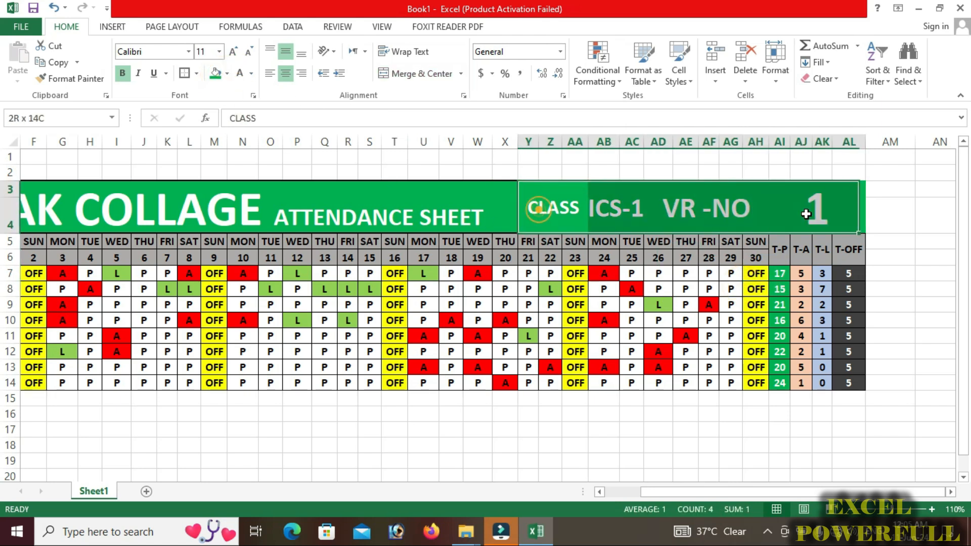
{"action": "left_click", "coordinate": [184, 73]}
{"action": "left_click", "coordinate": [563, 214]}
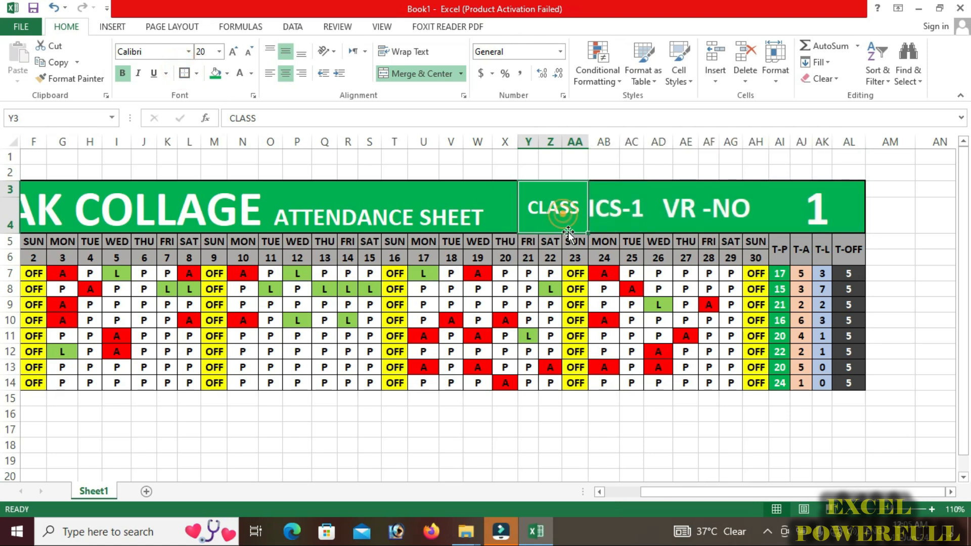
{"action": "left_click", "coordinate": [185, 75]}
{"action": "key", "text": "Right"}
{"action": "left_click", "coordinate": [182, 74]}
{"action": "key", "text": "Right"}
{"action": "left_click", "coordinate": [183, 74]}
{"action": "key", "text": "Right"}
{"action": "left_click", "coordinate": [182, 75]}
{"action": "key", "text": "Right"}
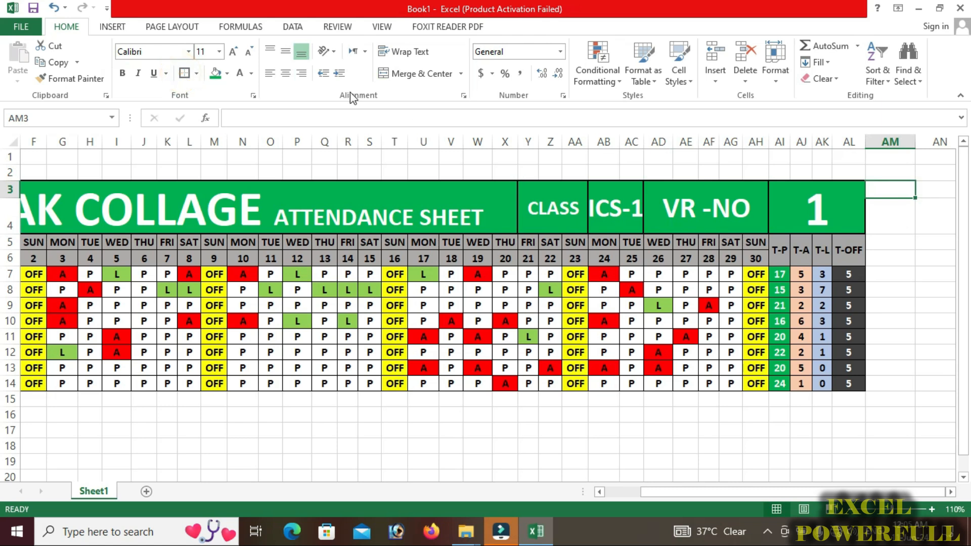
{"action": "left_click", "coordinate": [195, 74]}
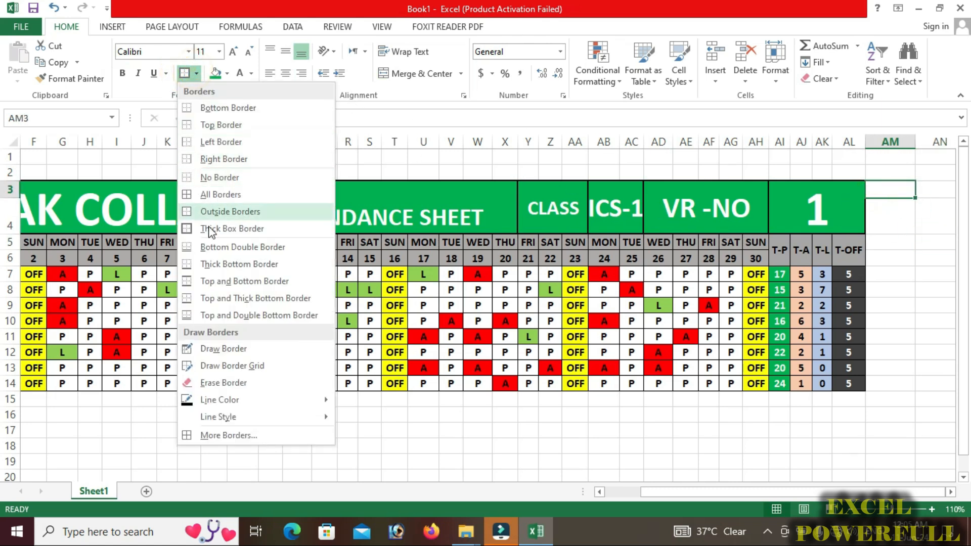
{"action": "left_click", "coordinate": [211, 177]}
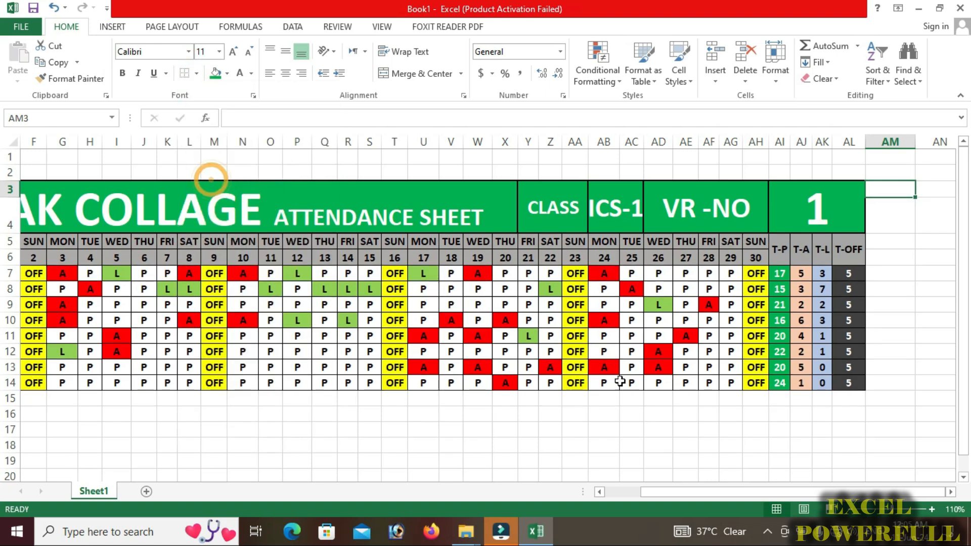
Fill the month and year cells A3:C4 with the title's green, make their text white and enlarge it to font size 14.
{"action": "left_click", "coordinate": [601, 492]}
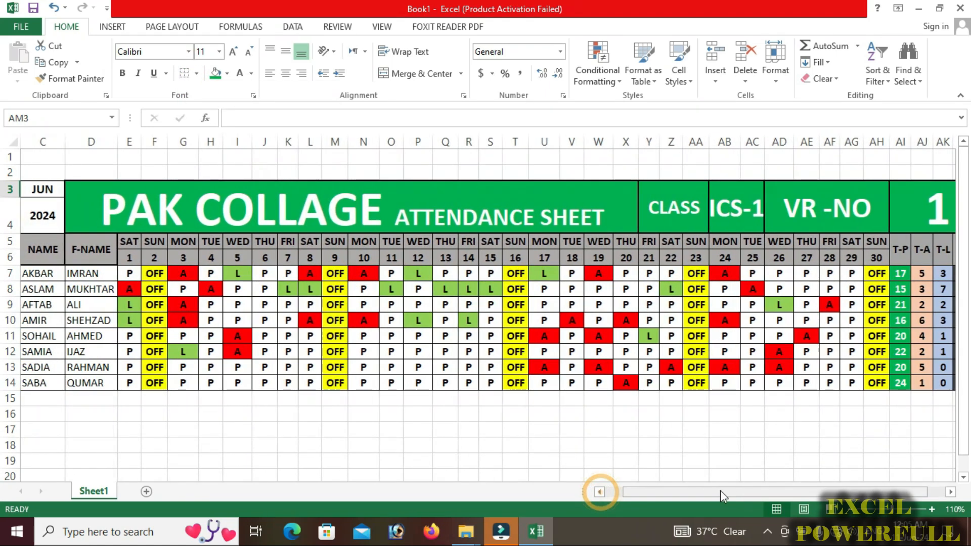
{"action": "left_click", "coordinate": [848, 510]}
{"action": "left_click", "coordinate": [848, 509]}
{"action": "left_click", "coordinate": [848, 510]}
{"action": "left_click_drag", "start_coordinate": [40, 180], "coordinate": [83, 195]}
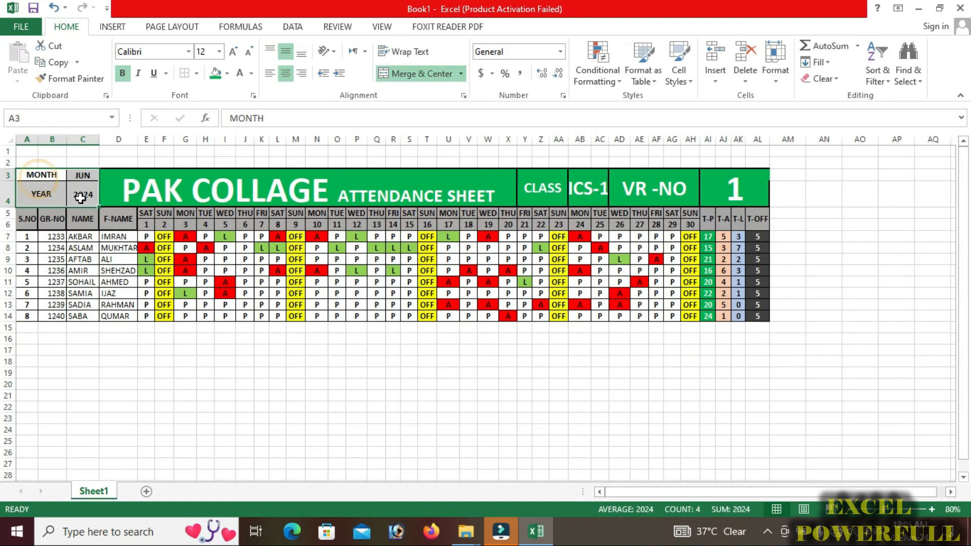
{"action": "left_click", "coordinate": [221, 76]}
{"action": "left_click", "coordinate": [241, 73]}
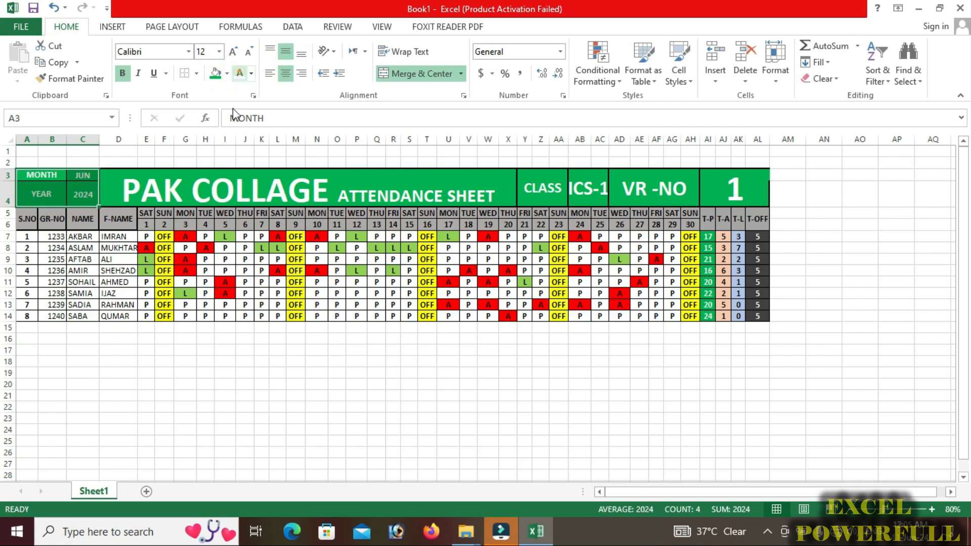
{"action": "left_click", "coordinate": [233, 52]}
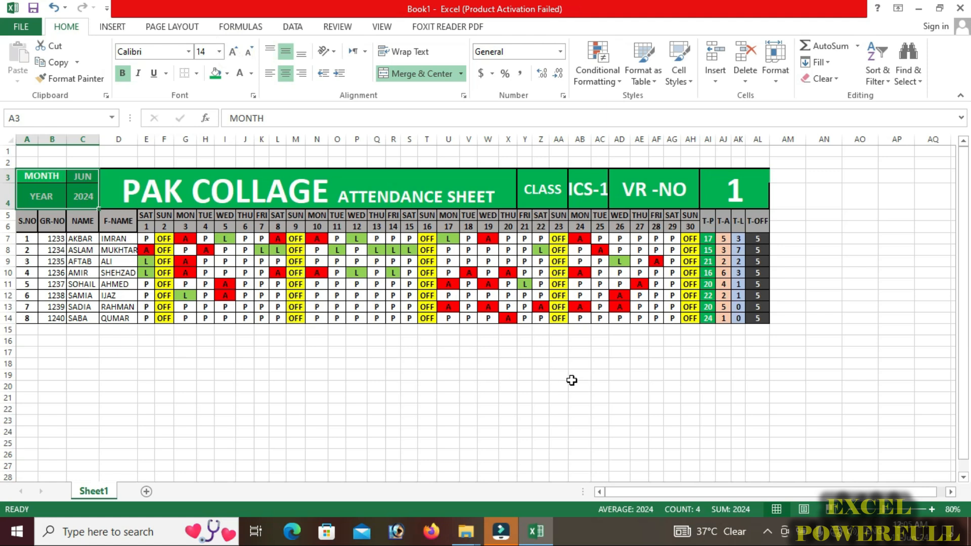
Insert two blank rows at the top of the sheet.
{"action": "left_click", "coordinate": [932, 510]}
{"action": "left_click", "coordinate": [932, 509]}
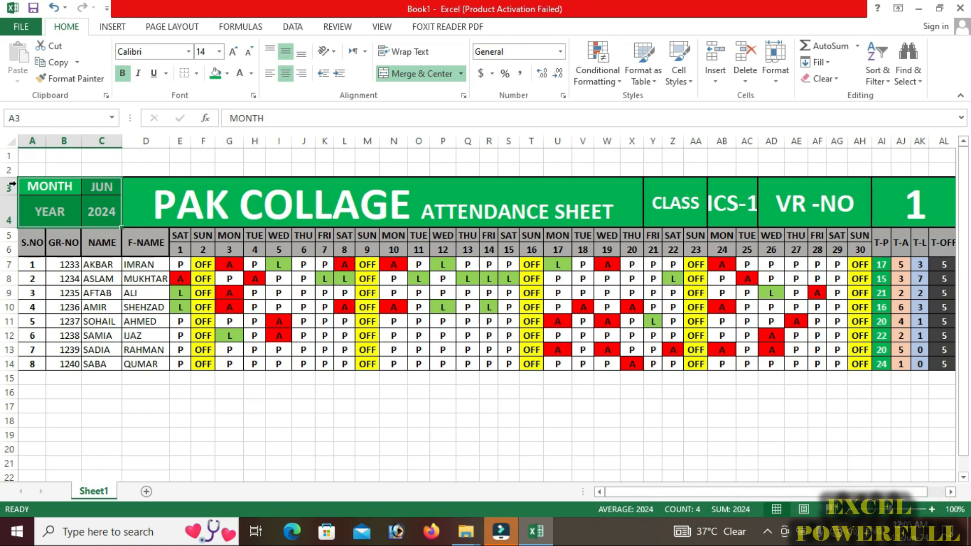
{"action": "left_click_drag", "start_coordinate": [9, 156], "coordinate": [9, 170]}
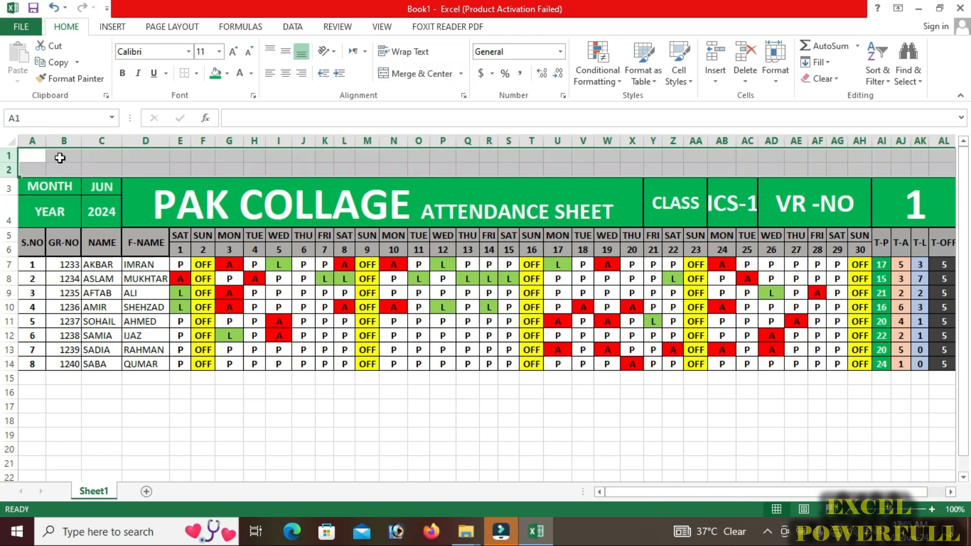
{"action": "right_click", "coordinate": [13, 170]}
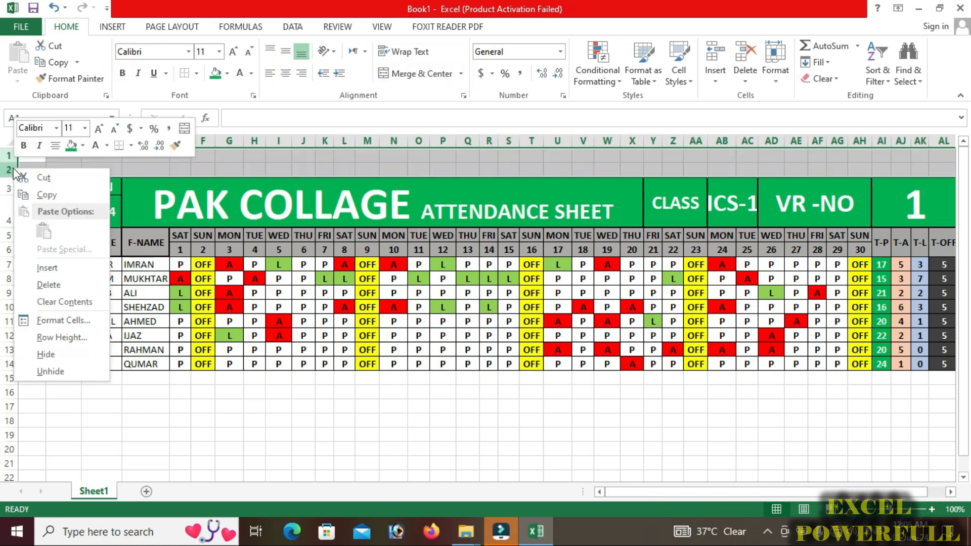
{"action": "left_click", "coordinate": [46, 268]}
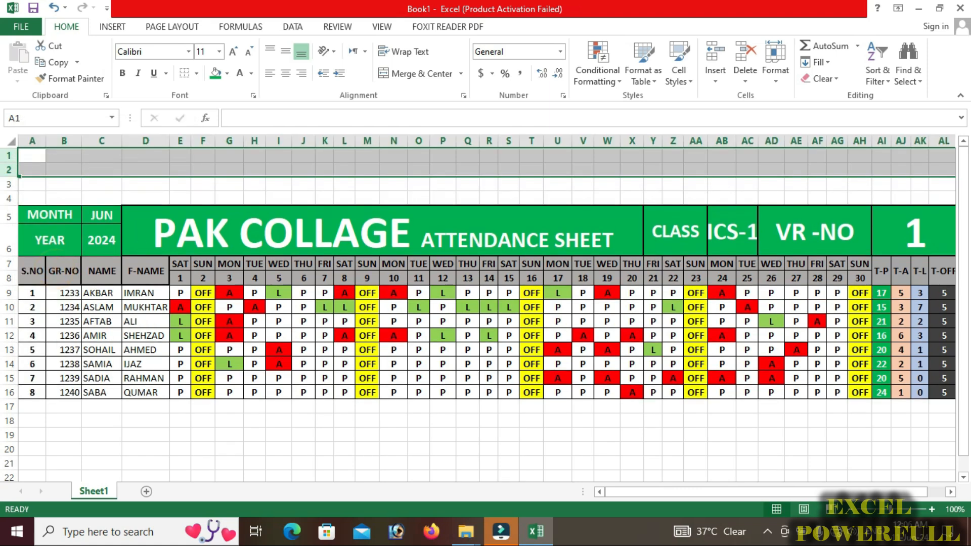
Delete the empty rows 1 to 4 above the attendance sheet header.
{"action": "left_click_drag", "start_coordinate": [7, 155], "coordinate": [11, 198]}
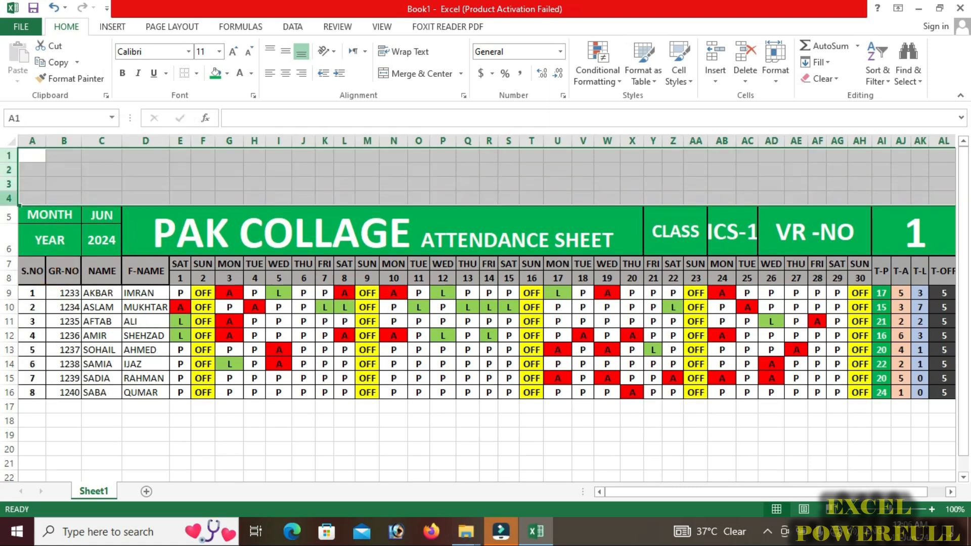
{"action": "right_click", "coordinate": [12, 198]}
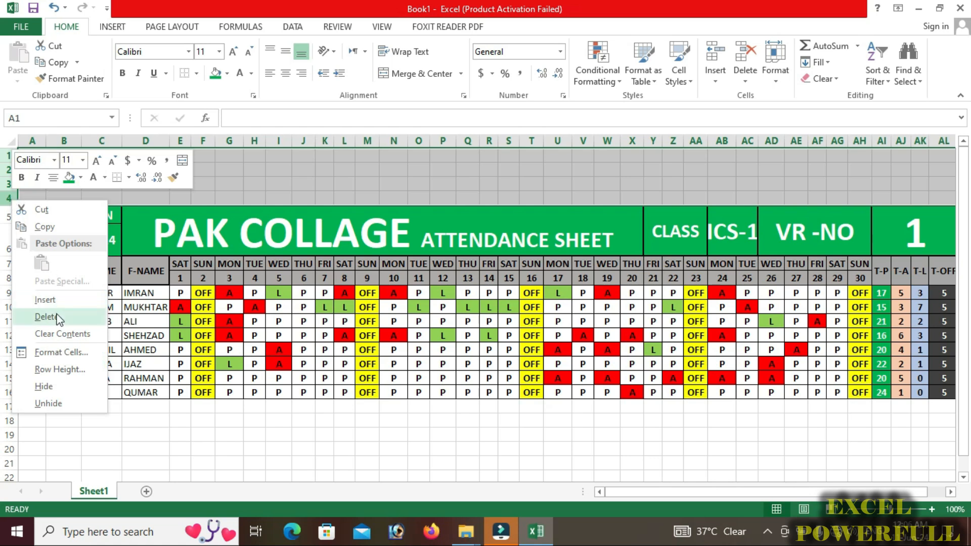
{"action": "left_click", "coordinate": [57, 318]}
{"action": "left_click", "coordinate": [254, 263]}
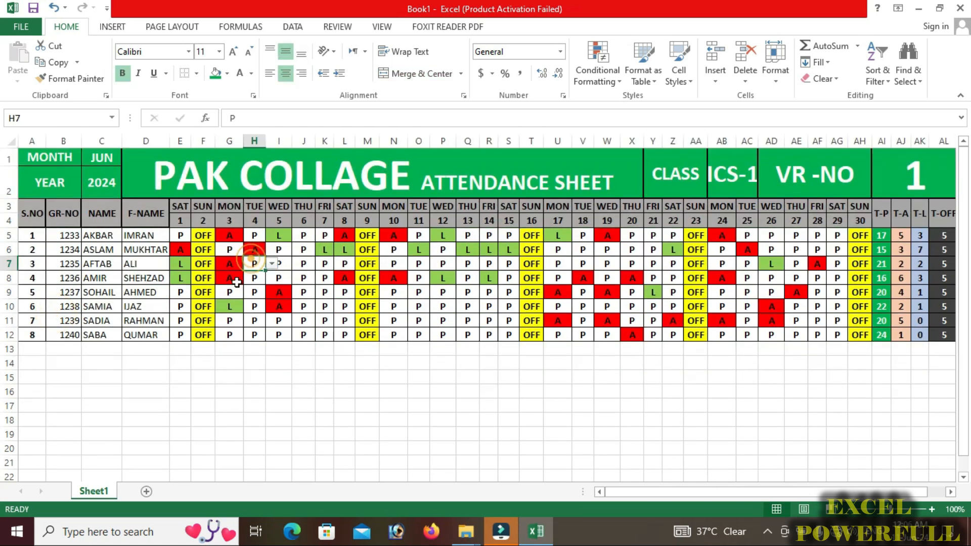
Fill the serial number, GR-NO, name and F-NAME entries in A5:D12 with grey and make them bold.
{"action": "left_click_drag", "start_coordinate": [31, 235], "coordinate": [152, 335]}
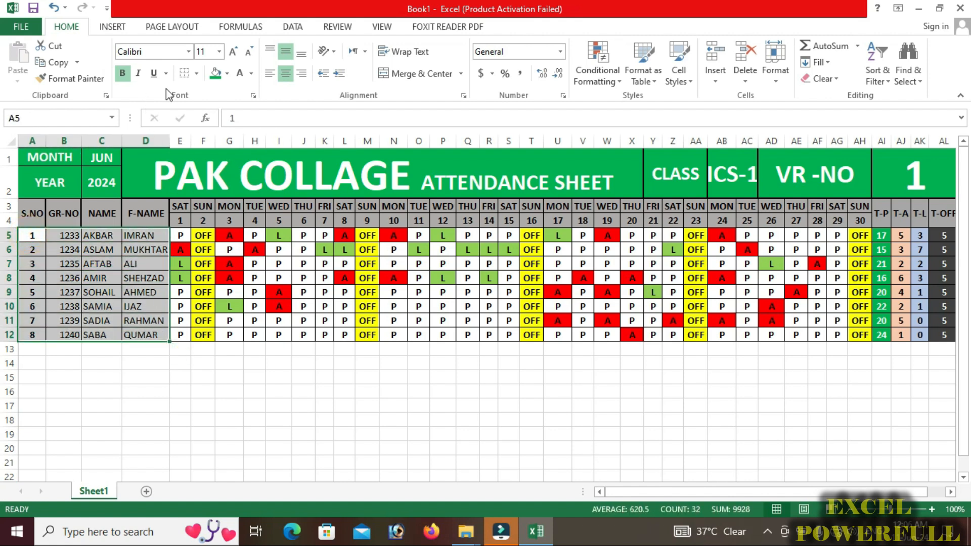
{"action": "left_click", "coordinate": [228, 74]}
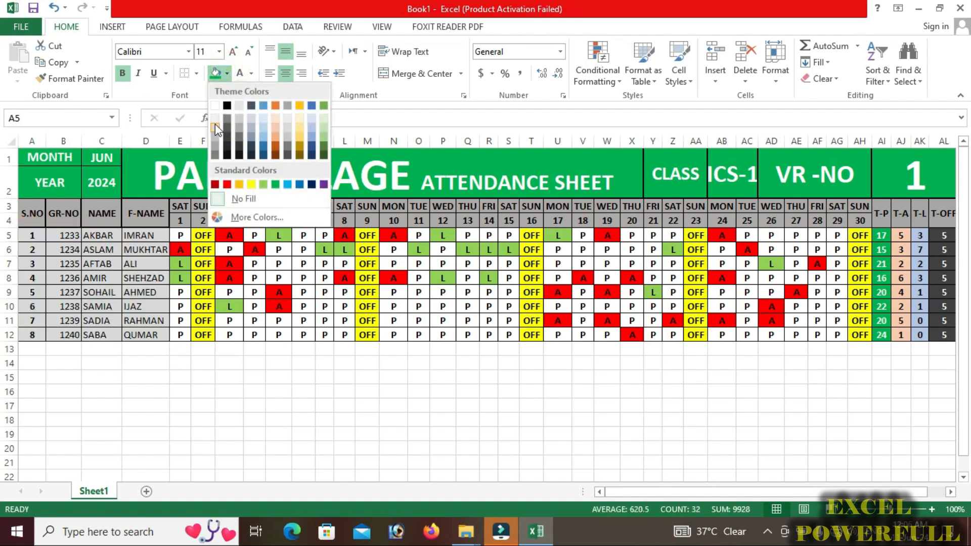
{"action": "left_click", "coordinate": [214, 138]}
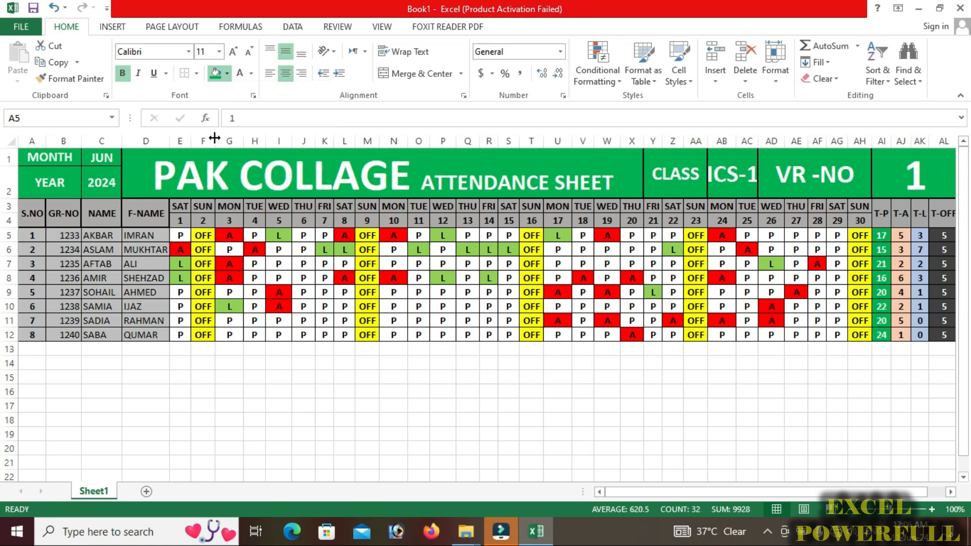
{"action": "left_click", "coordinate": [123, 74]}
{"action": "left_click", "coordinate": [130, 260]}
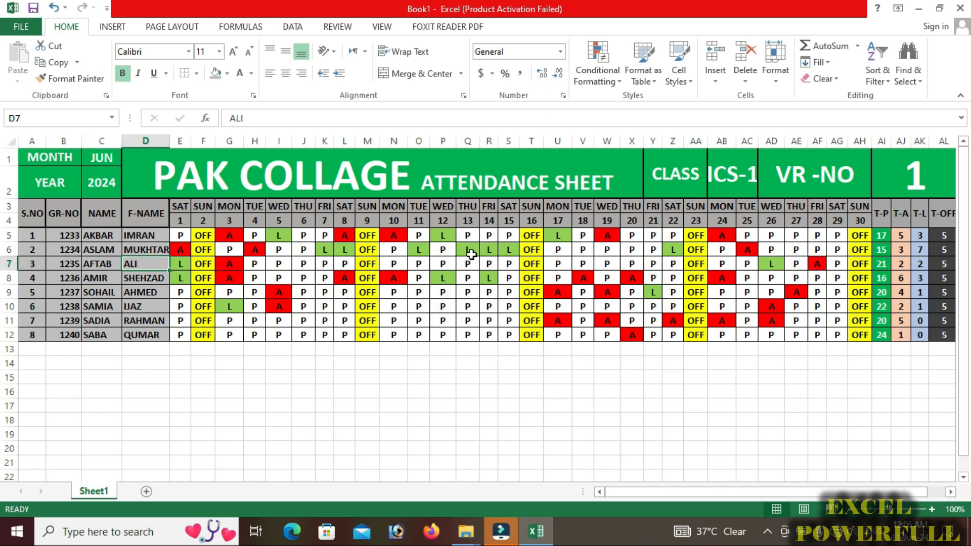
Rename the worksheet Sheet1 as JUN-24.
{"action": "left_click", "coordinate": [928, 160]}
{"action": "right_click", "coordinate": [112, 494]}
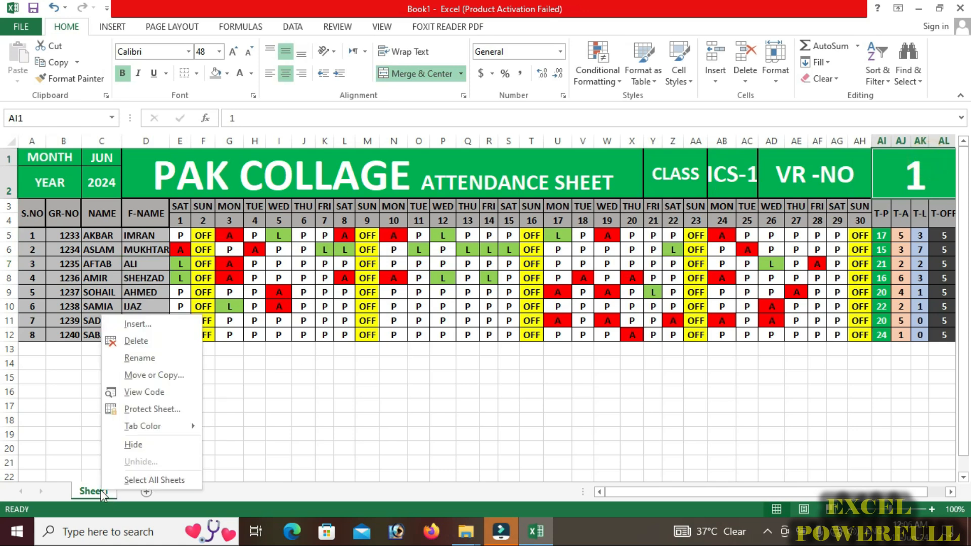
{"action": "left_click", "coordinate": [157, 357]}
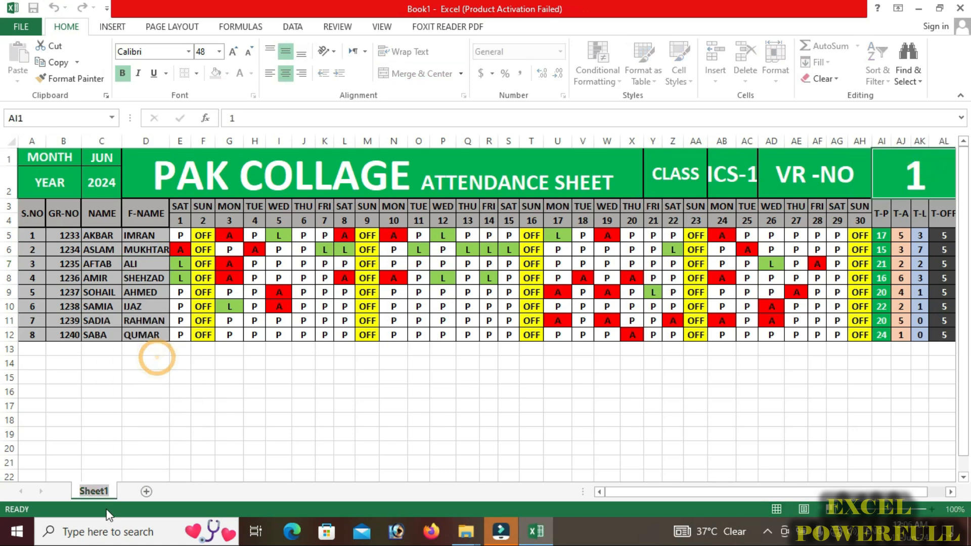
{"action": "type", "text": "JUN-24"}
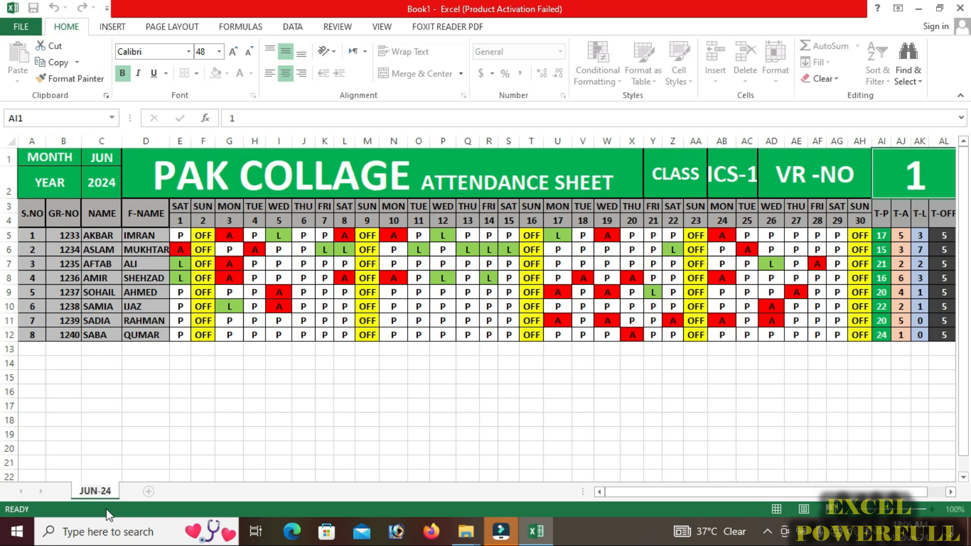
{"action": "key", "text": "Return"}
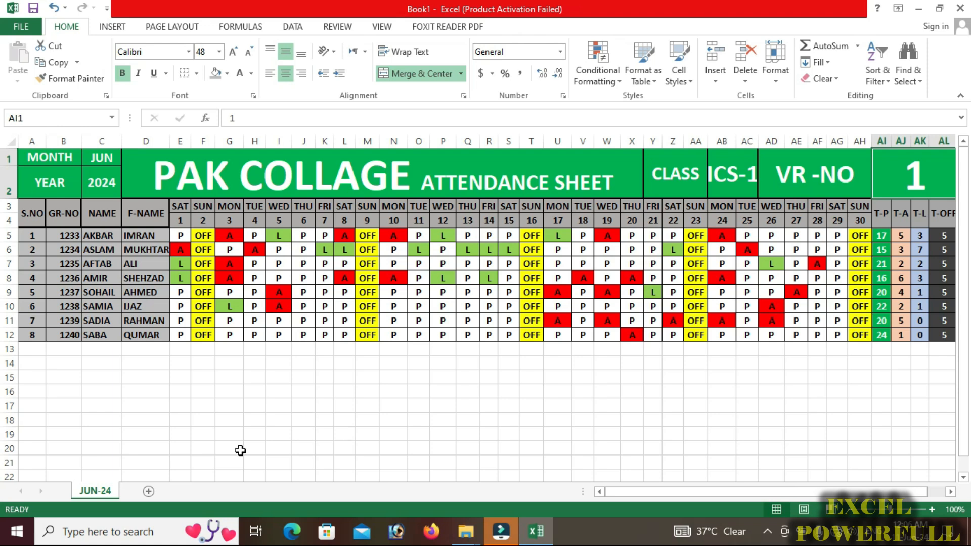
Create a copy of the JUN-24 sheet at the end of the workbook.
{"action": "right_click", "coordinate": [105, 493]}
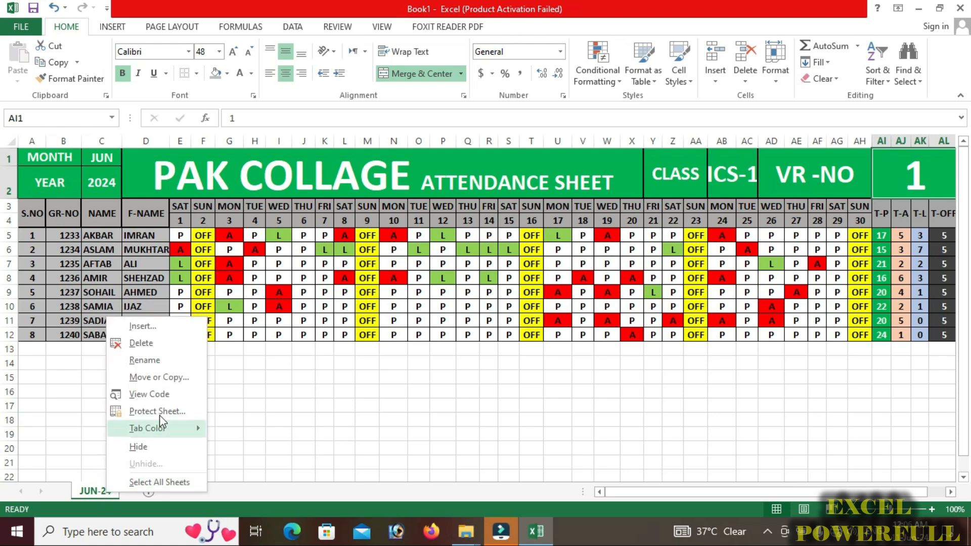
{"action": "left_click", "coordinate": [172, 378]}
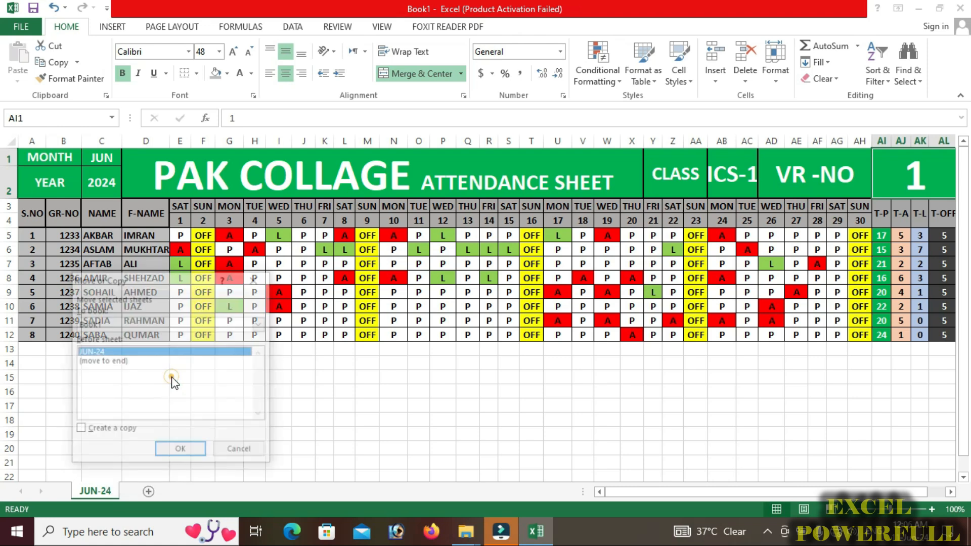
{"action": "left_click", "coordinate": [97, 435]}
{"action": "left_click", "coordinate": [98, 361]}
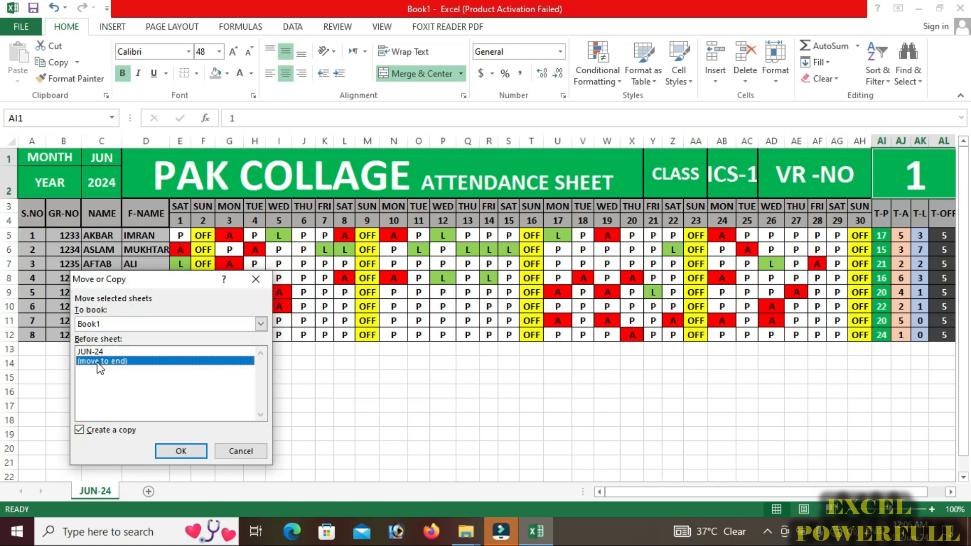
{"action": "left_click", "coordinate": [180, 450]}
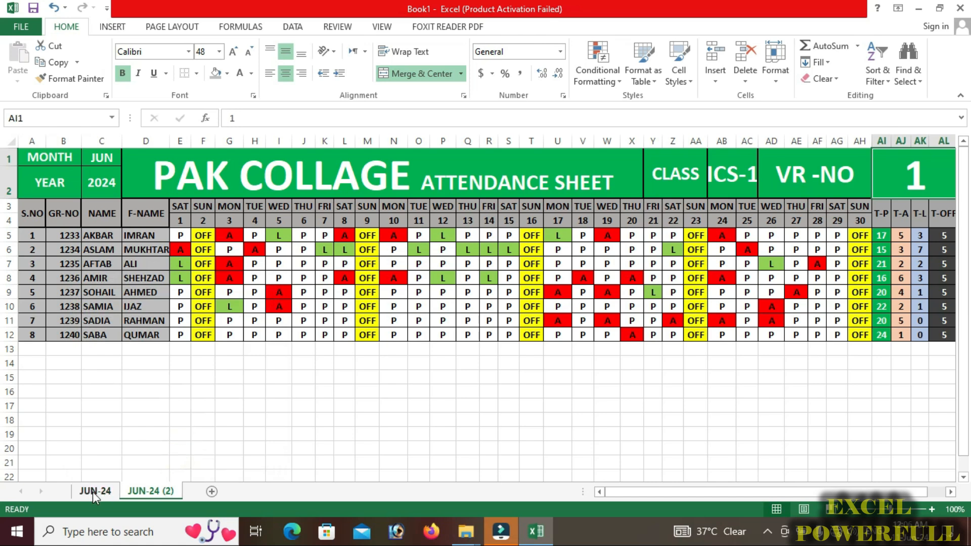
Rename the copied worksheet as JULY-24.
{"action": "right_click", "coordinate": [153, 490]}
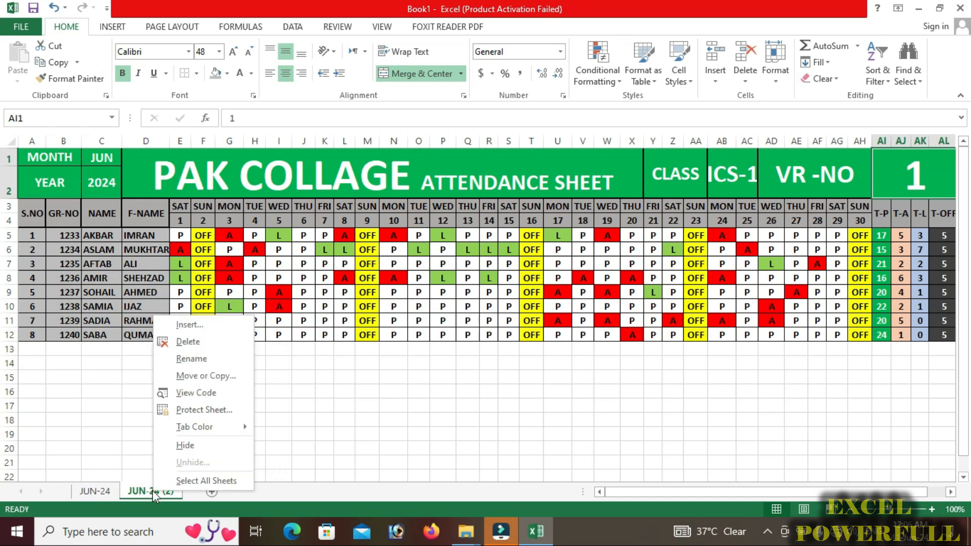
{"action": "left_click", "coordinate": [191, 359]}
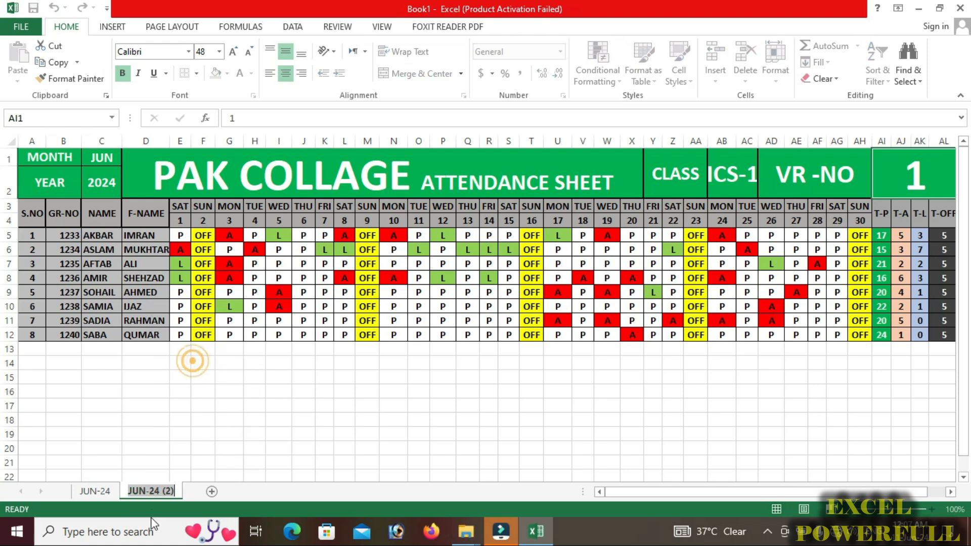
{"action": "type", "text": "JU"}
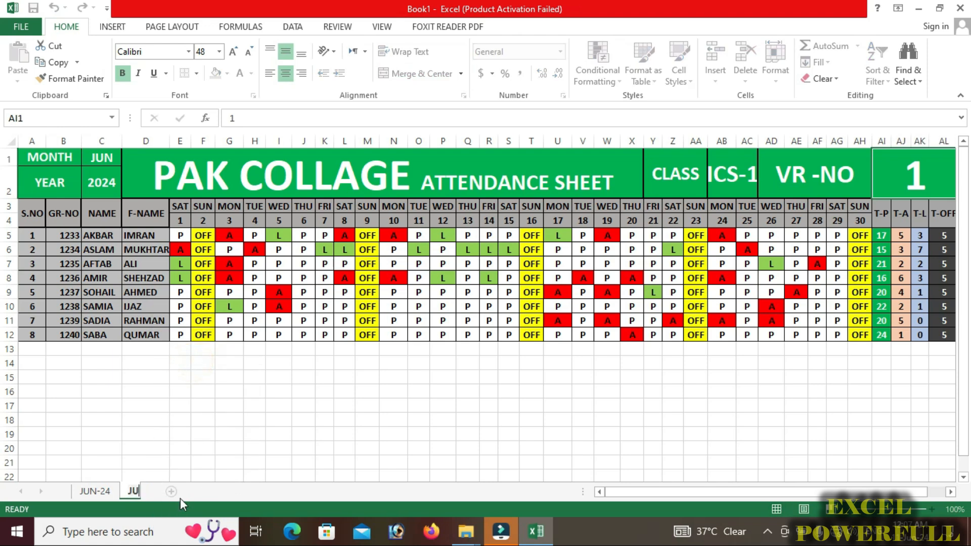
{"action": "type", "text": "LY-"}
{"action": "key", "text": "Return"}
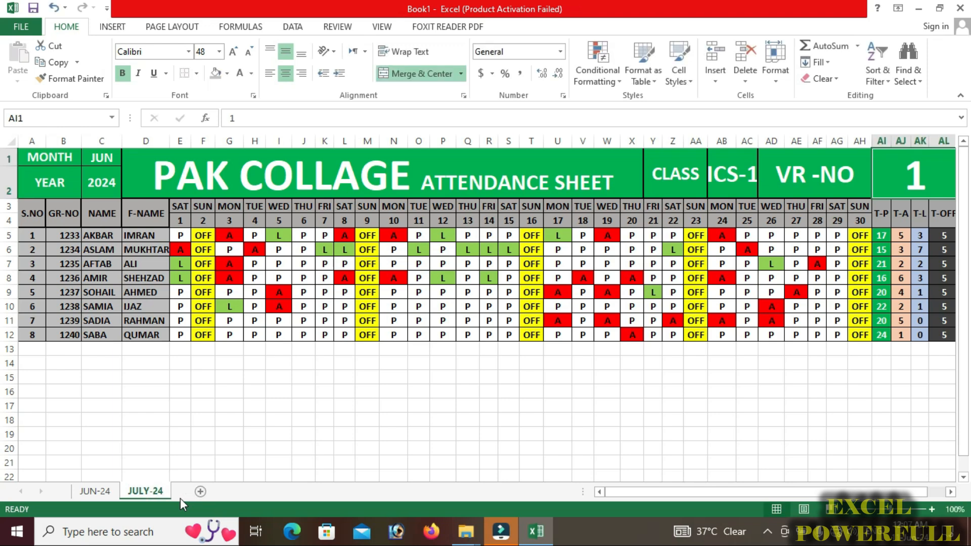
Change the month in C1 of the JULY-24 sheet to JULY.
{"action": "left_click", "coordinate": [88, 159]}
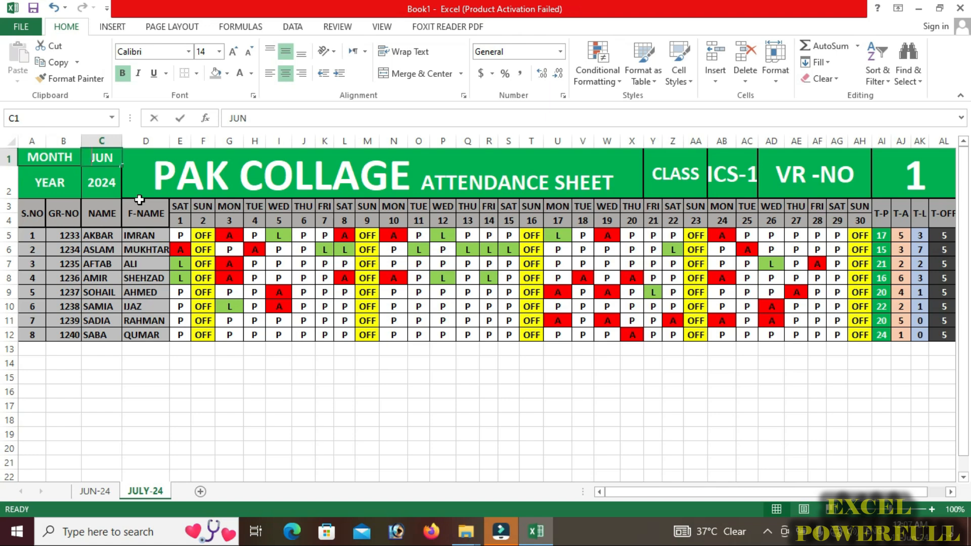
{"action": "type", "text": "JULY"}
{"action": "key", "text": "Return"}
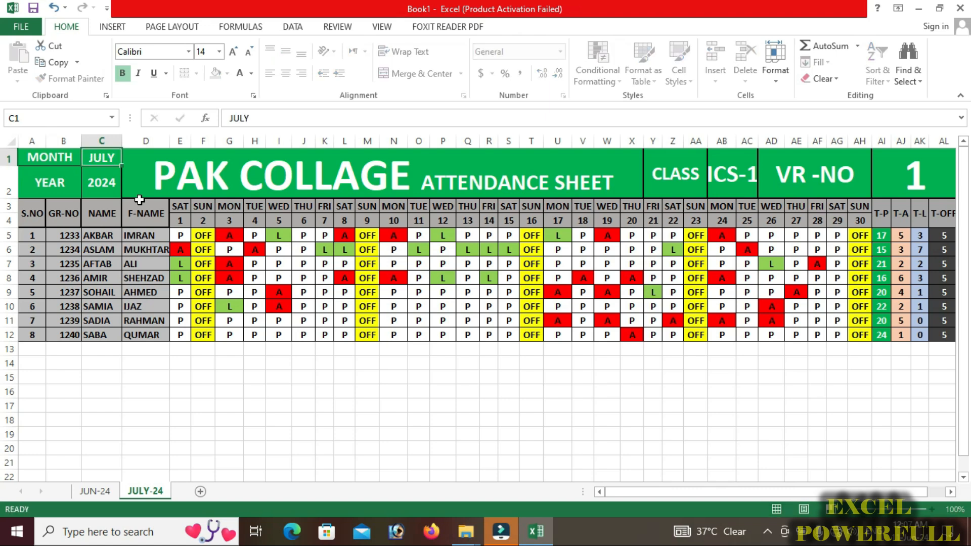
Set the VR-NO value in AI1 of the JULY-24 sheet to 2.
{"action": "left_click", "coordinate": [901, 173]}
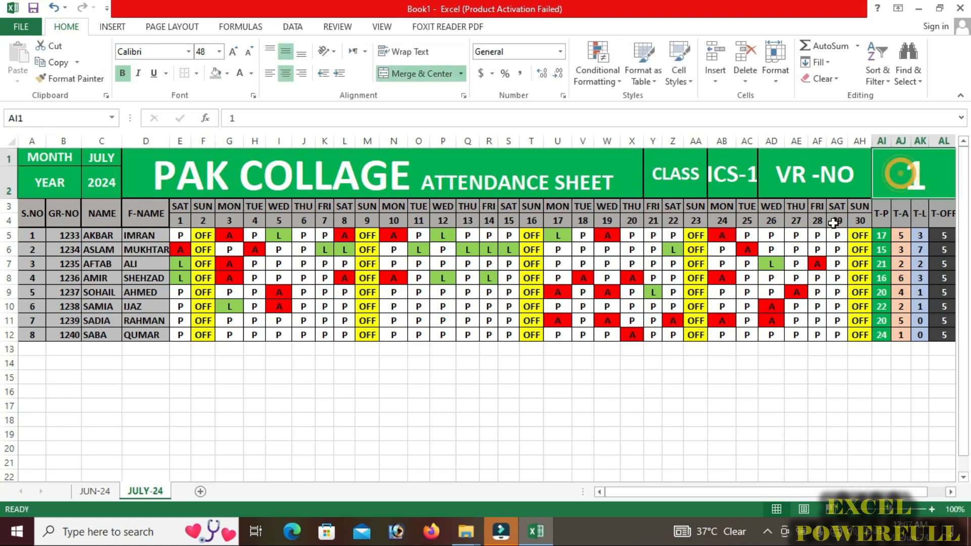
{"action": "type", "text": "2"}
{"action": "left_click", "coordinate": [847, 266]}
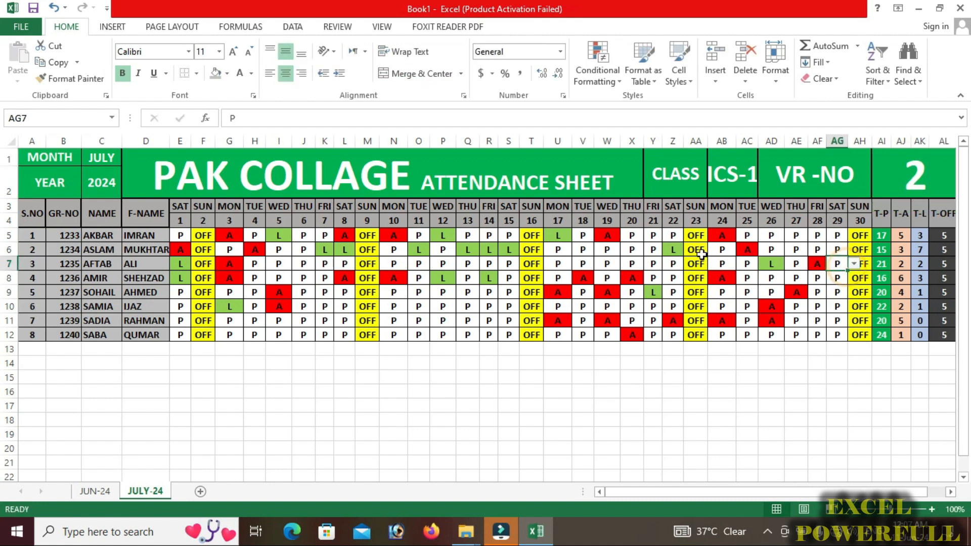
Examine the daily attendance entries on the JULY-24 sheet and compare the sheet with JUN-24.
{"action": "left_click_drag", "start_coordinate": [181, 236], "coordinate": [839, 336]}
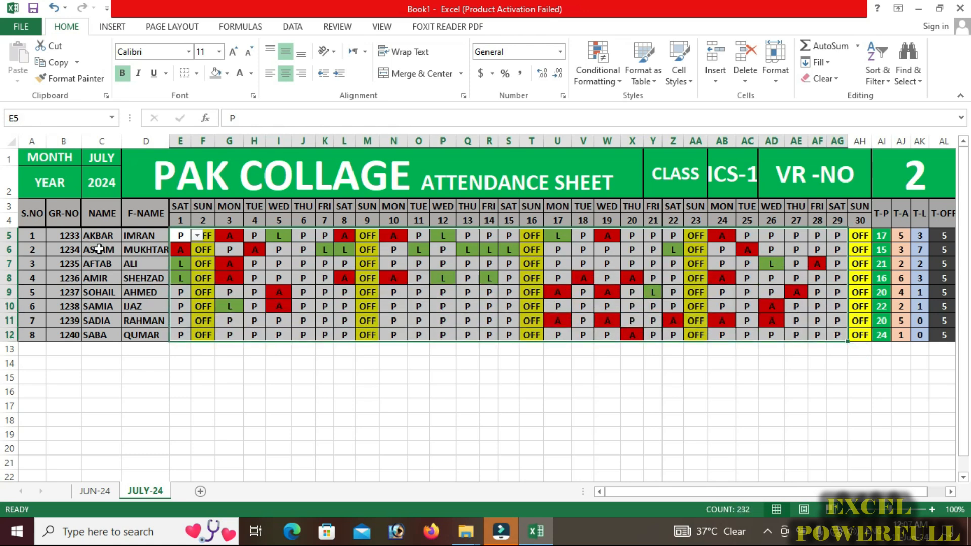
{"action": "left_click", "coordinate": [231, 291]}
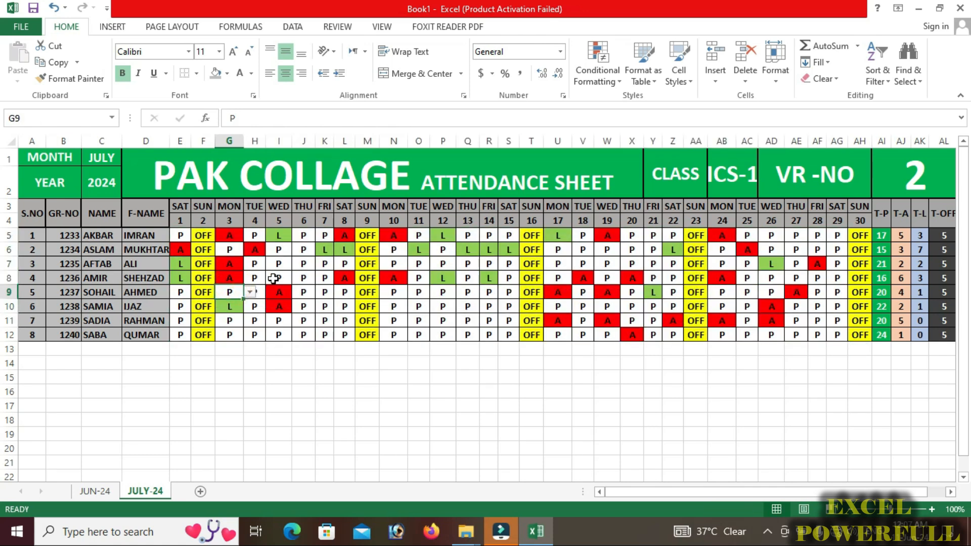
{"action": "left_click", "coordinate": [450, 277]}
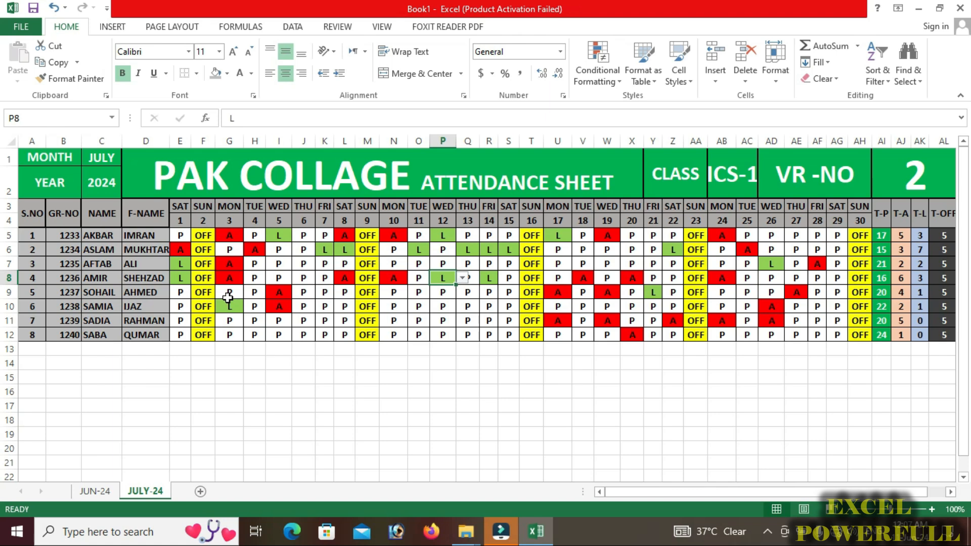
{"action": "left_click_drag", "start_coordinate": [183, 235], "coordinate": [834, 296]}
{"action": "left_click", "coordinate": [384, 295]}
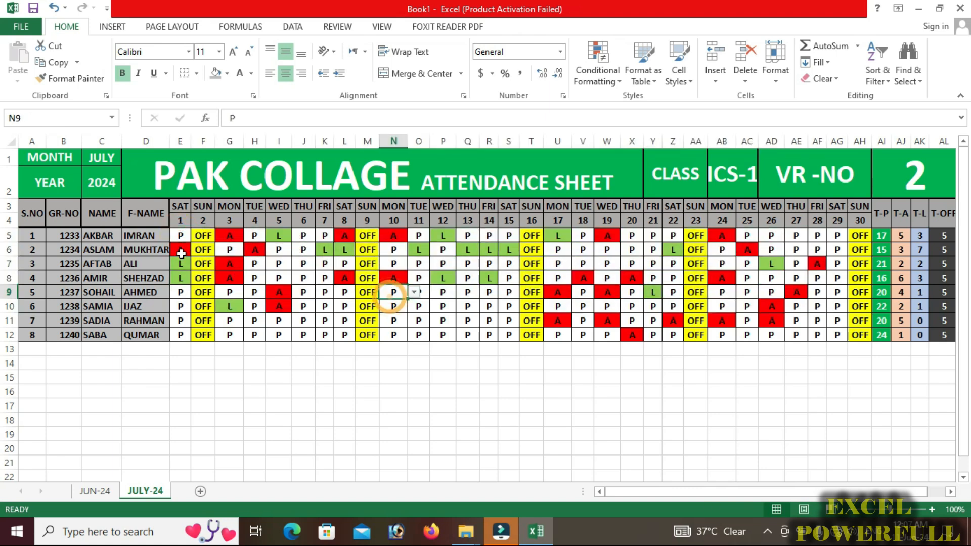
{"action": "left_click", "coordinate": [96, 491]}
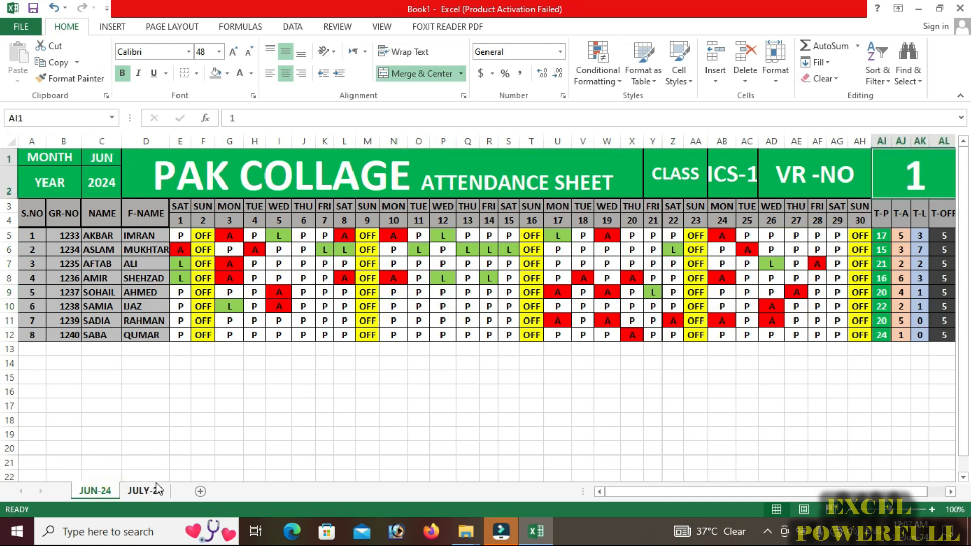
{"action": "left_click", "coordinate": [144, 491]}
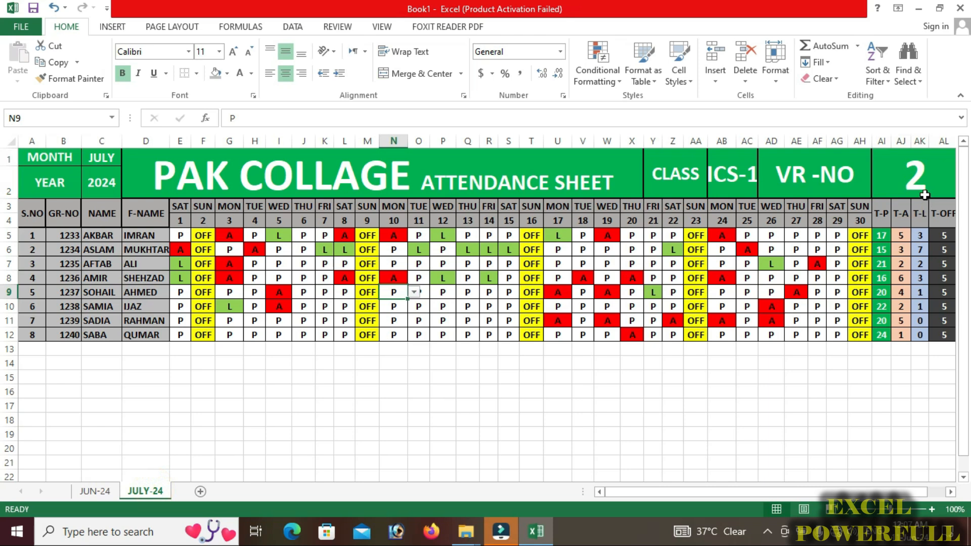
Create a copy of the JULY-24 sheet at the end of the workbook.
{"action": "right_click", "coordinate": [159, 491]}
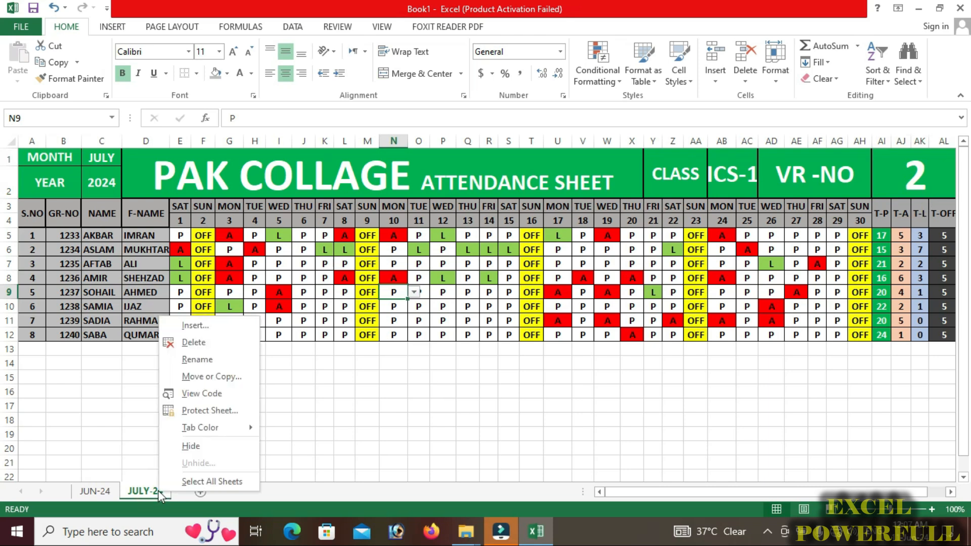
{"action": "left_click", "coordinate": [210, 379]}
{"action": "left_click", "coordinate": [132, 372]}
{"action": "left_click", "coordinate": [123, 433]}
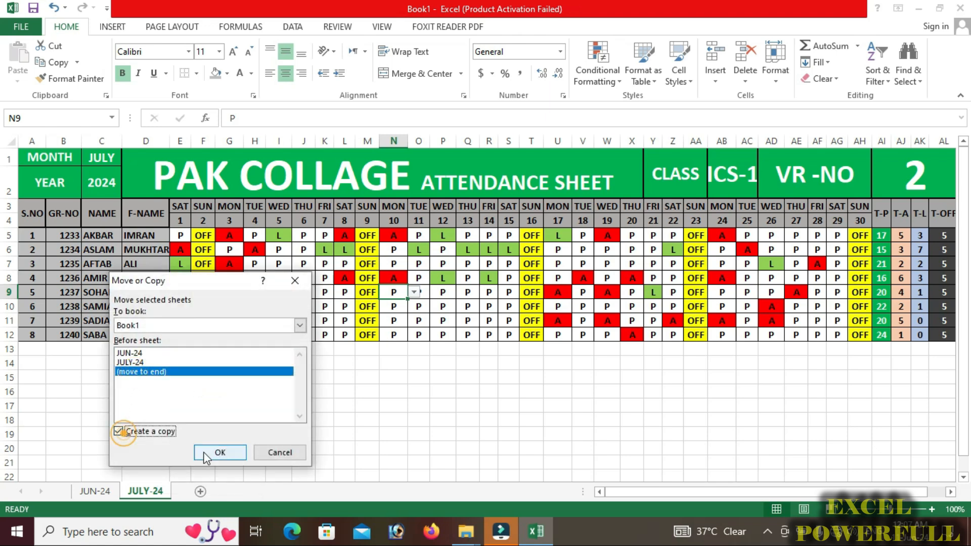
{"action": "left_click", "coordinate": [219, 452]}
Rename the copied JULY-24 worksheet as AUGUSAT-24.
{"action": "right_click", "coordinate": [207, 492]}
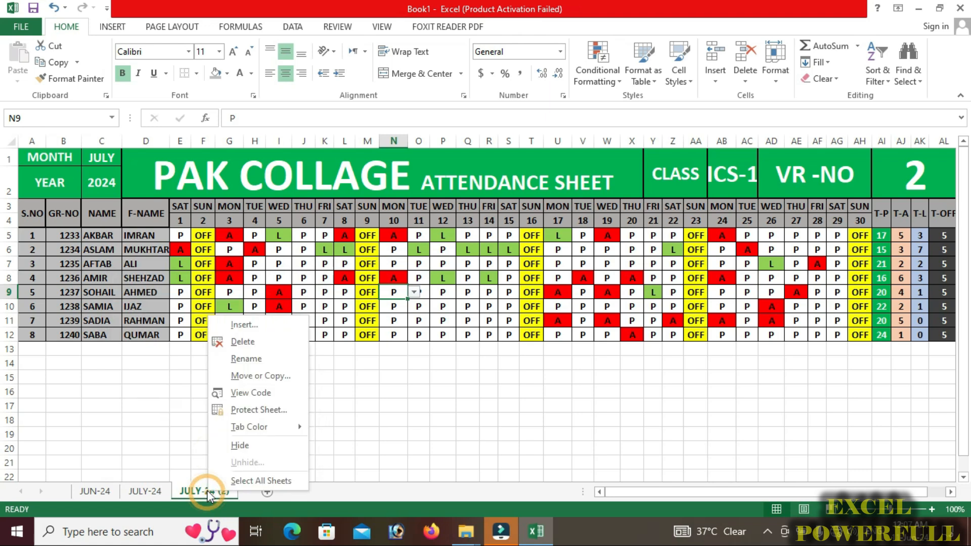
{"action": "left_click", "coordinate": [255, 365]}
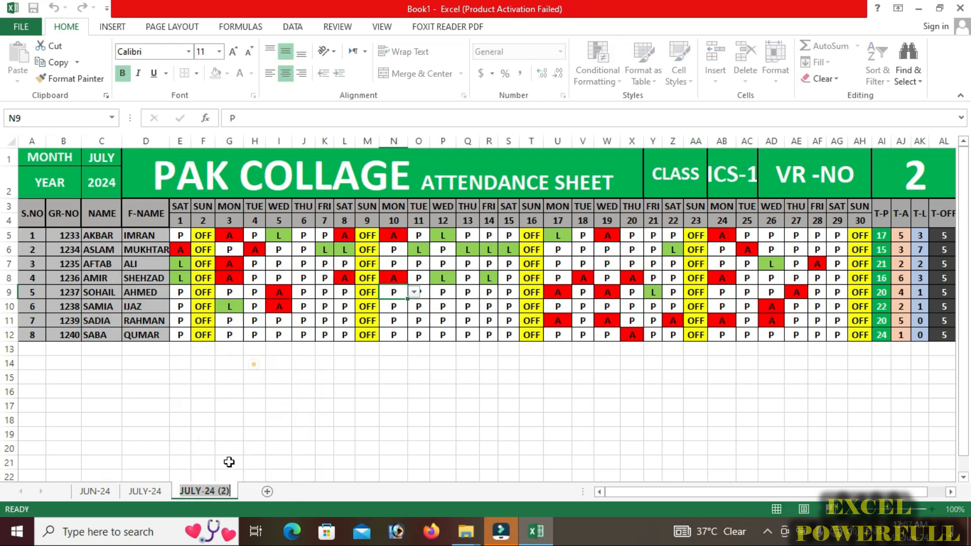
{"action": "type", "text": "AU"}
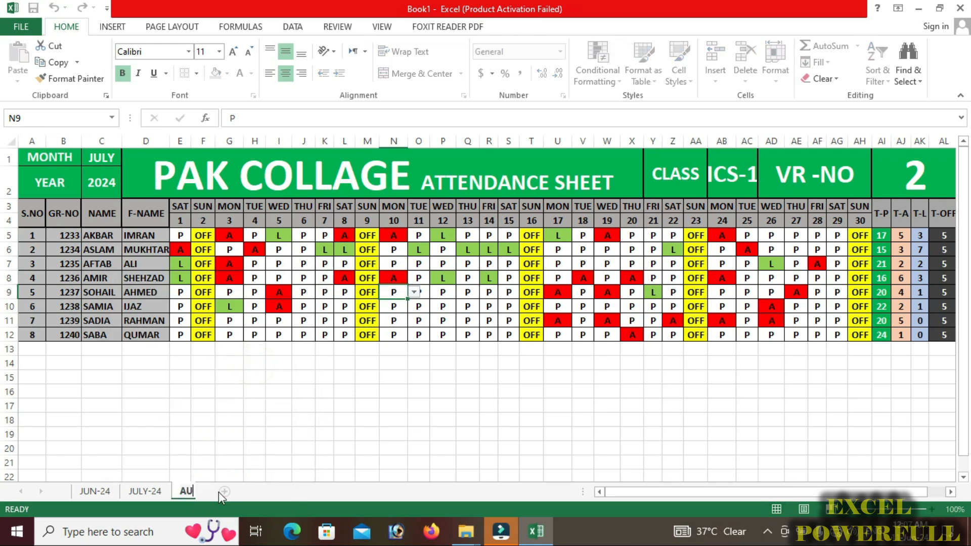
{"action": "type", "text": "GUSAT-24"}
{"action": "key", "text": "Return"}
Change the month in C1 of the AUGUSAT-24 sheet to AUGUST and autofit the width of column C.
{"action": "left_click", "coordinate": [102, 159]}
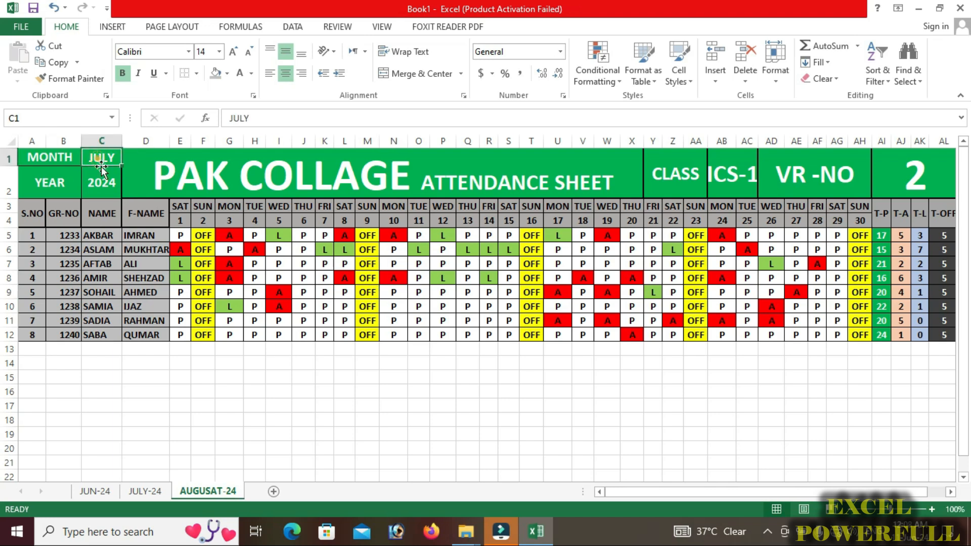
{"action": "type", "text": "A"}
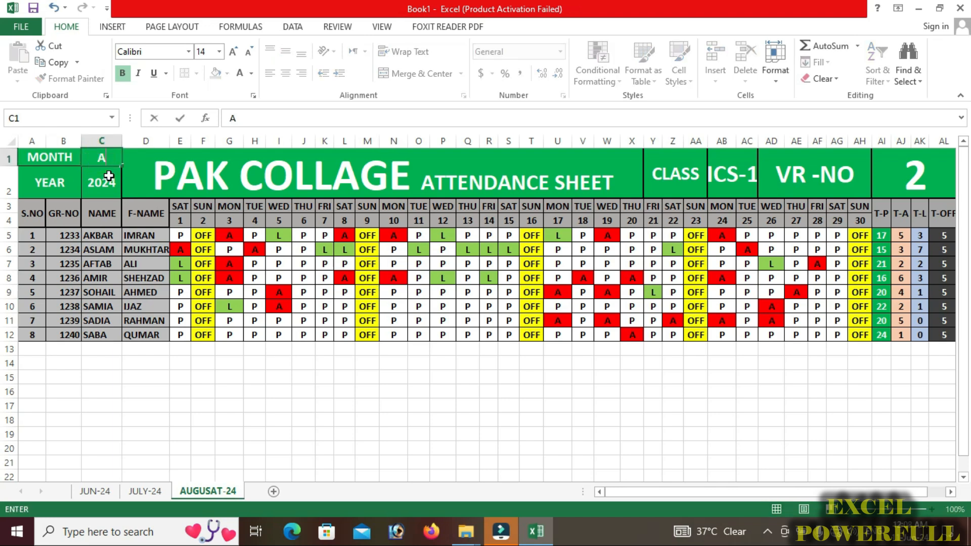
{"action": "type", "text": "UGUST"}
{"action": "key", "text": "Return"}
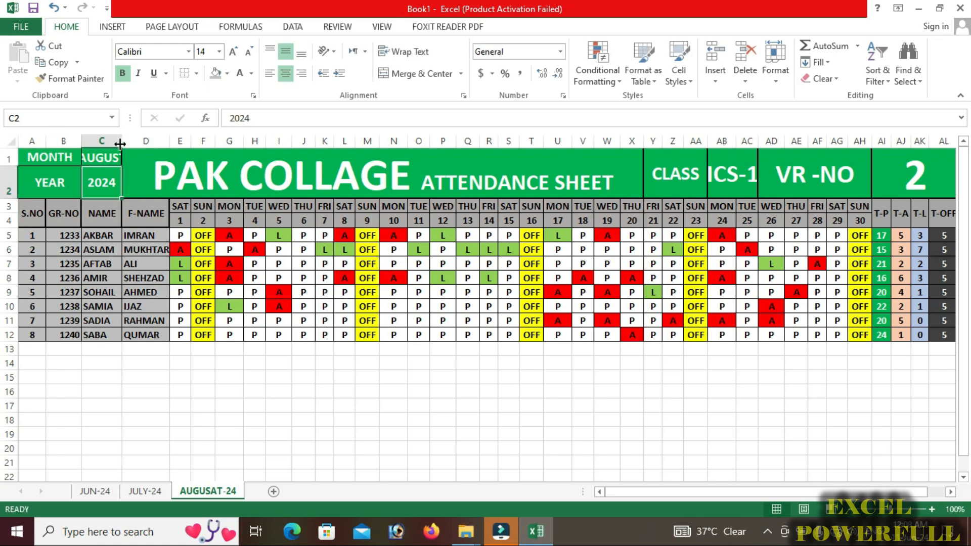
{"action": "double_click", "coordinate": [122, 140]}
Set the VR-NO value in AI1 of the AUGUSAT-24 sheet to 3.
{"action": "left_click", "coordinate": [924, 175]}
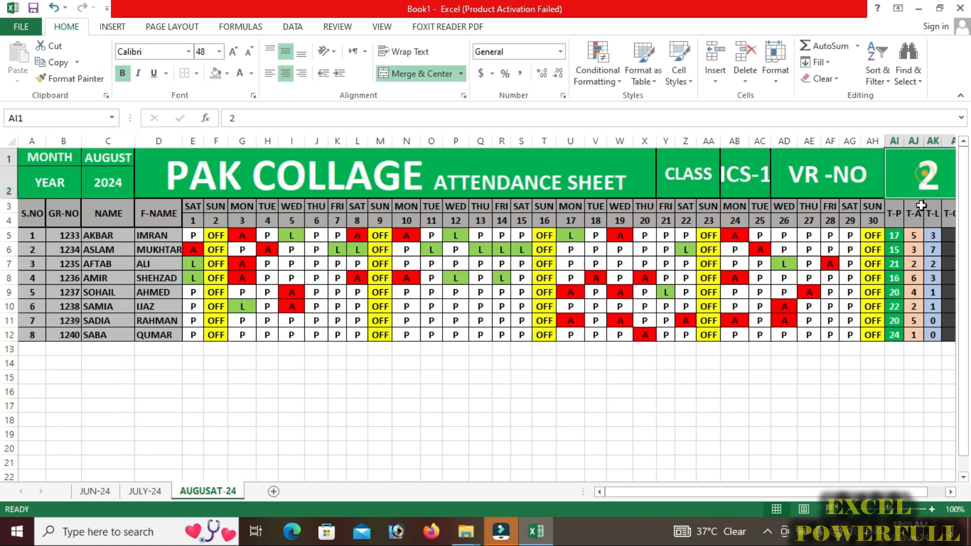
{"action": "type", "text": "3"}
{"action": "key", "text": "Return"}
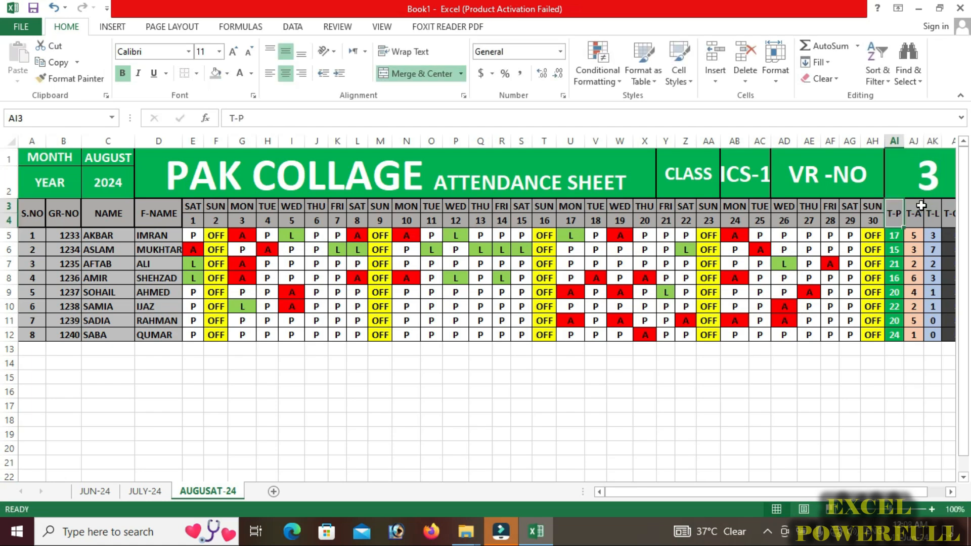
{"action": "left_click_drag", "start_coordinate": [193, 235], "coordinate": [830, 320]}
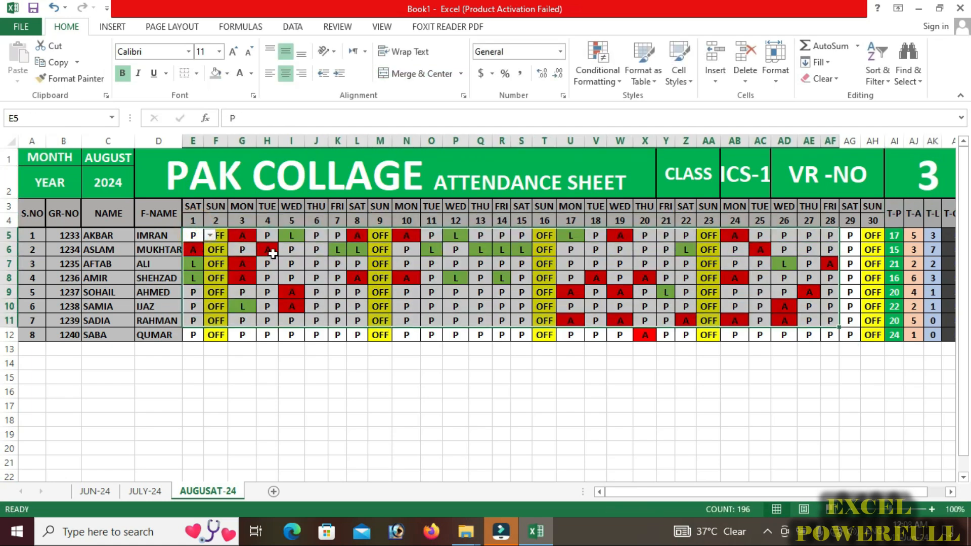
{"action": "left_click", "coordinate": [195, 218]}
{"action": "left_click_drag", "start_coordinate": [196, 219], "coordinate": [851, 221]}
Try inserting a blank column before the day 30 column AH, and undo the insertion.
{"action": "left_click", "coordinate": [872, 220]}
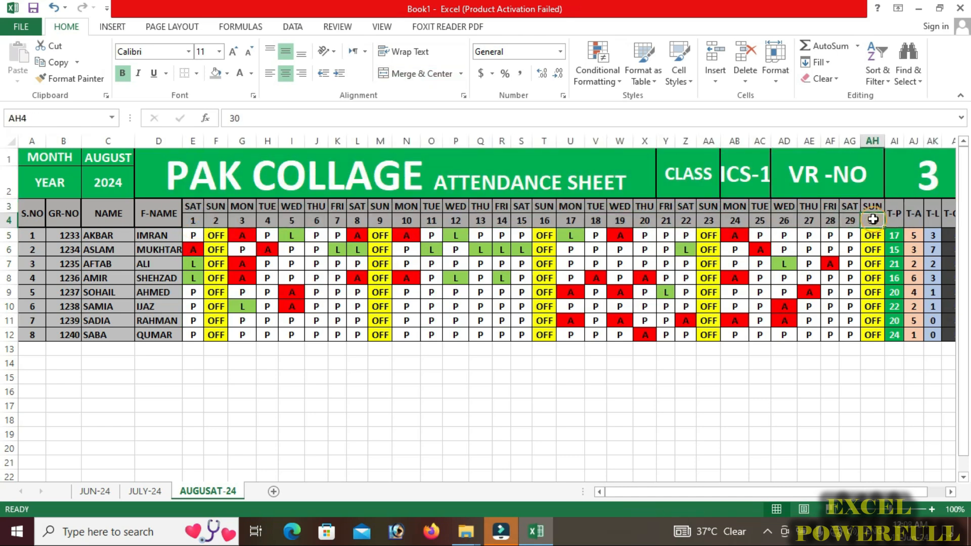
{"action": "right_click", "coordinate": [875, 141]}
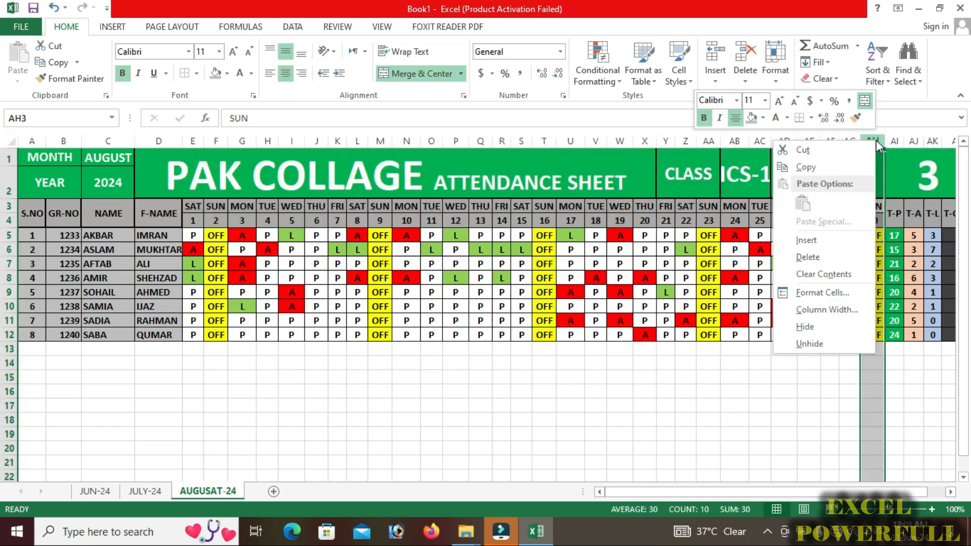
{"action": "left_click", "coordinate": [815, 240]}
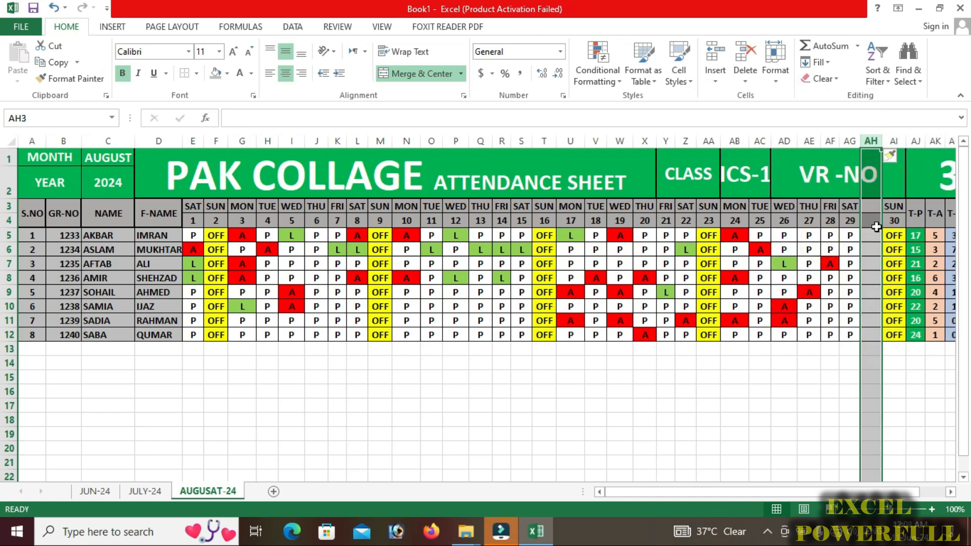
{"action": "key", "text": "ctrl+z"}
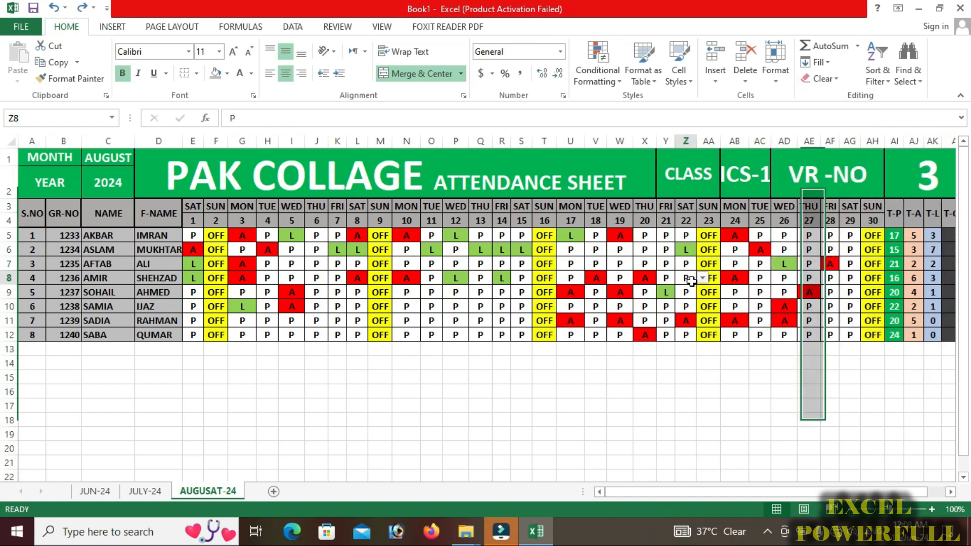
{"action": "left_click", "coordinate": [690, 277]}
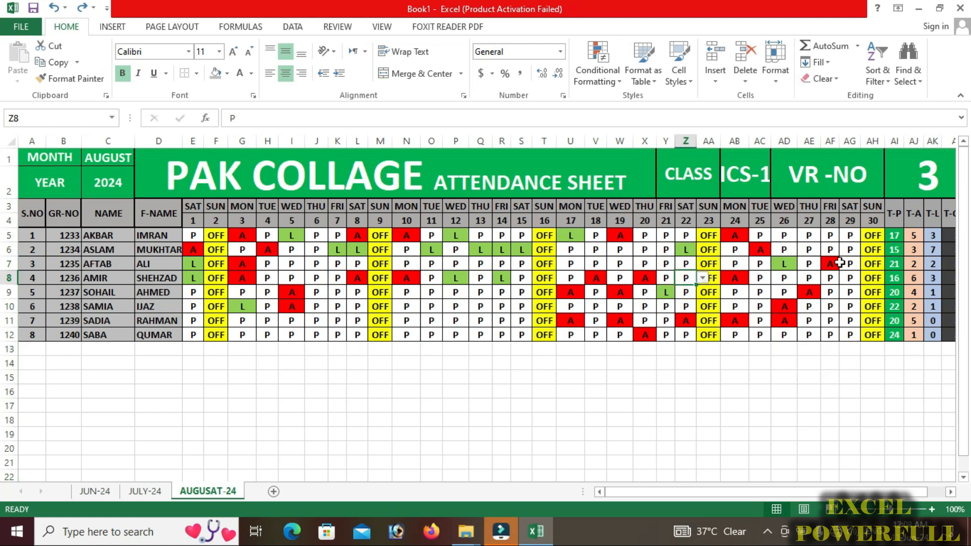
Return to the JUN-24 sheet and select cell T8.
{"action": "left_click", "coordinate": [110, 492]}
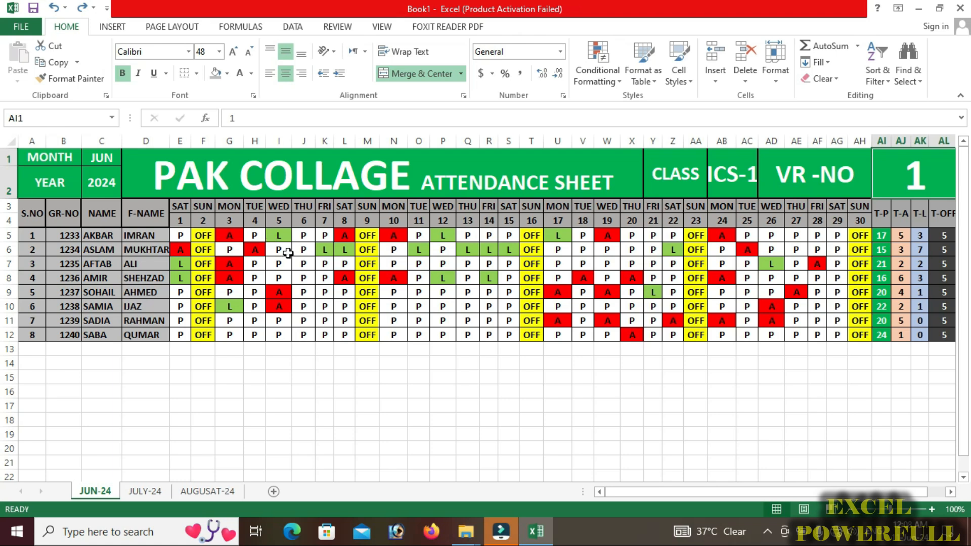
{"action": "left_click", "coordinate": [531, 277]}
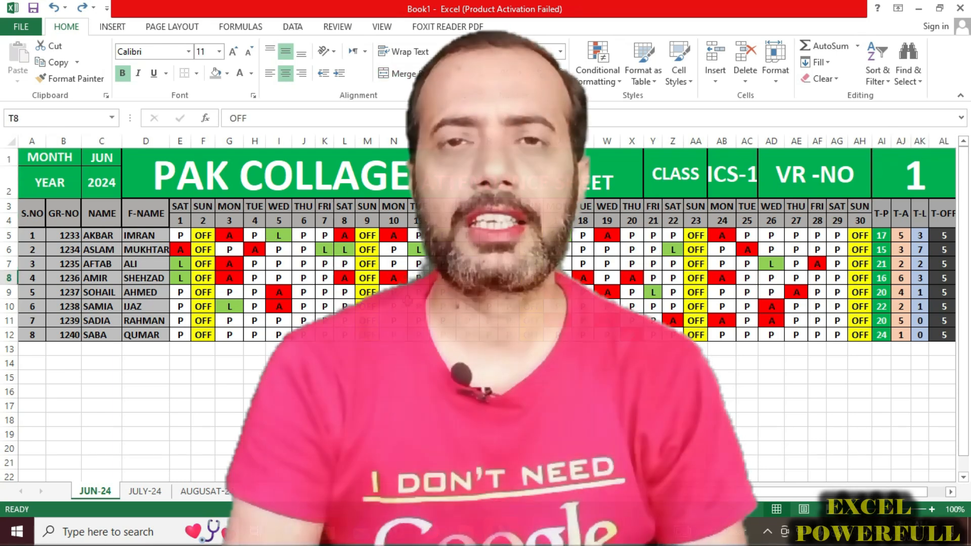